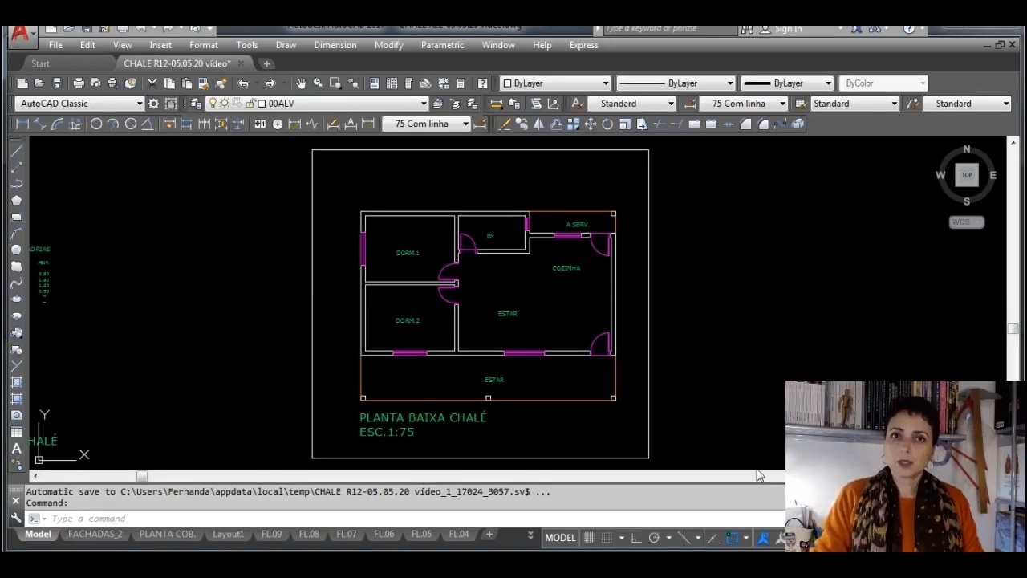
Make 01SANITCOZ the current layer
mouse_move(840, 397)
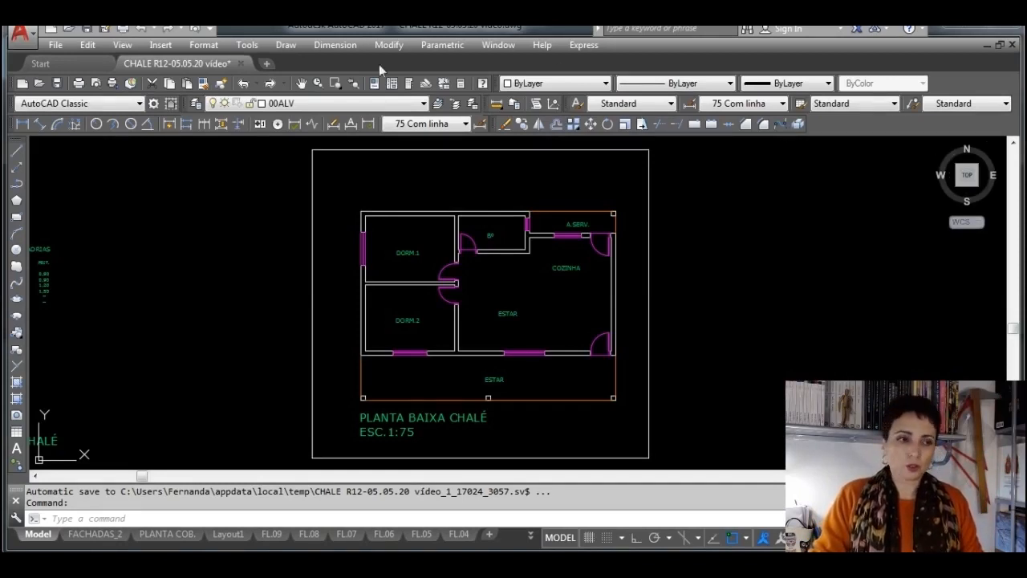
left_click(418, 107)
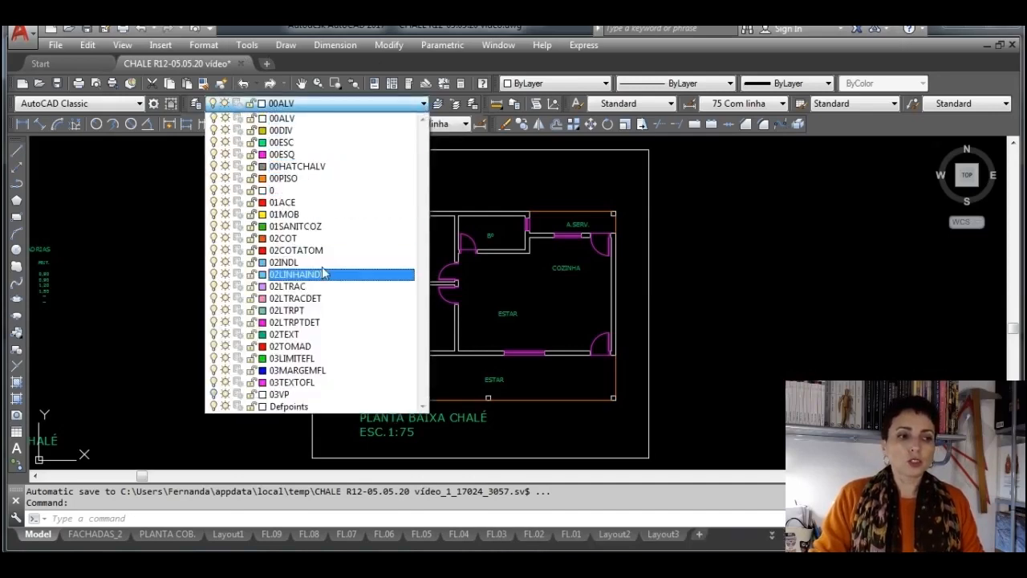
left_click(311, 227)
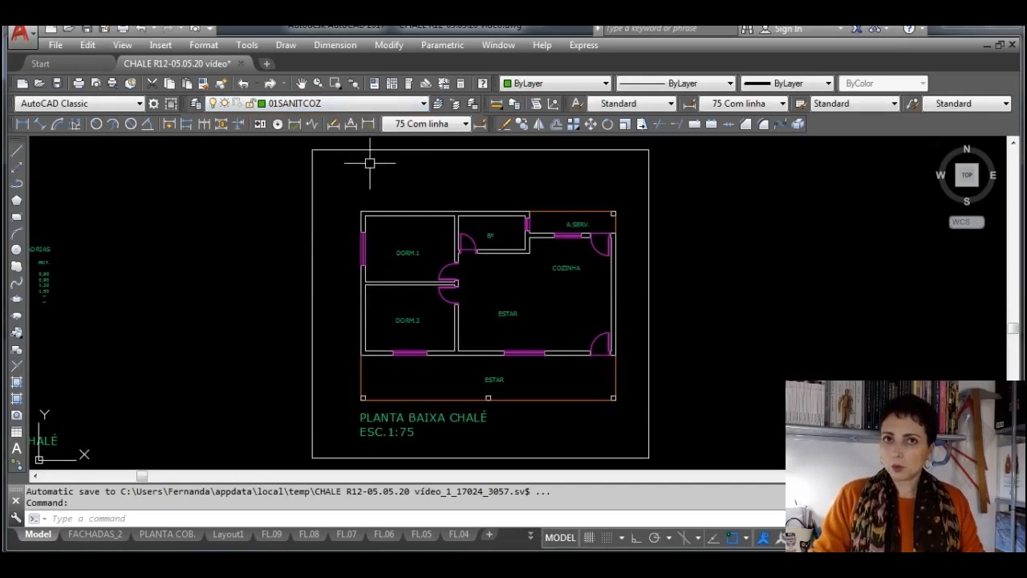
Start inserting a block from a drawing file and browse from the veículos folder up to the 2D library folder
scroll(476, 218, "up", 5)
middle_click_drag(455, 276, 446, 288)
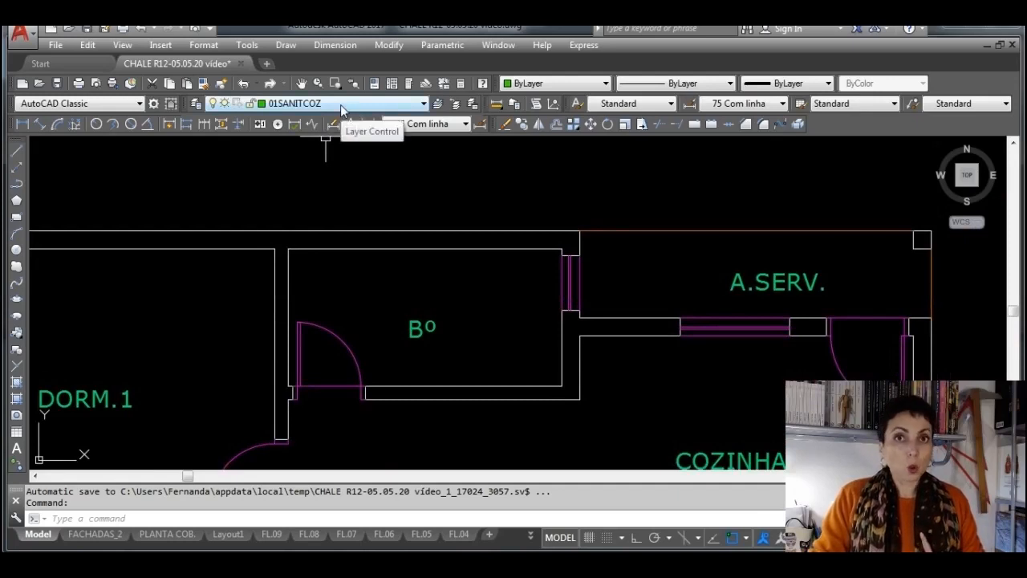
left_click(18, 335)
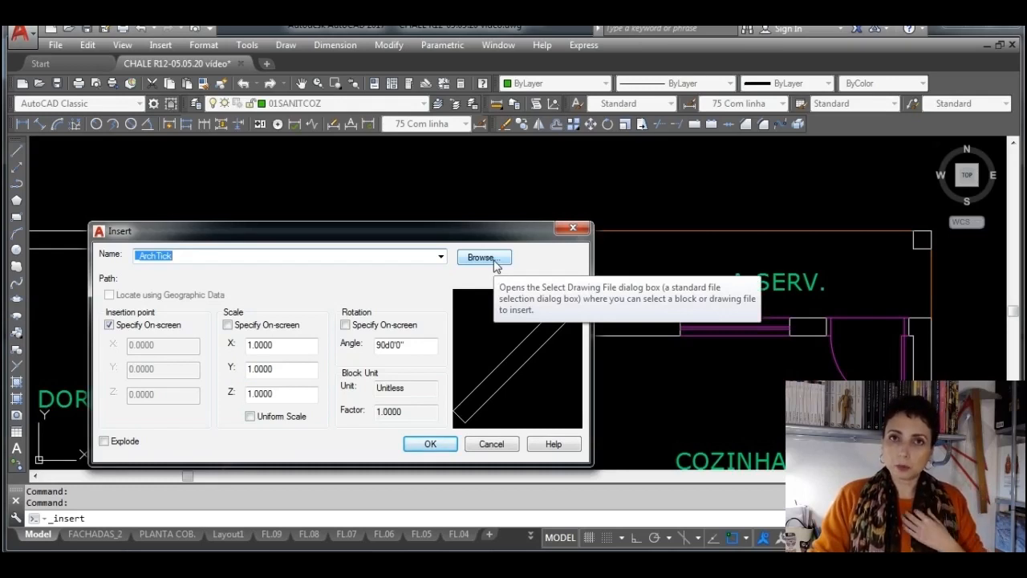
left_click(482, 257)
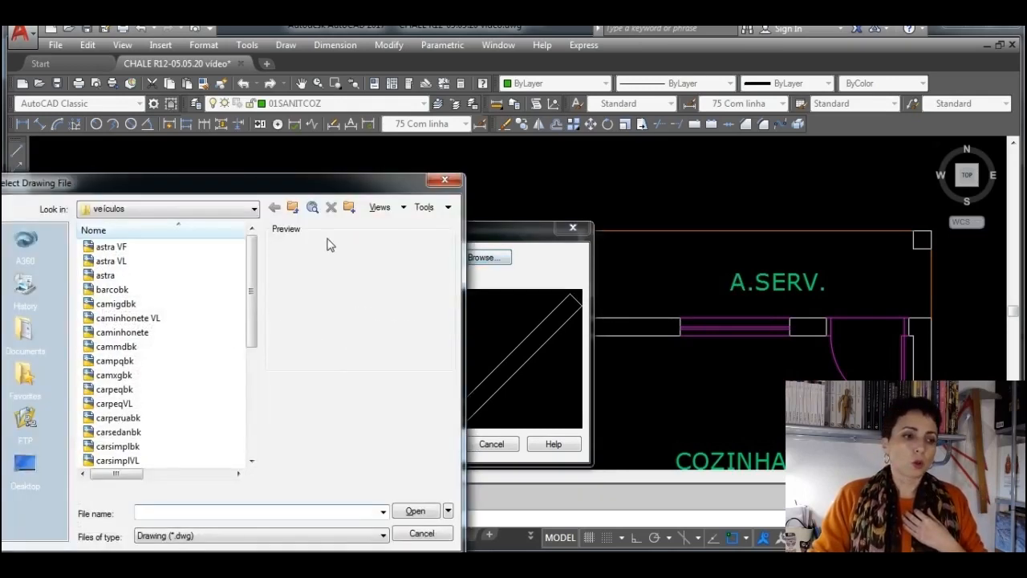
left_click(293, 208)
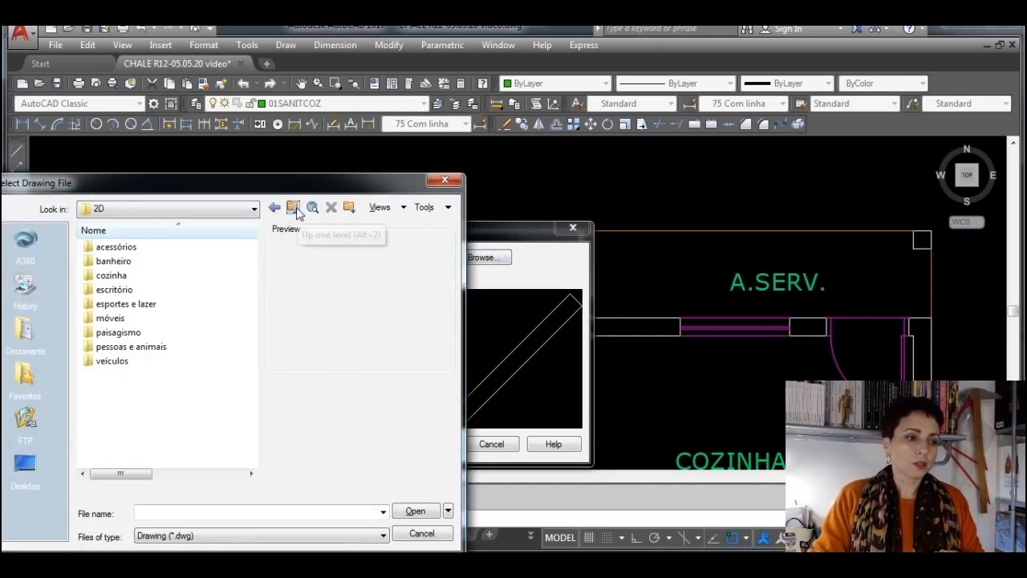
left_click_drag(211, 191, 444, 150)
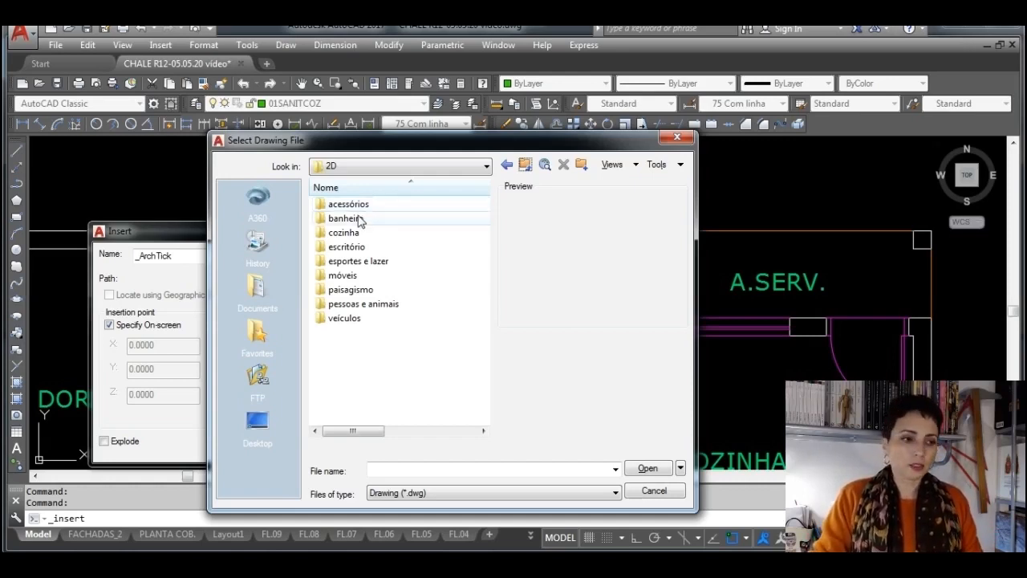
Look through the escritório folder of the 2D library, previewing office blocks such as impmulti, esp1lugbk, portgirbankbk and computLCD
left_click(357, 223)
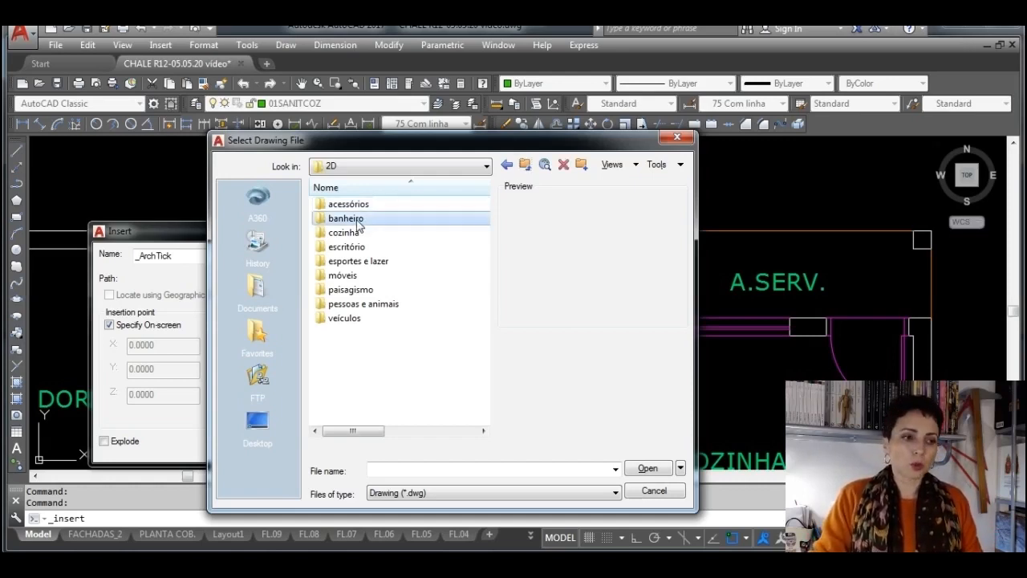
left_click(360, 234)
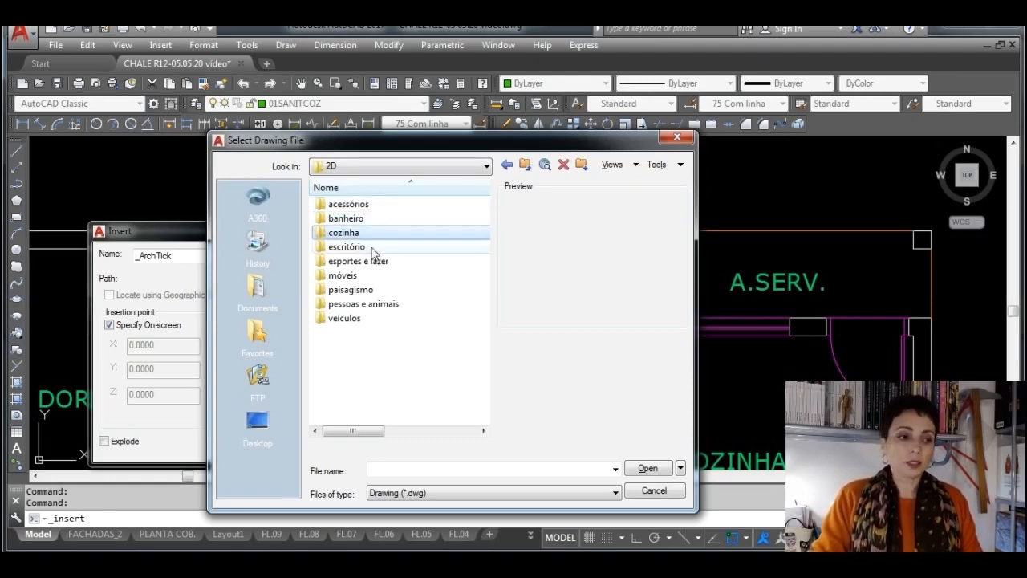
left_click(376, 250)
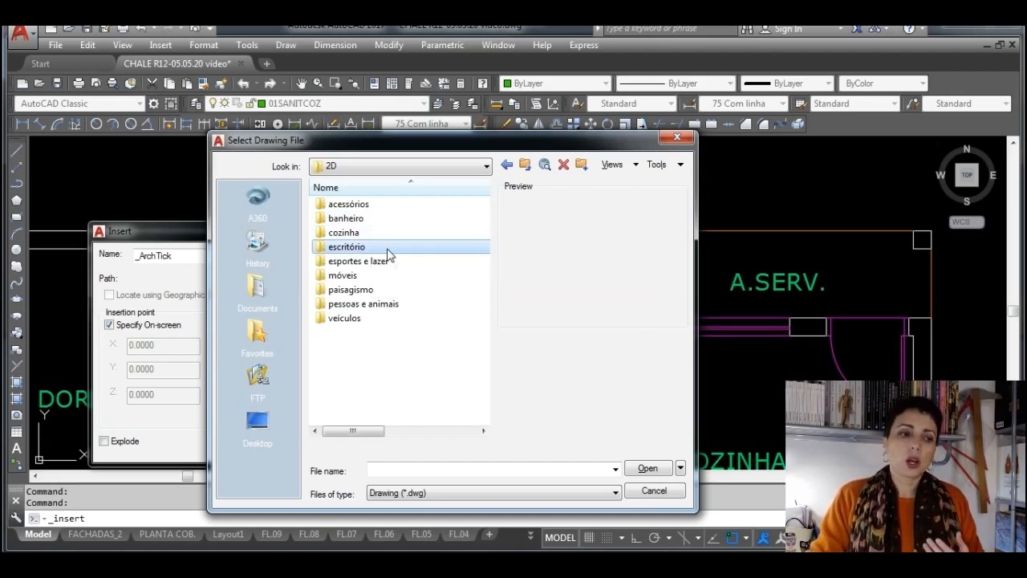
double_click(387, 251)
scroll(359, 290, "down", 5)
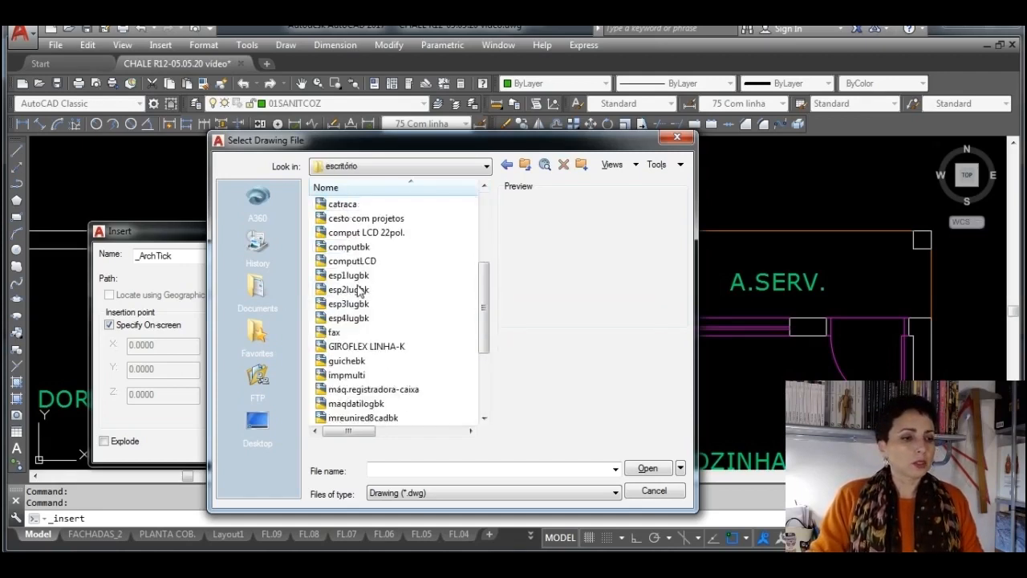
left_click(357, 361)
left_click(354, 375)
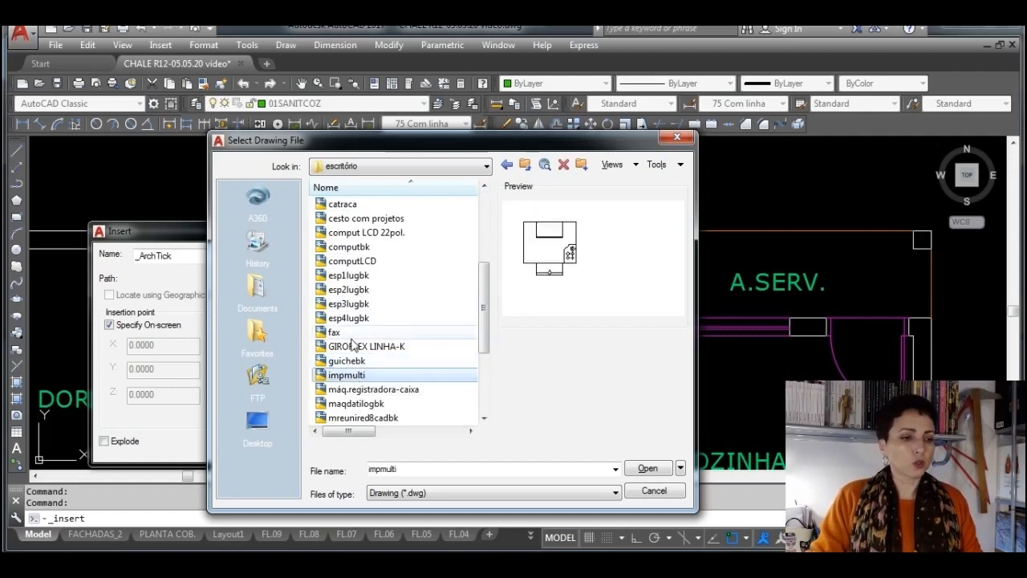
left_click(358, 277)
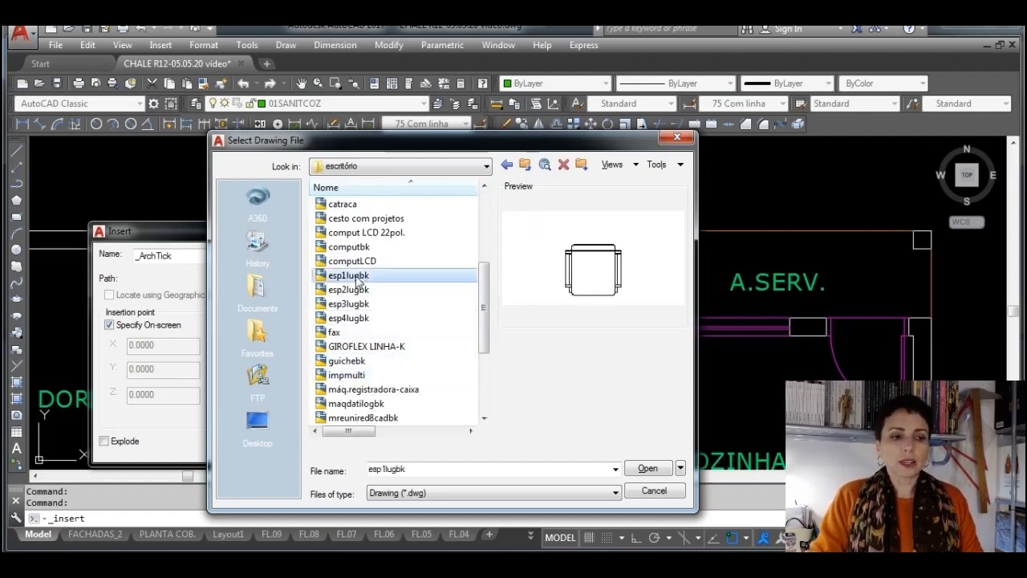
scroll(425, 345, "down", 4)
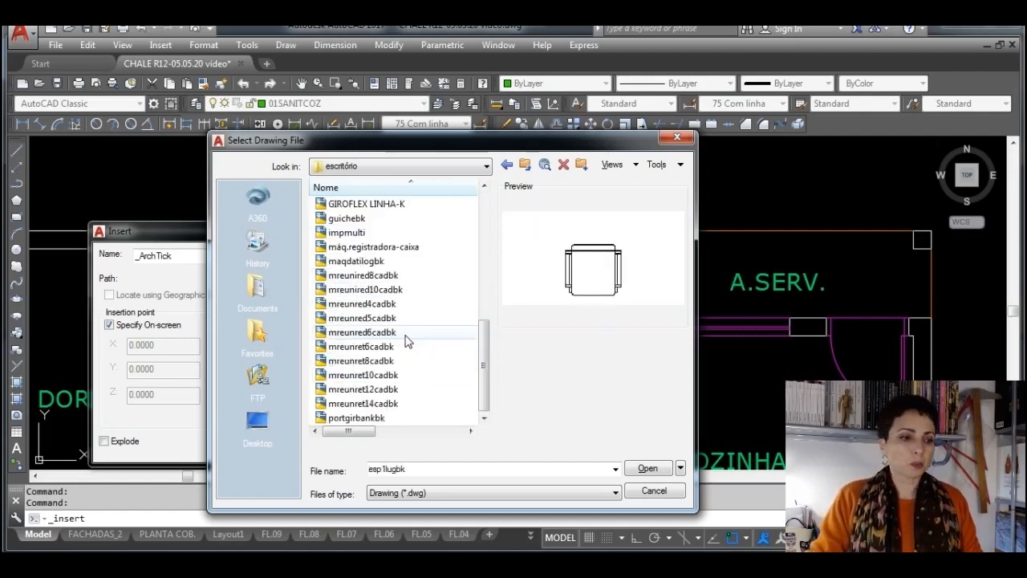
left_click(375, 419)
scroll(373, 401, "up", 5)
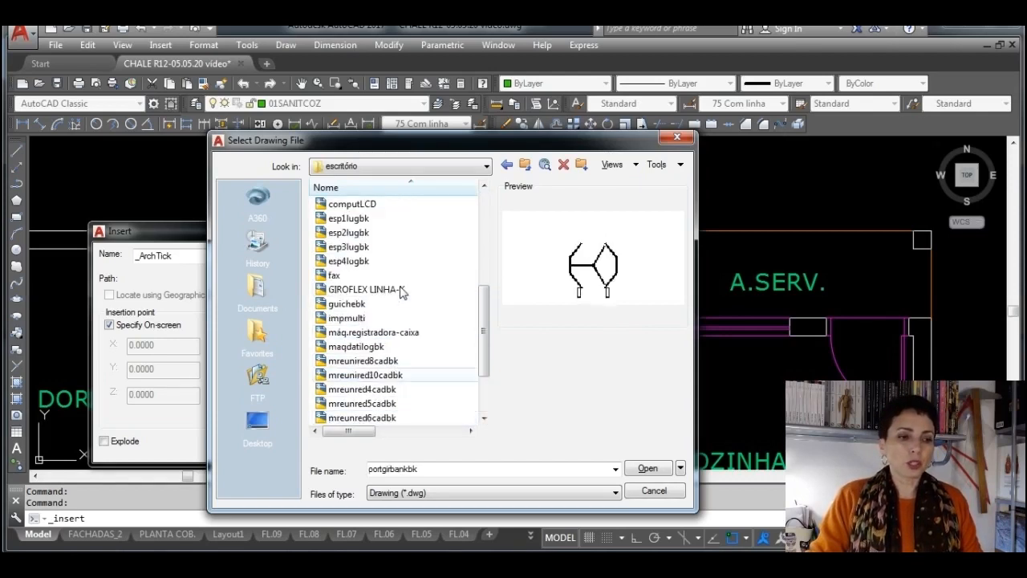
left_click(362, 334)
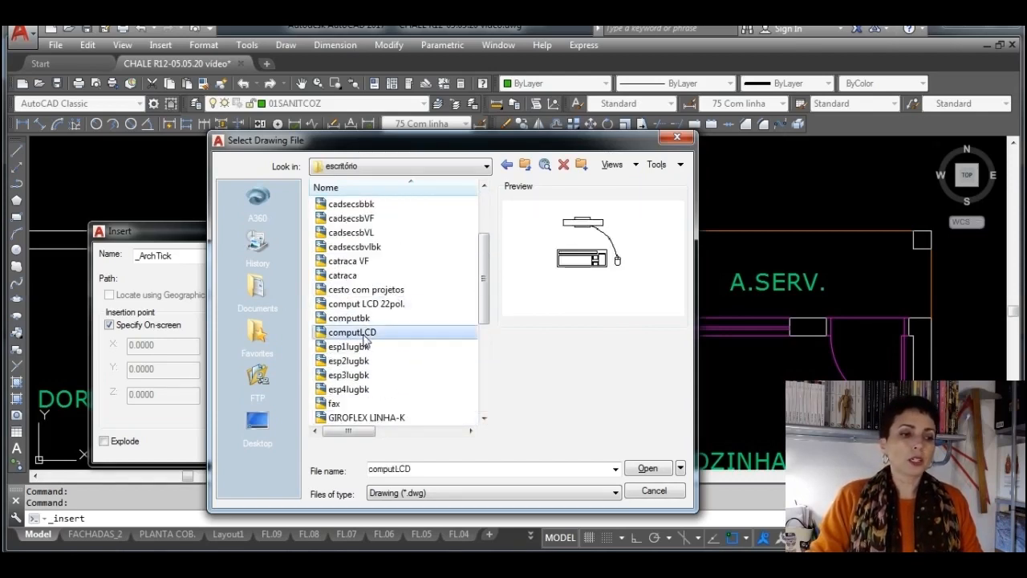
Preview blocks in the library's esportes e lazer folder, including cancha de bocha, 03 balanços, espreguiçadeira piscina gd, guarda sol médio and mesa de pingpong
left_click(506, 164)
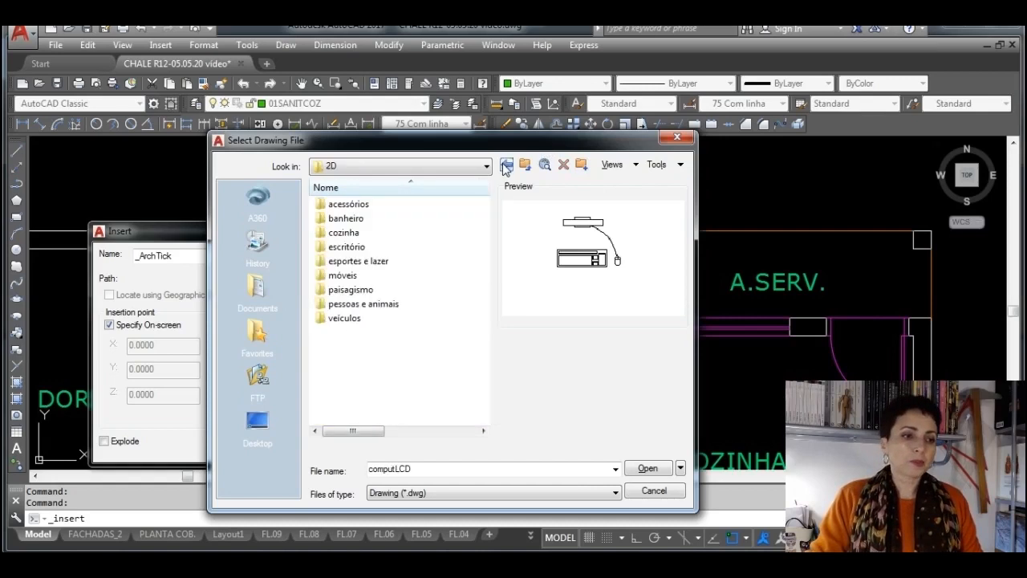
double_click(358, 263)
left_click(358, 263)
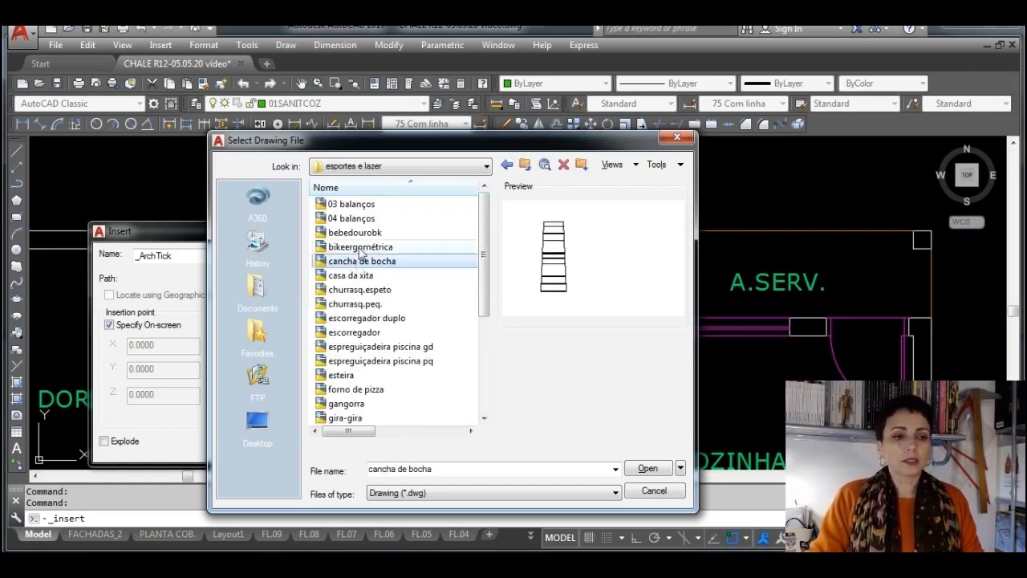
left_click(358, 205)
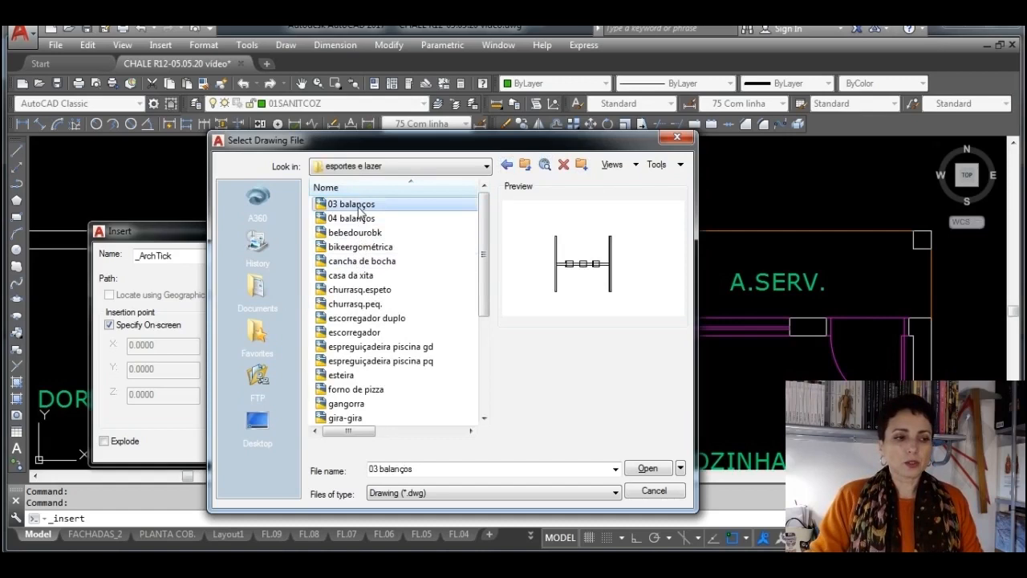
left_click(382, 348)
scroll(383, 351, "down", 2)
scroll(384, 355, "down", 1)
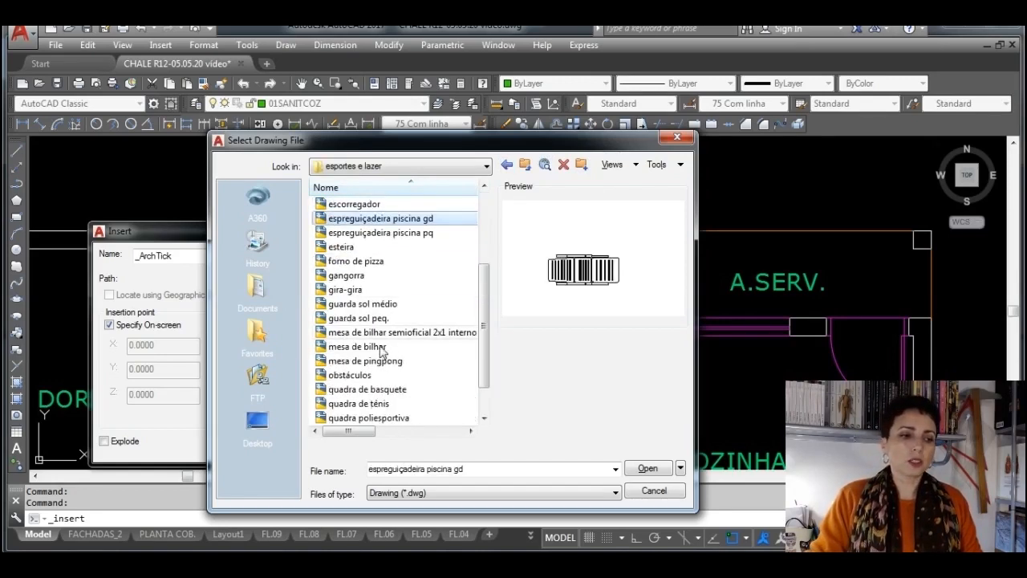
left_click(365, 305)
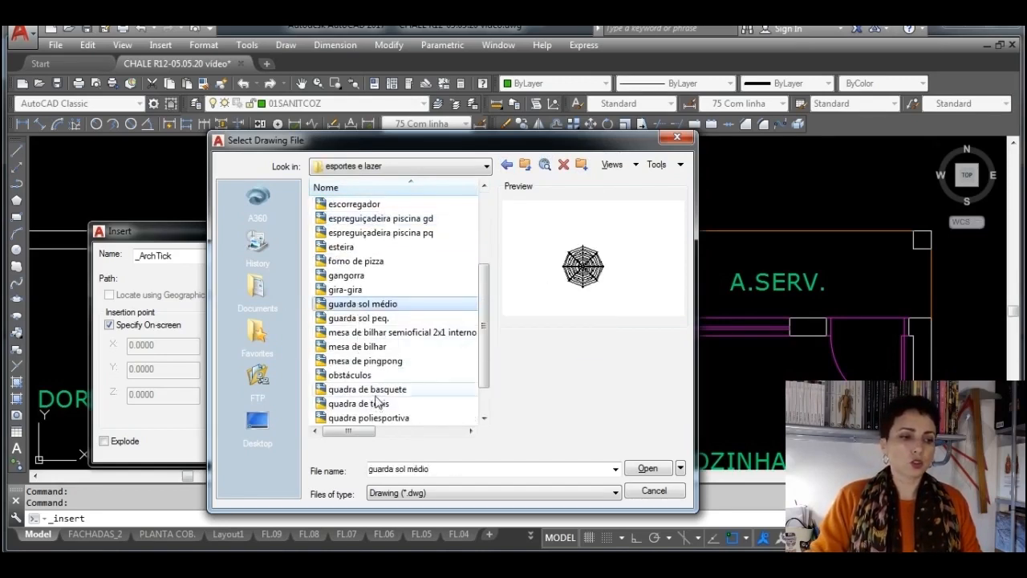
left_click(375, 363)
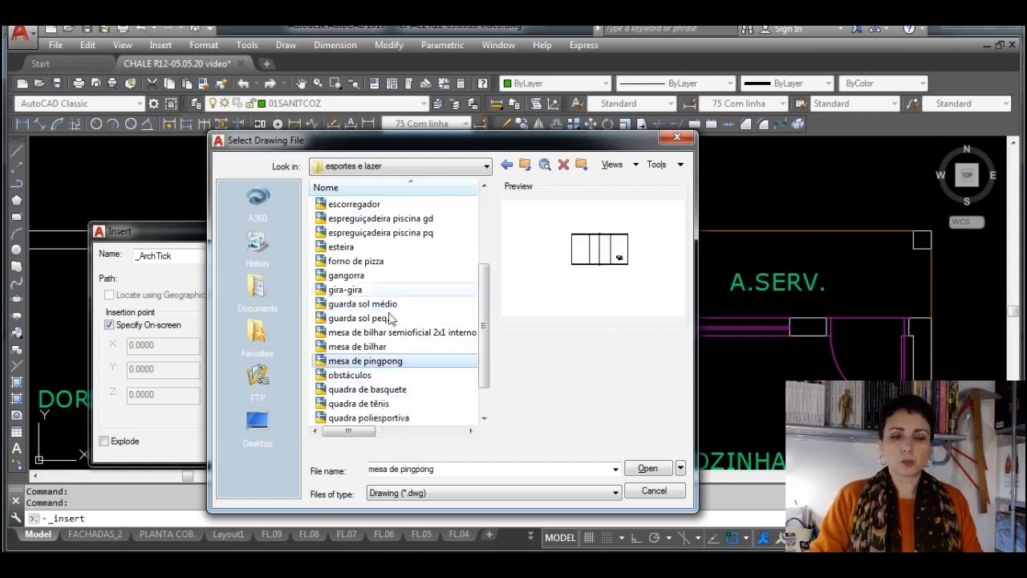
Look through the furniture blocks in the library's móveis folder and preview the sofafofo3lugbk sofa
left_click(524, 165)
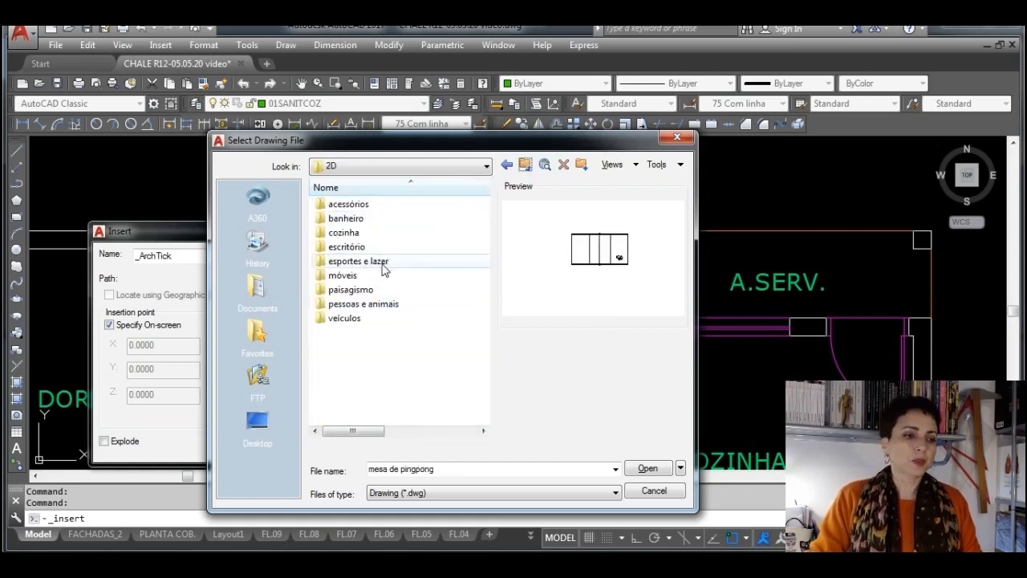
double_click(349, 276)
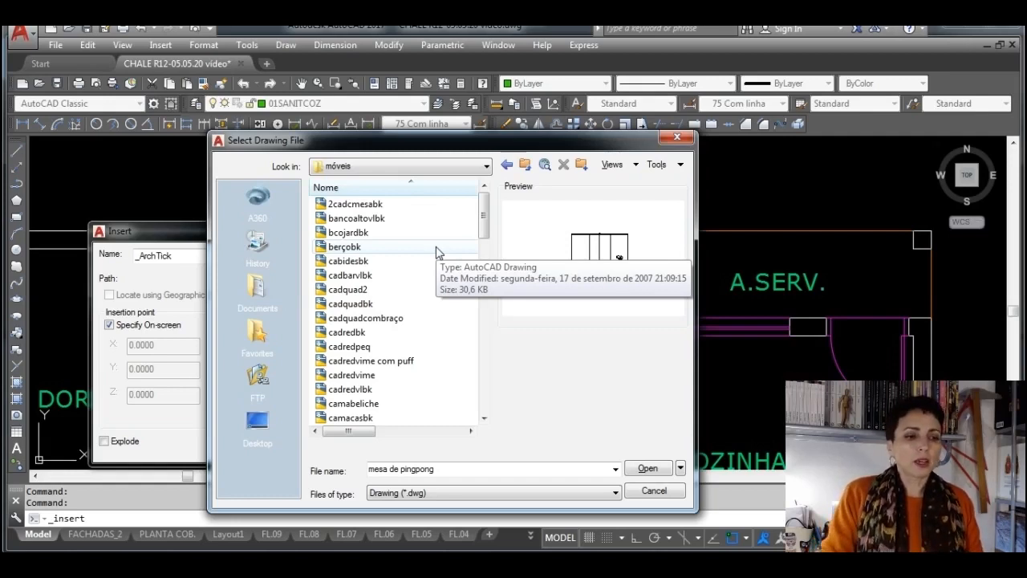
scroll(437, 252, "down", 10)
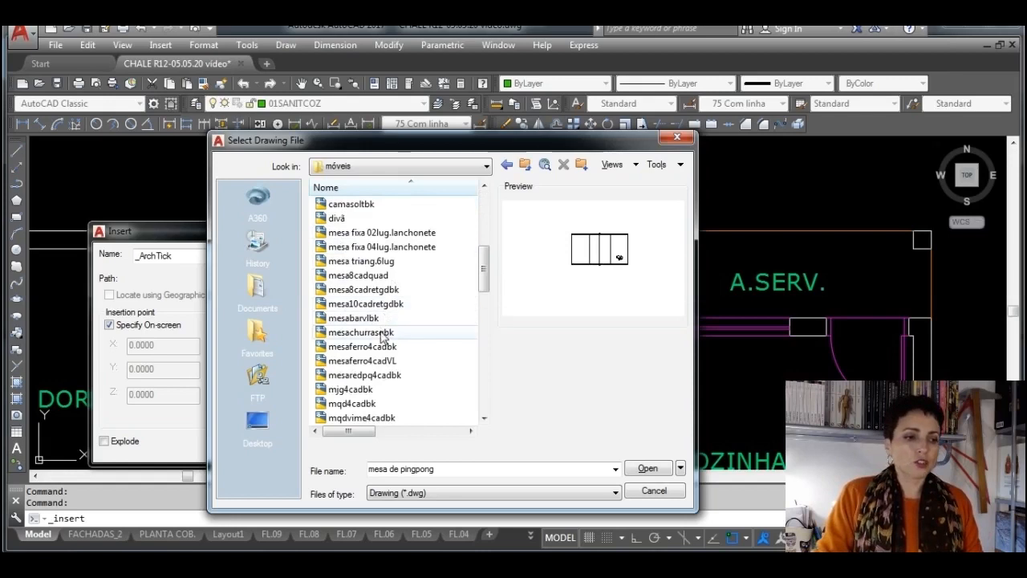
scroll(382, 343, "down", 4)
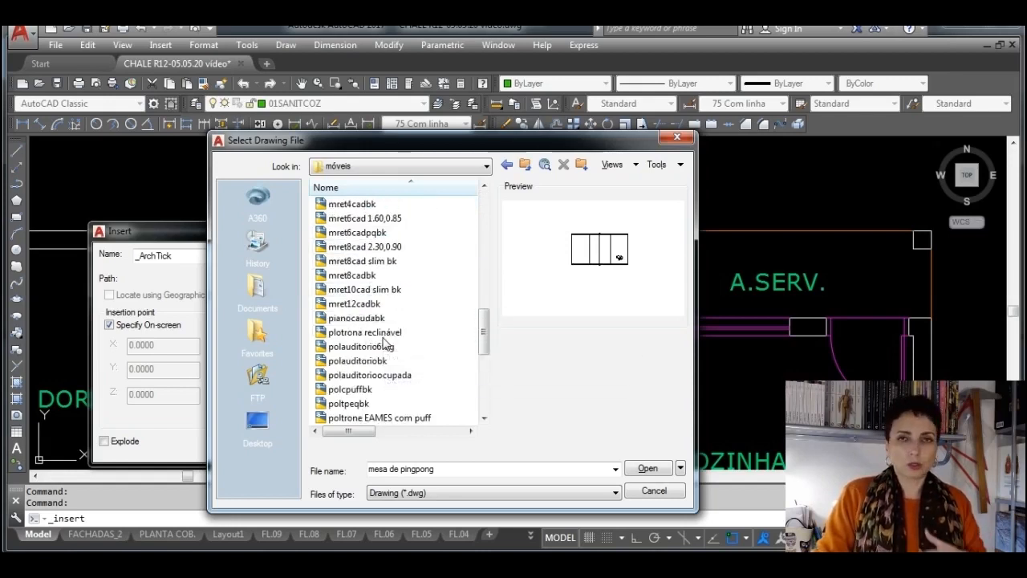
scroll(383, 346, "down", 8)
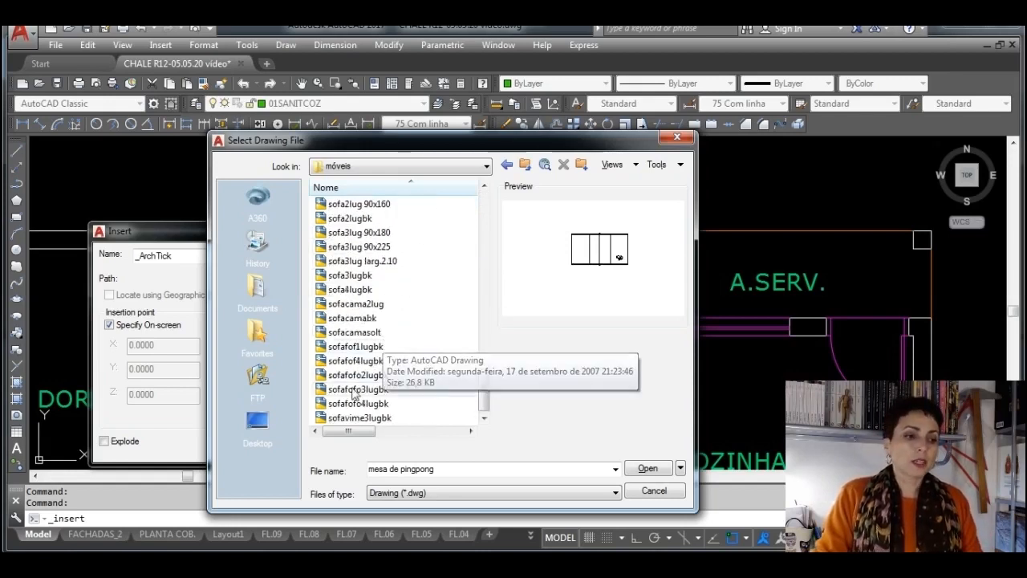
left_click(353, 391)
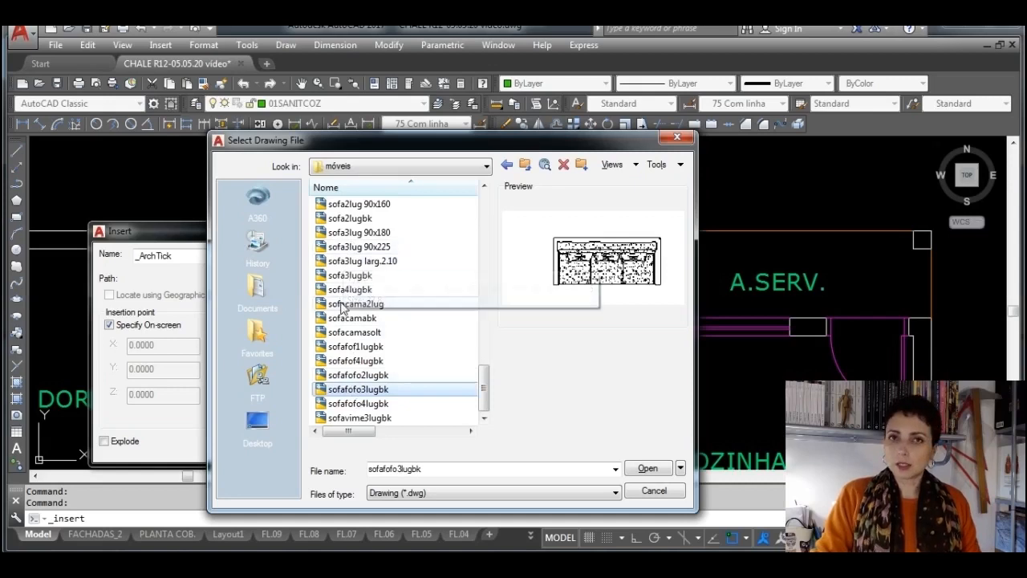
Preview landscaping blocks in the library's paisagismo folder, including arbusteleva1, arbusto aberto, arbusto geométrico, cantqdbk, floreirabk and palmeira grande
left_click(526, 168)
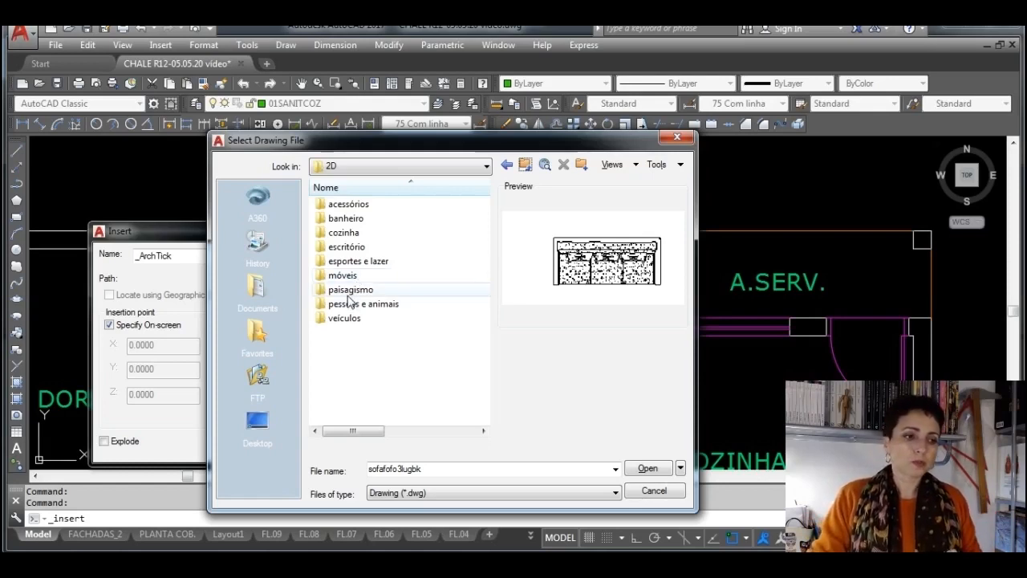
double_click(349, 290)
left_click(351, 290)
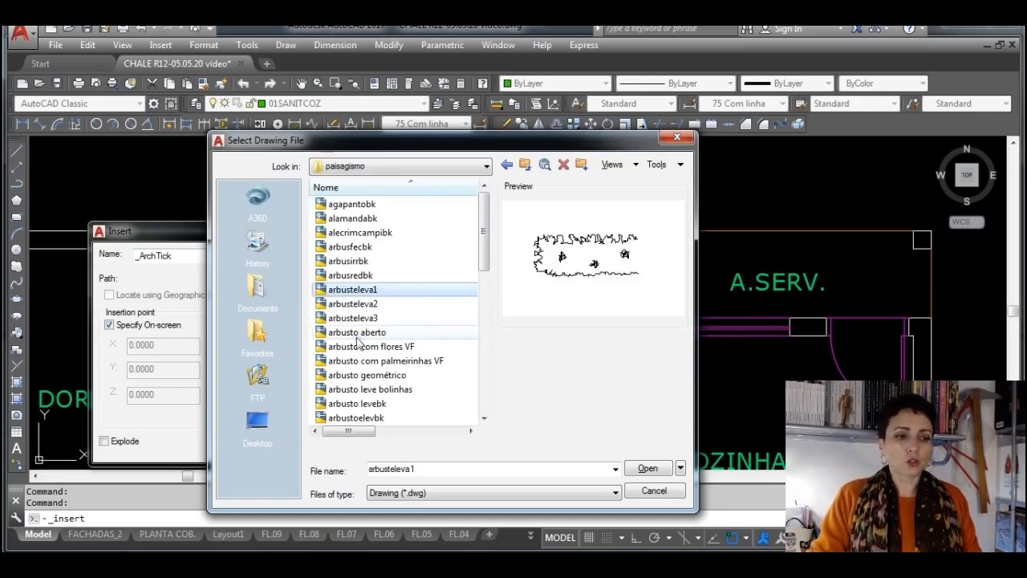
left_click(357, 333)
left_click(357, 375)
scroll(377, 305, "down", 4)
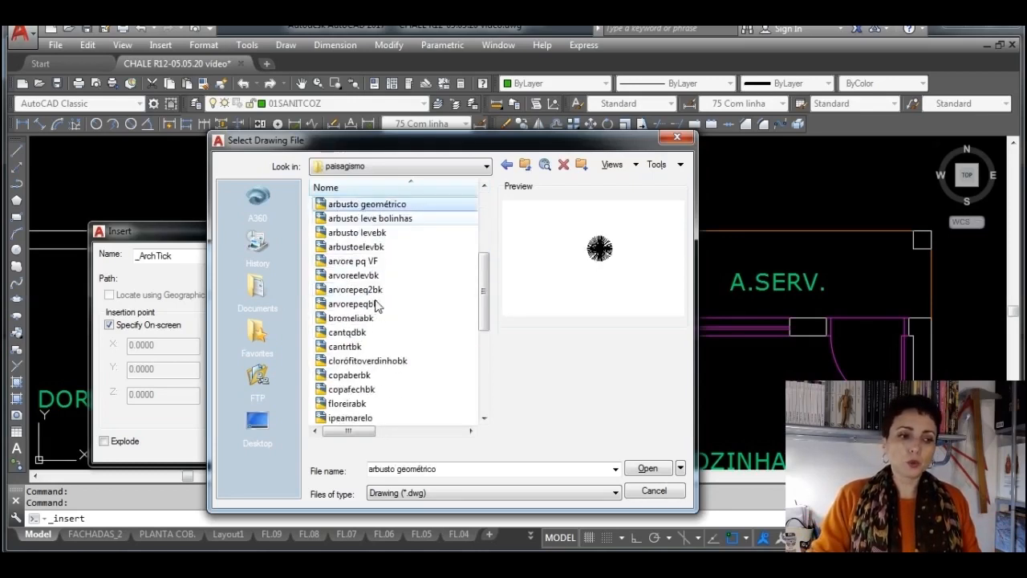
left_click(360, 334)
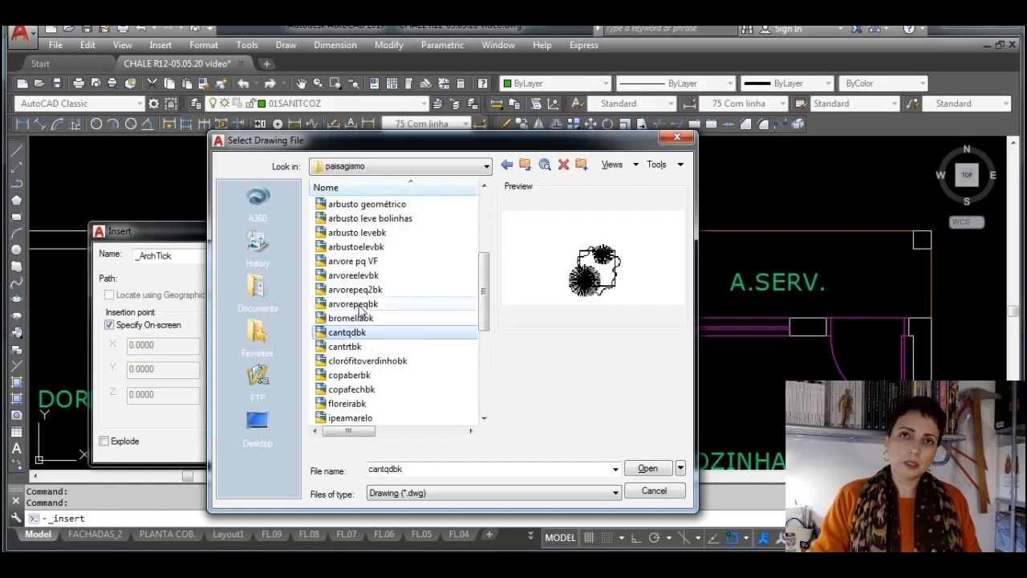
left_click(350, 403)
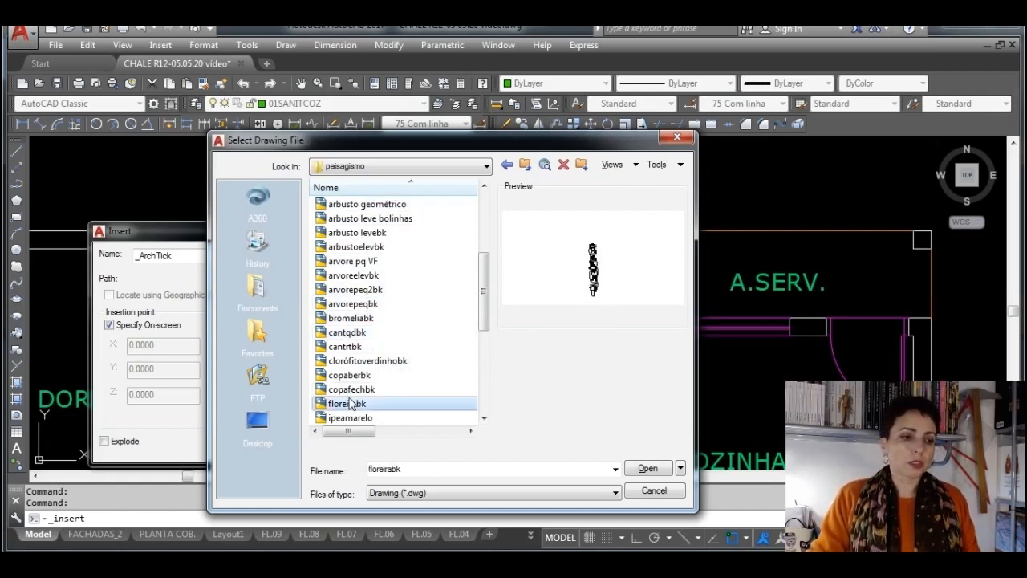
scroll(350, 399, "down", 2)
left_click(359, 390)
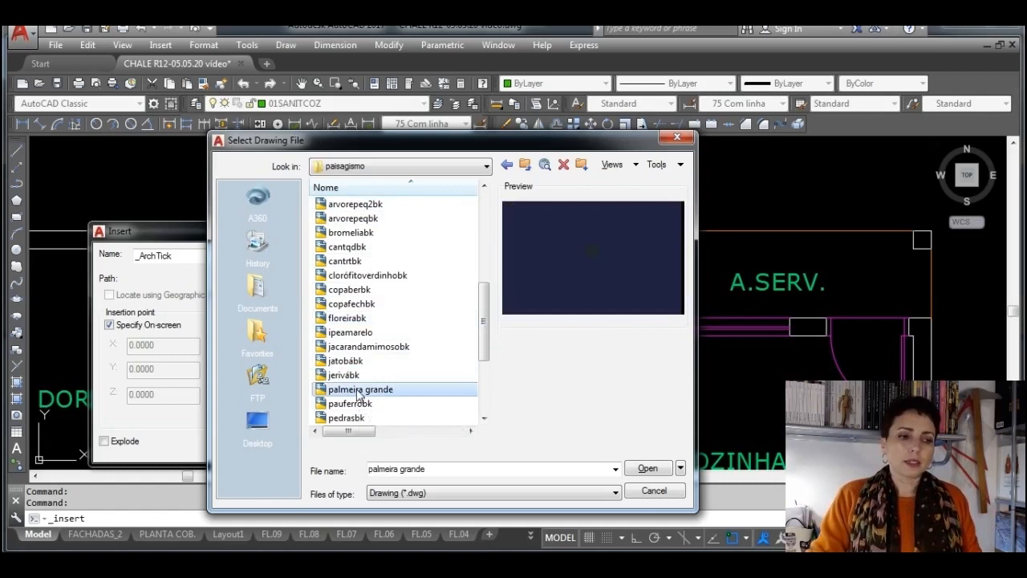
Preview more landscaping blocks in the paisagismo folder, including pedrasbk, vaso com palmeirinhas and vasobromeliabk
left_click(360, 403)
left_click(348, 417)
scroll(367, 338, "down", 3)
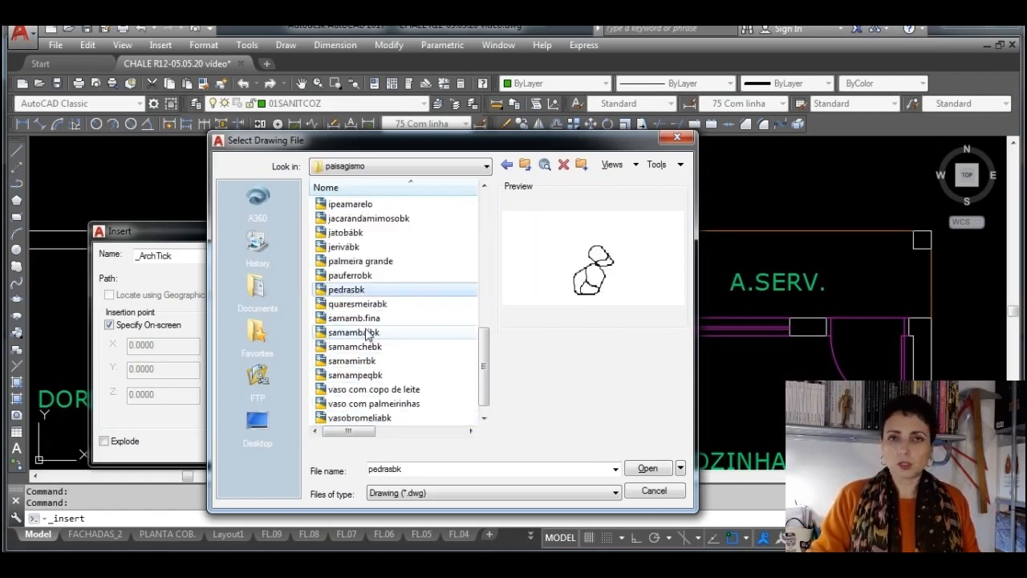
left_click(371, 404)
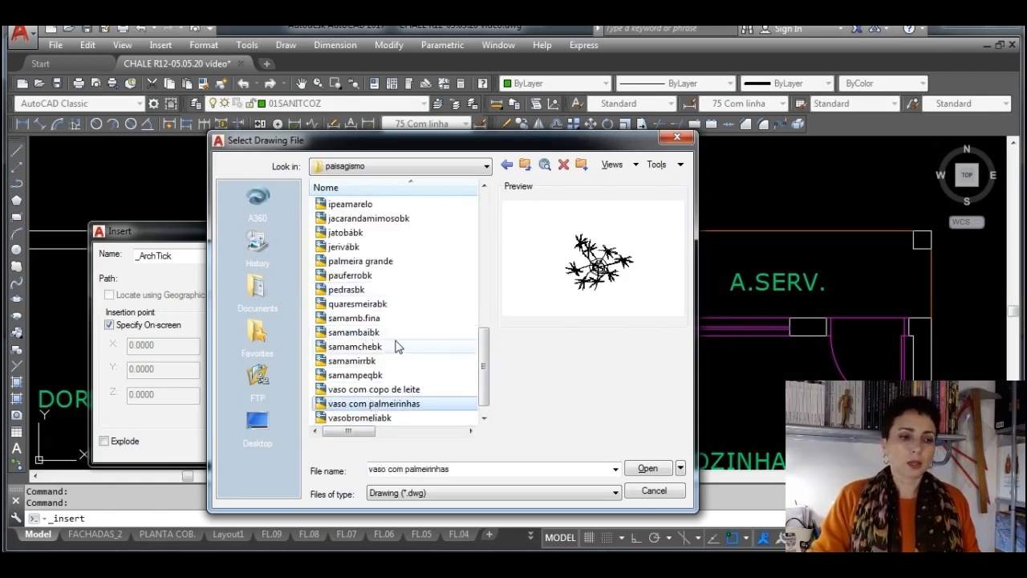
scroll(401, 353, "down", 1)
left_click(382, 408)
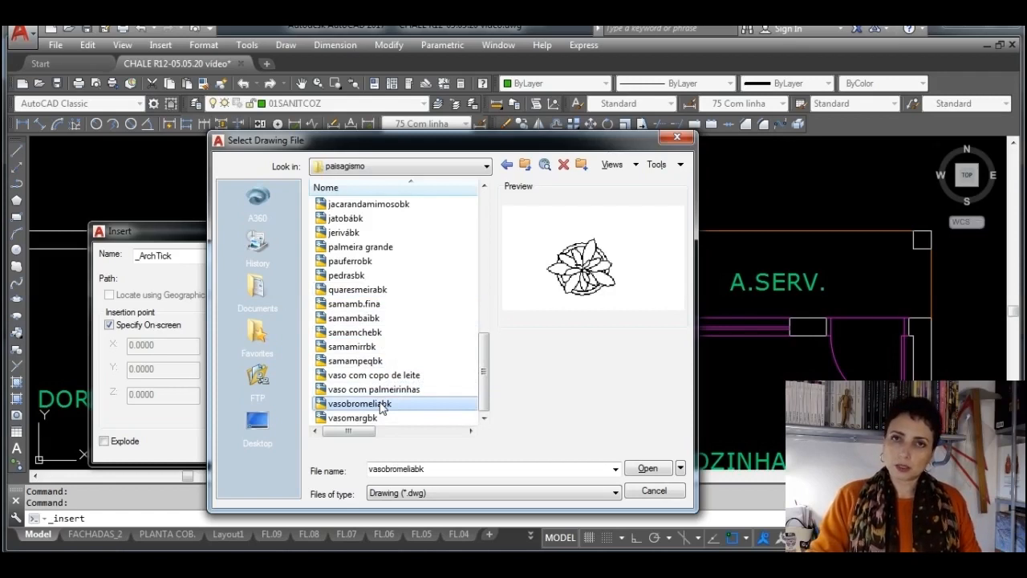
Look through the library's pessoas e animais folder, previewing the casal no inverno and gatoVL blocks
left_click(525, 164)
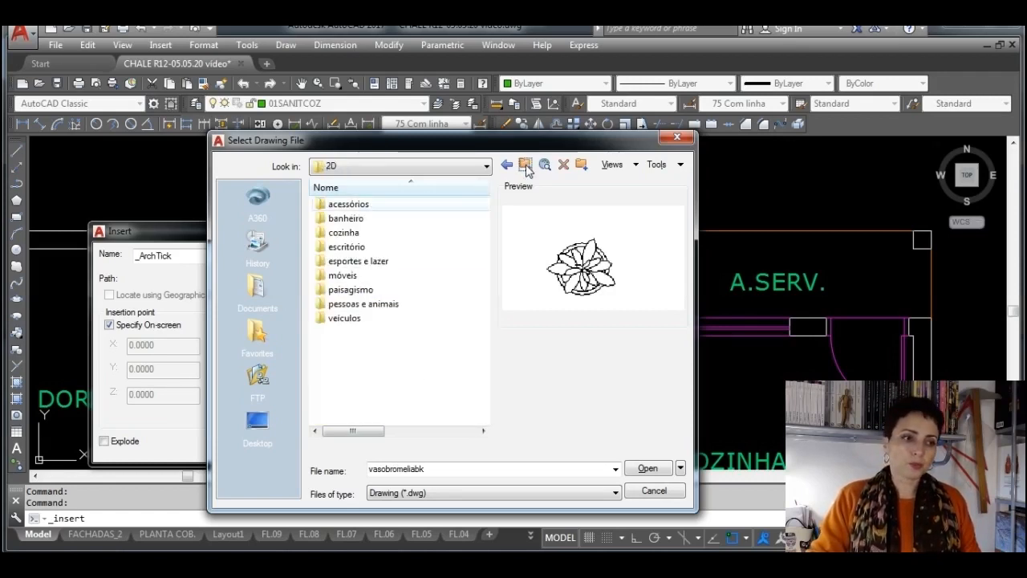
double_click(358, 305)
left_click(362, 304)
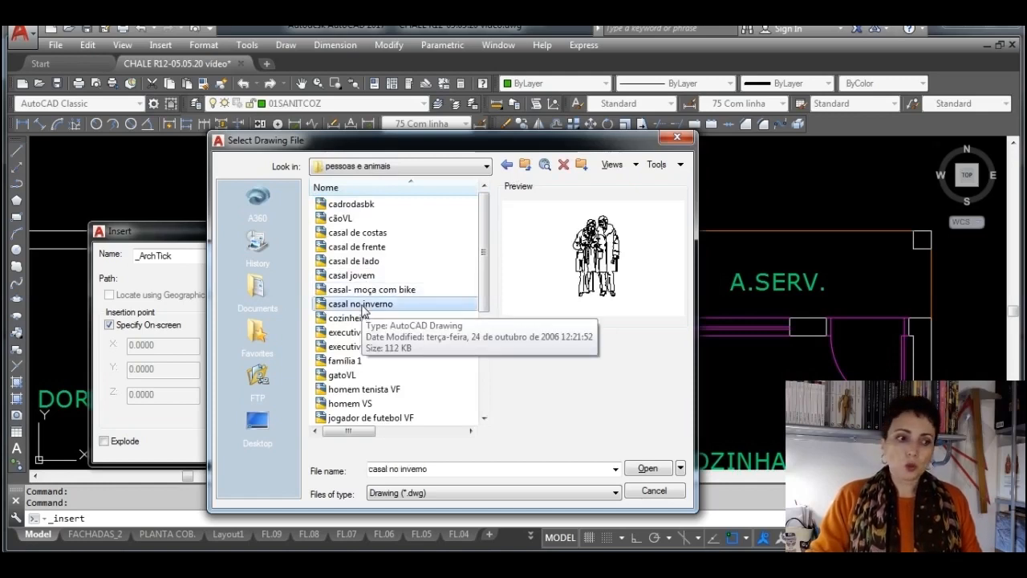
scroll(363, 309, "down", 1)
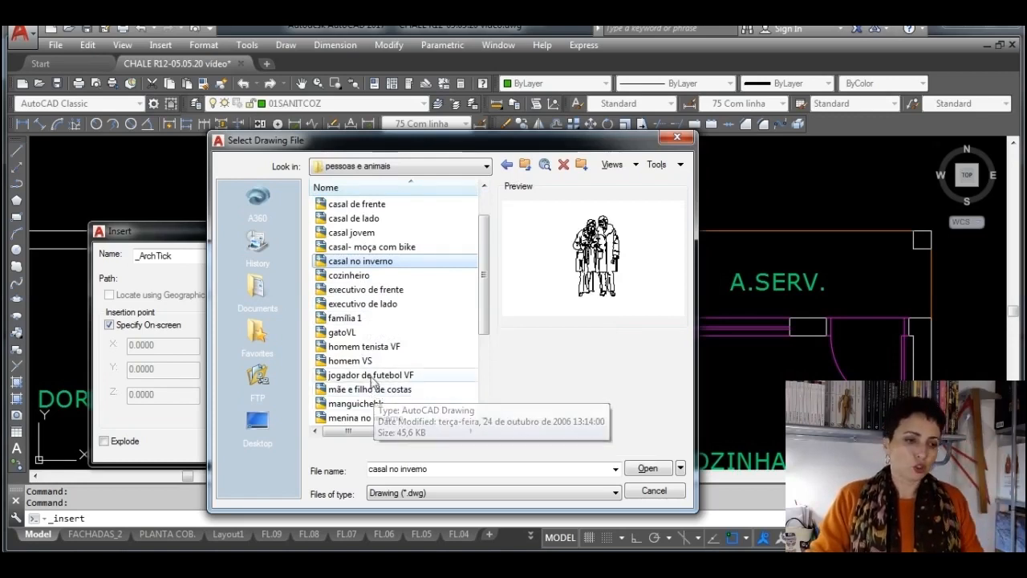
left_click(369, 361)
scroll(371, 363, "down", 2)
left_click(367, 247)
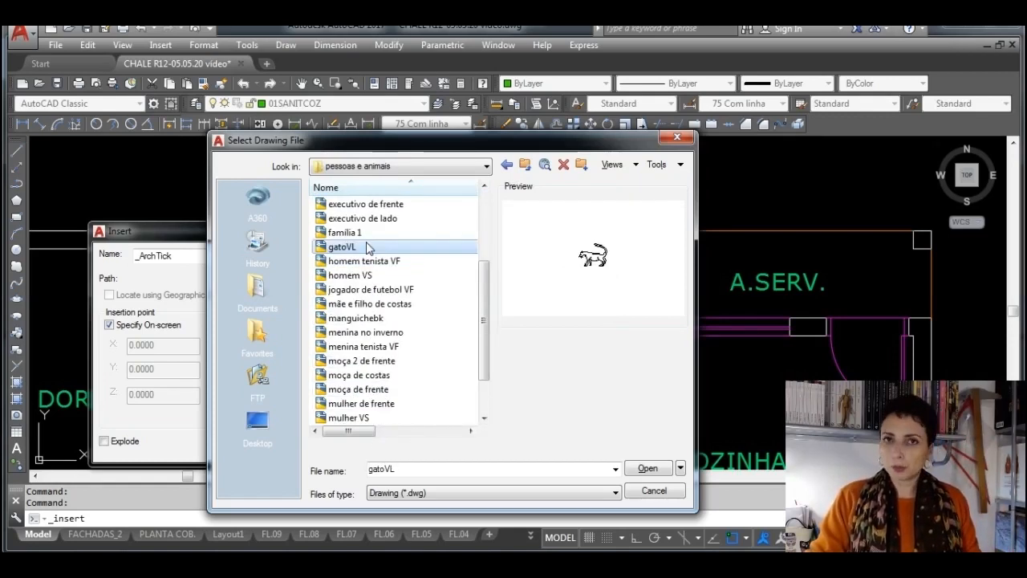
Look through the library's veículos folder, previewing camxgbk and the front, side and plan views of the peugeot
left_click(525, 163)
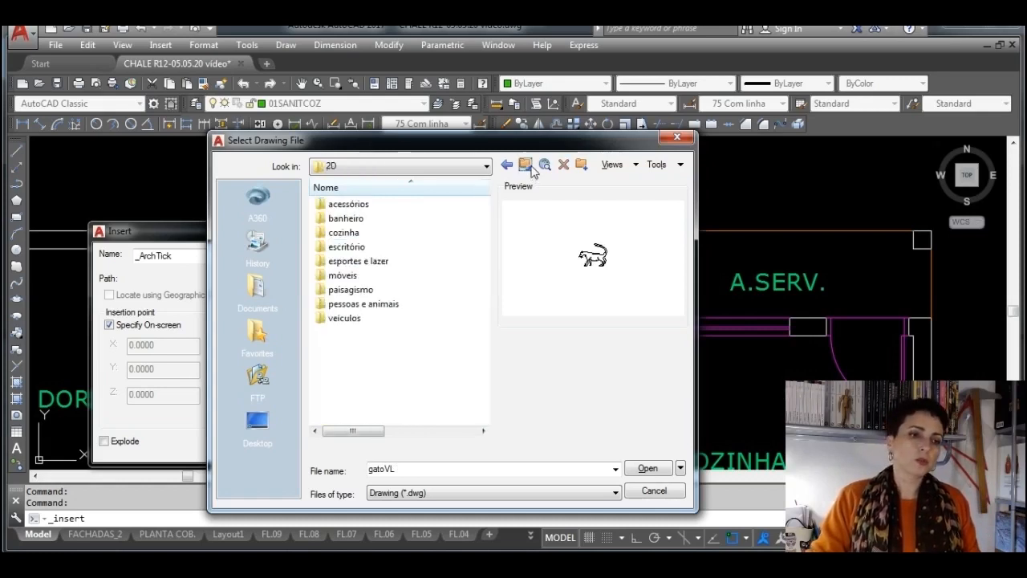
double_click(345, 318)
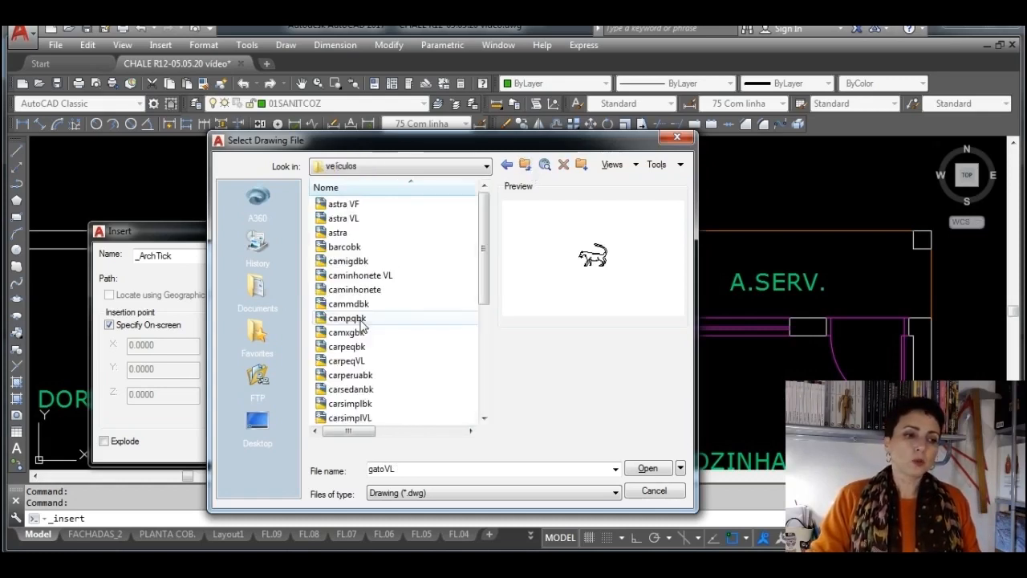
left_click(355, 275)
left_click(353, 333)
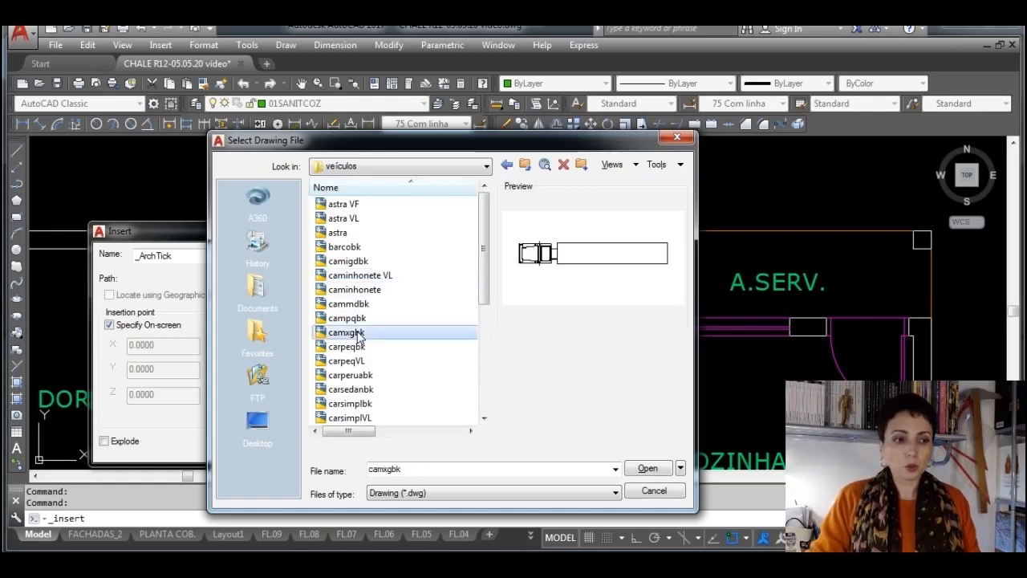
scroll(369, 300, "down", 1)
scroll(369, 305, "down", 4)
left_click(350, 347)
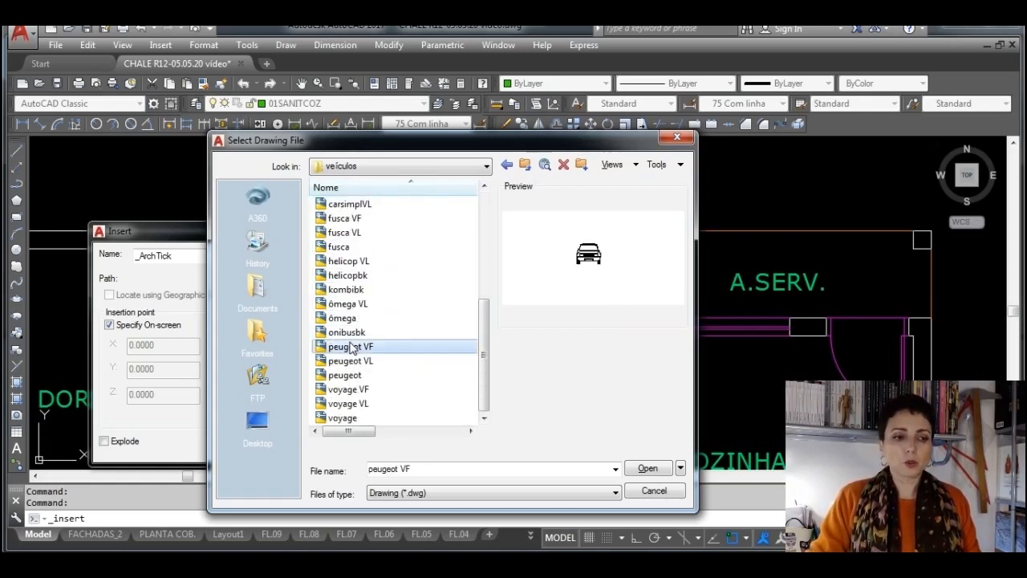
left_click(348, 362)
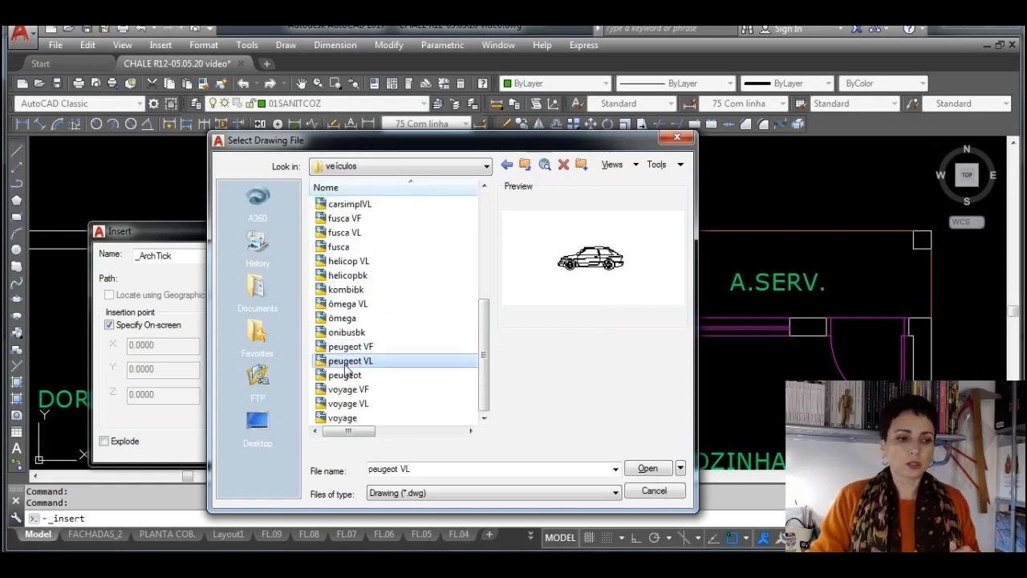
left_click(347, 375)
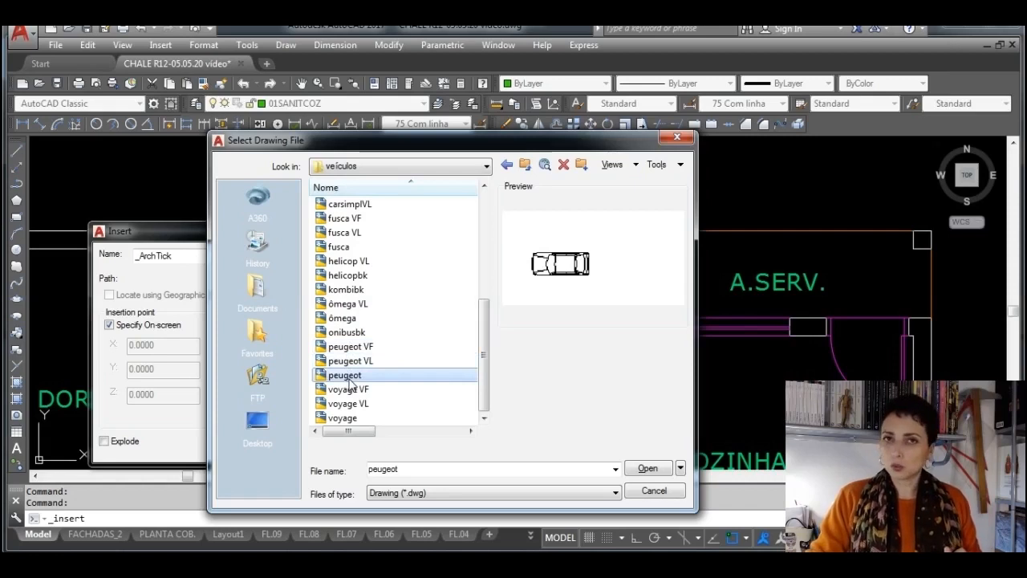
Look through the bathroom blocks in the library's banheiro folder, previewing banheira média and chuvbanhbk
left_click(526, 166)
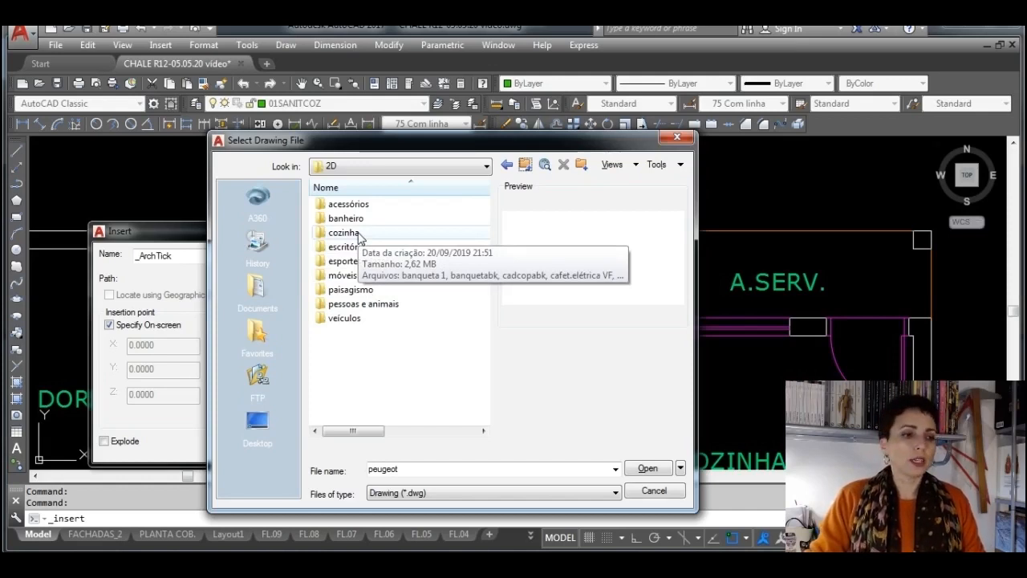
double_click(359, 227)
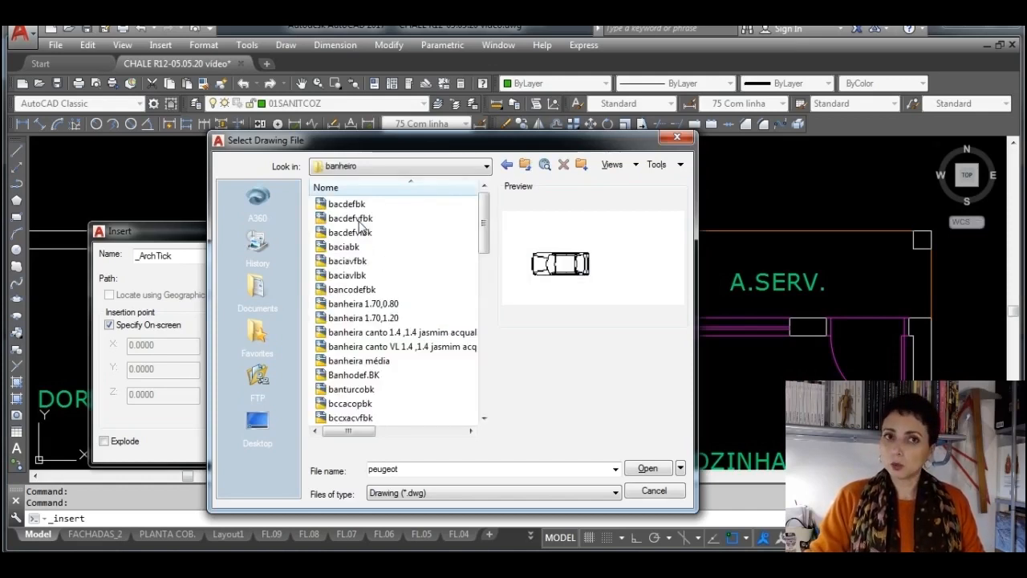
left_click(358, 260)
left_click(357, 318)
left_click(359, 361)
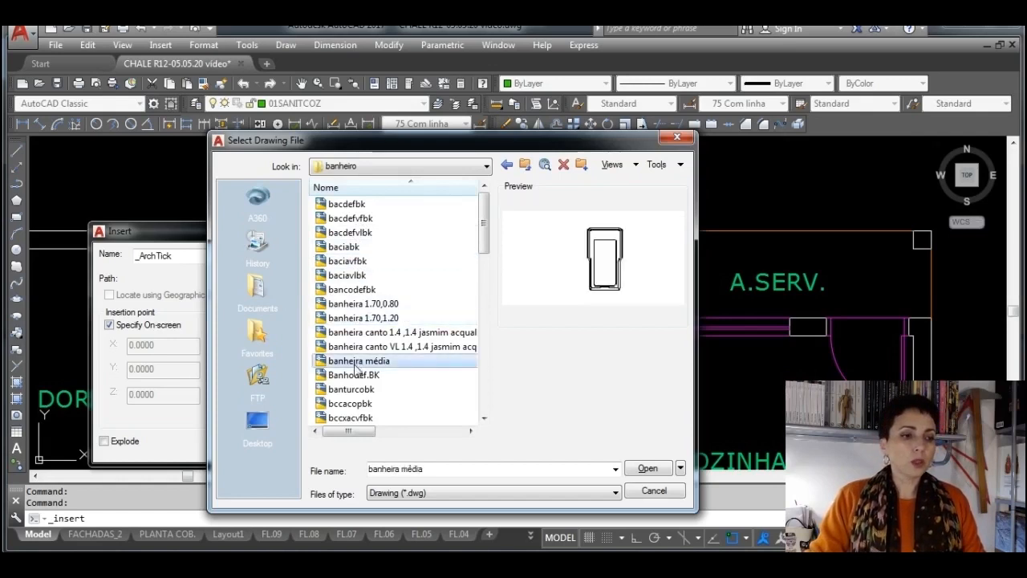
scroll(361, 293, "down", 4)
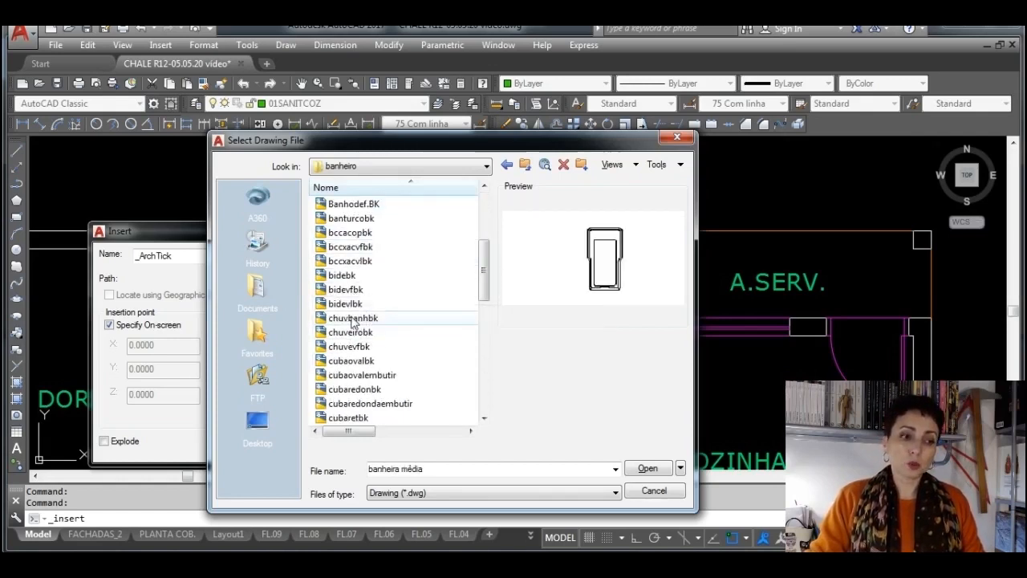
left_click(353, 319)
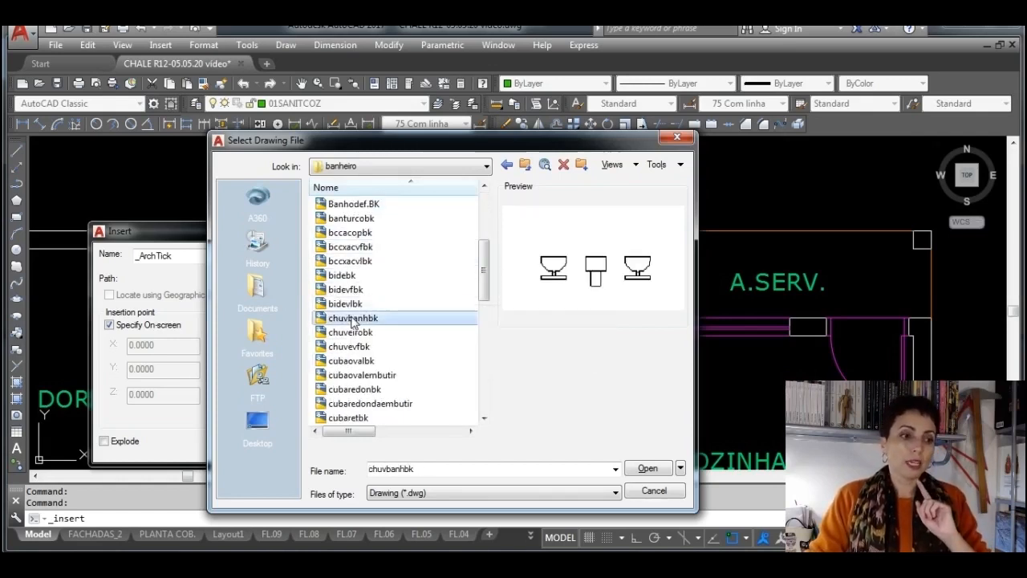
Load the chuveirobk shower block for insertion with its rotation specified on-screen, keeping the existing block definition
left_click(351, 332)
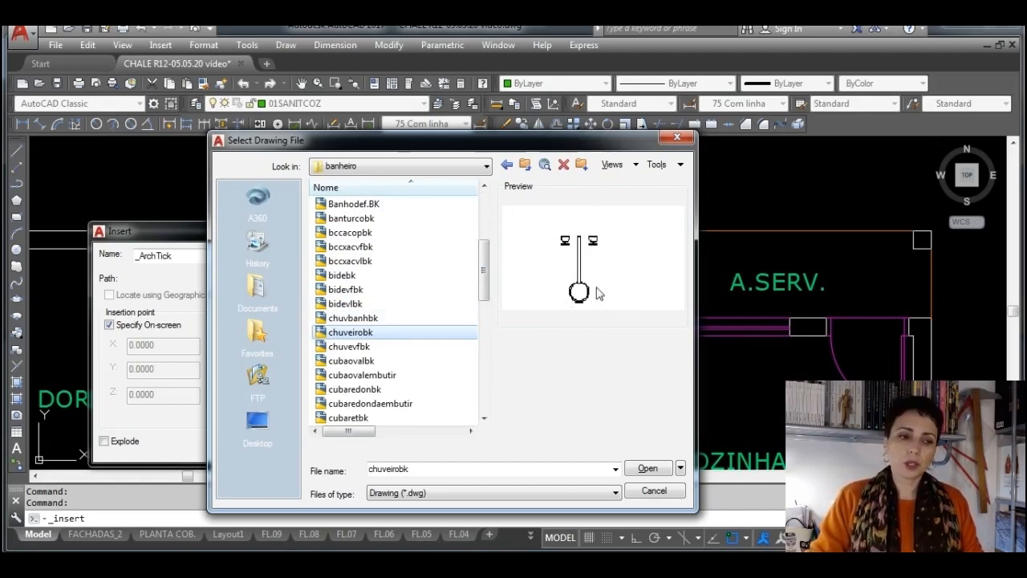
left_click(649, 472)
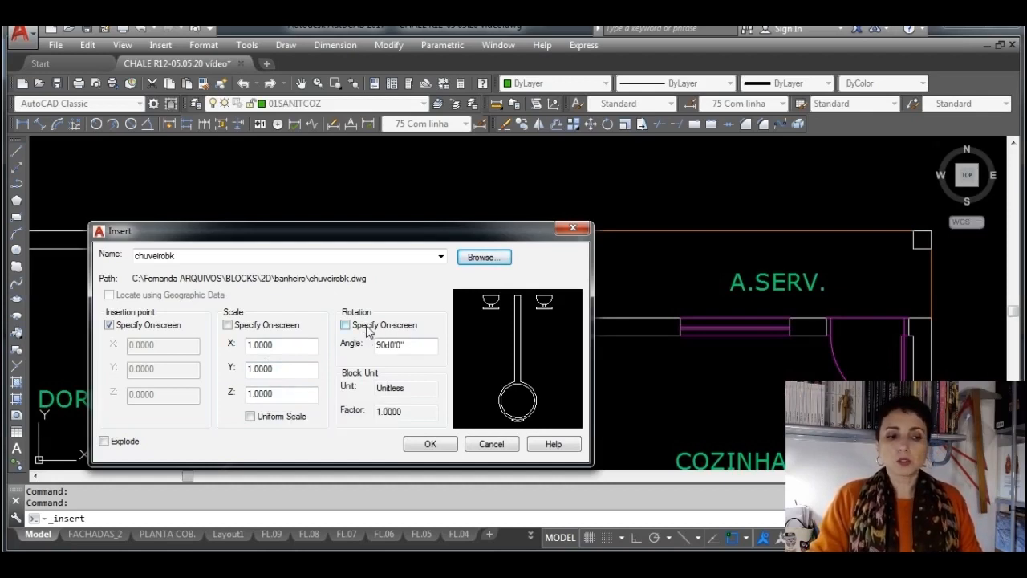
left_click(346, 325)
left_click(345, 325)
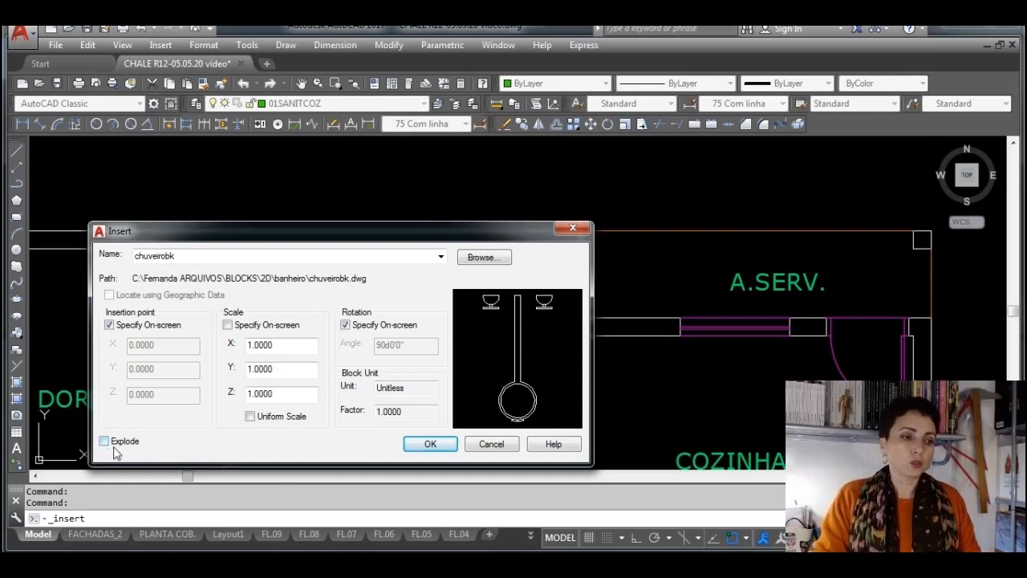
left_click(434, 446)
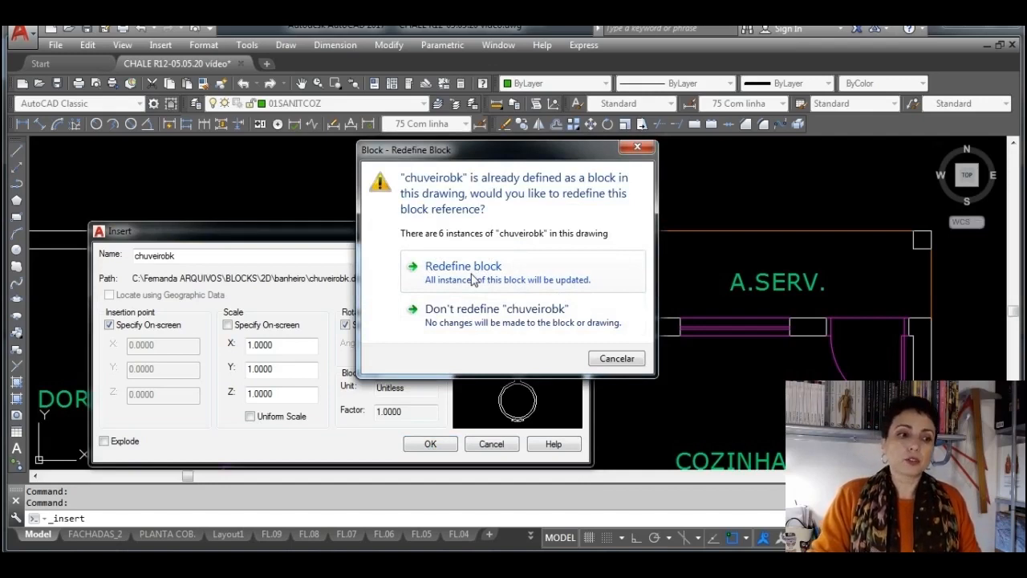
left_click(468, 319)
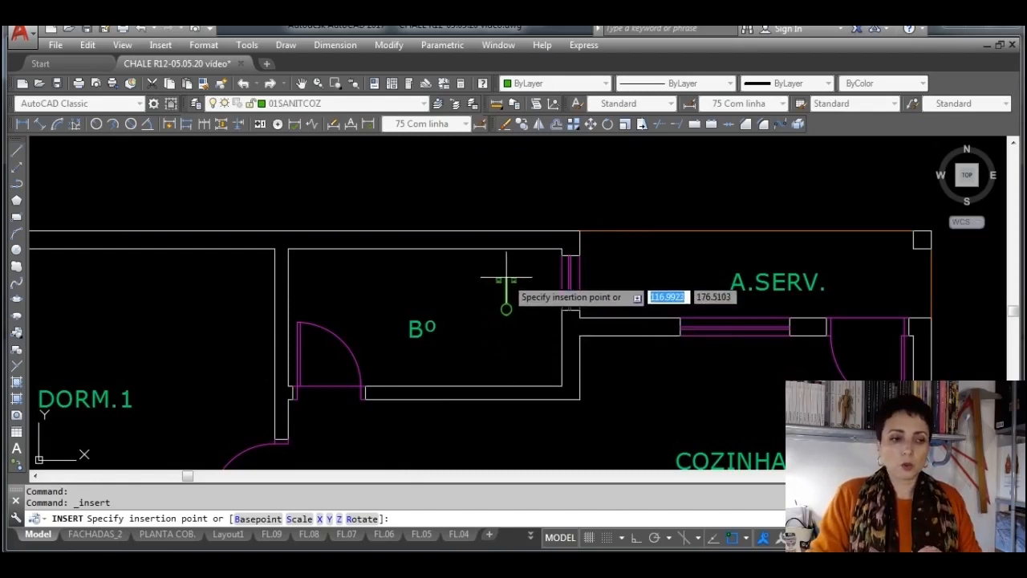
Place the shower block at the Bº room's upper inner corner beside the window, at 0° rotation with Ortho on
scroll(503, 286, "up", 1)
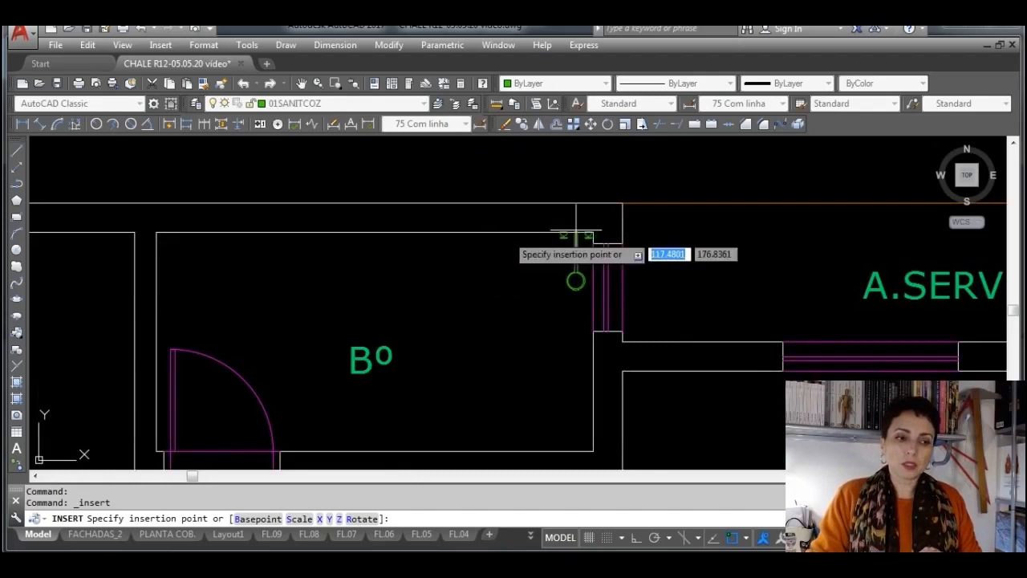
left_click(593, 235)
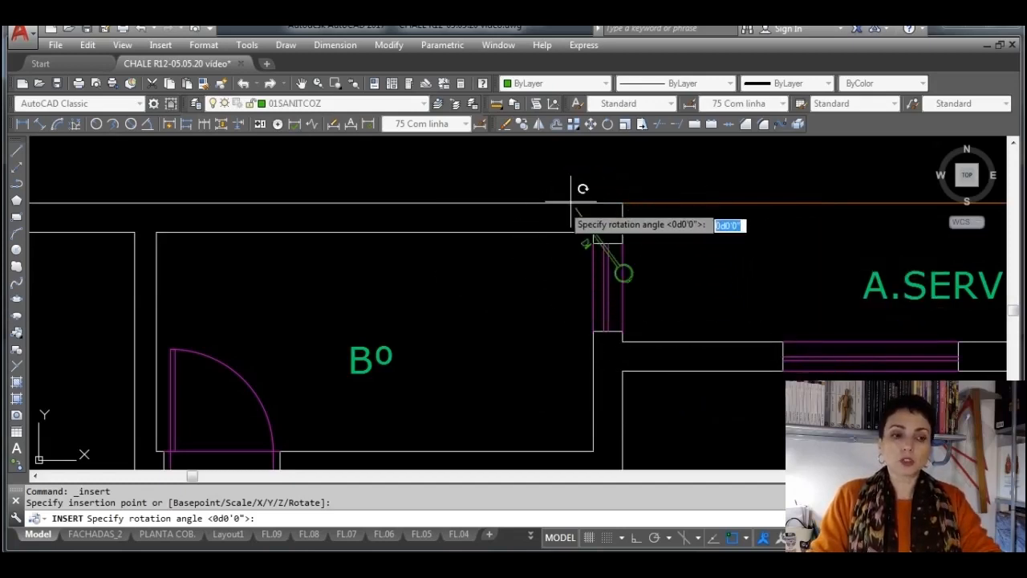
key("F8")
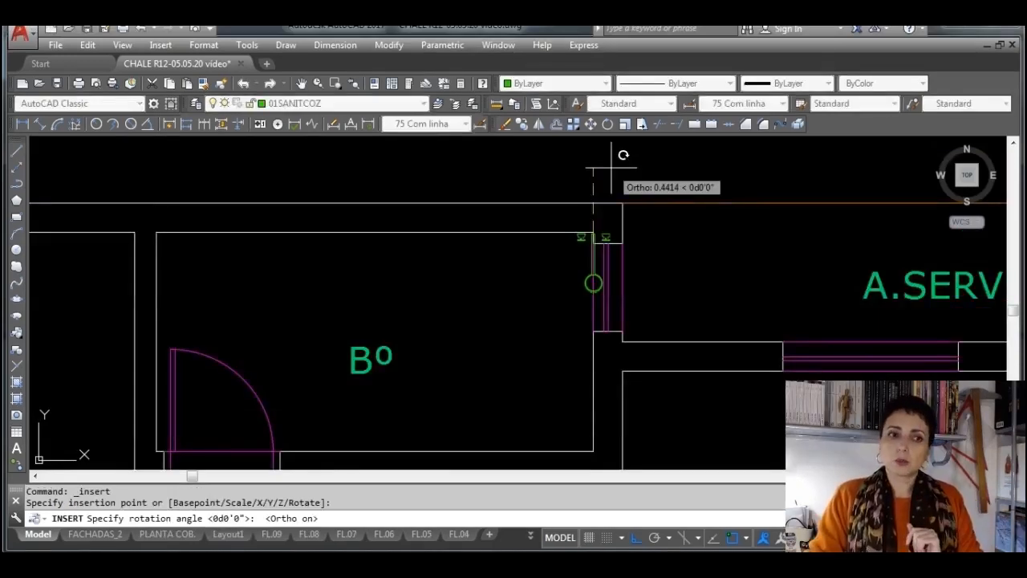
left_click(612, 169)
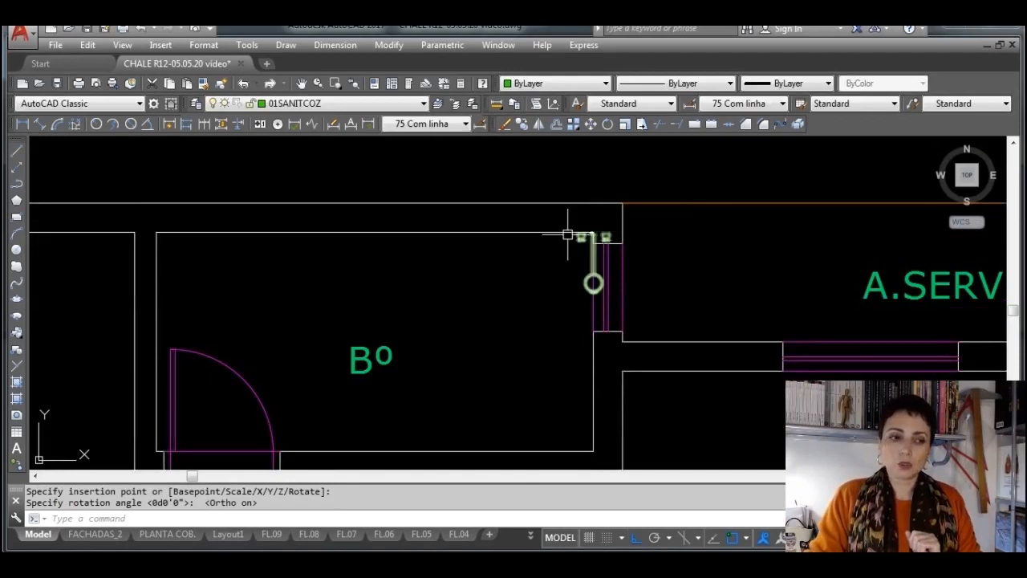
Measure the shower area's width in the finished plan's WC with a temporary linear dimension from wall to divider line, and erase the dimension
scroll(585, 230, "up", 4)
scroll(663, 210, "down", 4)
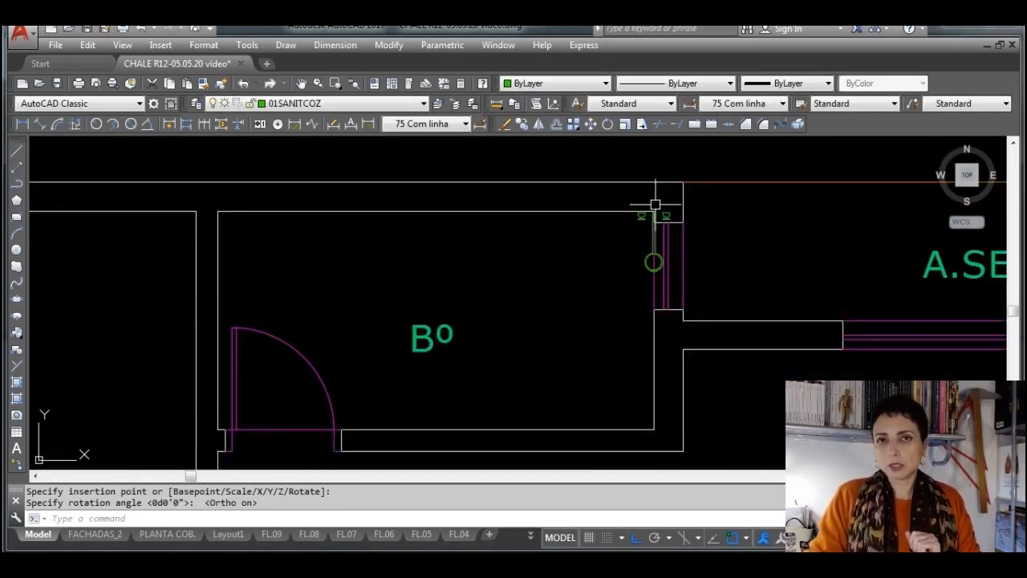
scroll(655, 205, "down", 6)
scroll(378, 197, "up", 6)
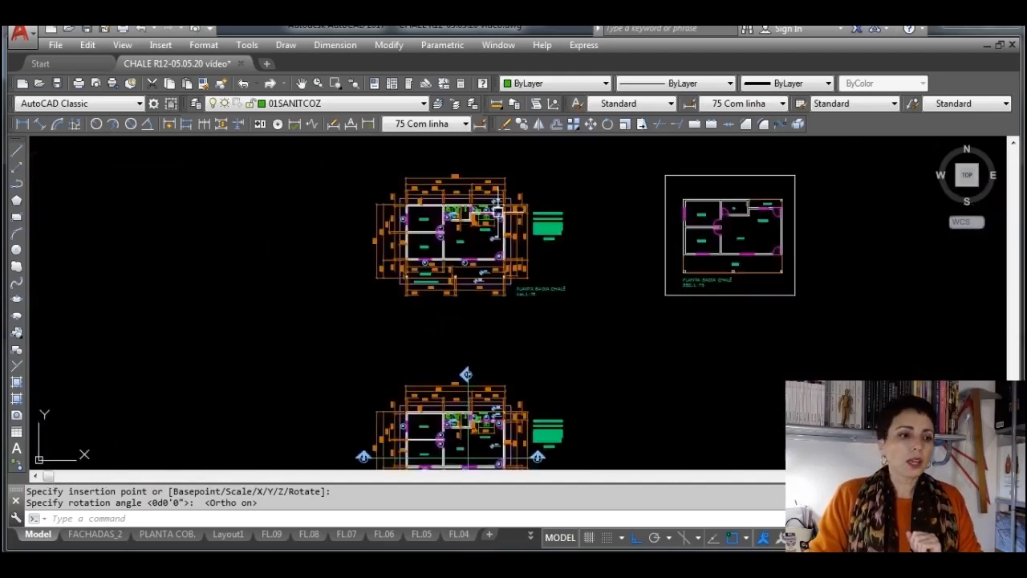
mouse_move(334, 216)
middle_mouse_down()
mouse_move(393, 273)
mouse_move(371, 270)
mouse_move(405, 281)
middle_mouse_up()
left_click(22, 123)
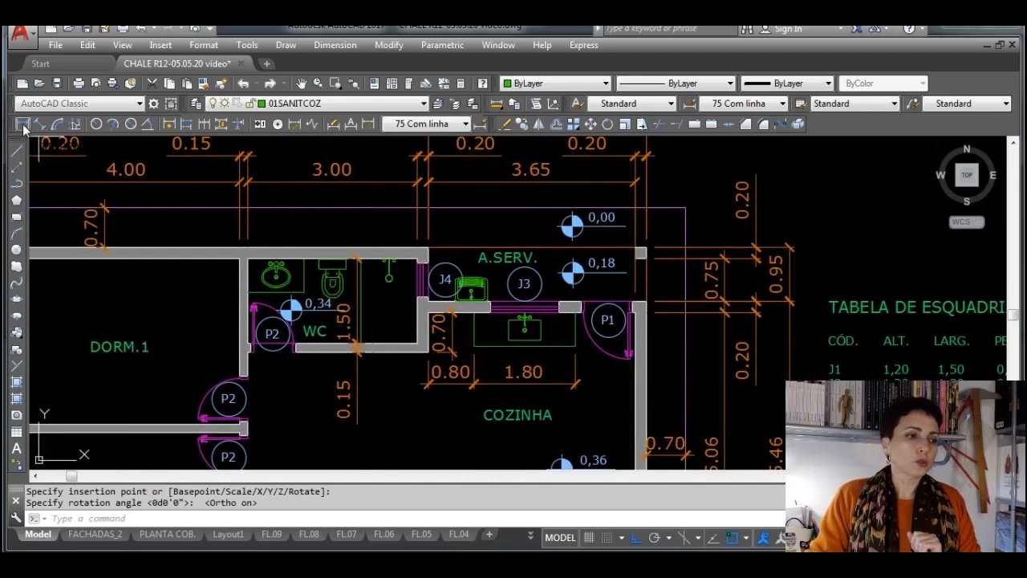
scroll(404, 241, "up", 6)
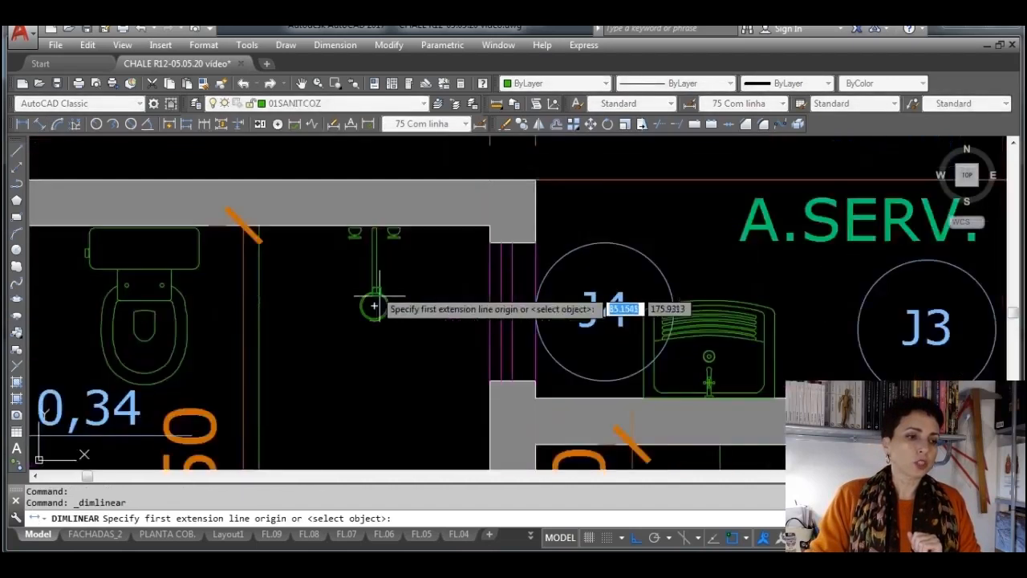
left_click(488, 227)
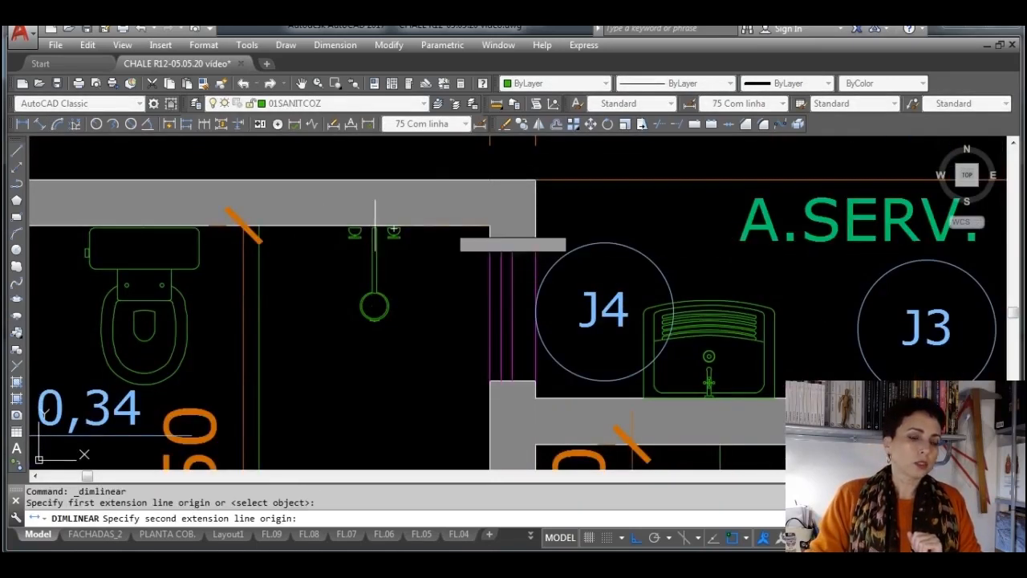
left_click(259, 227)
left_click(328, 403)
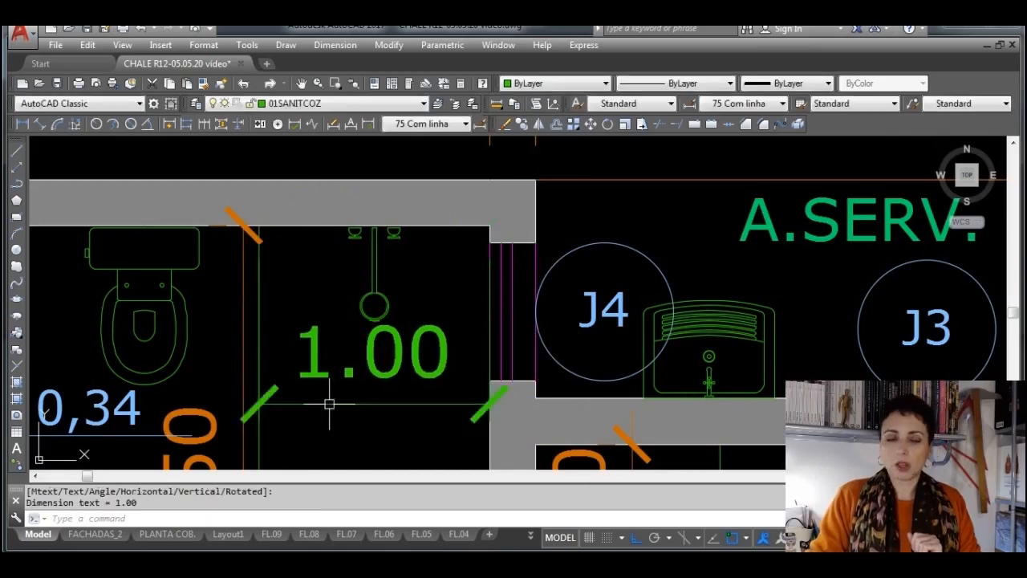
scroll(381, 405, "down", 6)
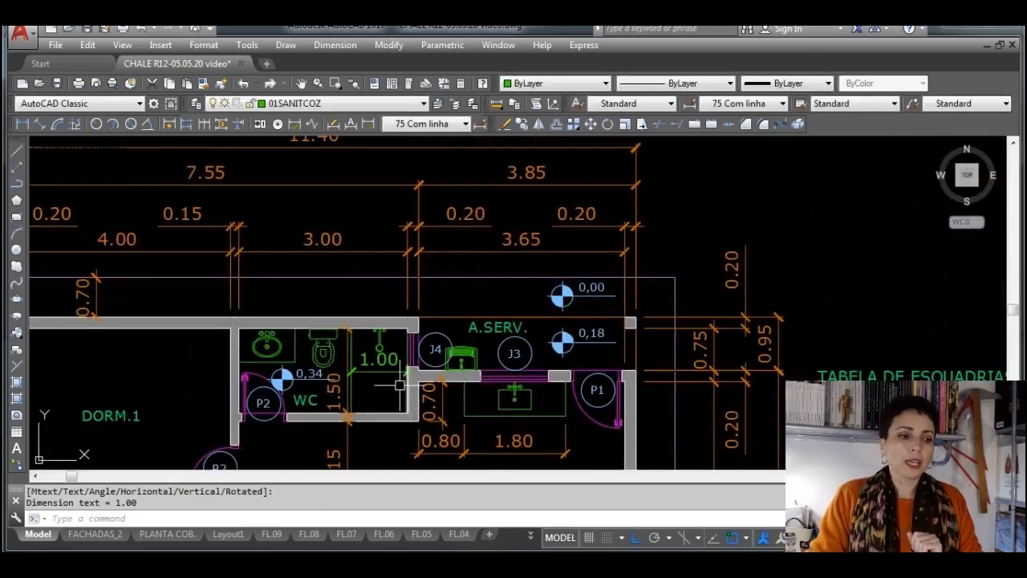
left_click(388, 369)
key("Delete")
scroll(756, 268, "down", 5)
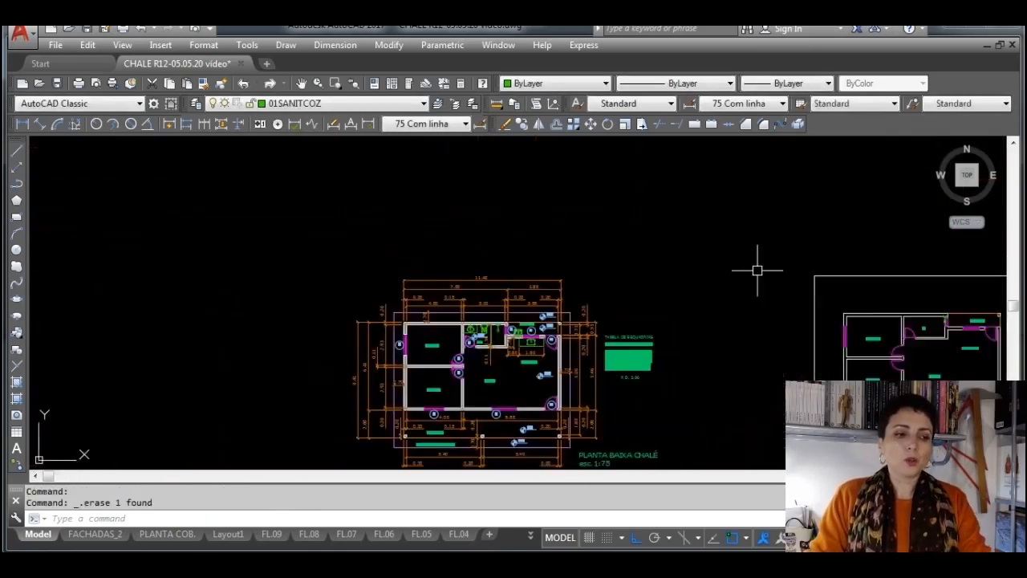
middle_click_drag(756, 268, 519, 293)
scroll(722, 336, "up", 10)
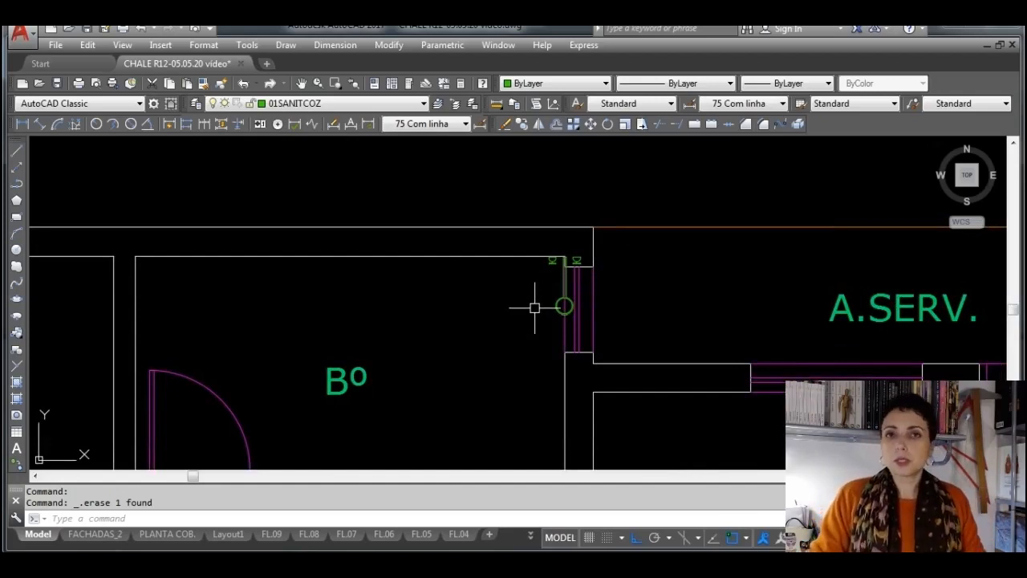
left_click(568, 255)
left_click(565, 257)
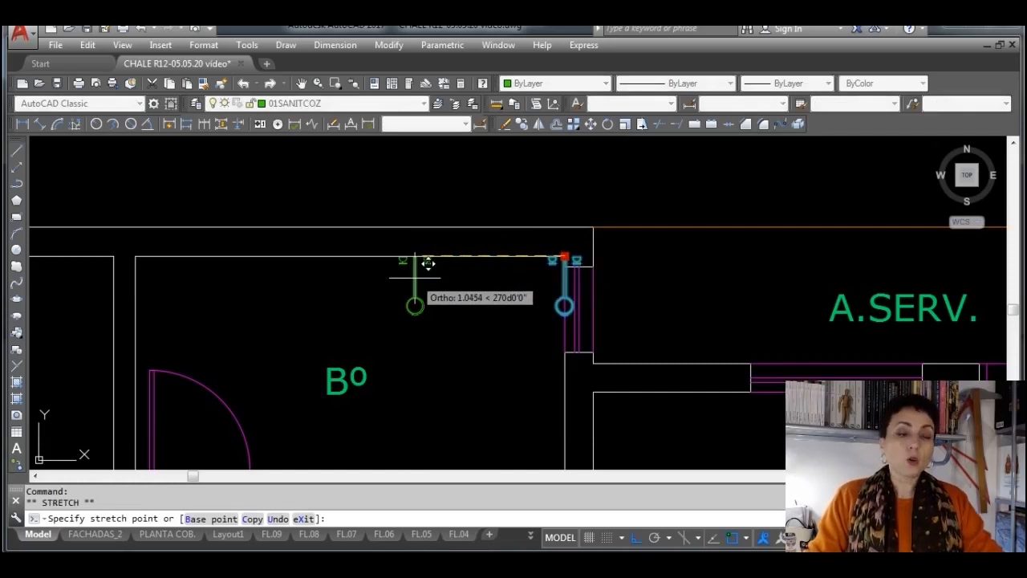
key("Escape")
key("Escape")
Move the shower block 0.5 along the Bº room's upper wall, away from the window corner, by its insertion-point grip
scroll(591, 230, "up", 5)
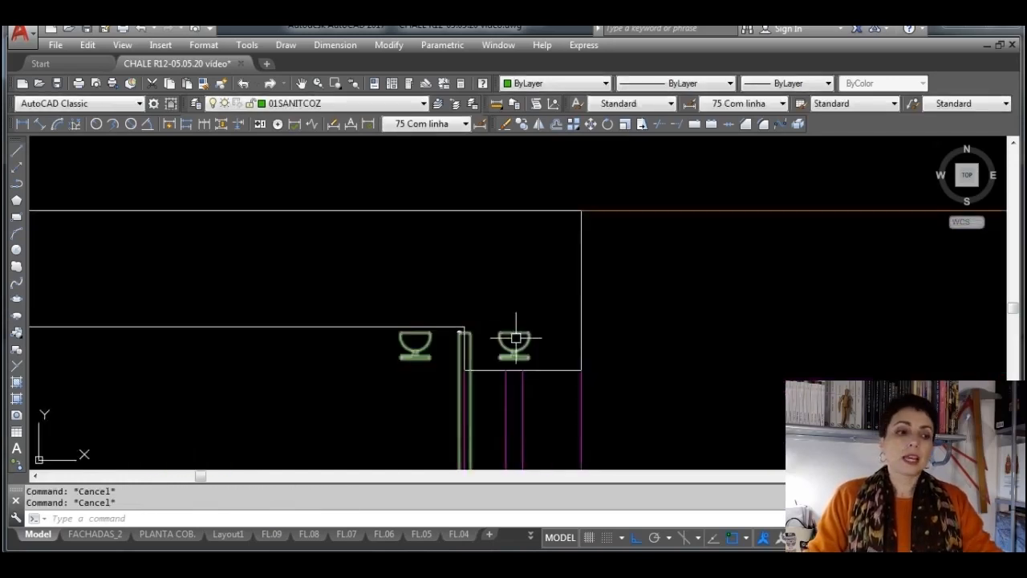
left_click(515, 340)
scroll(516, 310, "down", 2)
scroll(486, 339, "up", 2)
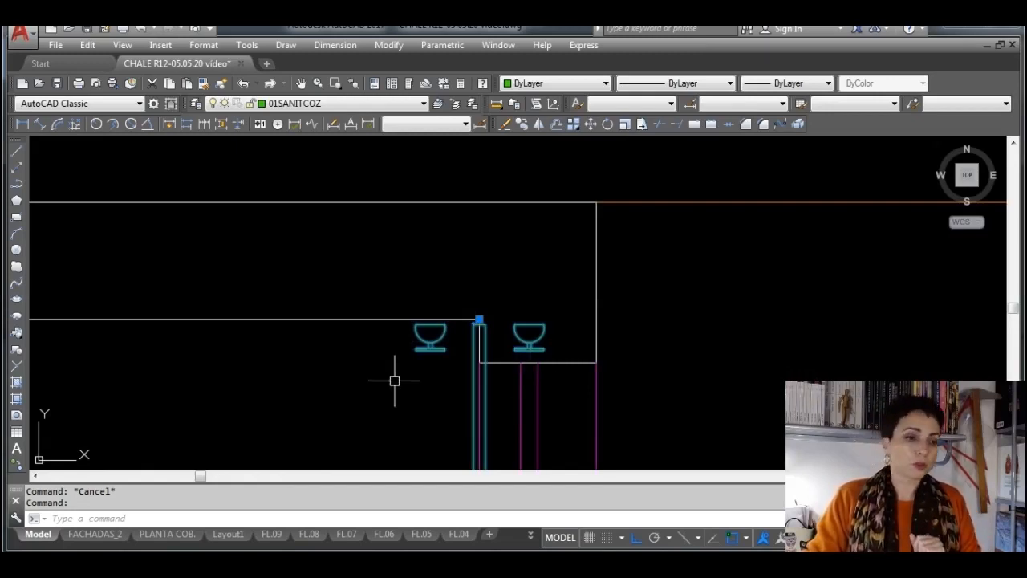
left_click(479, 319)
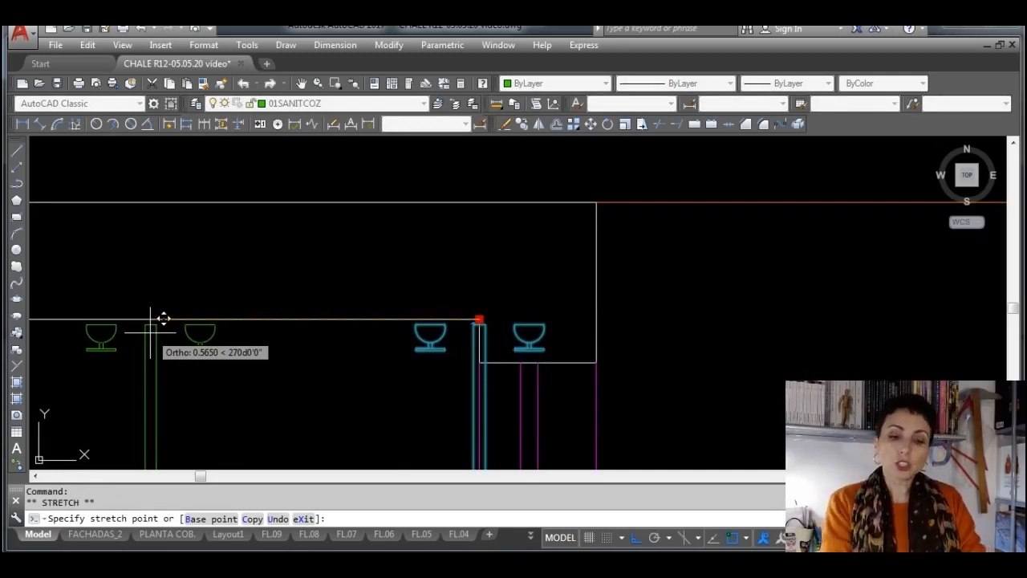
type(".")
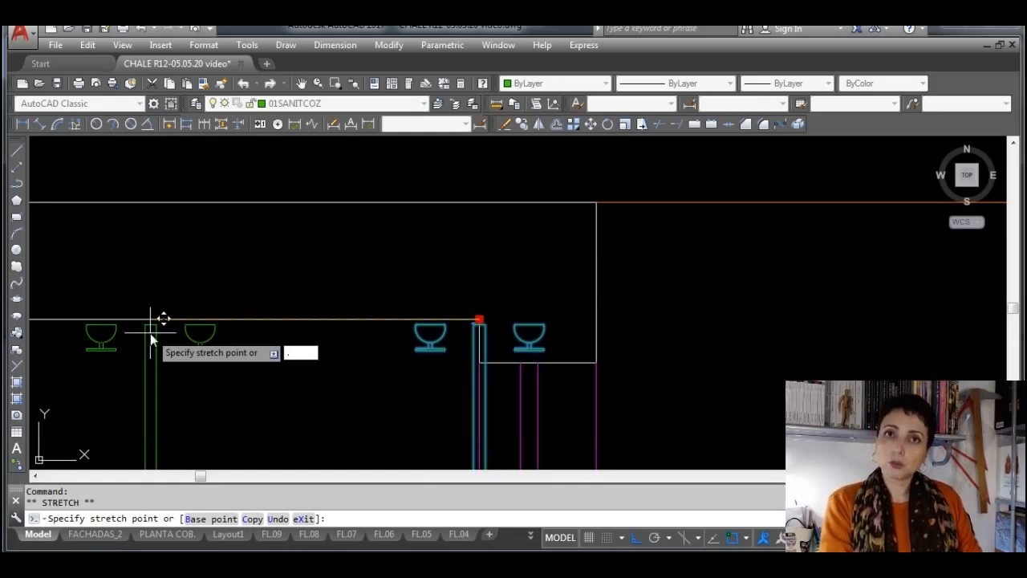
type("5")
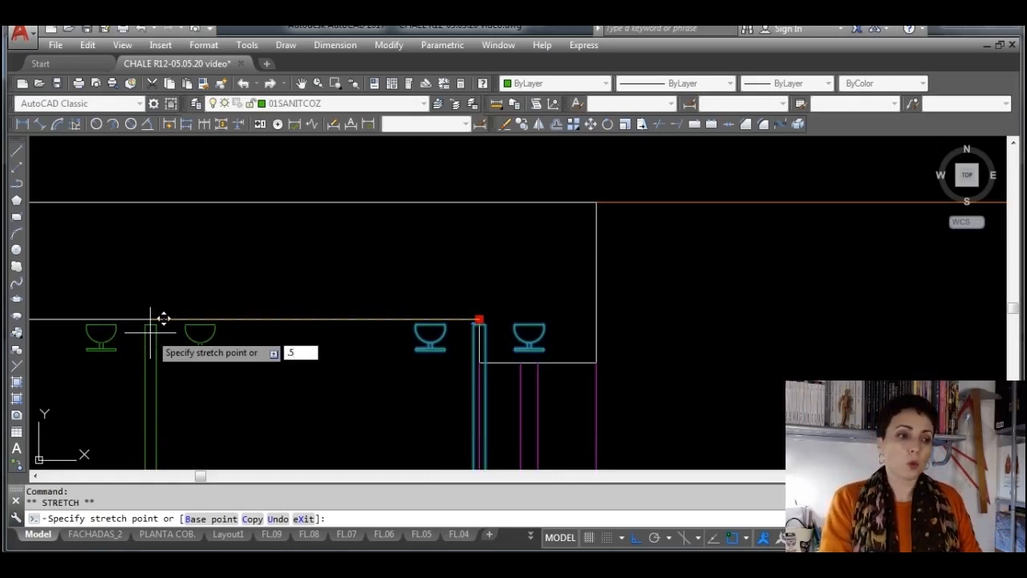
key("Return")
scroll(385, 348, "down", 4)
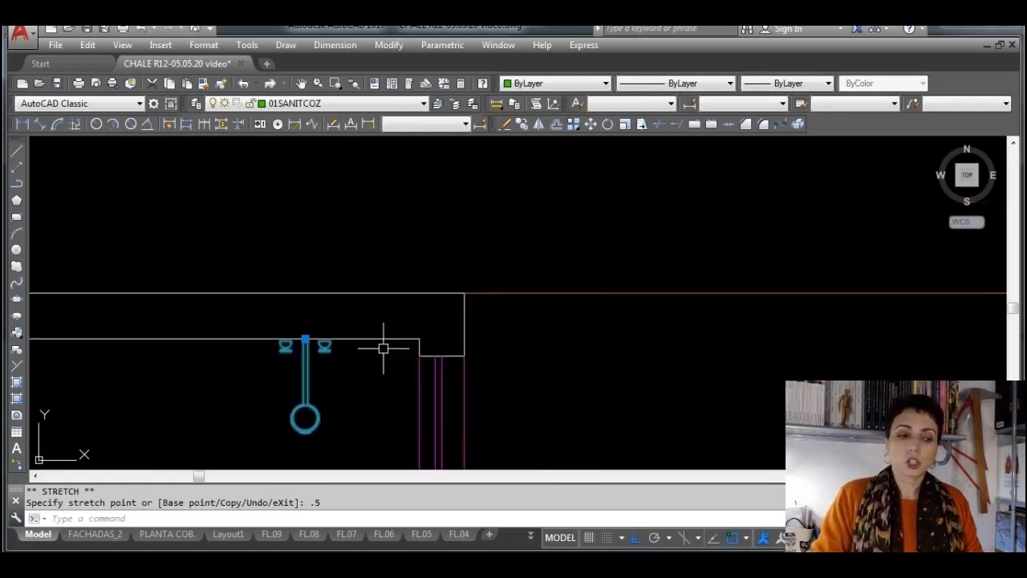
middle_click_drag(385, 348, 668, 255)
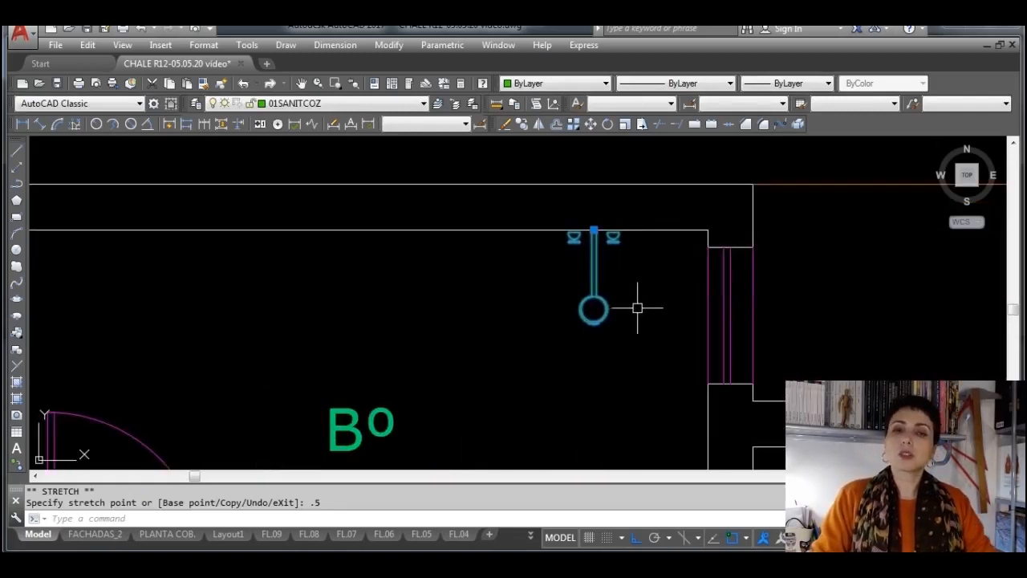
key("Escape")
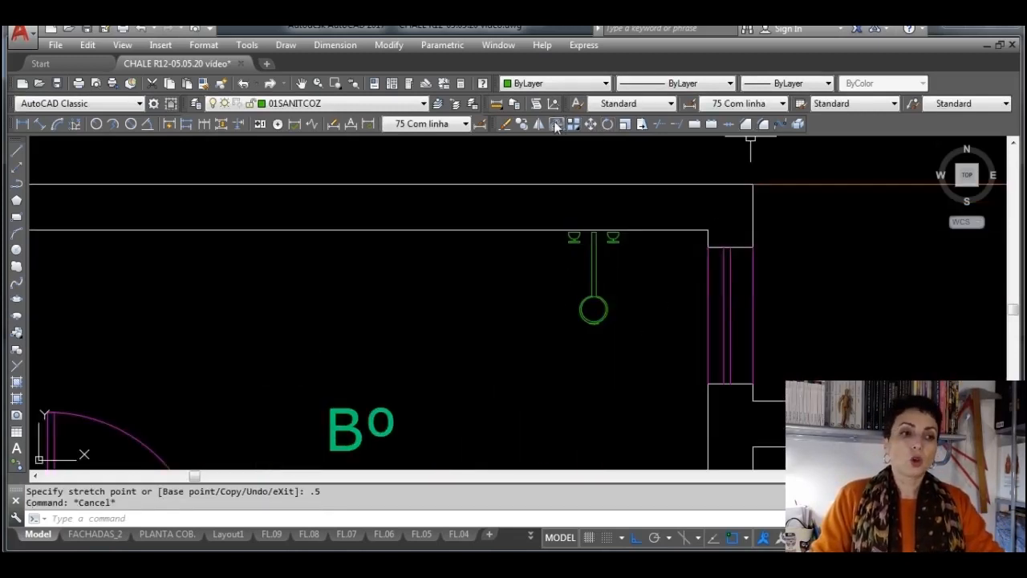
Offset the short wall segment at the Bº room's upper window corner by 1 into the room
left_click(556, 124)
type("1")
key("Return")
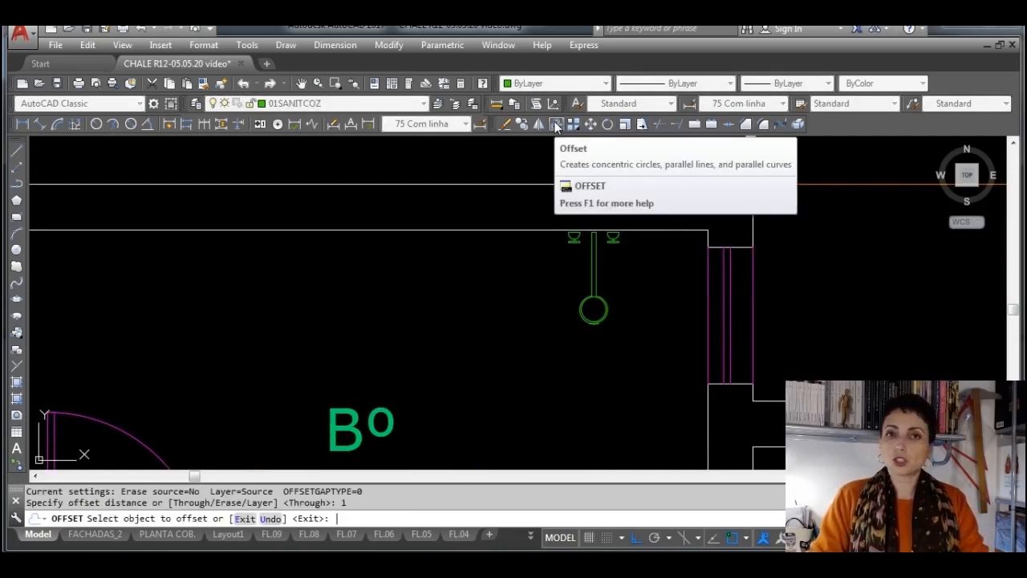
left_click(709, 232)
left_click(449, 289)
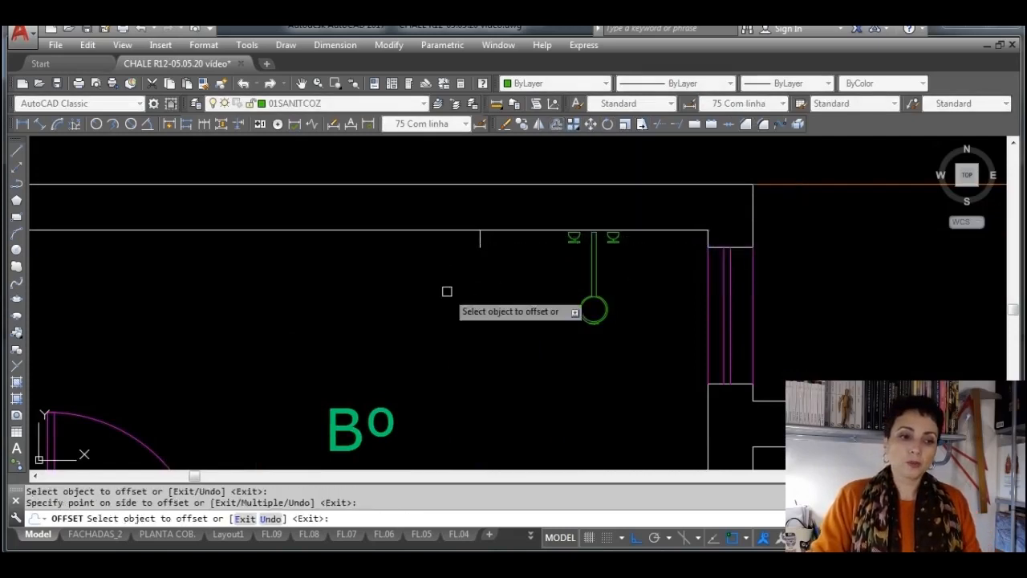
scroll(514, 334, "down", 2)
key("Escape")
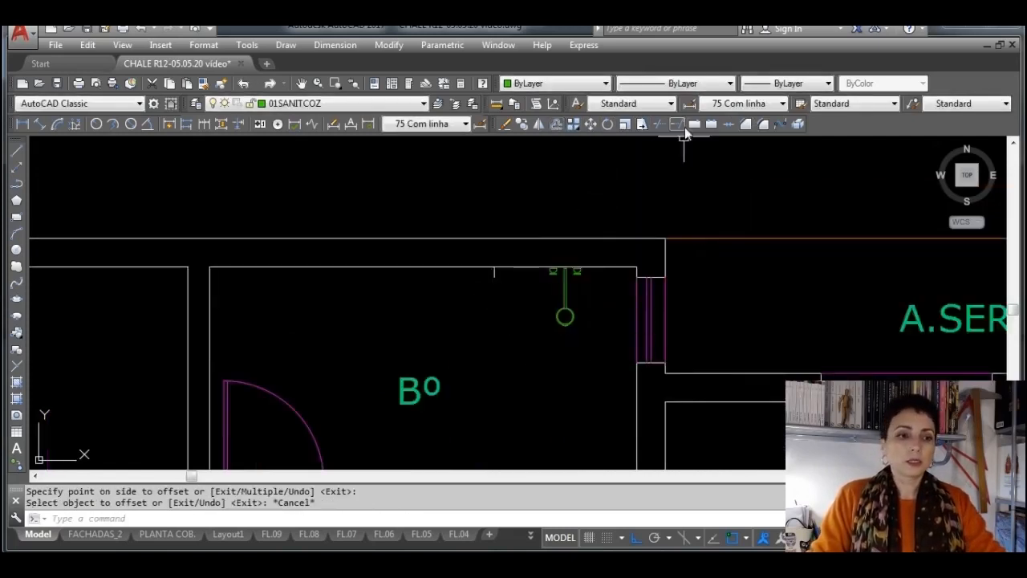
Extend the offset segment down to the Bº room's lower inner wall to form the shower divider
left_click(678, 123)
key("Return")
mouse_move(471, 286)
middle_mouse_down()
mouse_move(465, 245)
mouse_move(489, 223)
middle_mouse_up()
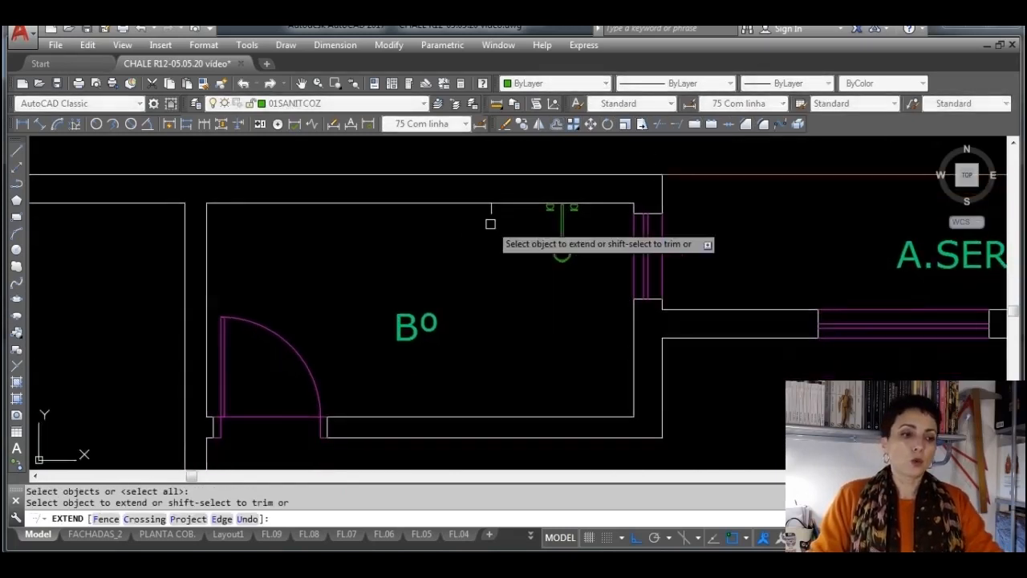
left_click(491, 216)
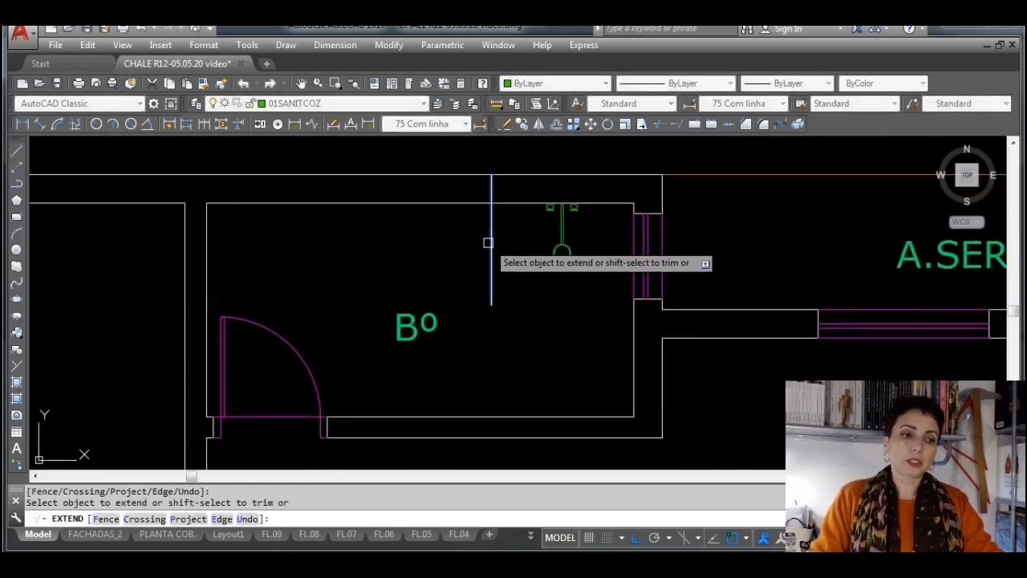
left_click(489, 257)
left_click(488, 341)
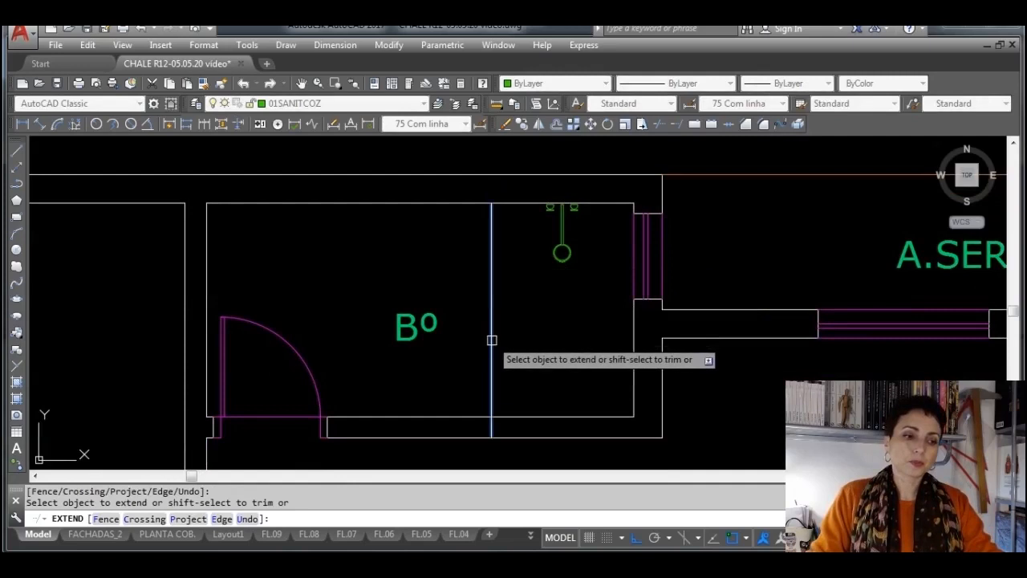
key("Escape")
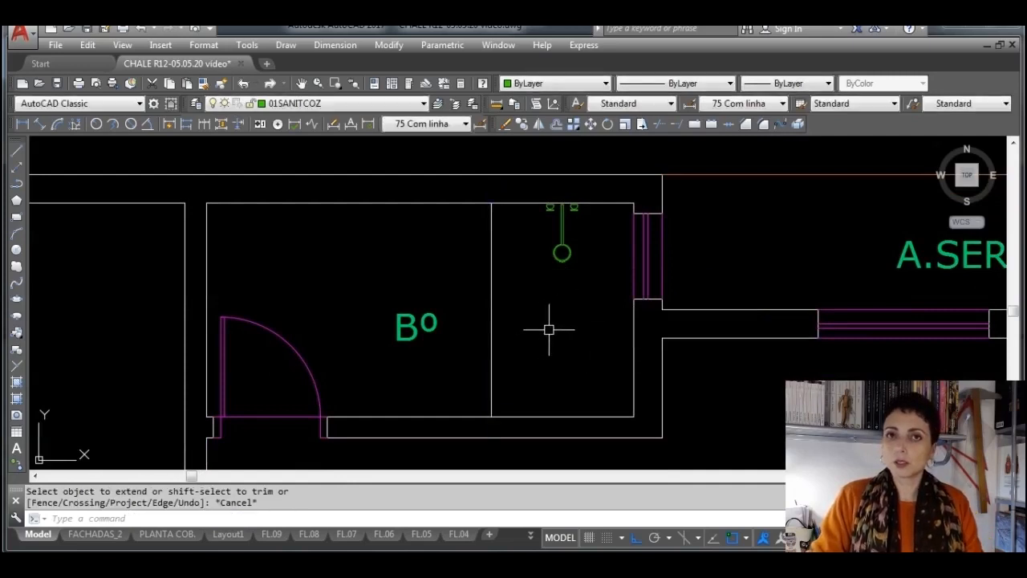
Change the shower divider line's layer to 01SANITCOZ
left_click(492, 331)
left_click(422, 103)
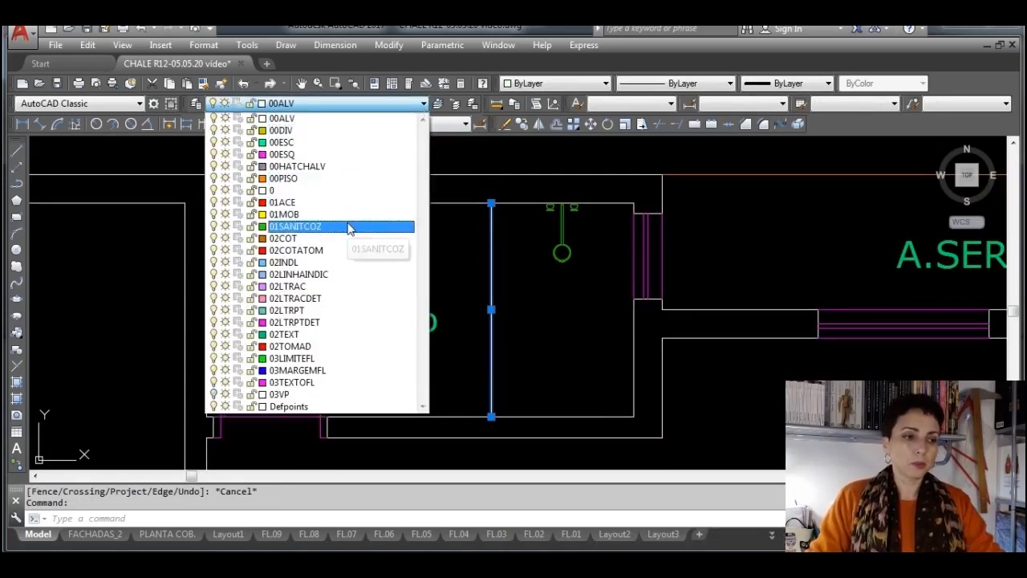
left_click(349, 227)
key("Escape")
Measure the toilet space's width in the finished plan's WC with a linear dimension from the washbasin counter to the divider line
scroll(281, 265, "down", 6)
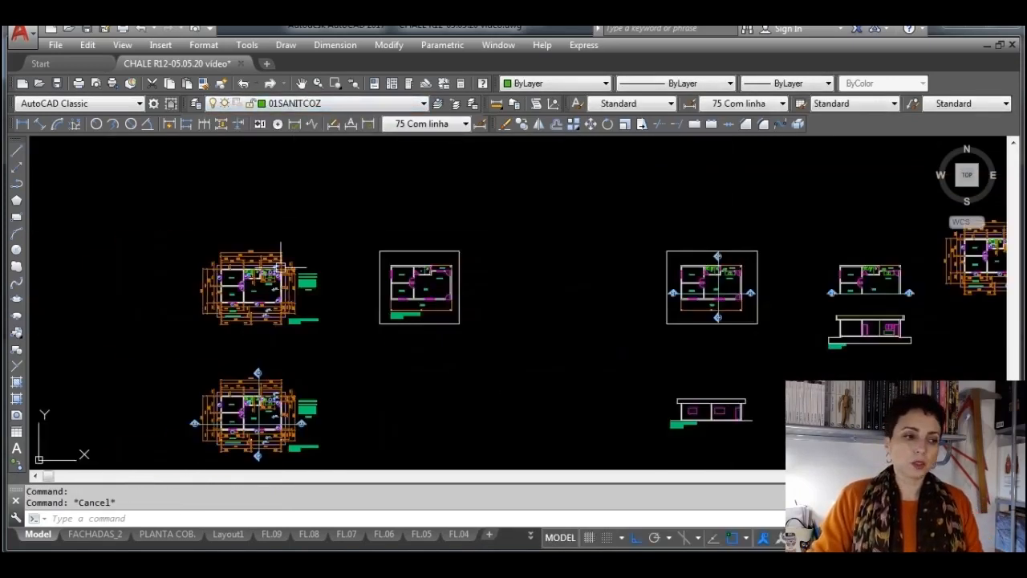
scroll(229, 273, "up", 10)
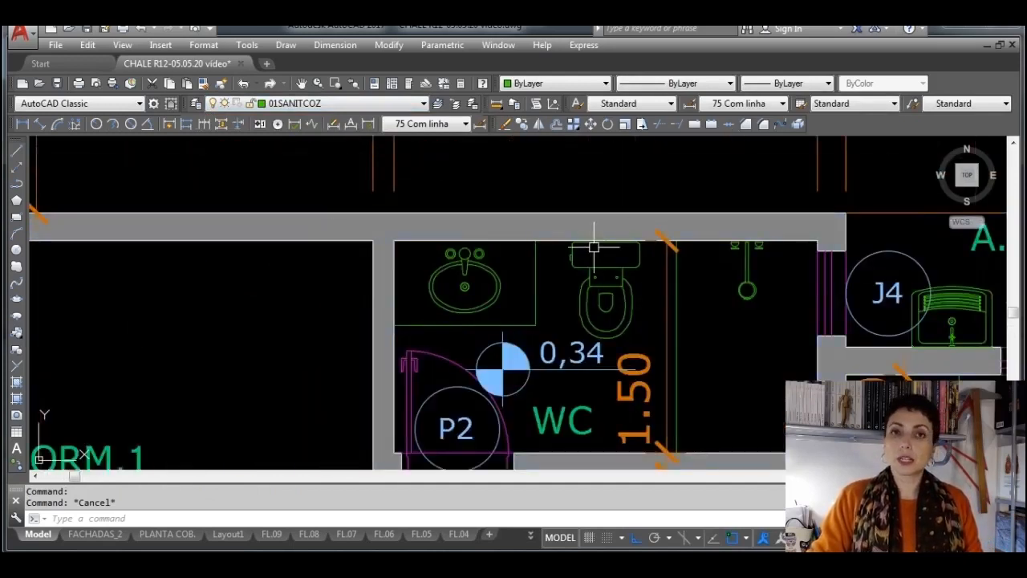
left_click(23, 123)
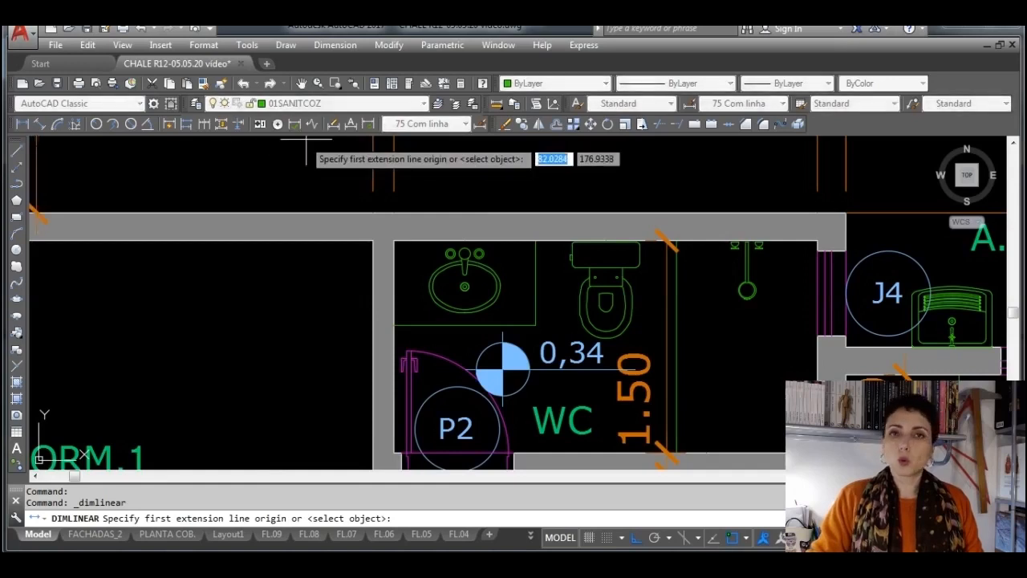
left_click(571, 239)
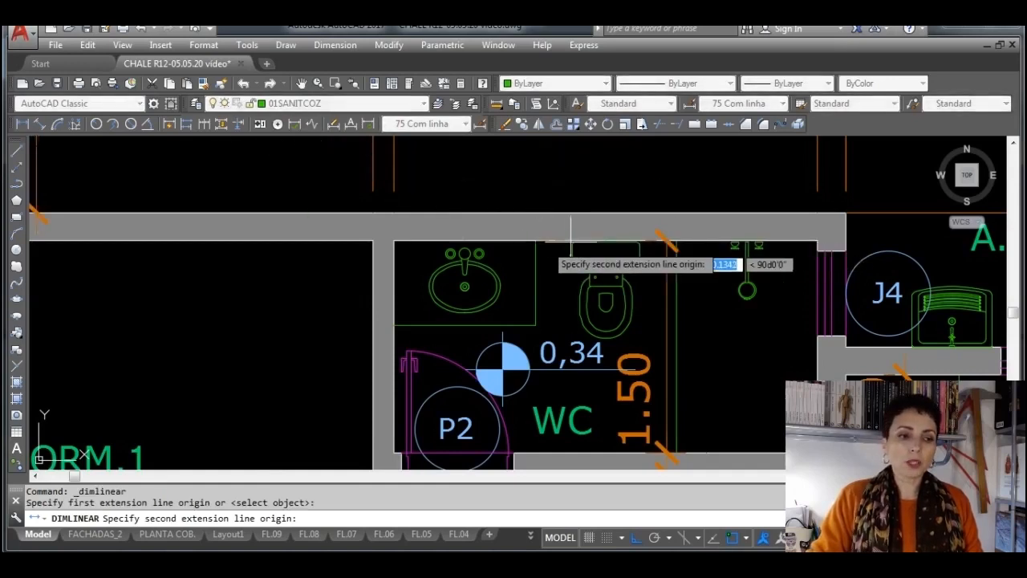
left_click(674, 239)
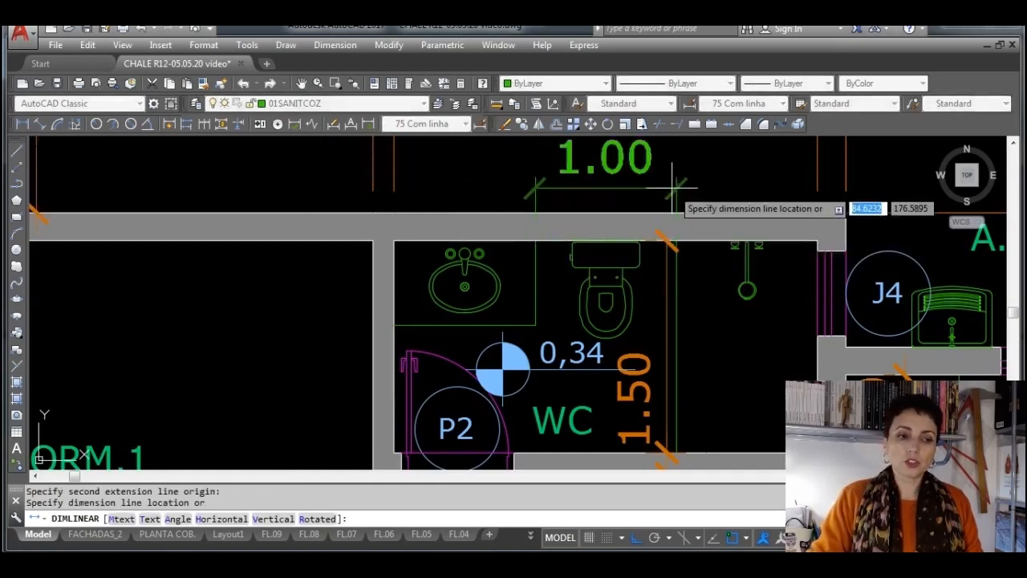
left_click(673, 188)
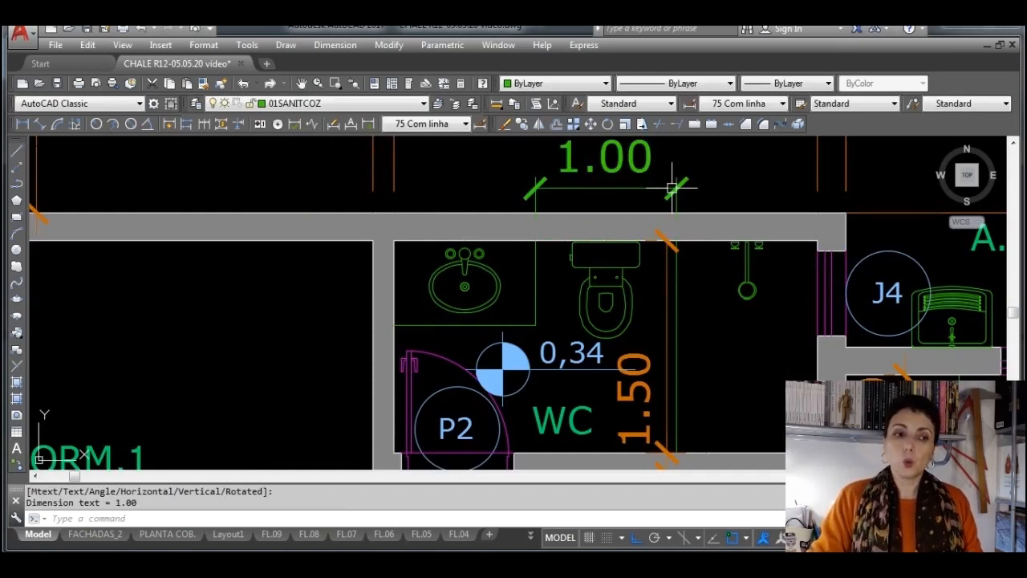
left_click(672, 188)
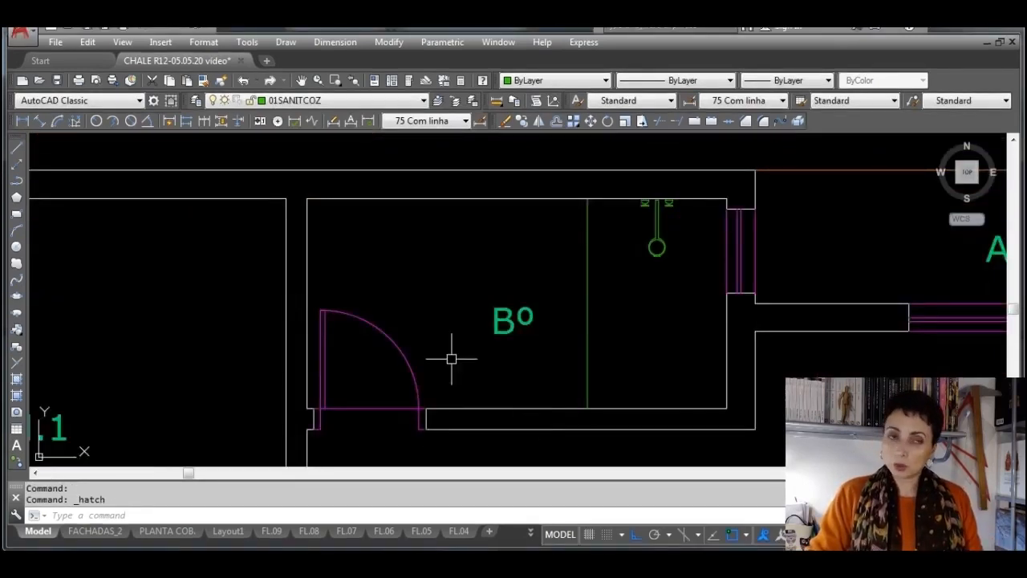
Load the bccacopbk toilet block from the library's banheiro folder for insertion at scale 1, keeping the existing block definition
left_click(18, 330)
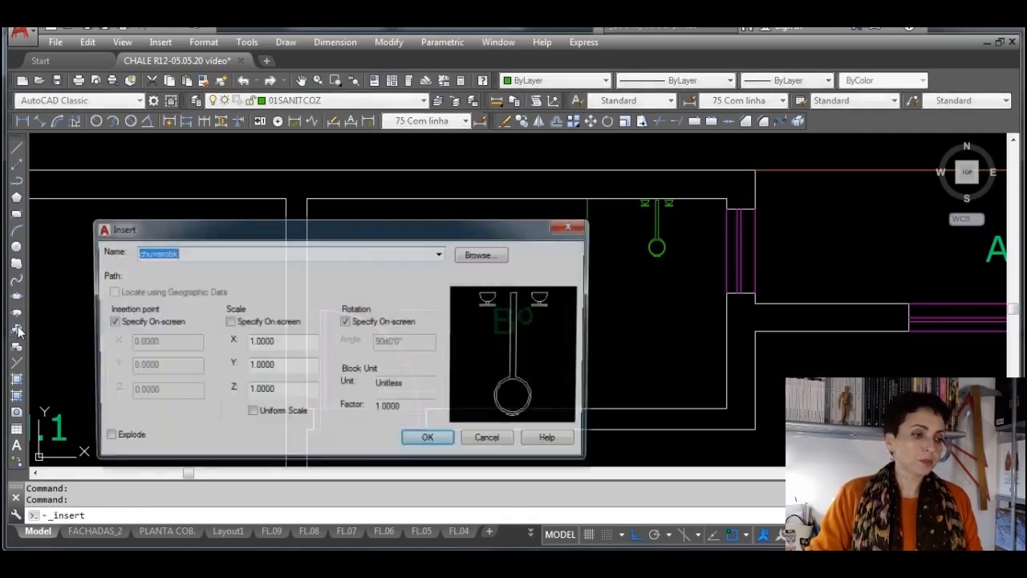
left_click(484, 254)
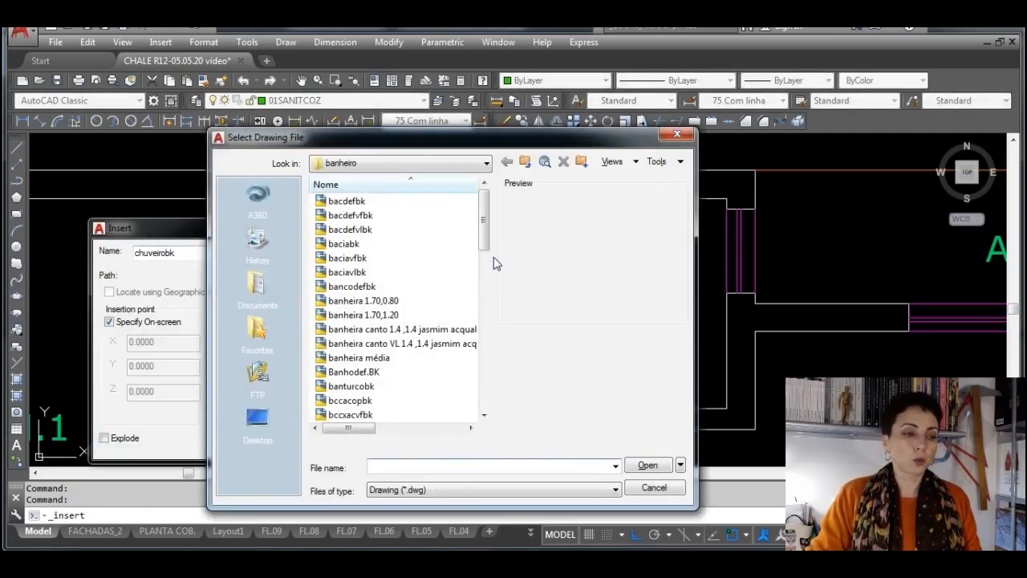
left_click(361, 245)
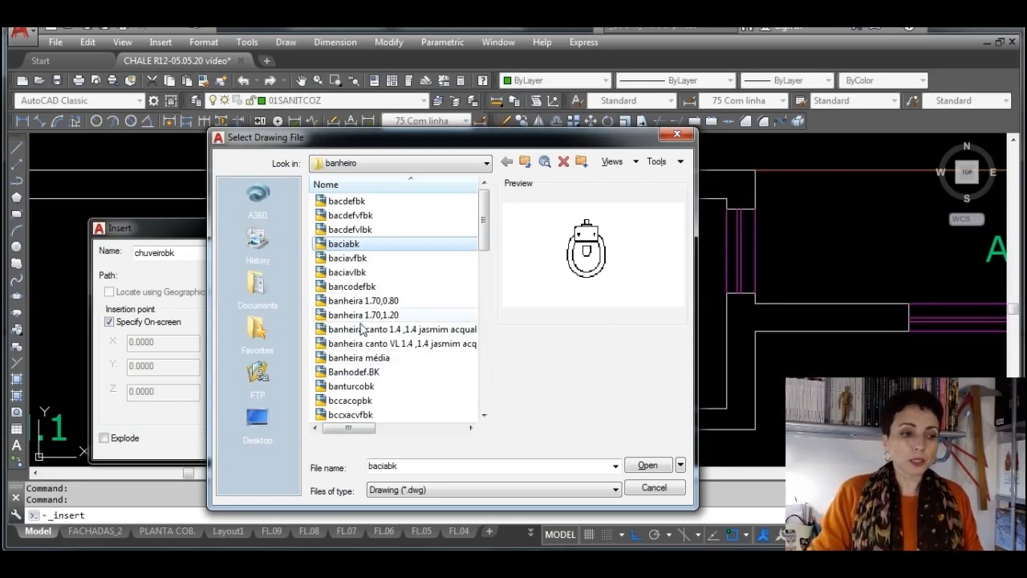
left_click(358, 286)
left_click(356, 272)
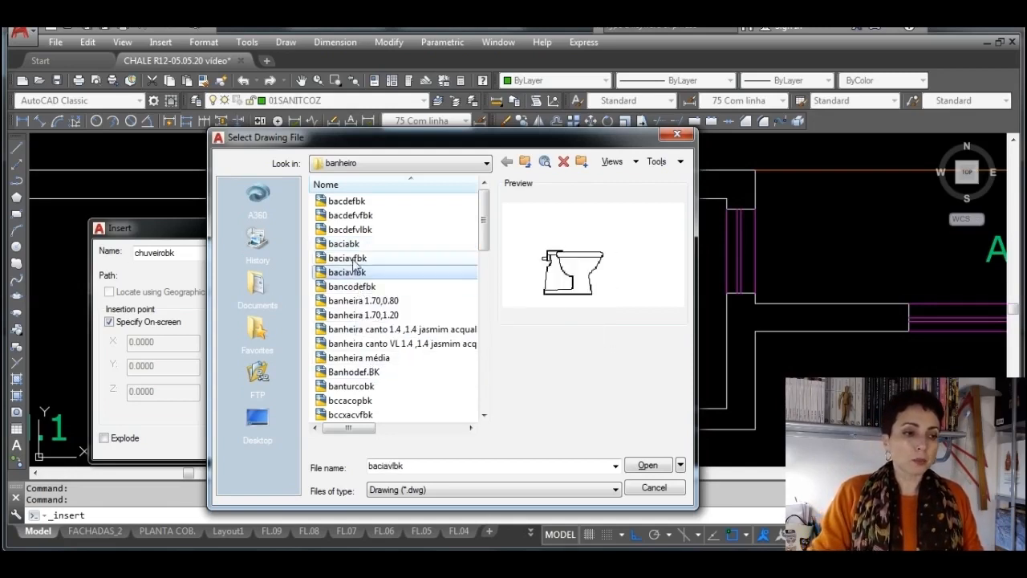
left_click(355, 286)
left_click(377, 401)
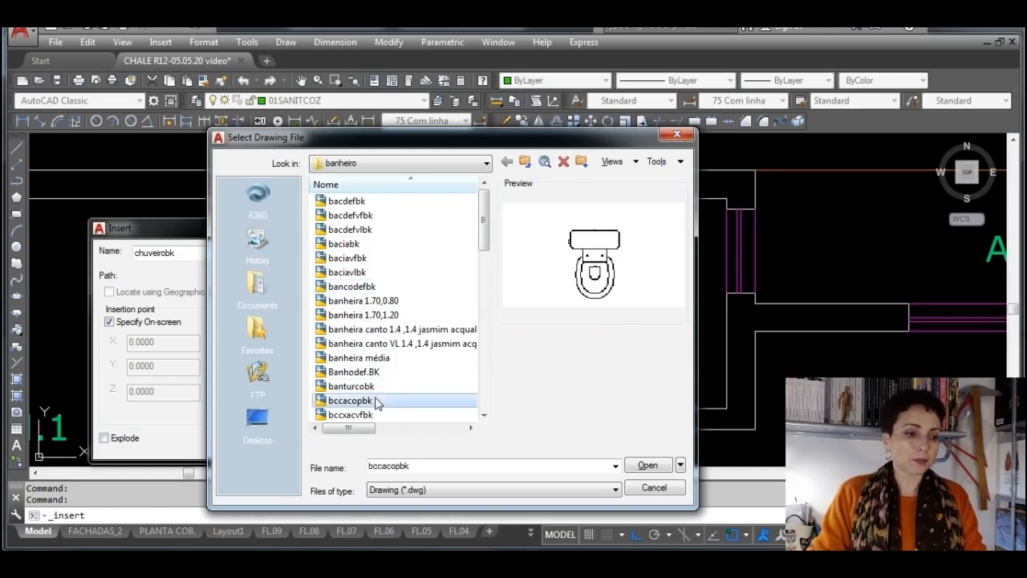
left_click(649, 466)
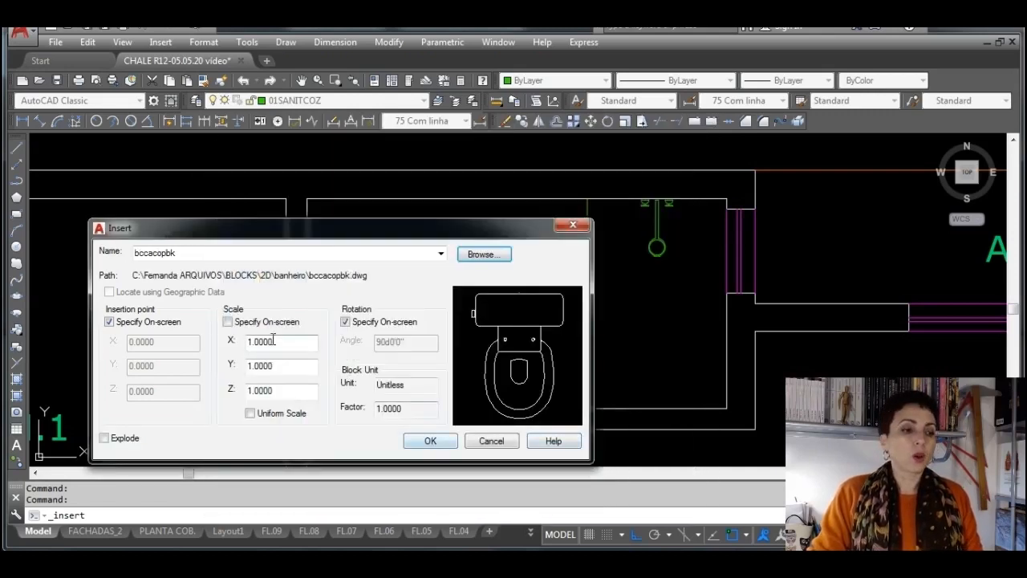
left_click(431, 443)
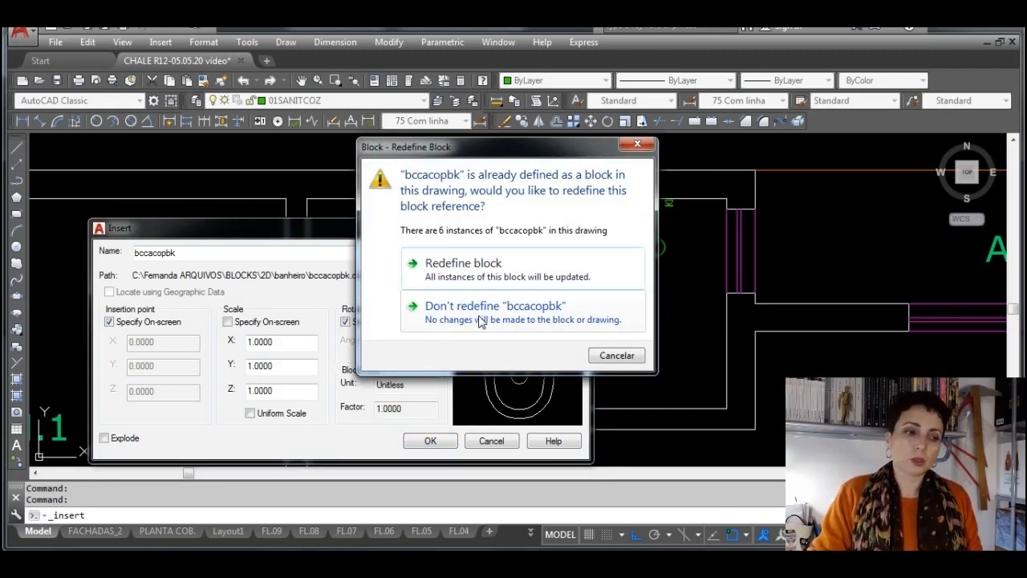
left_click(481, 319)
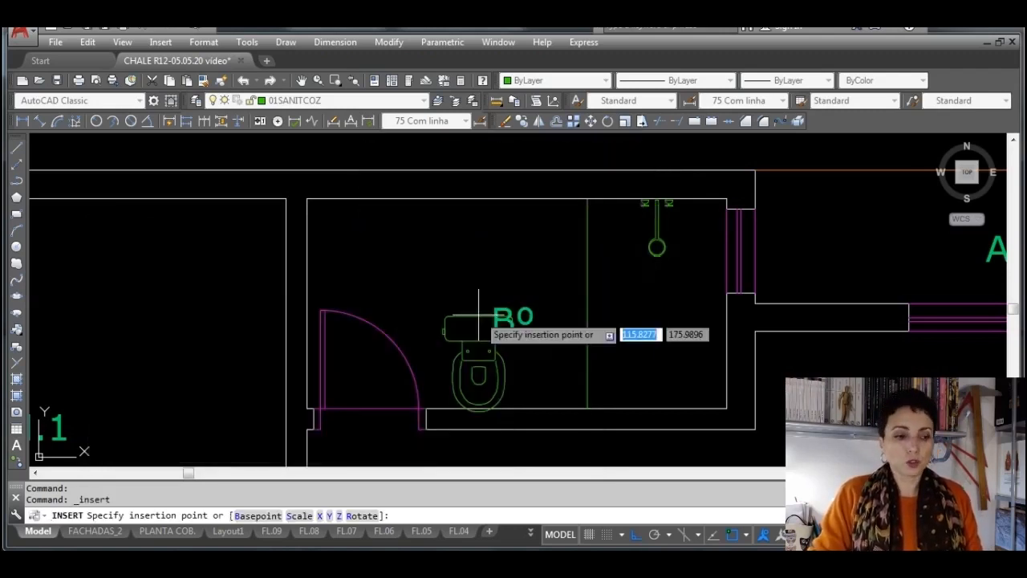
Place the toilet block at the shower divider's upper end in the Bº room with 0° rotation, tank against the upper wall
left_click(586, 198)
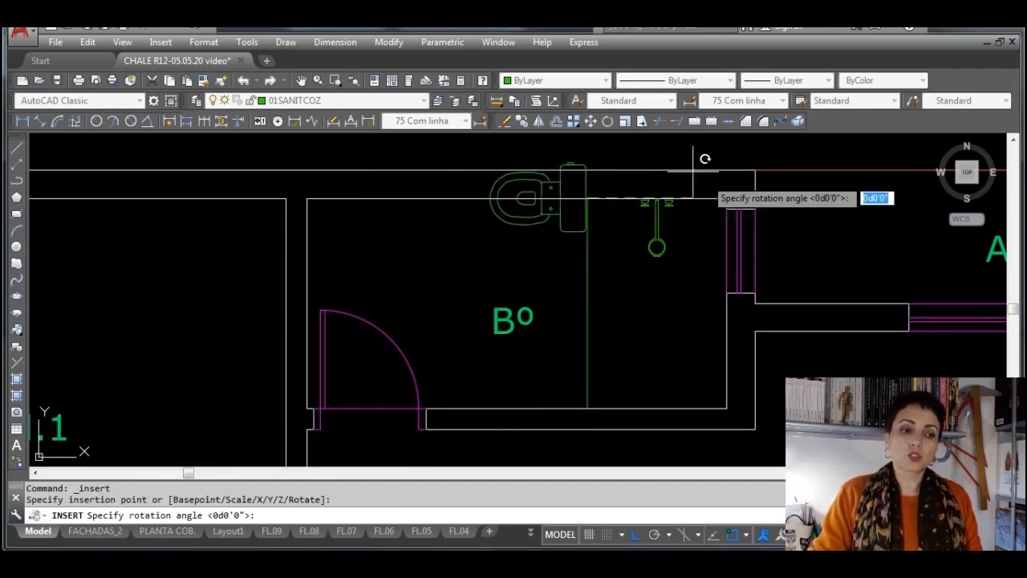
middle_click_drag(639, 160, 619, 231)
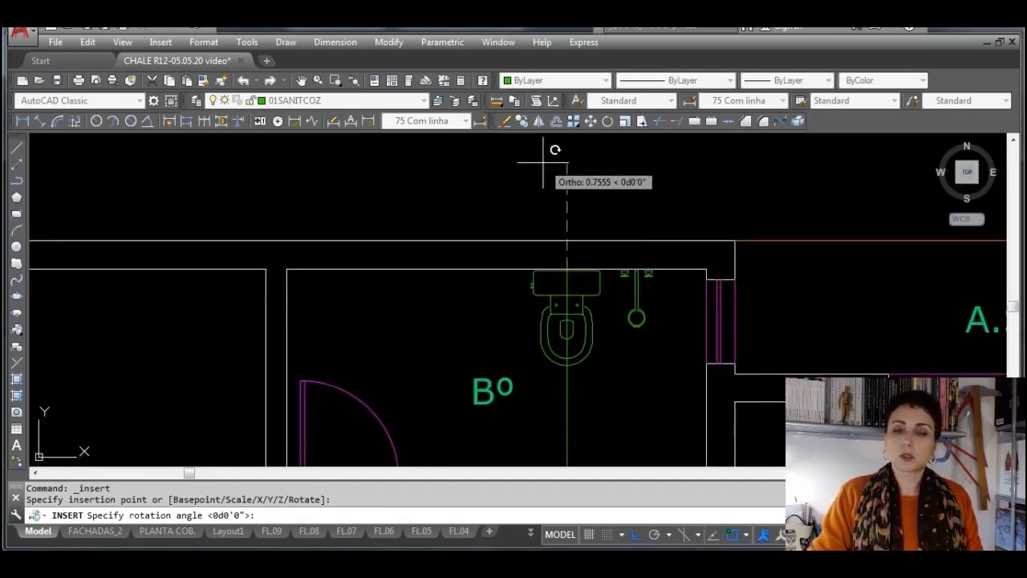
left_click(543, 163)
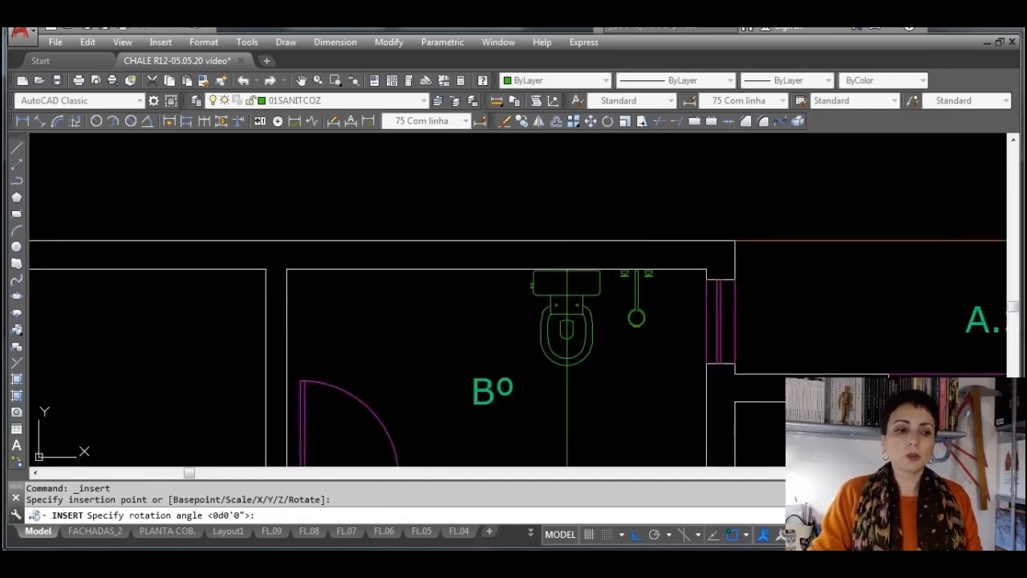
Move the toilet 0.5 to the left along the upper wall, away from the shower divider
left_click(596, 296)
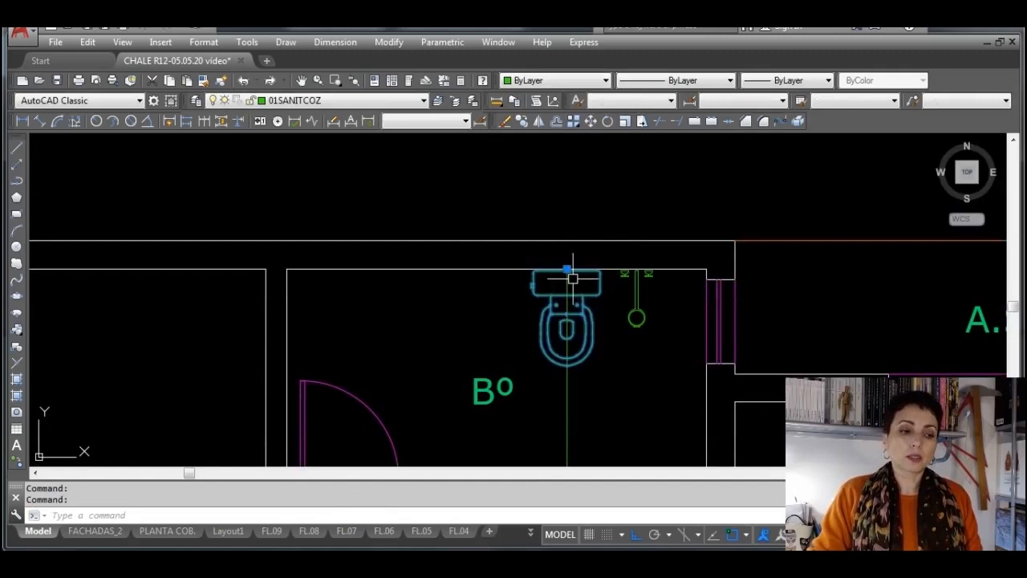
left_click(568, 272)
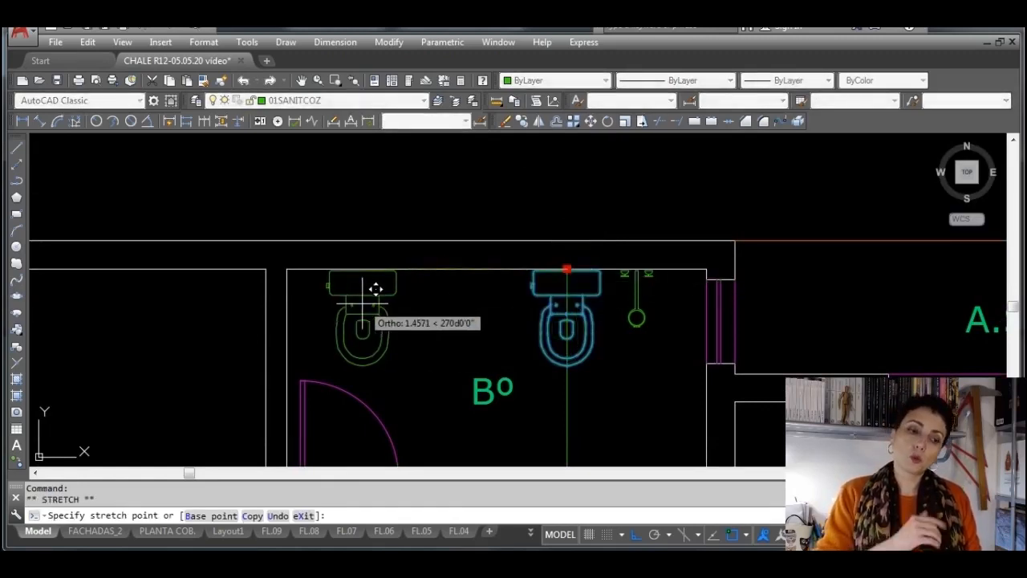
type(".5")
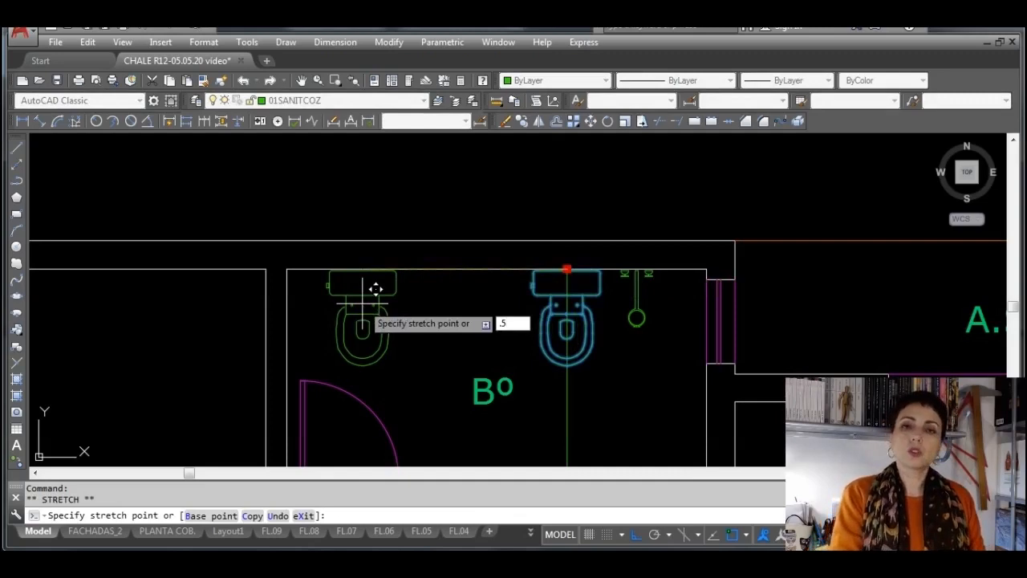
key("Return")
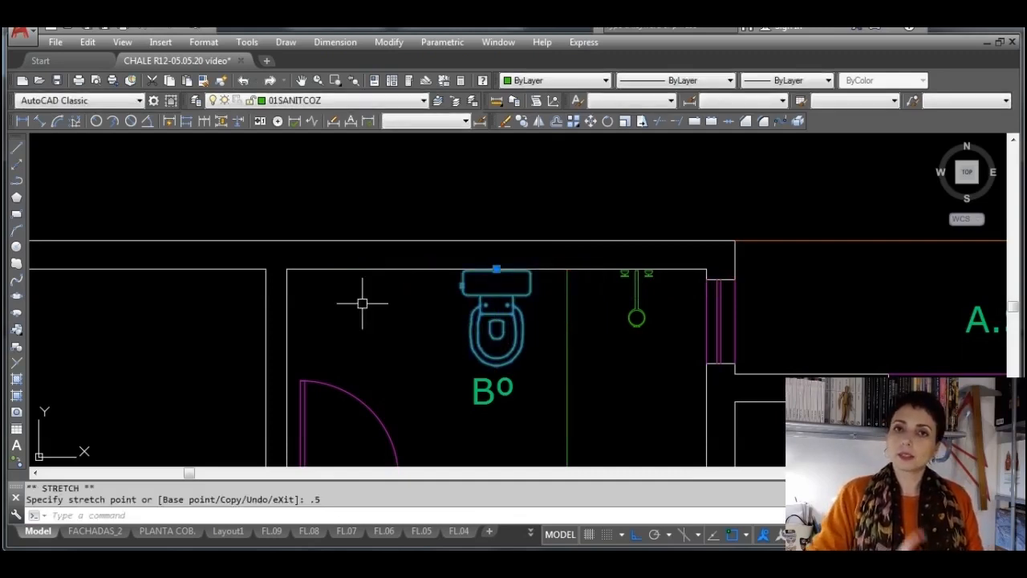
key("Escape")
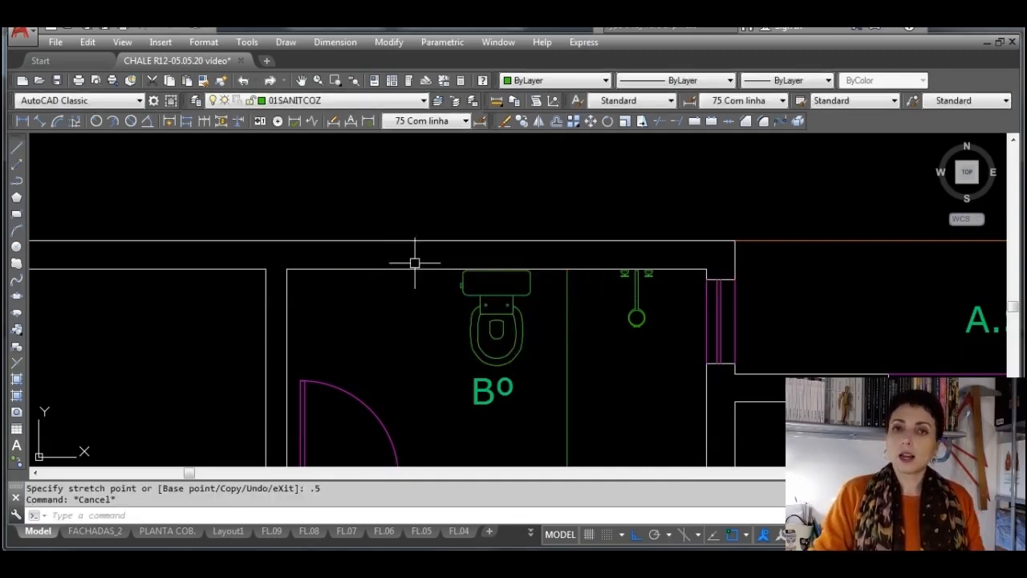
Measure the washbasin counter's width in the finished plan's WC with a linear dimension, without placing it
scroll(414, 262, "down", 8)
middle_click_drag(144, 286, 364, 265)
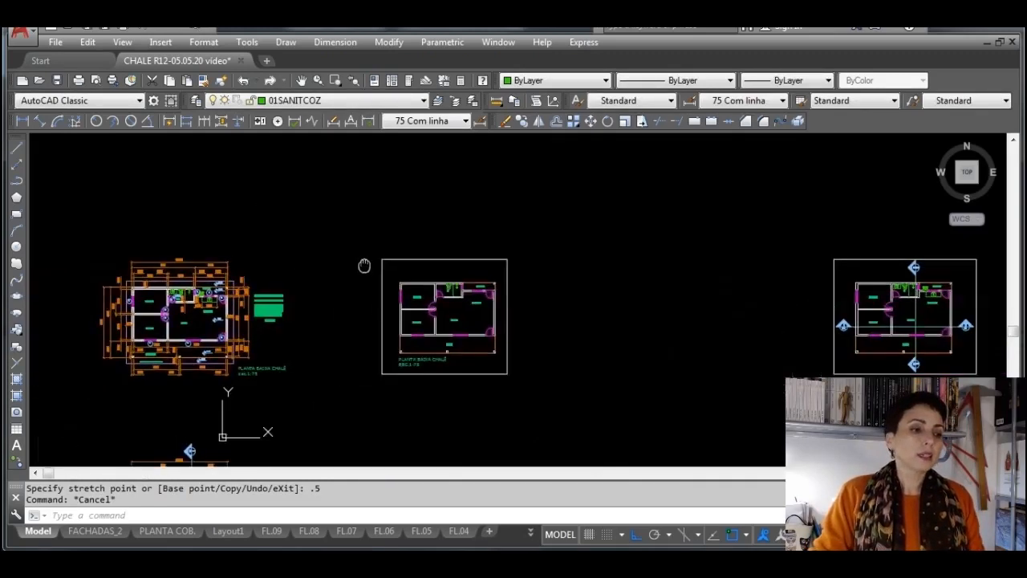
scroll(357, 262, "up", 10)
scroll(422, 195, "up", 3)
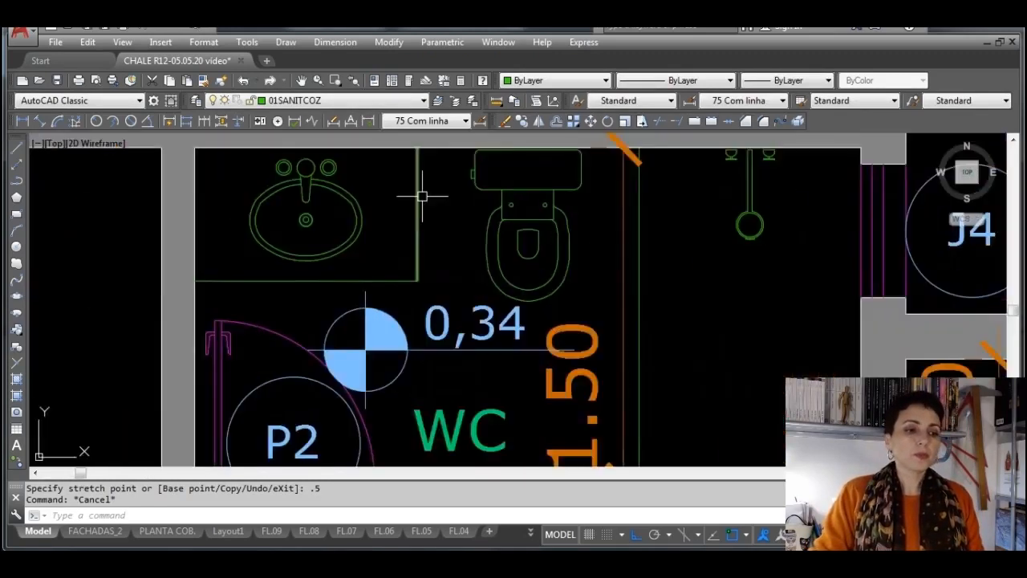
left_click(23, 120)
middle_click_drag(441, 176, 449, 267)
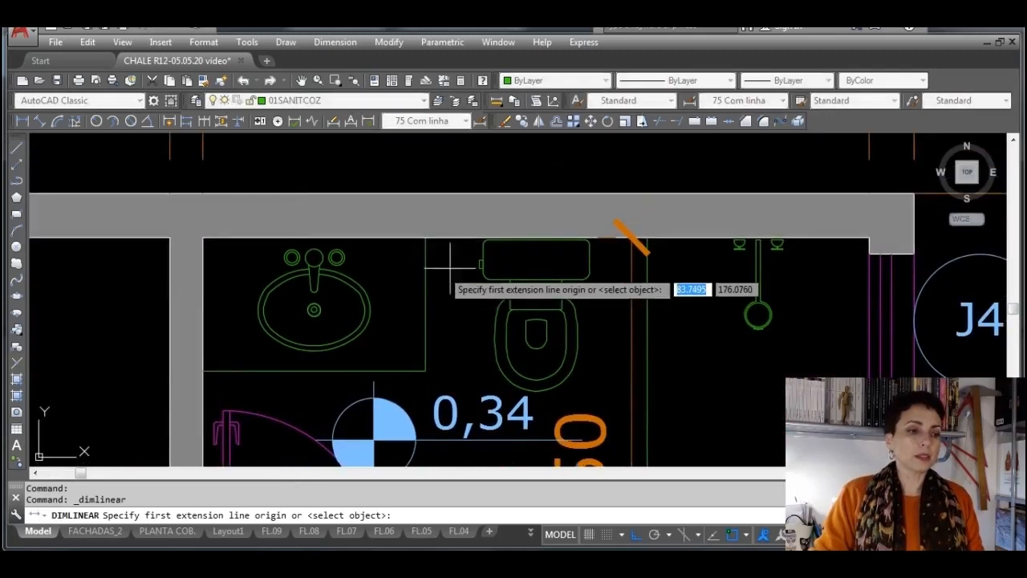
left_click(426, 238)
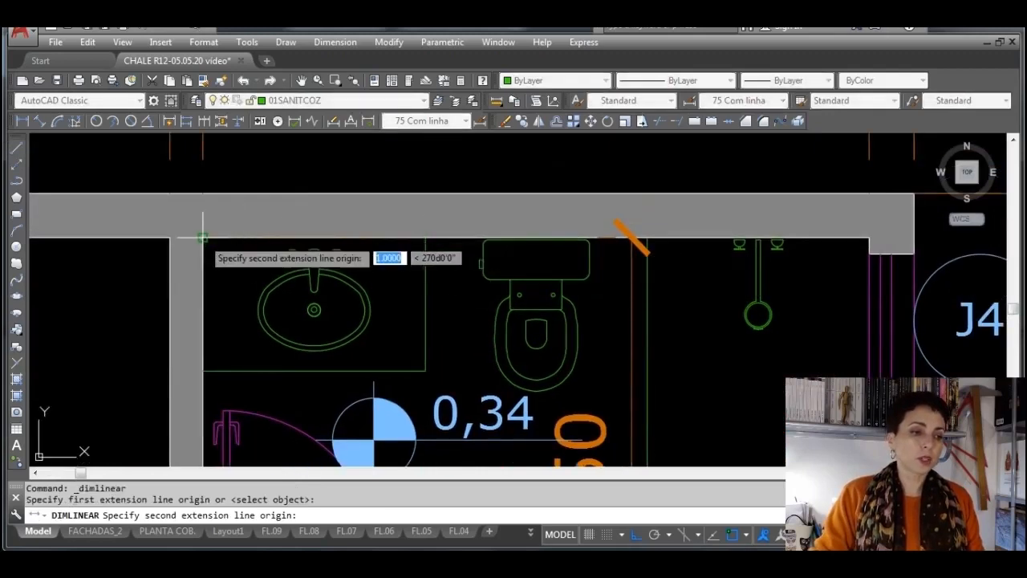
left_click(203, 239)
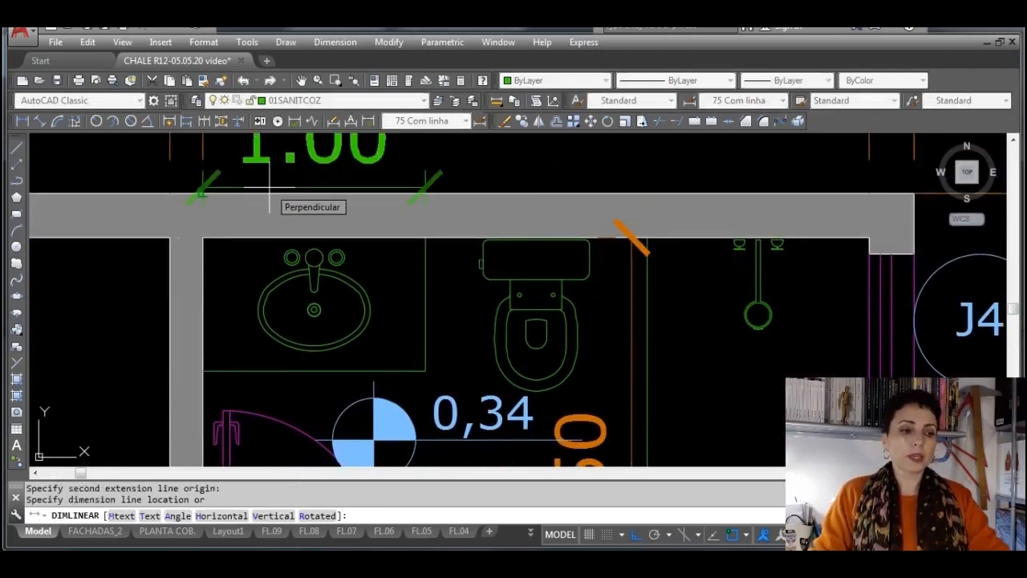
key("Escape")
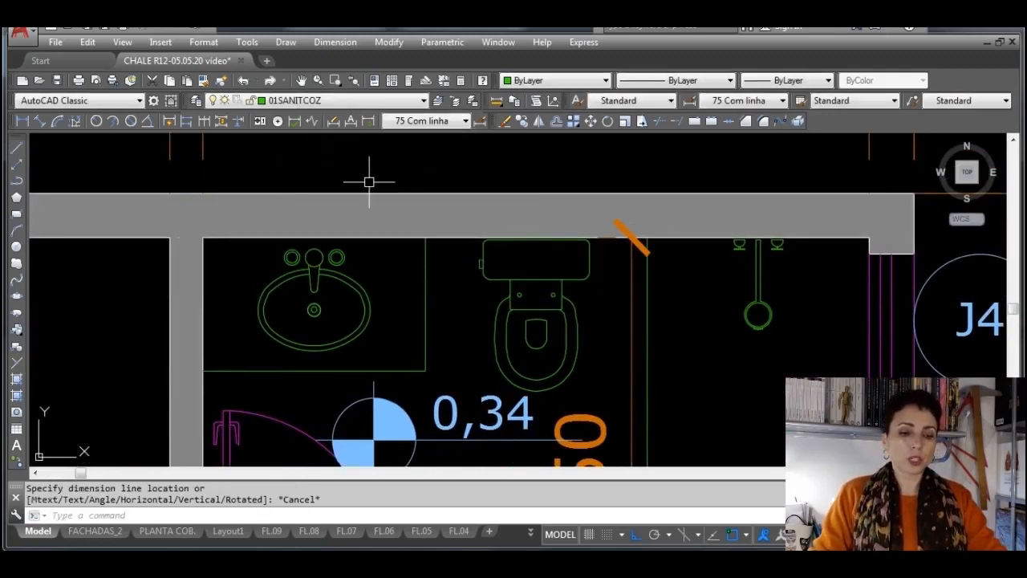
Measure the washbasin counter's depth in the finished plan's WC with a linear dimension and erase that dimension
left_click(22, 121)
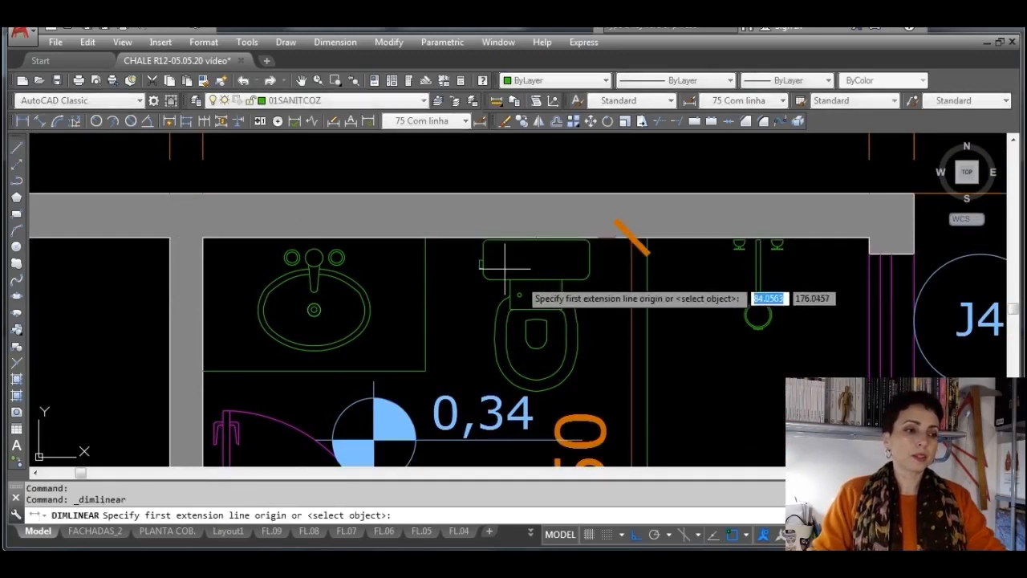
left_click(425, 239)
left_click(425, 371)
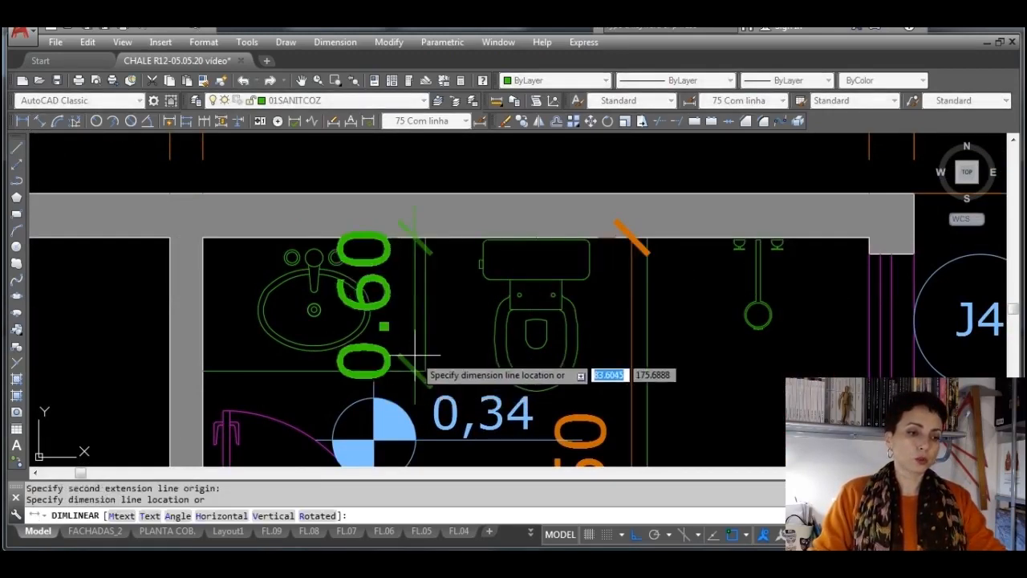
left_click(413, 357)
left_click(419, 355)
key("Delete")
Offset the Bº room's upper inner wall line 0.6 downward for the counter's front edge
scroll(433, 337, "down", 6)
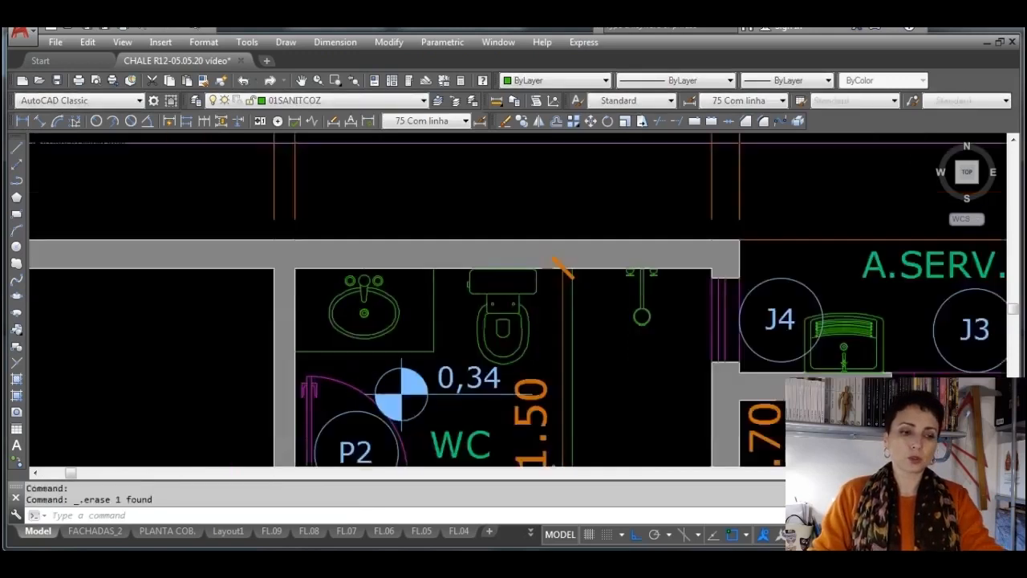
middle_click_drag(745, 287, 440, 281)
scroll(616, 283, "up", 8)
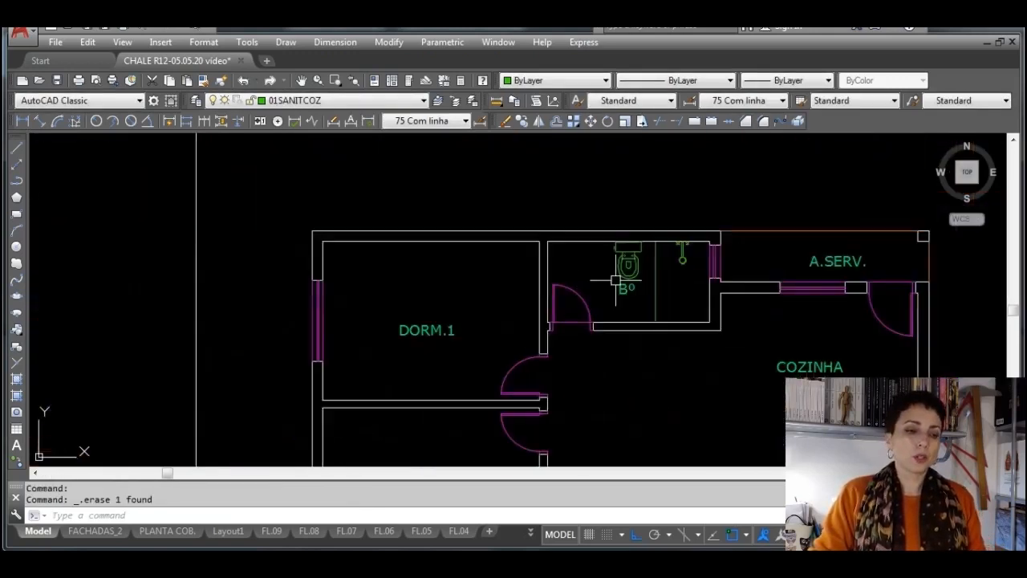
scroll(547, 237, "up", 2)
middle_click_drag(544, 237, 450, 271)
scroll(447, 271, "down", 2)
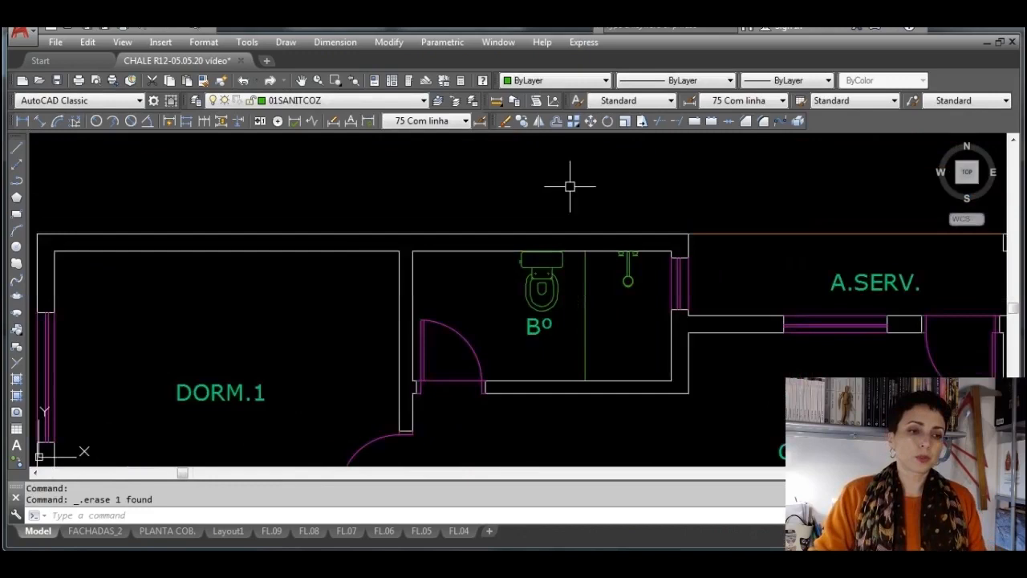
left_click(557, 121)
type(".6")
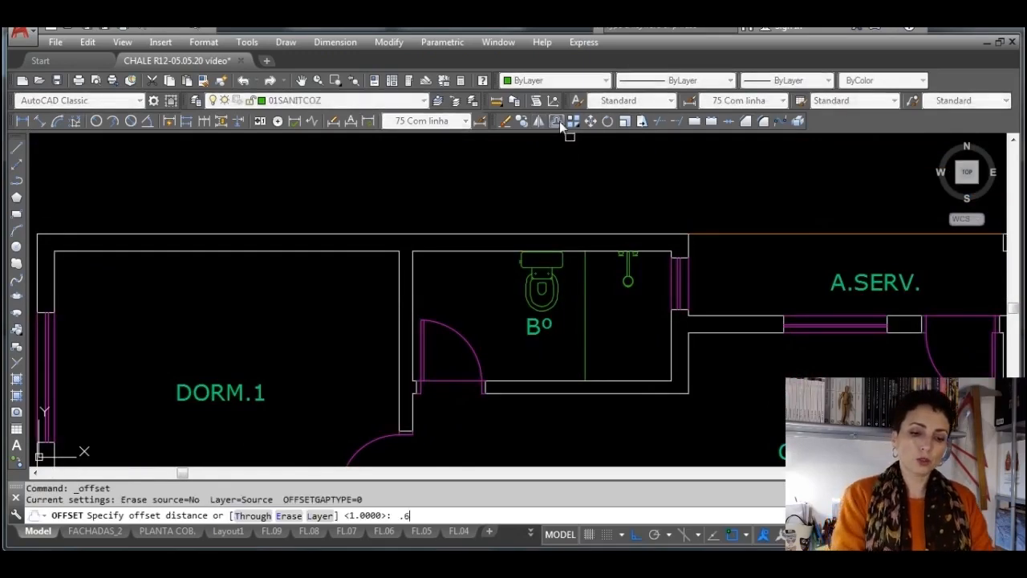
key("Return")
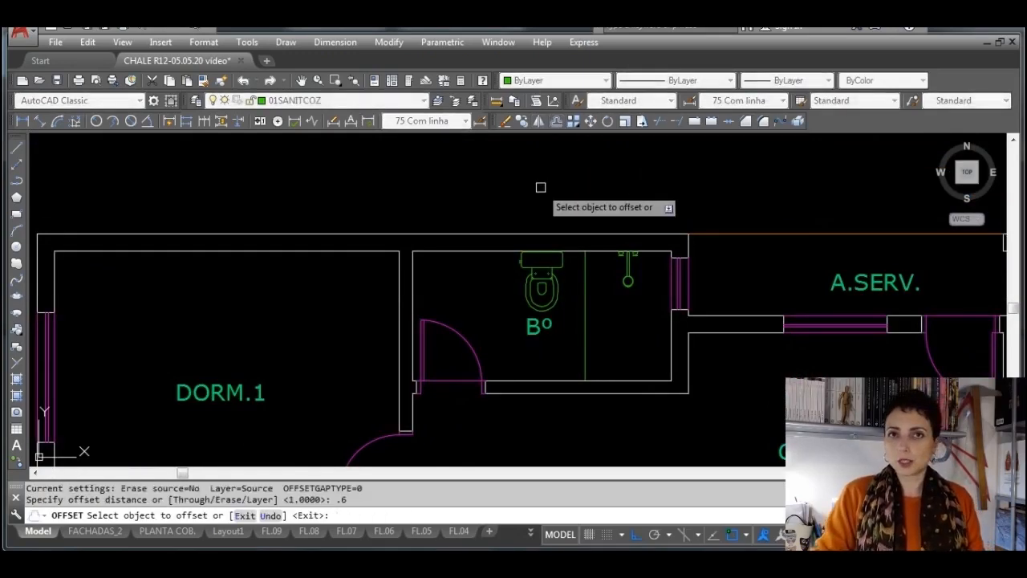
left_click(481, 251)
left_click(481, 320)
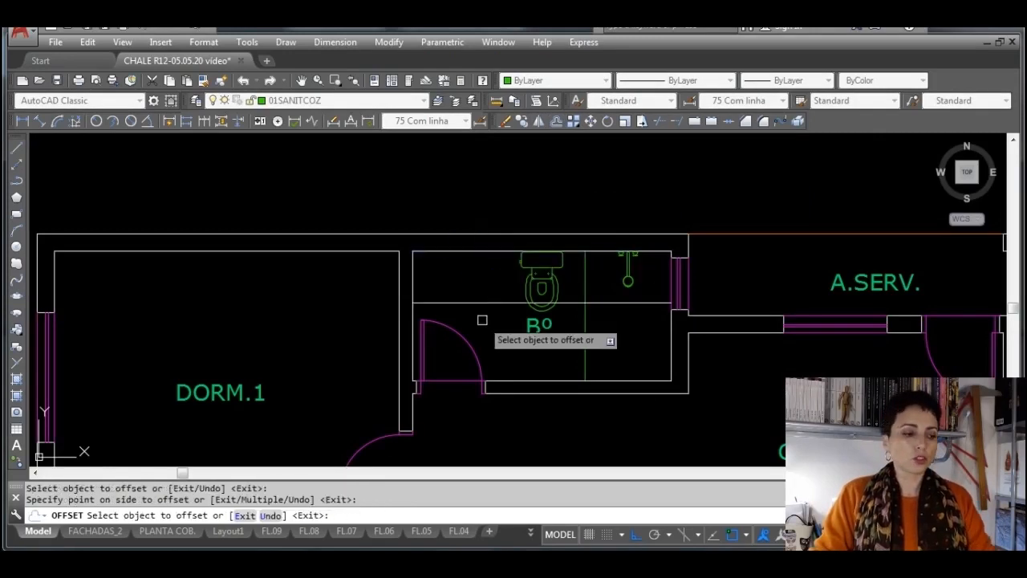
key("Escape")
Offset the Bº room's left inner wall line 1 to the right for the counter's side edge
left_click(556, 121)
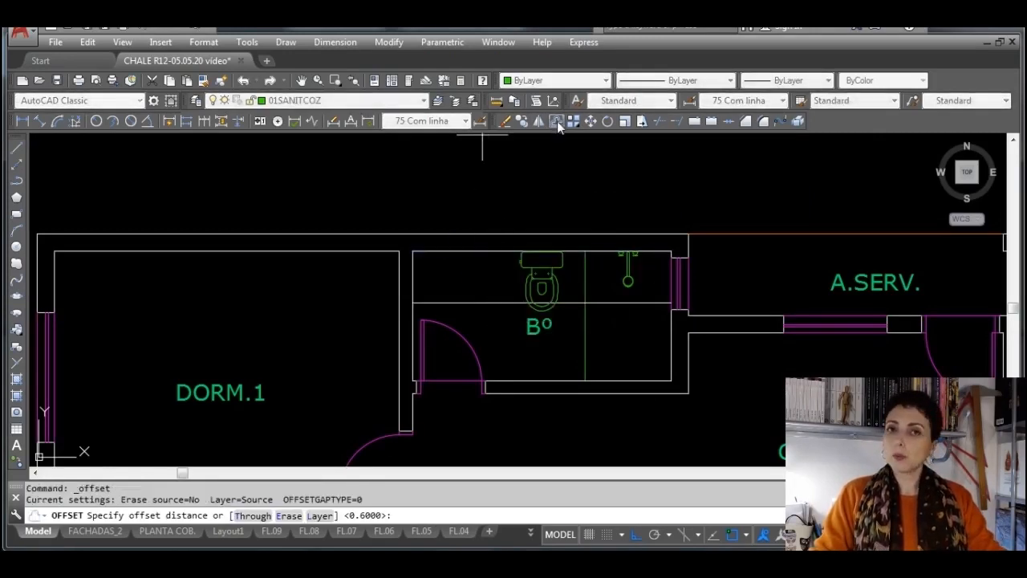
type("1")
key("Return")
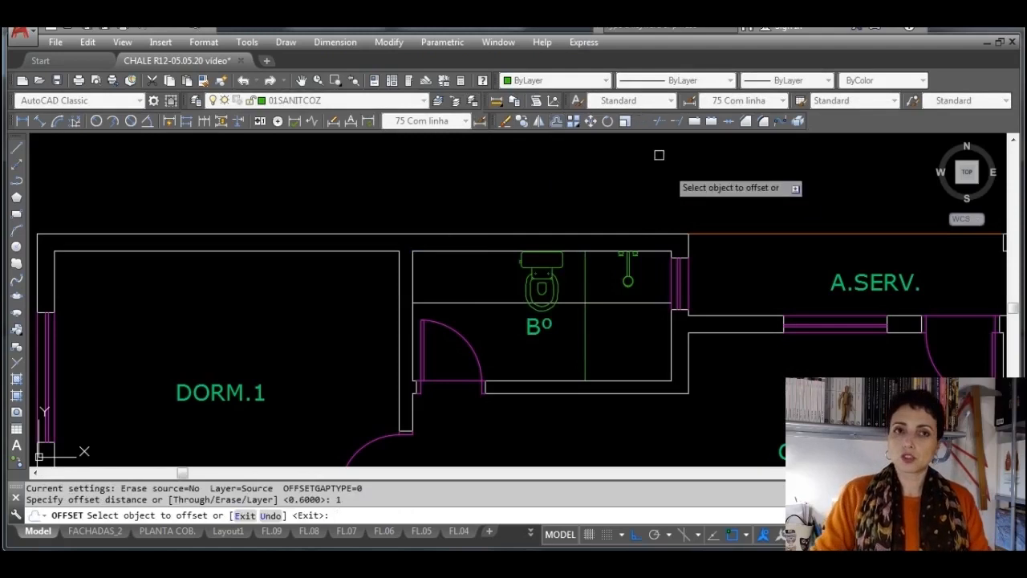
left_click(414, 281)
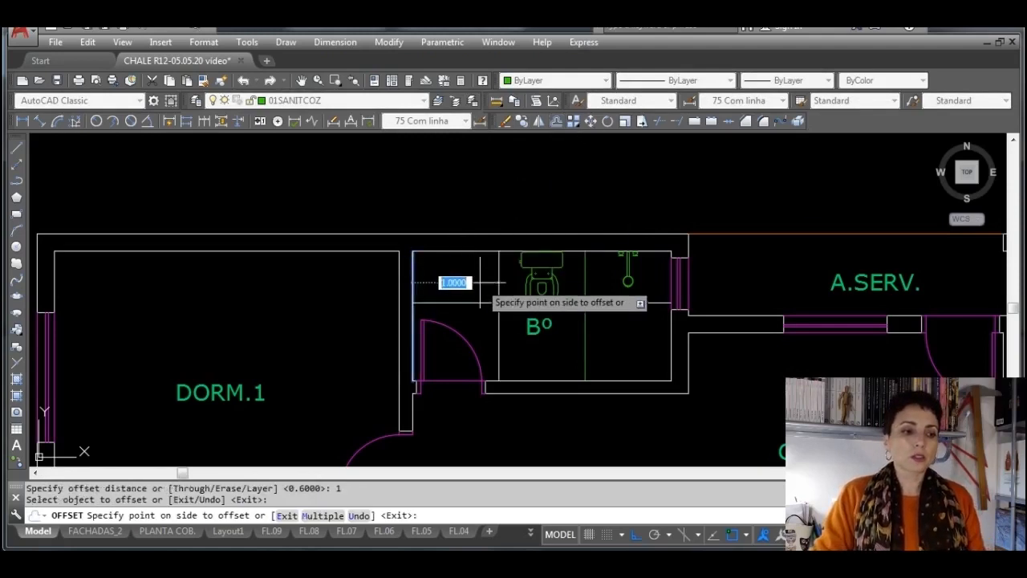
left_click(480, 282)
key("Escape")
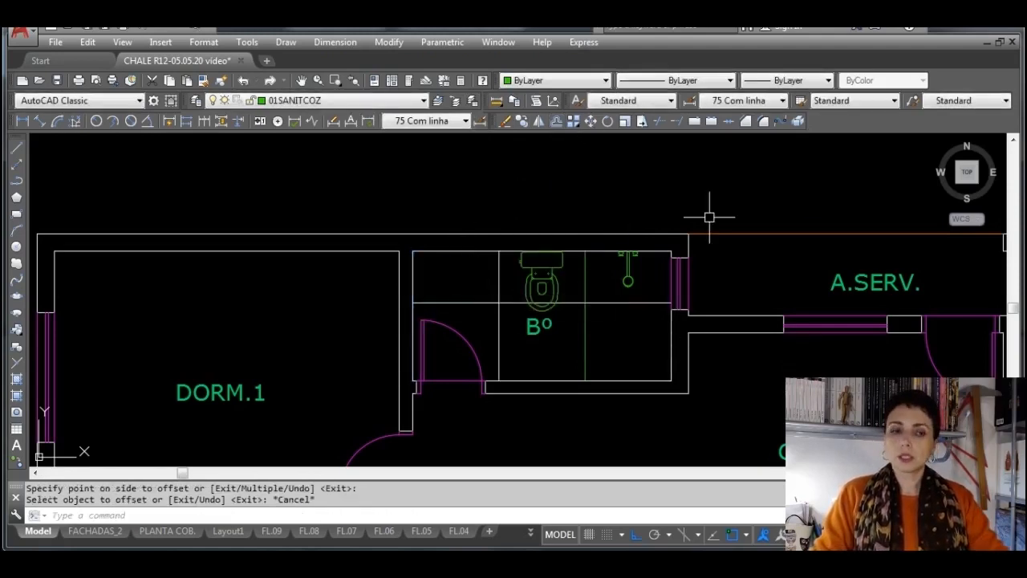
Fillet the two offset lines with radius 0 to form the washbasin counter's corner
left_click(764, 121)
left_click(498, 302)
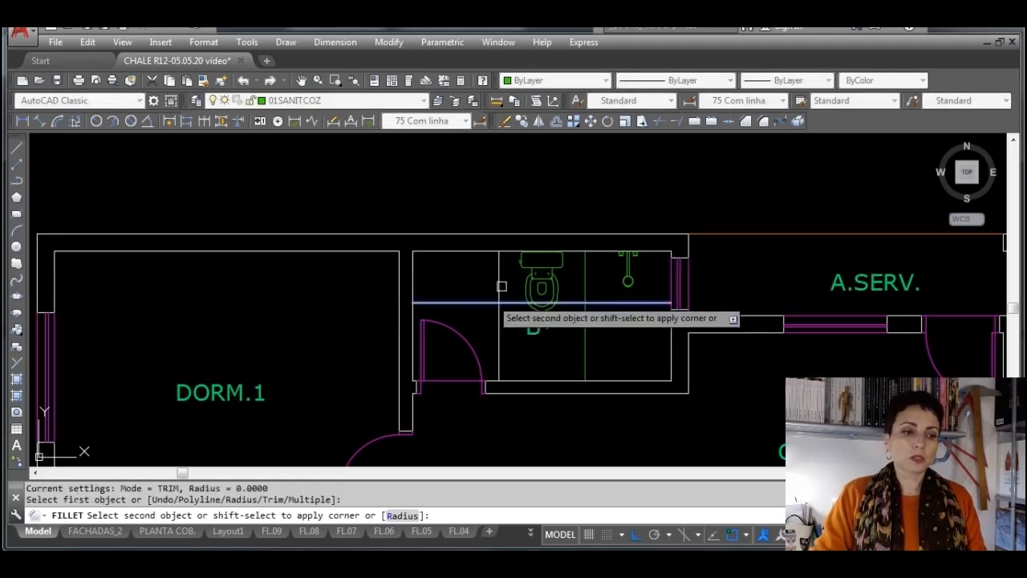
left_click(499, 286)
Change the layer of the two washbasin counter lines to 01SANITCOZ
scroll(473, 302, "up", 2)
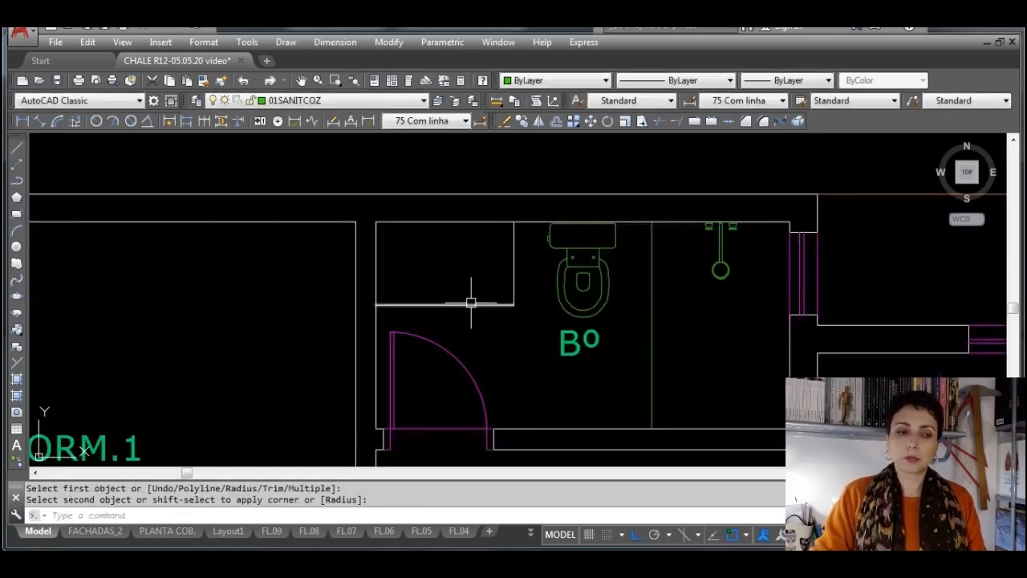
left_click(520, 312)
left_click(419, 172)
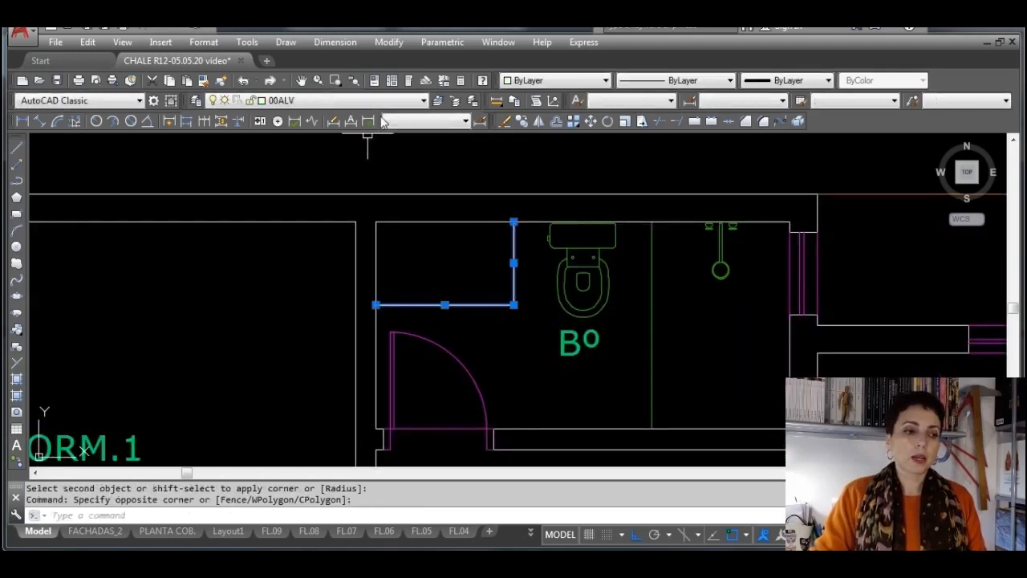
left_click(385, 100)
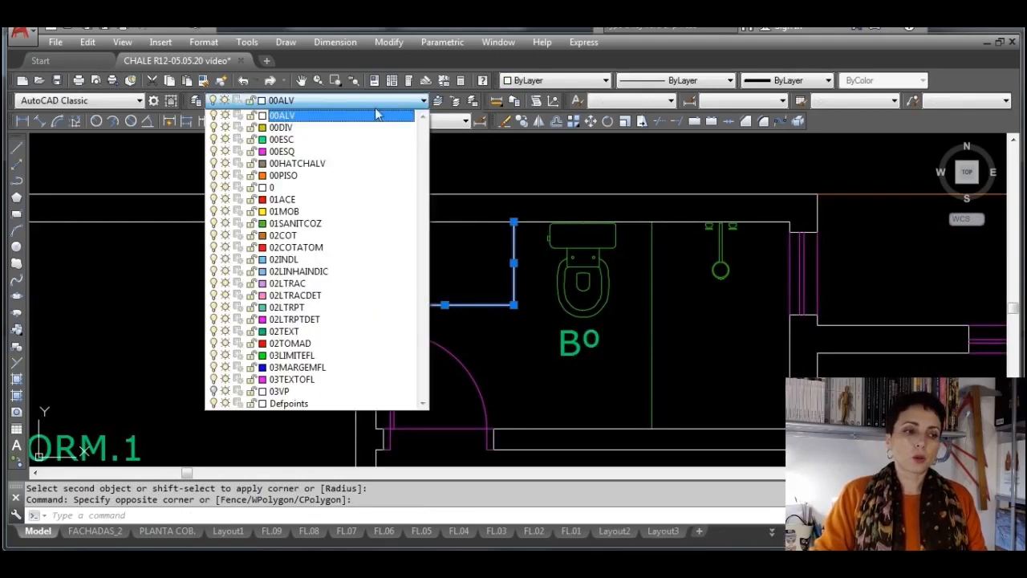
left_click(337, 223)
key("Escape")
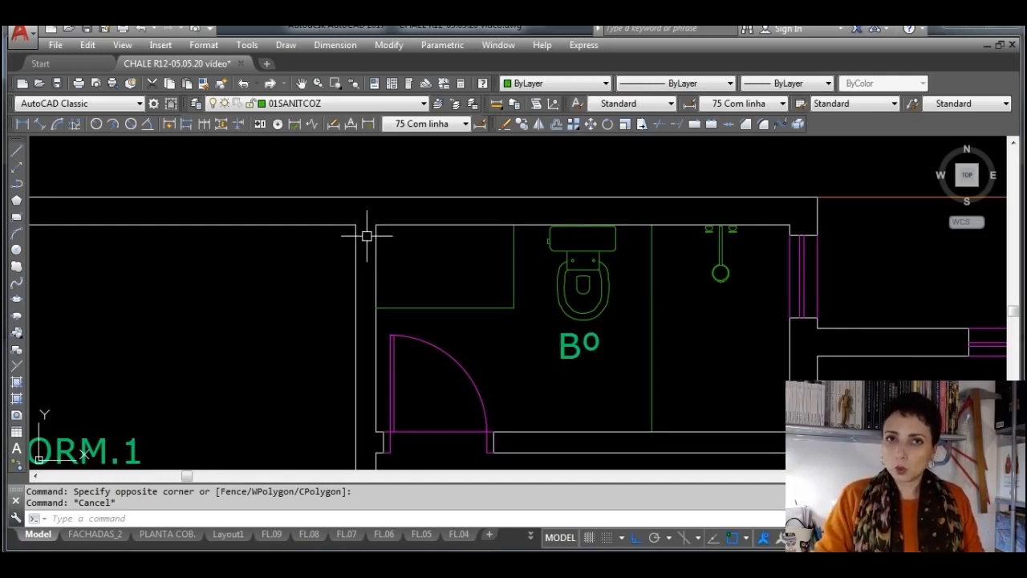
Choose the oval washbasin block cubaovalbk for insertion at scale 1, with insertion point and rotation specified on screen
left_click(17, 335)
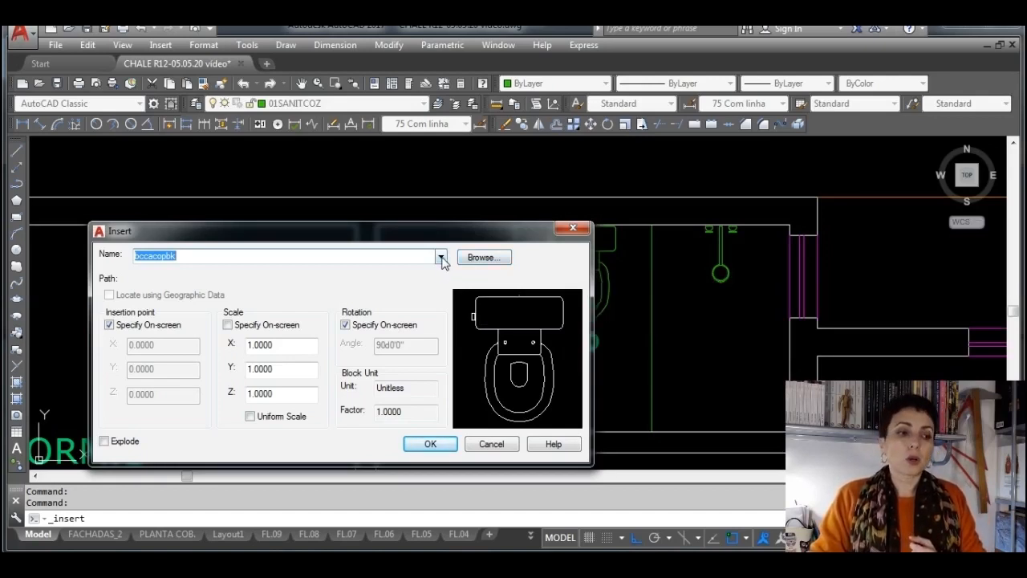
left_click(440, 257)
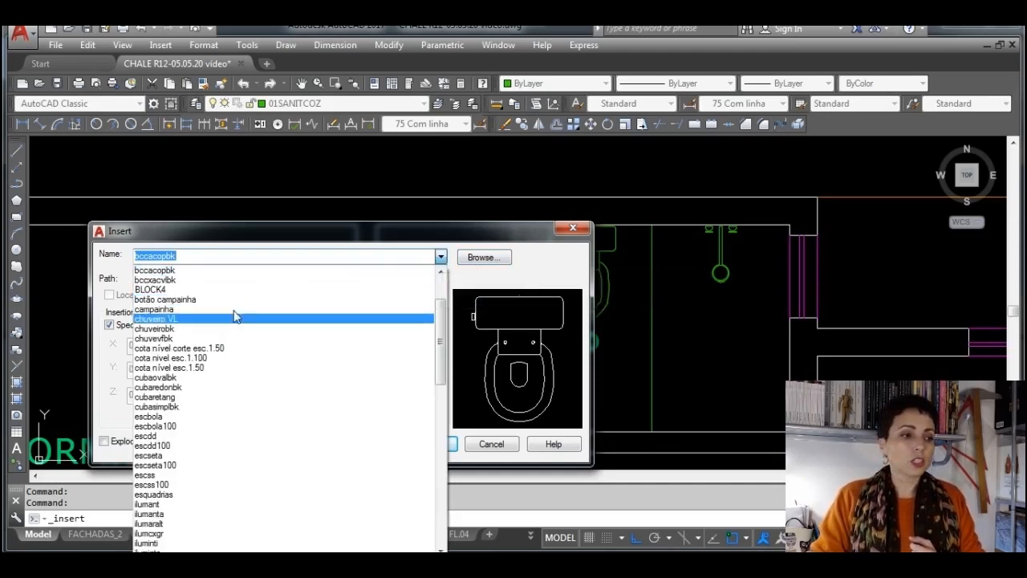
left_click(215, 406)
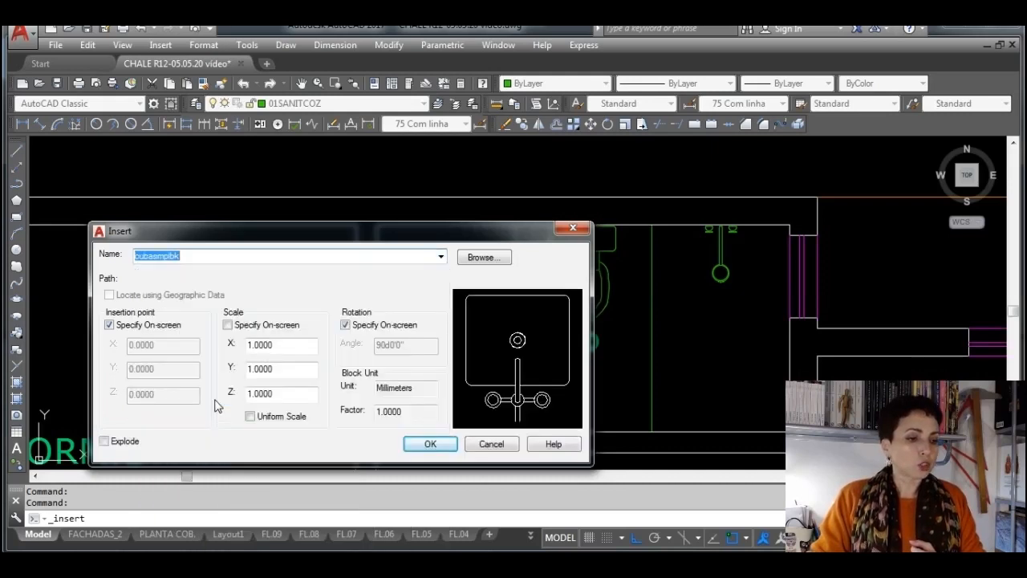
left_click(441, 257)
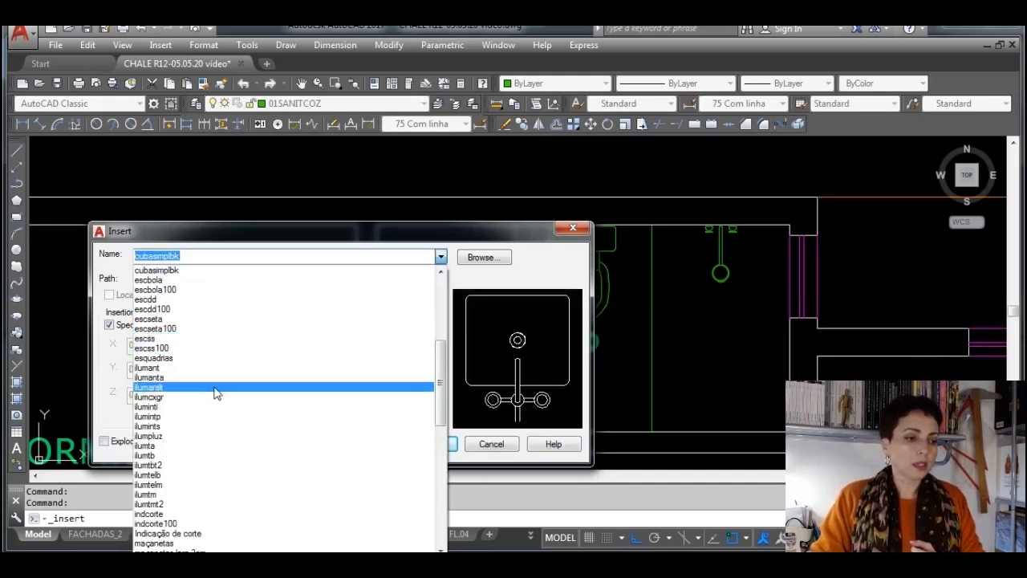
scroll(210, 358, "up", 3)
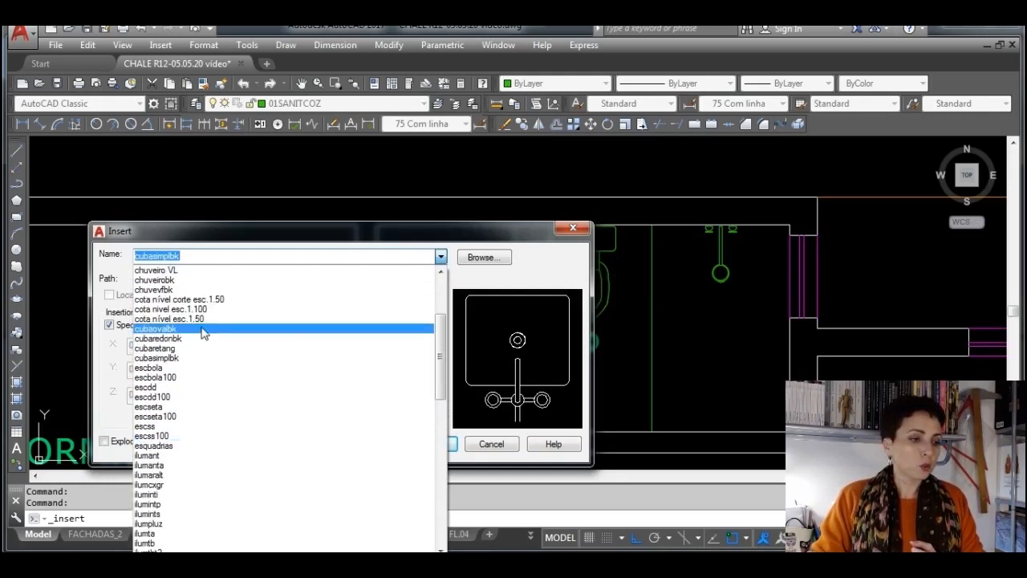
left_click(203, 325)
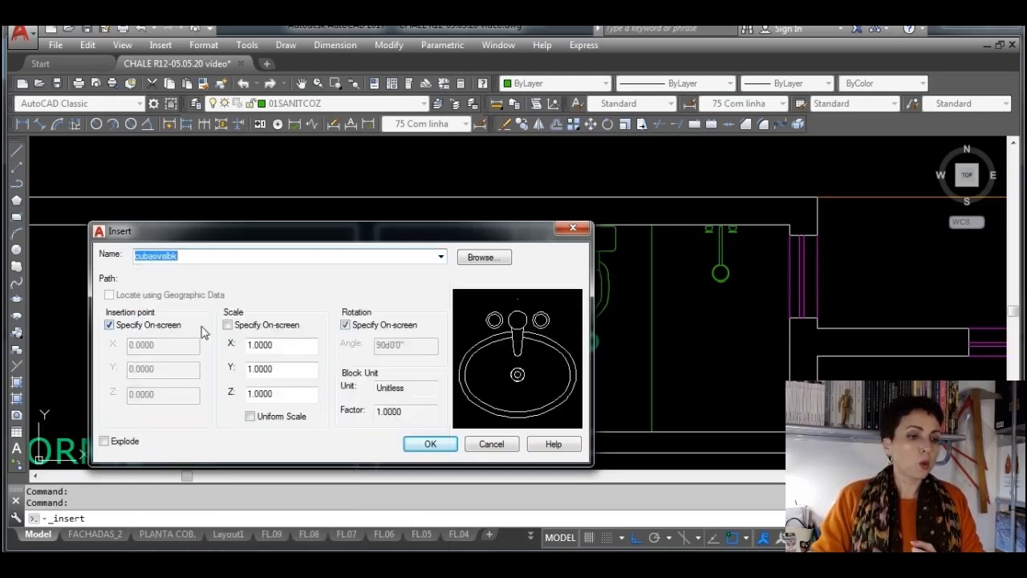
left_click(431, 443)
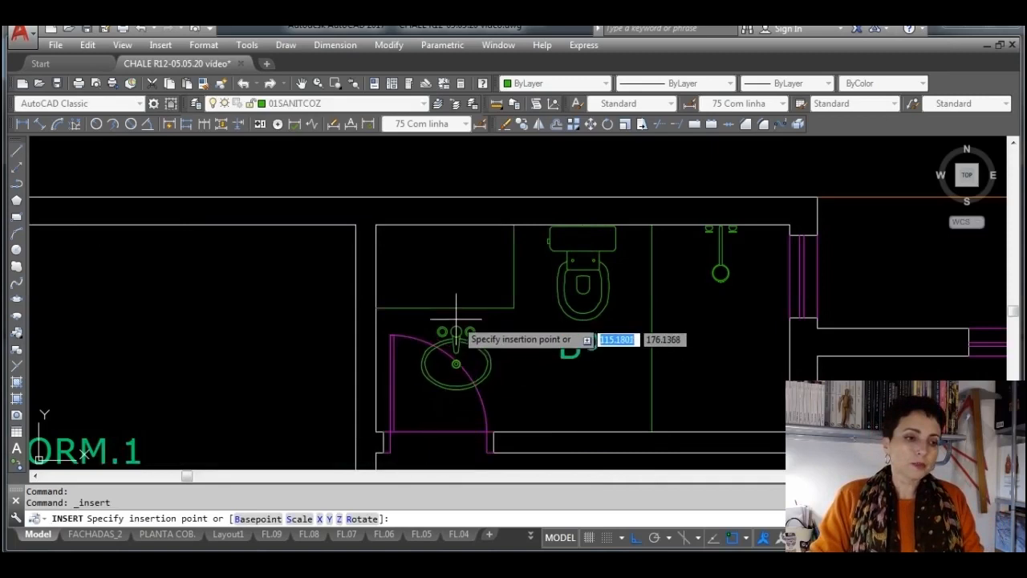
Place the oval washbasin block at the midpoint of the counter's front edge with 0° rotation
scroll(456, 325, "down", 3)
scroll(454, 328, "up", 2)
scroll(478, 376, "up", 4)
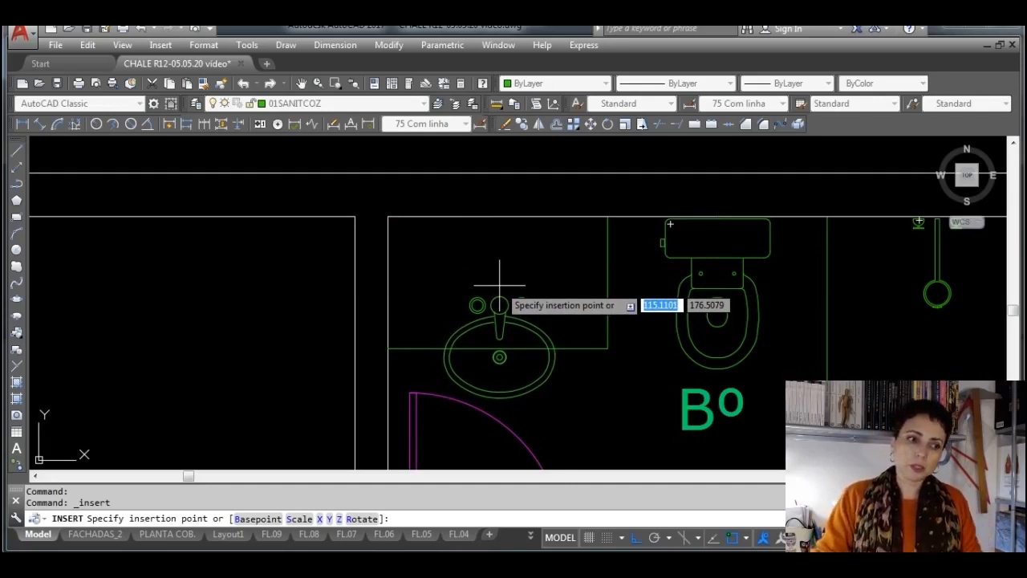
left_click(497, 349)
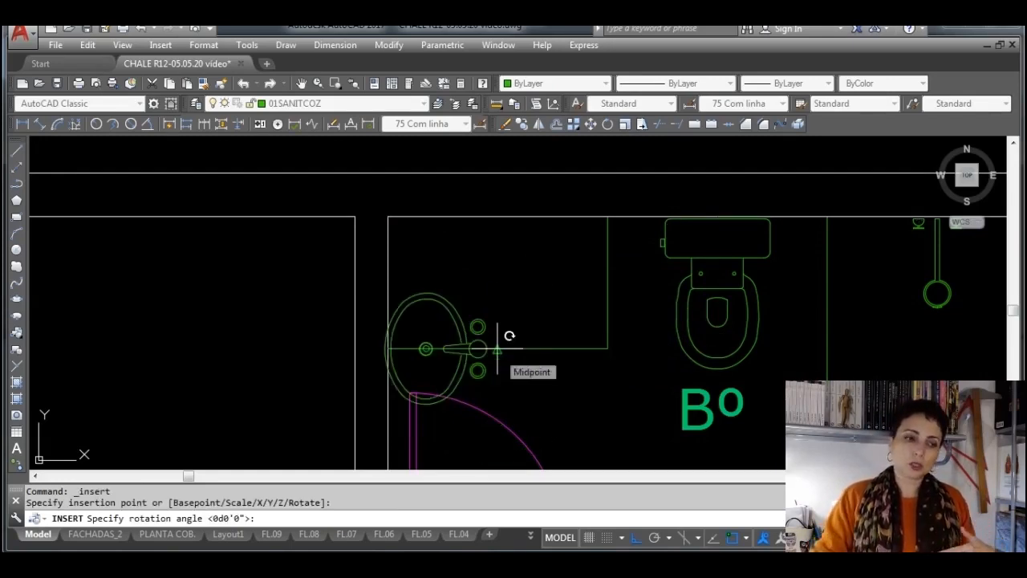
left_click(470, 248)
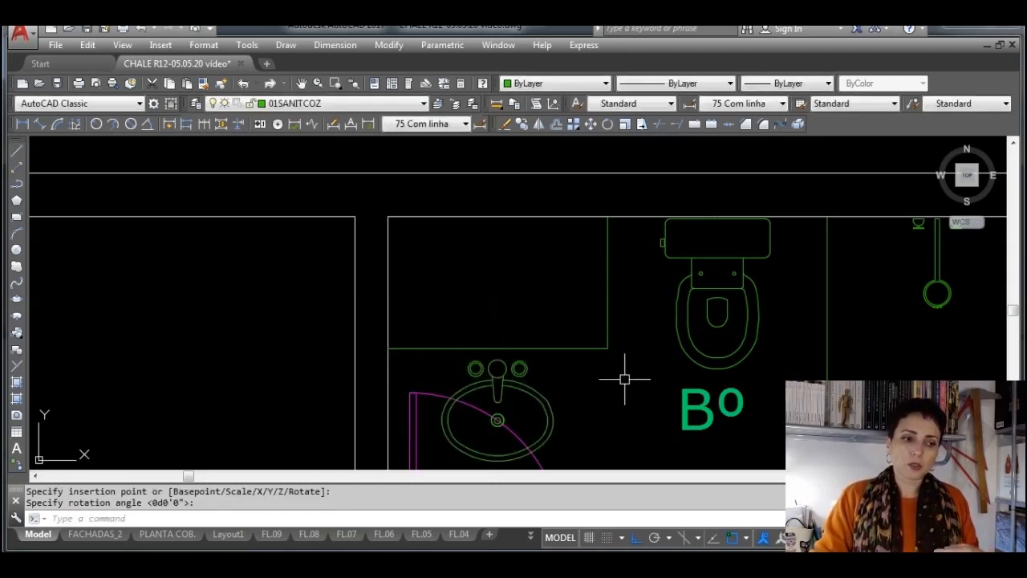
Move the washbasin block by its insertion point straight up onto the bathroom's upper inner wall line
left_click(544, 393)
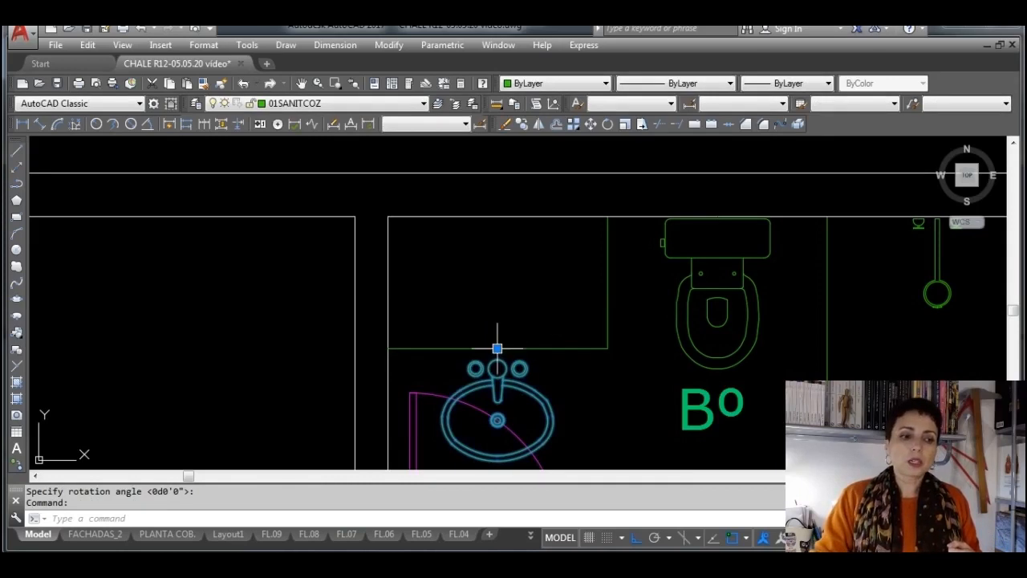
left_click(497, 348)
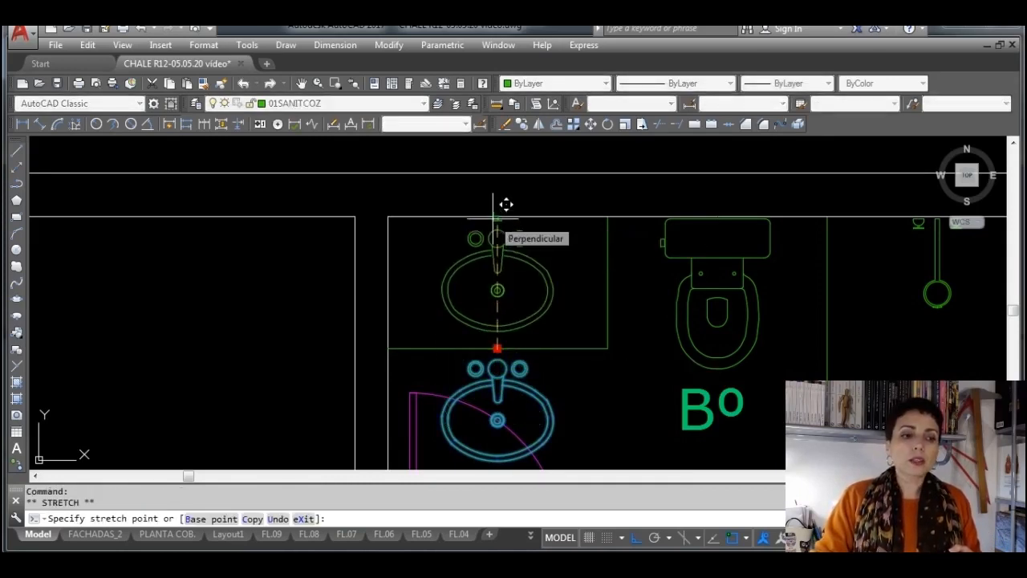
scroll(503, 213, "up", 4)
scroll(494, 220, "up", 5)
middle_click_drag(503, 211, 446, 302)
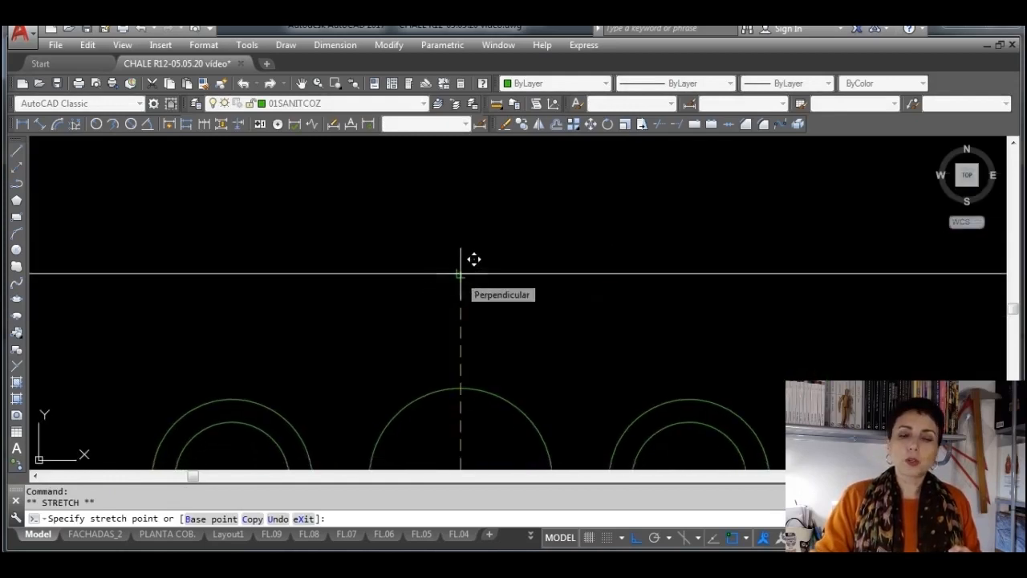
left_click(462, 272)
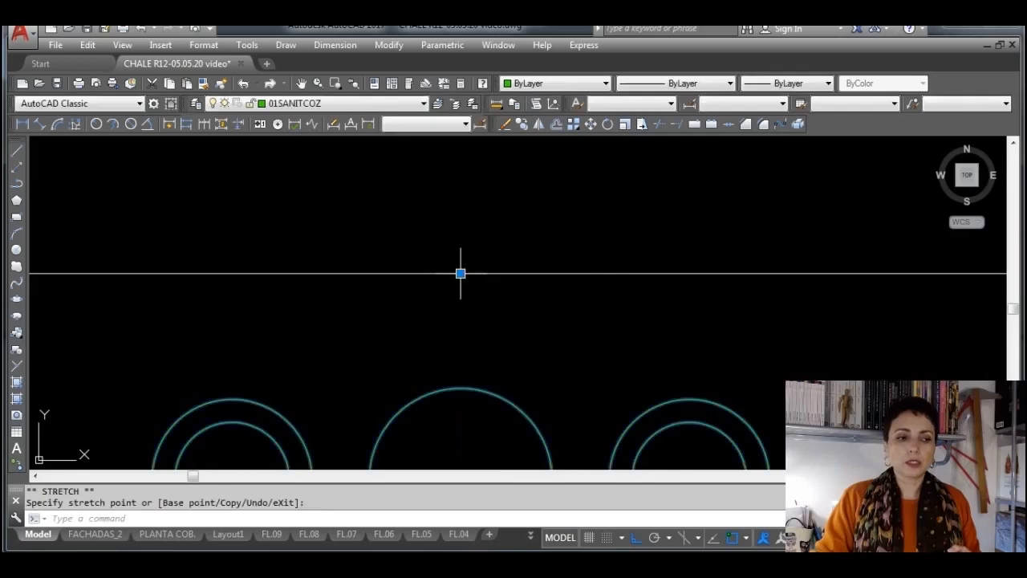
scroll(481, 289, "up", 2)
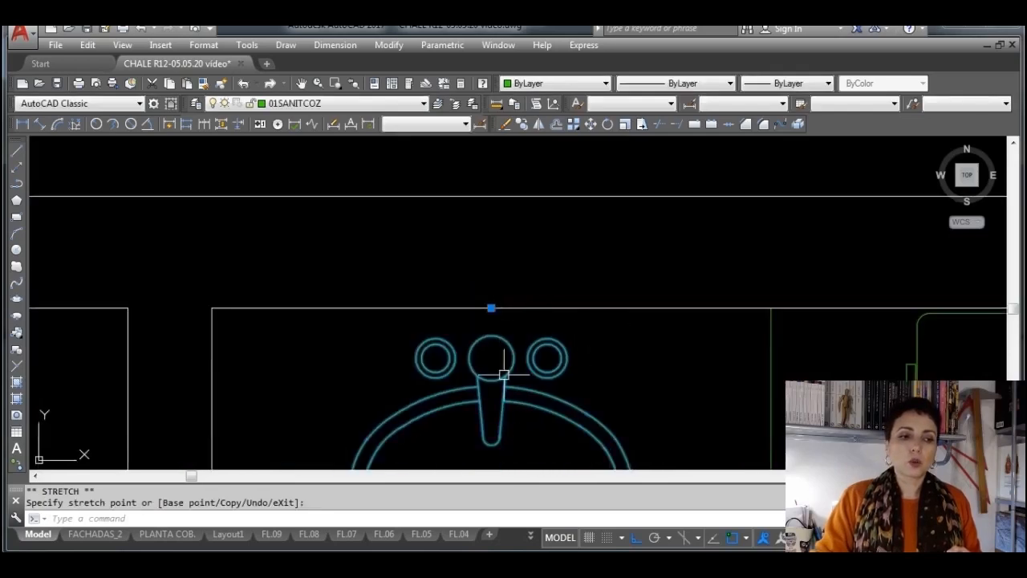
scroll(521, 345, "down", 2)
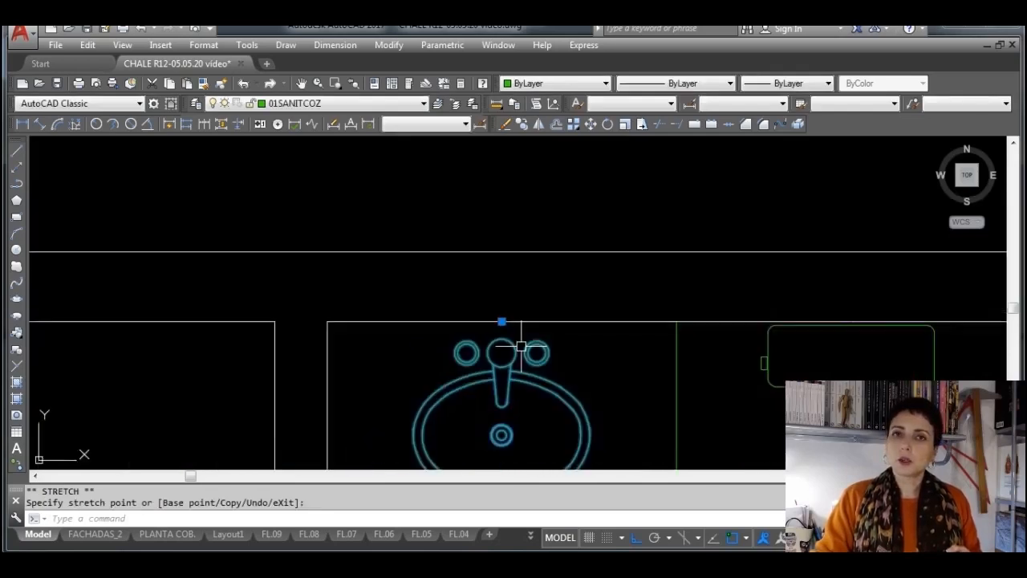
middle_click_drag(592, 414, 545, 290)
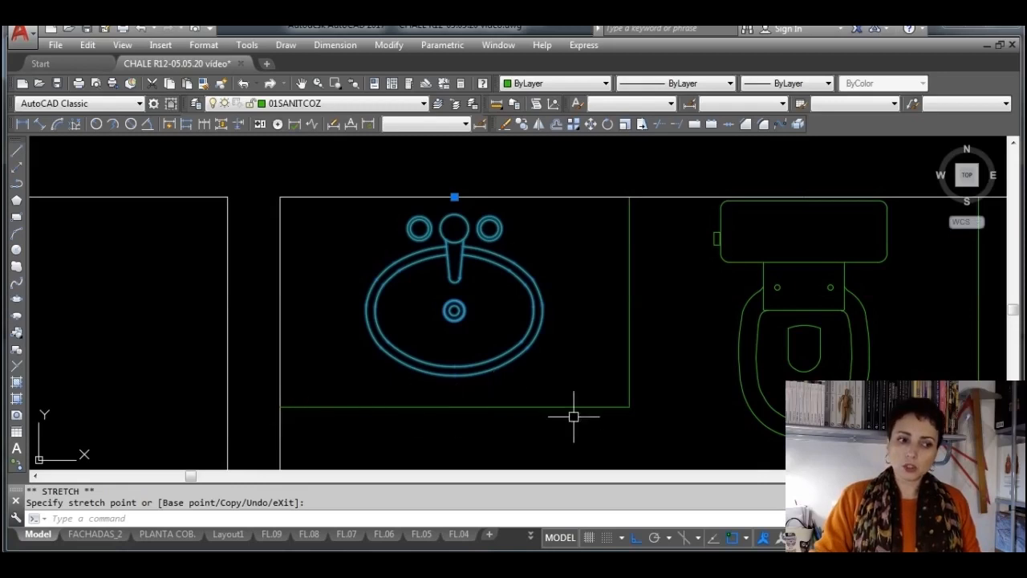
key("Escape")
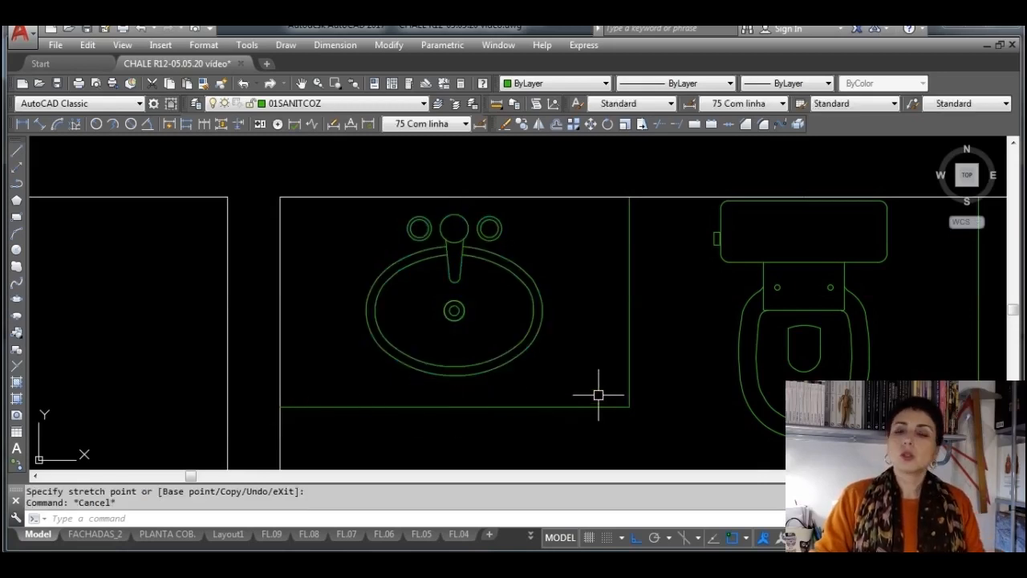
scroll(610, 361, "down", 6)
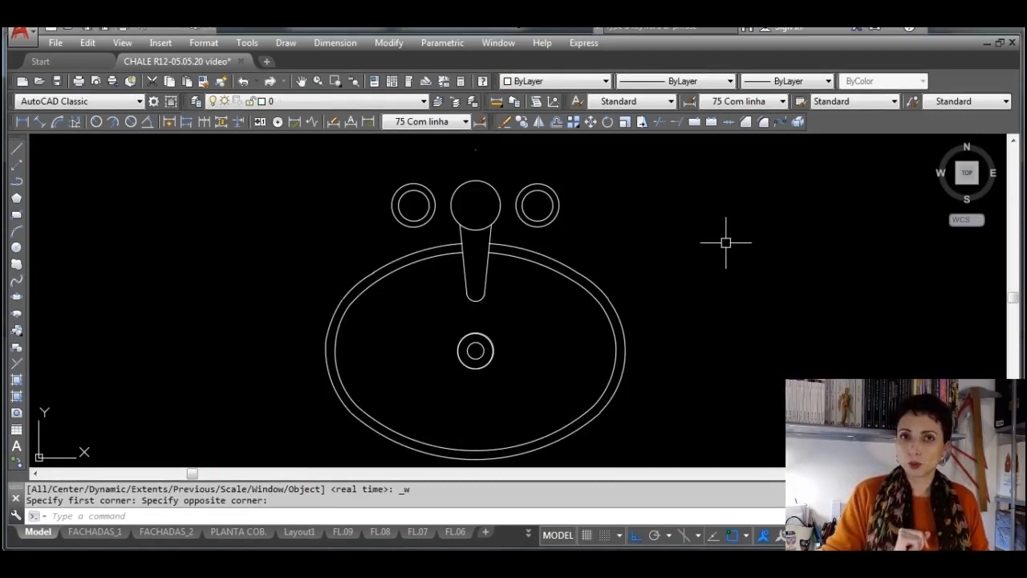
Draw a vertical line upward from the center of the washbasin's middle tap circle in the separate basin drawing
left_click(16, 148)
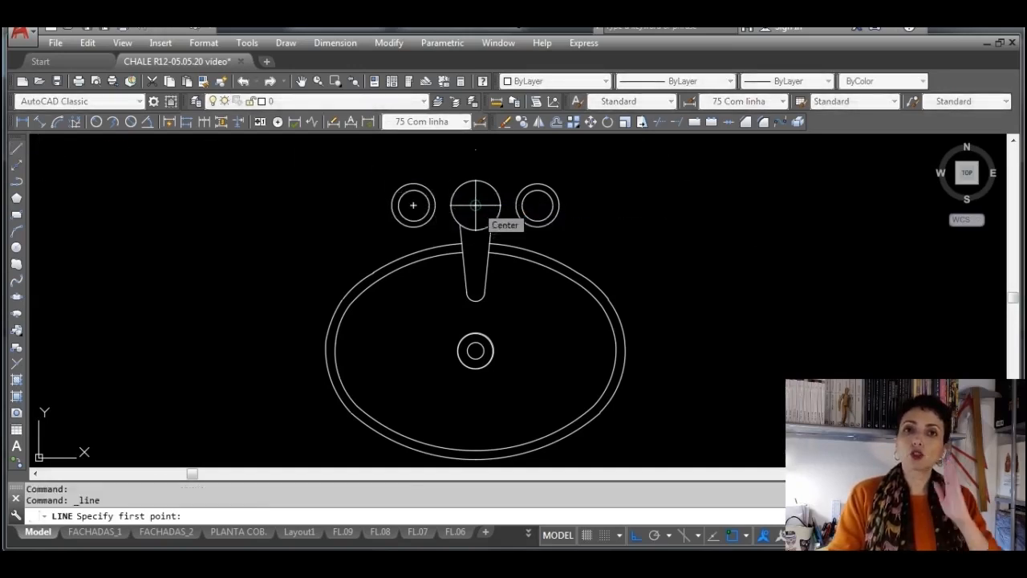
left_click(475, 206)
scroll(476, 168, "down", 2)
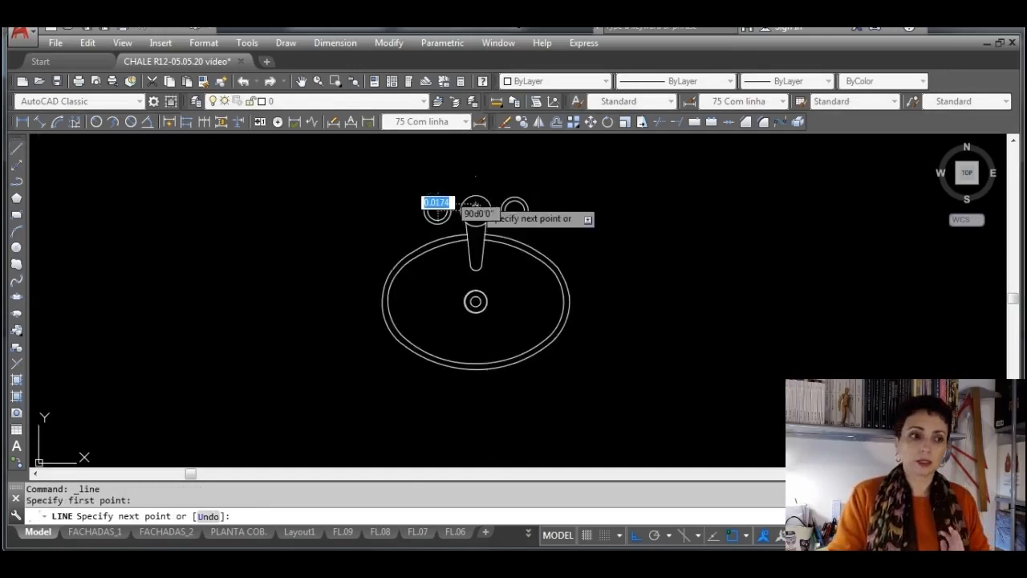
middle_click_drag(470, 179, 480, 250)
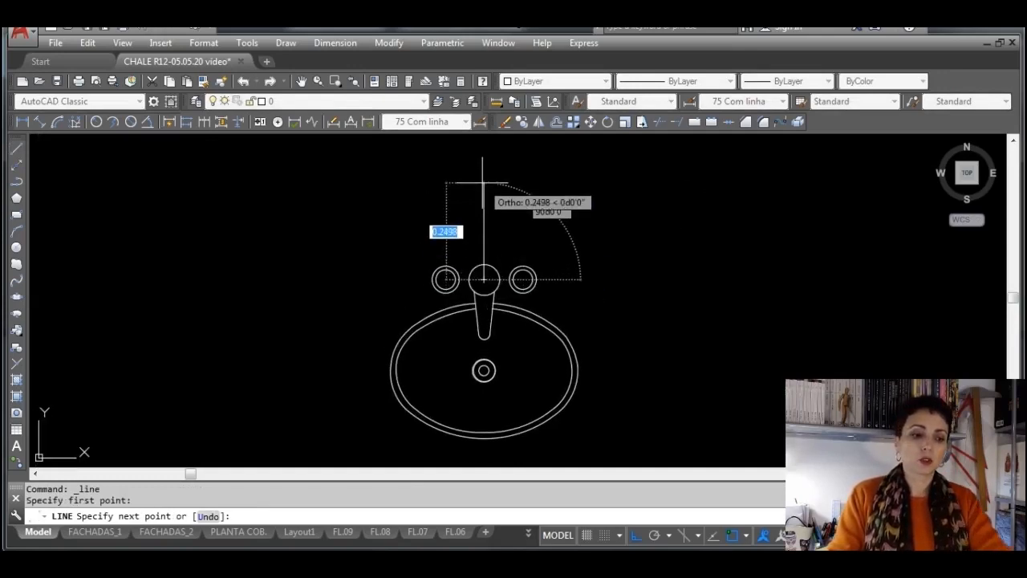
key("F8")
key("F8")
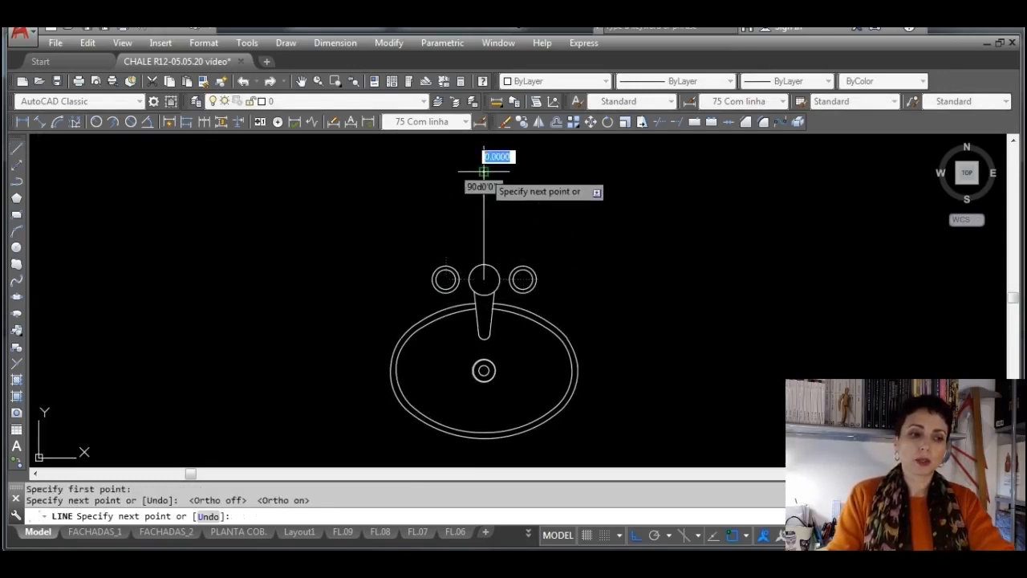
left_click(484, 171)
key("Return")
scroll(458, 253, "up", 4)
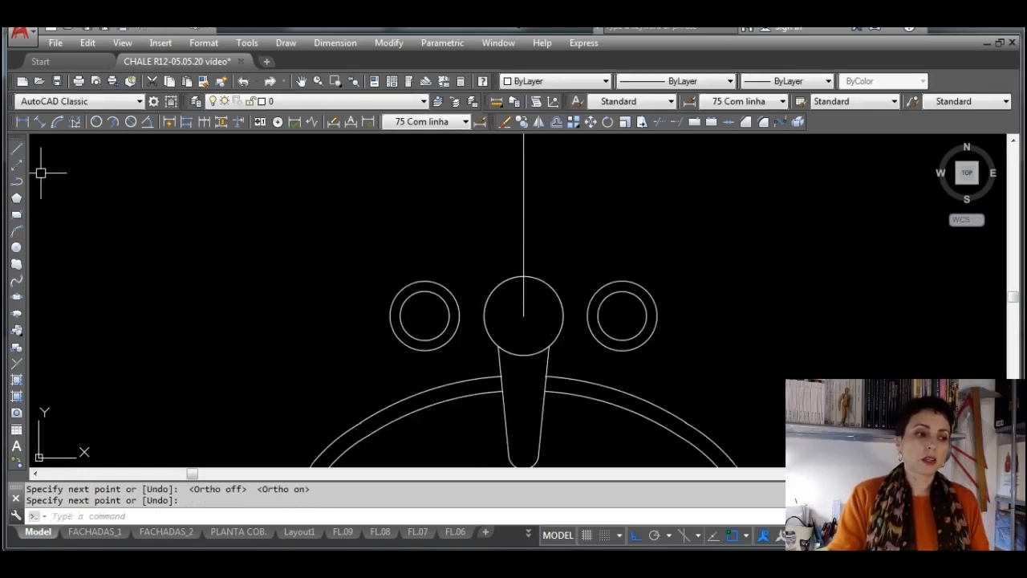
Draw a horizontal line to the right from the center of the middle tap circle, past the right tap handle
left_click(16, 150)
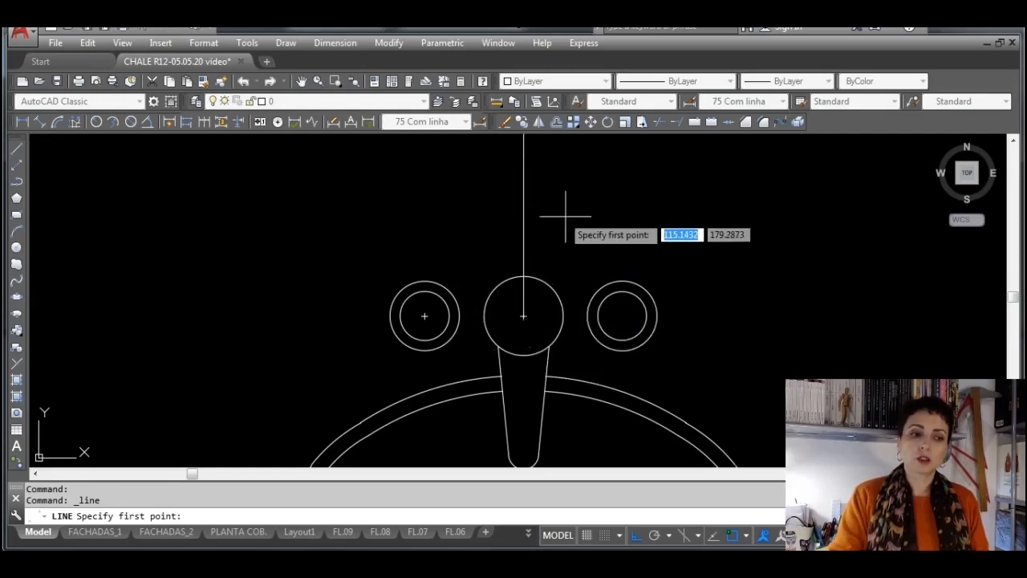
key("Escape")
middle_click_drag(599, 229, 509, 230)
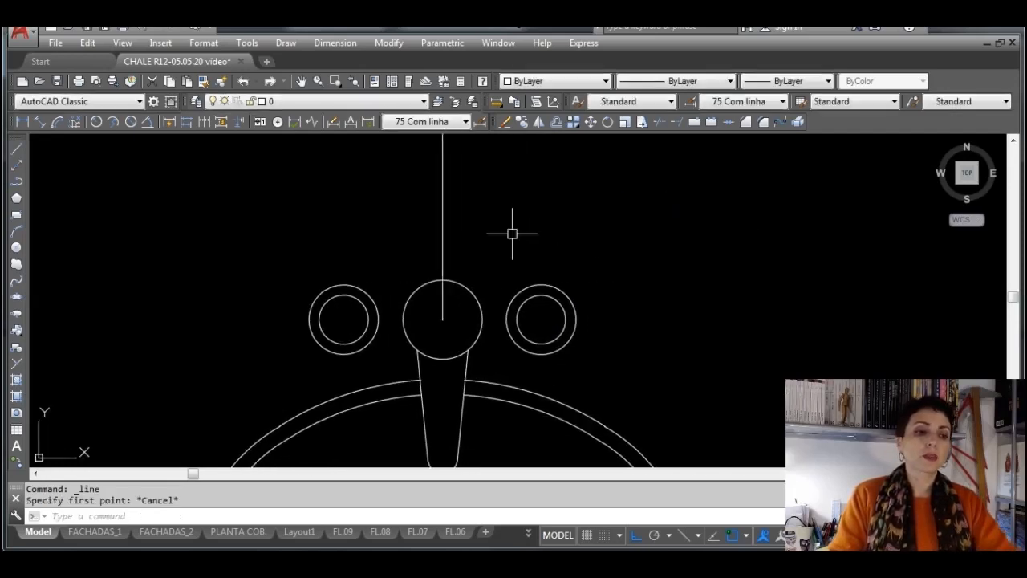
left_click(17, 149)
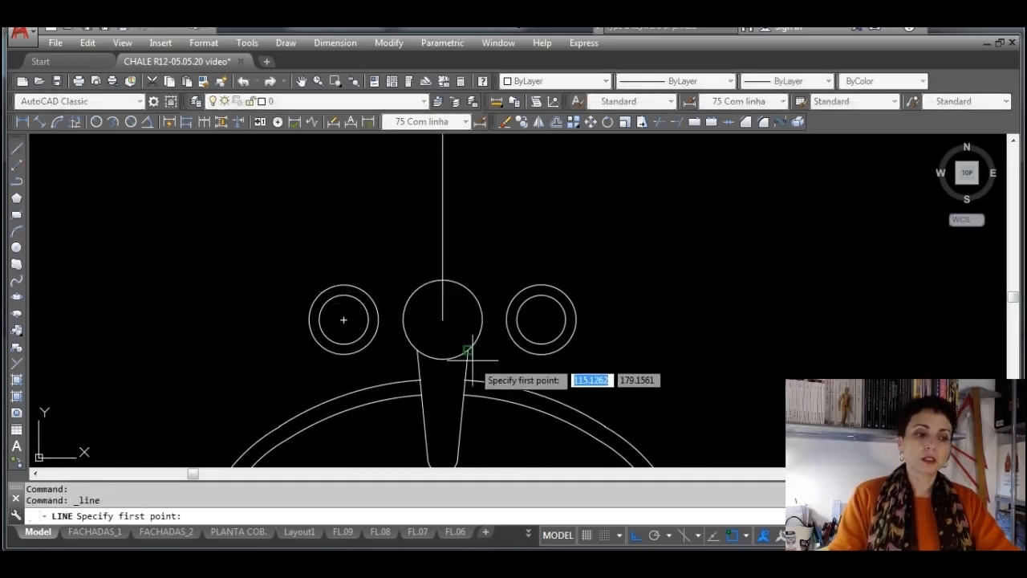
left_click(443, 319)
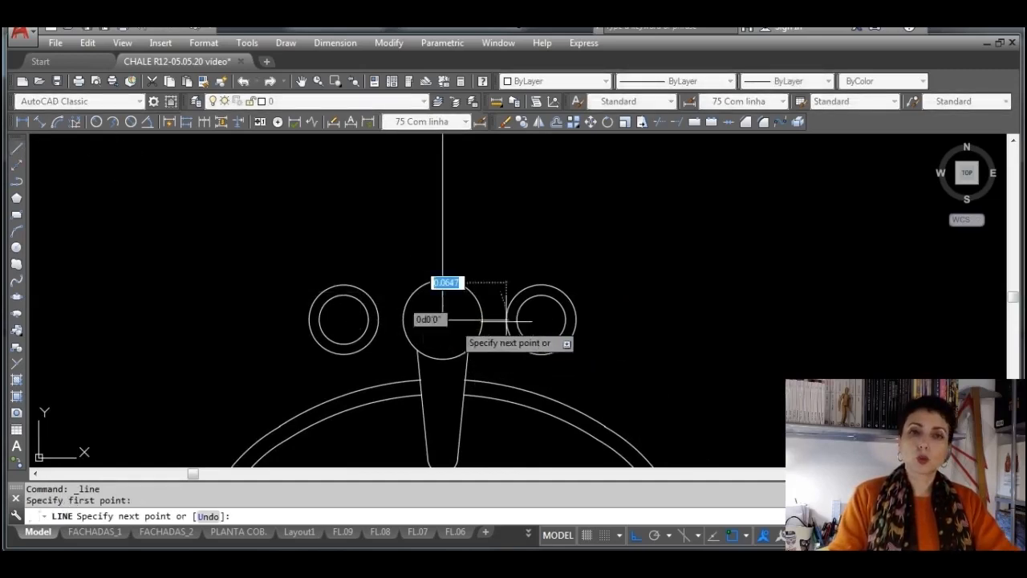
left_click(738, 317)
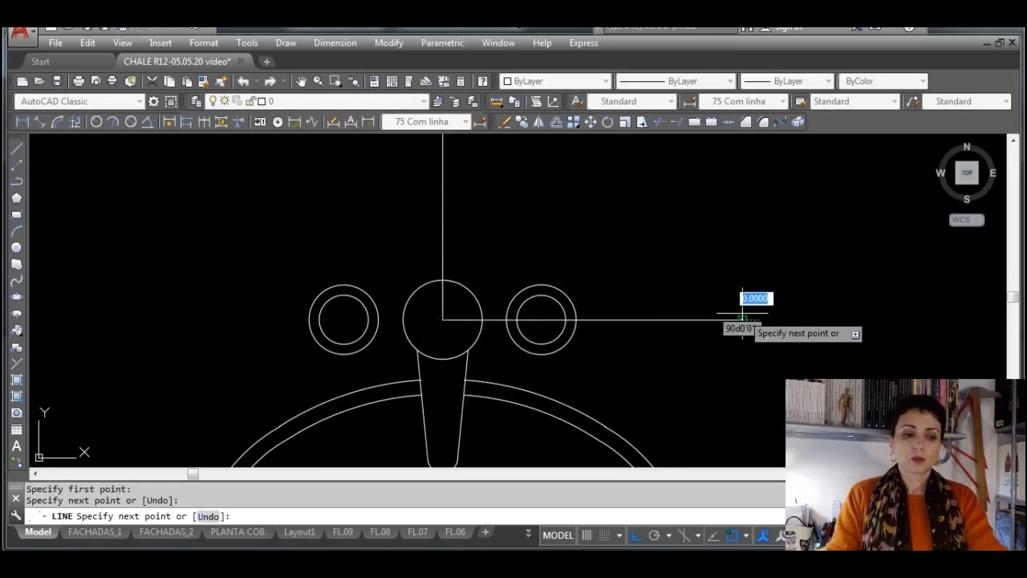
key("Return")
left_click(637, 327)
left_click(625, 292)
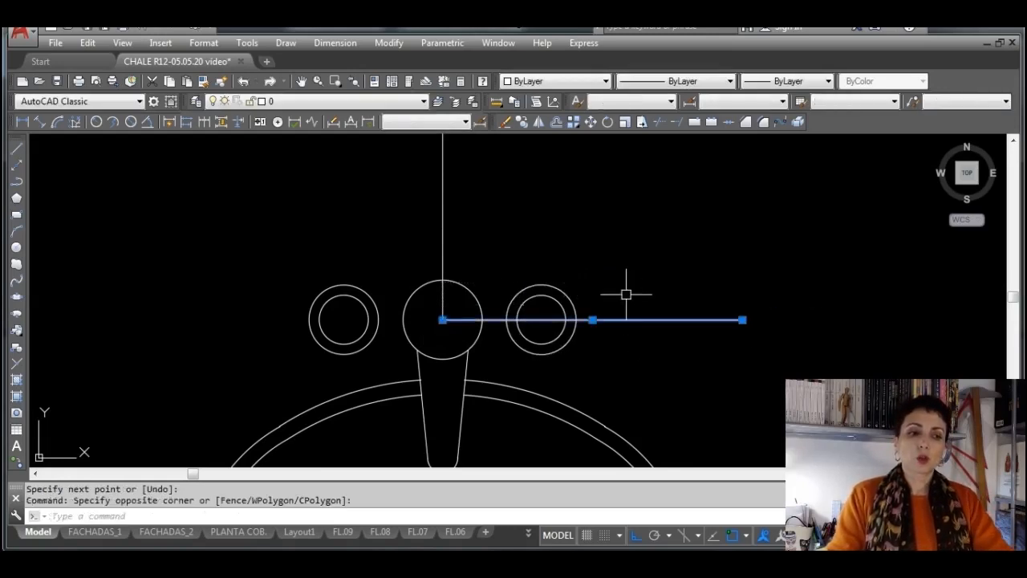
key("Escape")
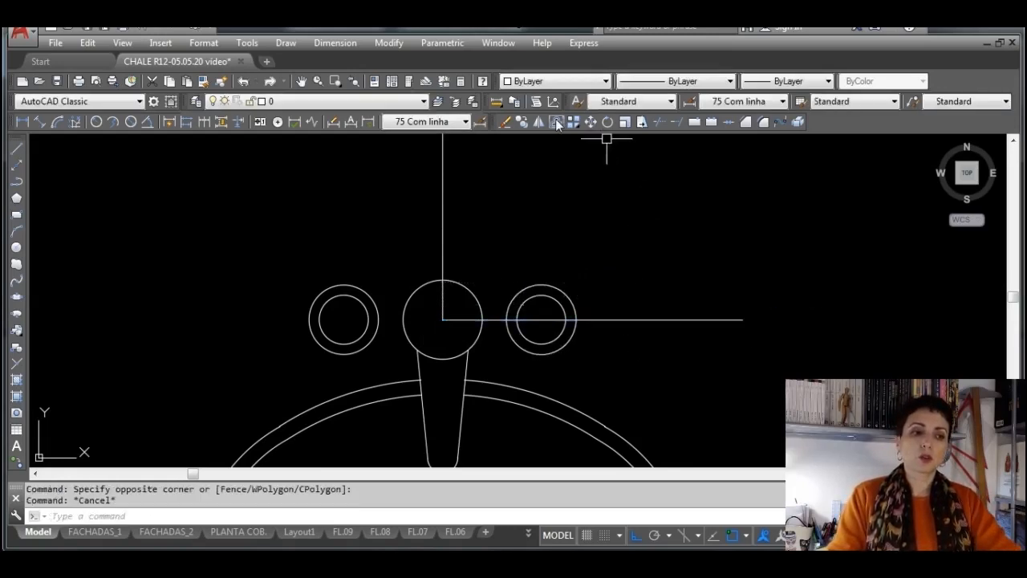
Move the horizontal line up 0.09 from the tap circle's center
left_click(685, 347)
left_click(671, 291)
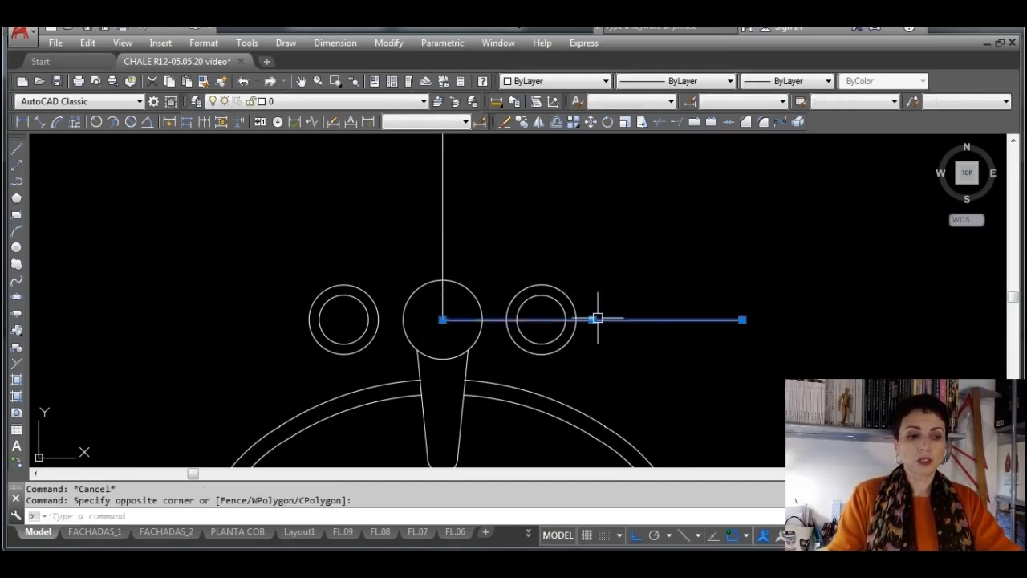
left_click(591, 319)
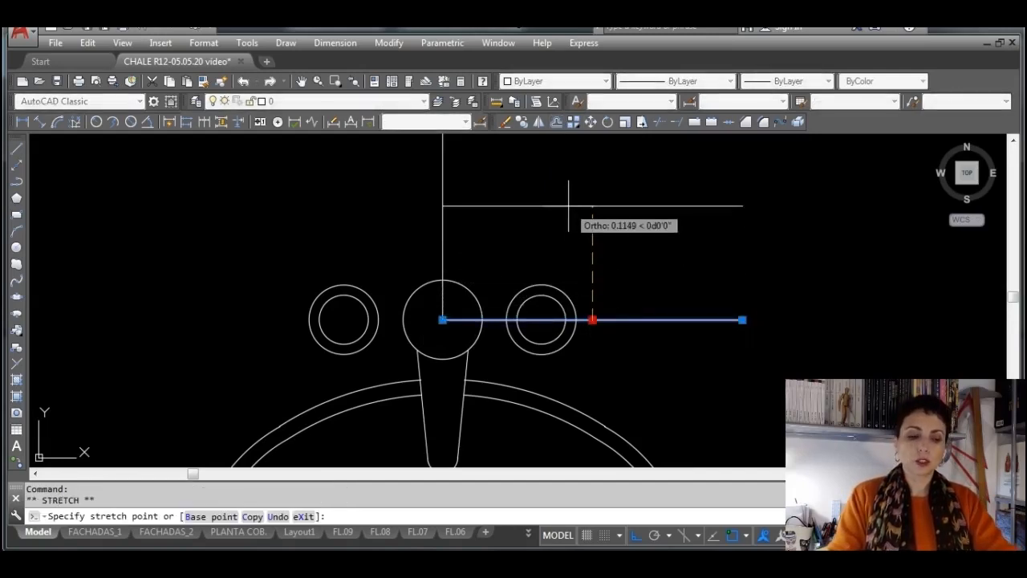
type(".09")
key("Return")
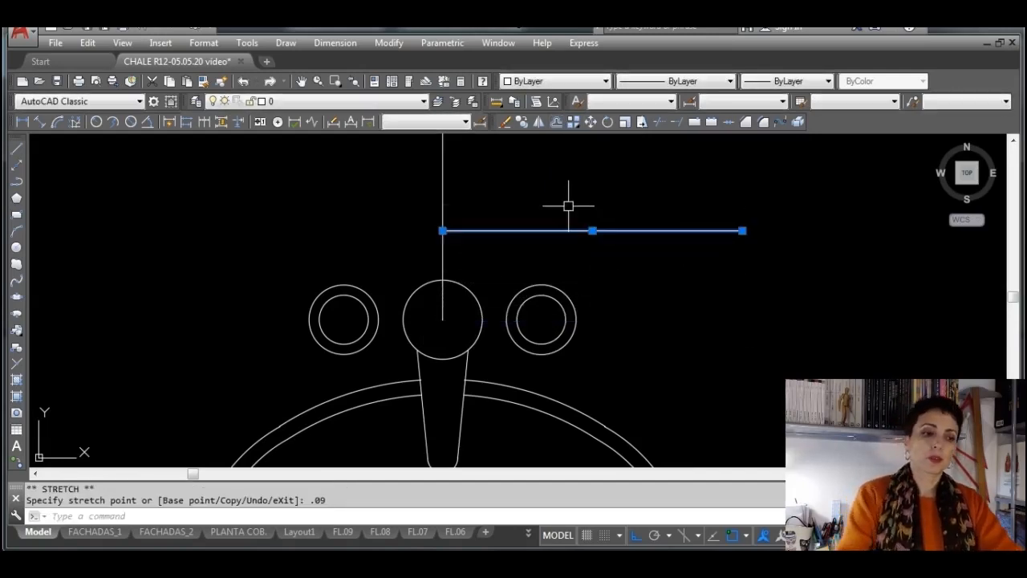
key("Escape")
scroll(441, 222, "up", 3)
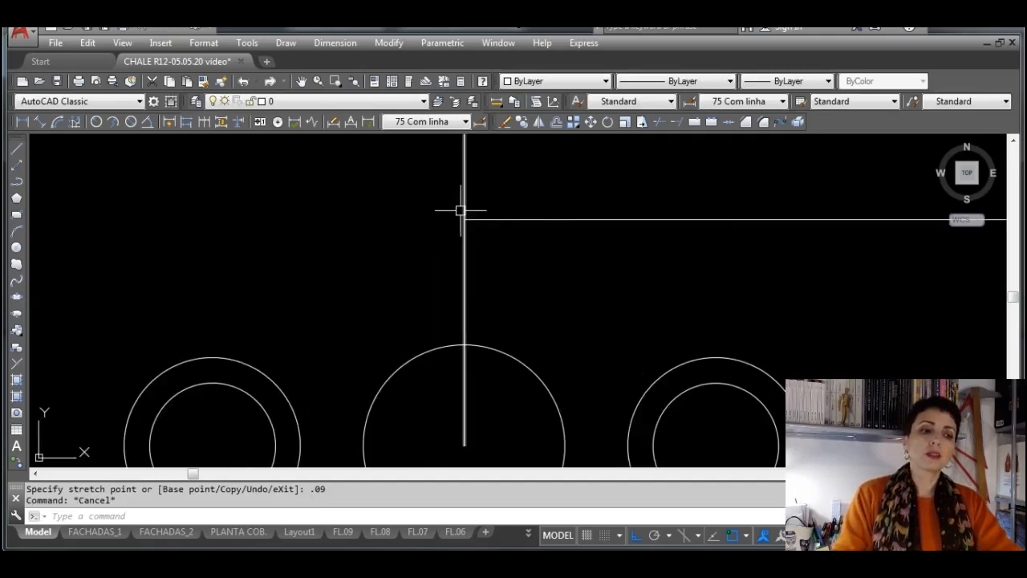
Erase the existing point object where the vertical and horizontal construction lines meet above the middle tap circle
left_click(405, 182)
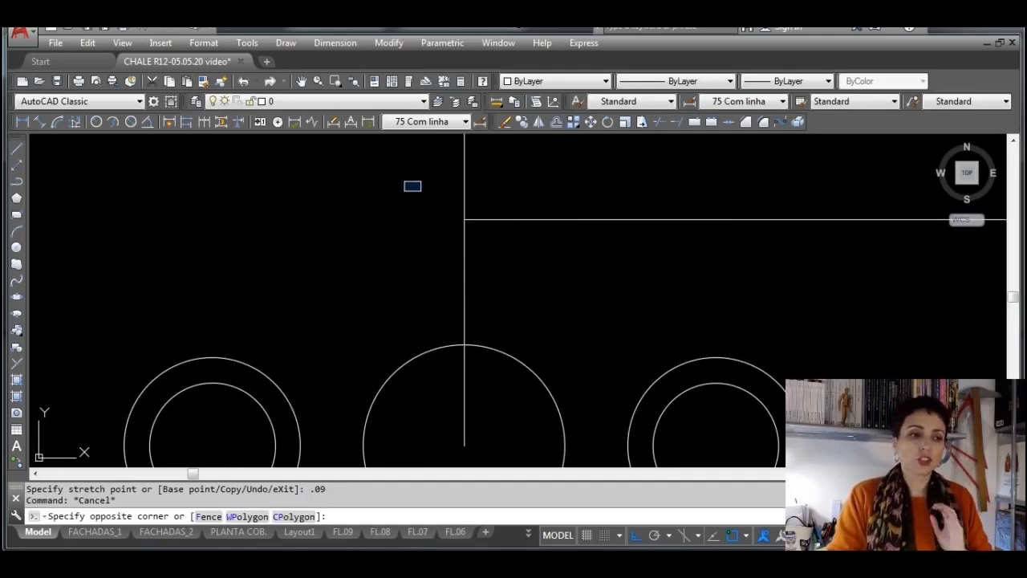
left_click(557, 294)
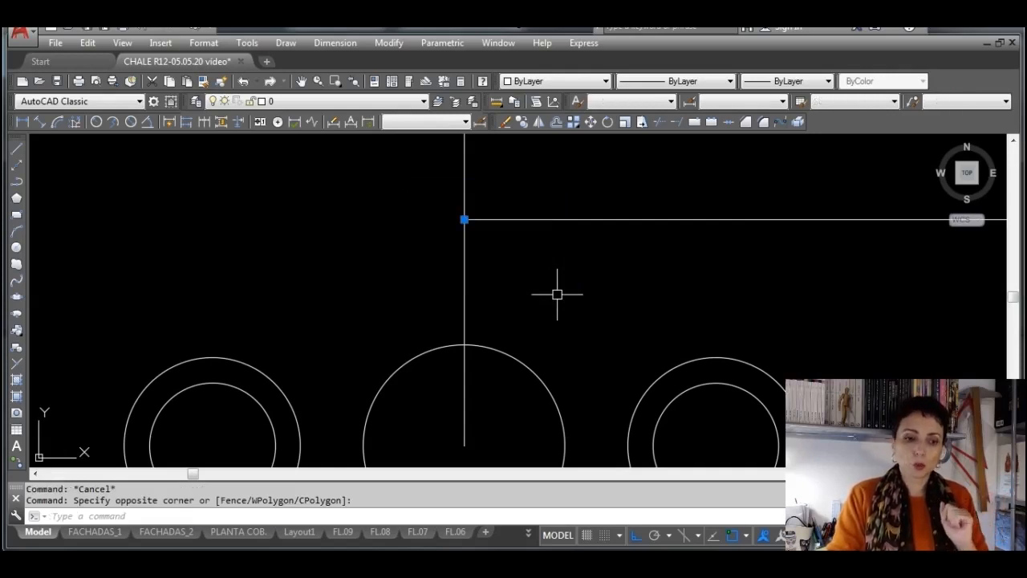
key("Delete")
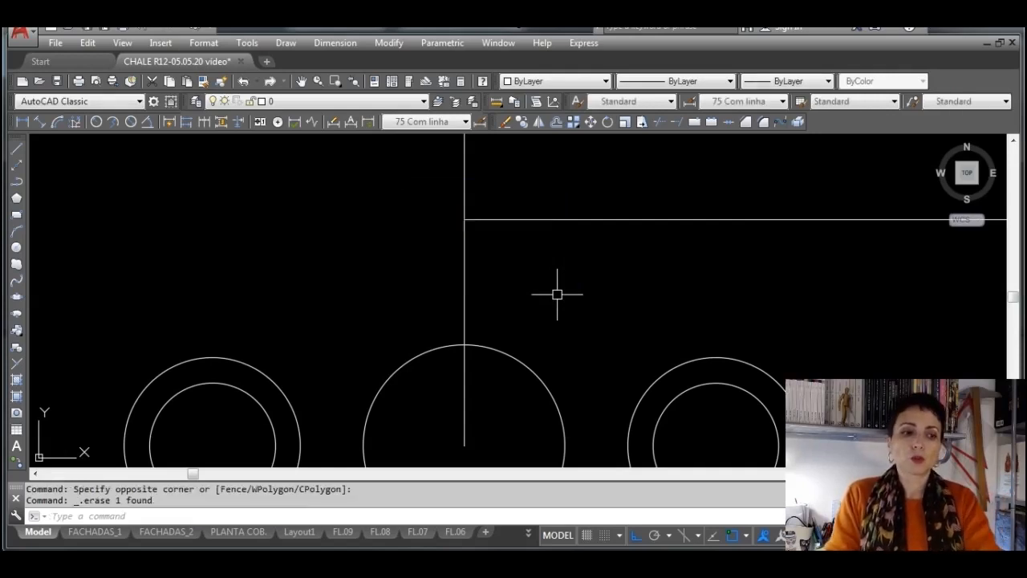
left_click(378, 174)
left_click(564, 282)
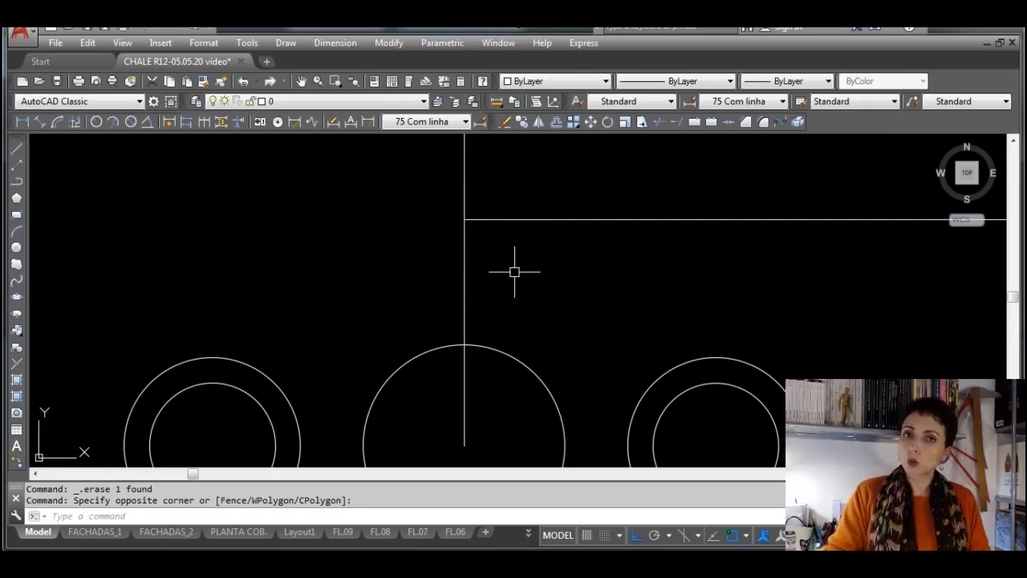
Draw a zero-length line at the intersection of the two construction lines to serve as a point
left_click(16, 148)
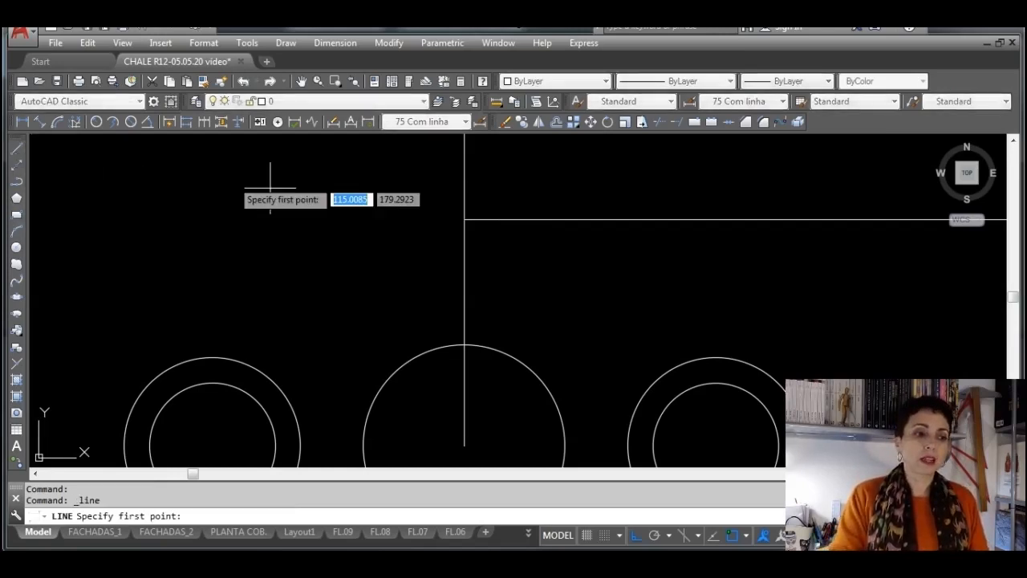
left_click(464, 219)
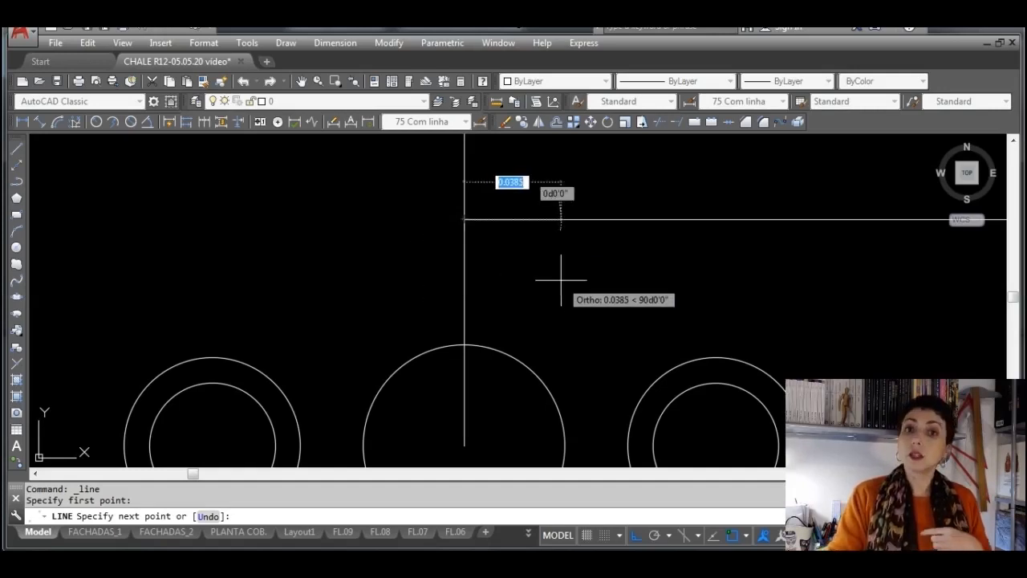
left_click(464, 218)
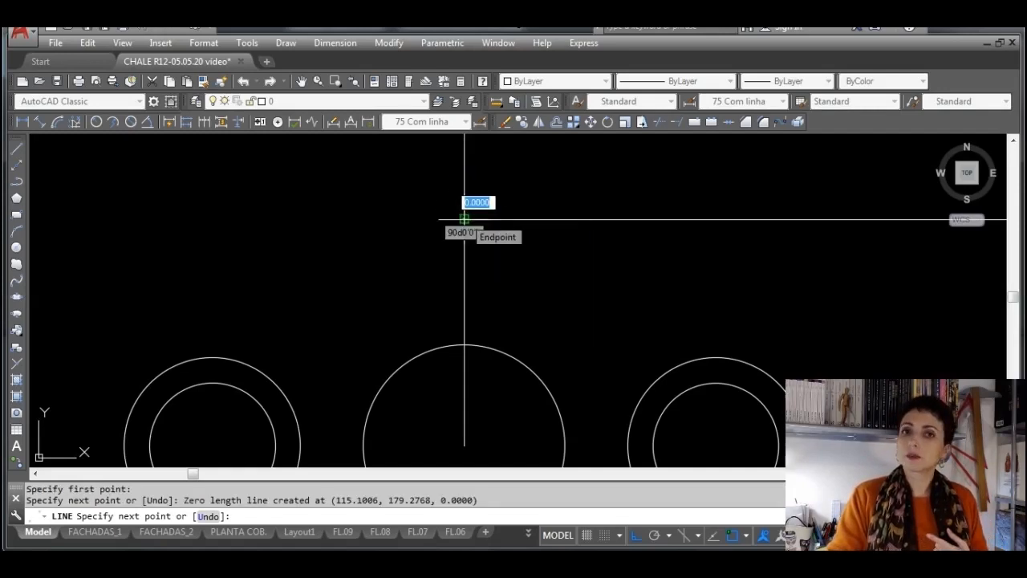
key("Escape")
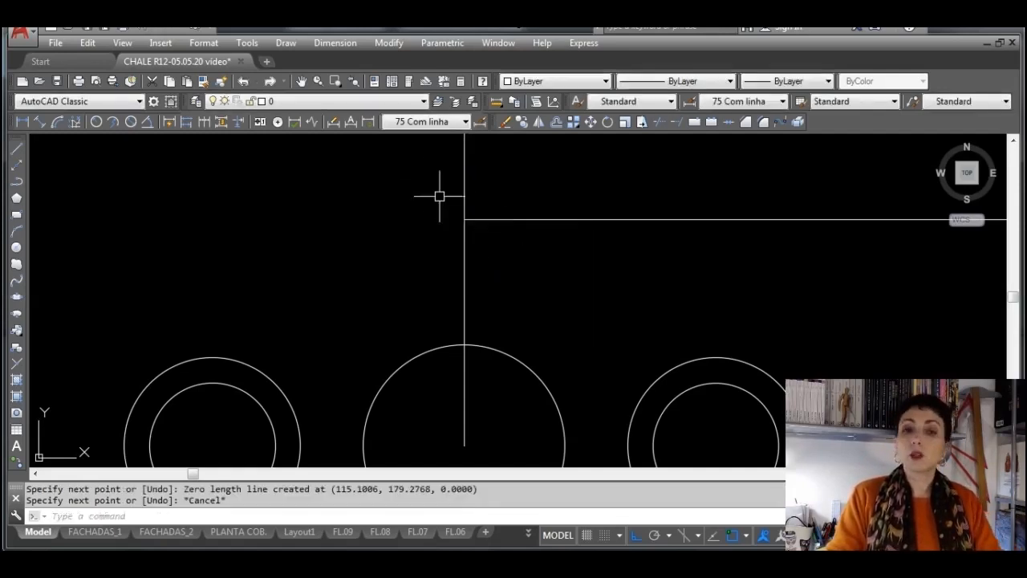
Select the zero-length line at the intersection to inspect it up close
left_click(402, 169)
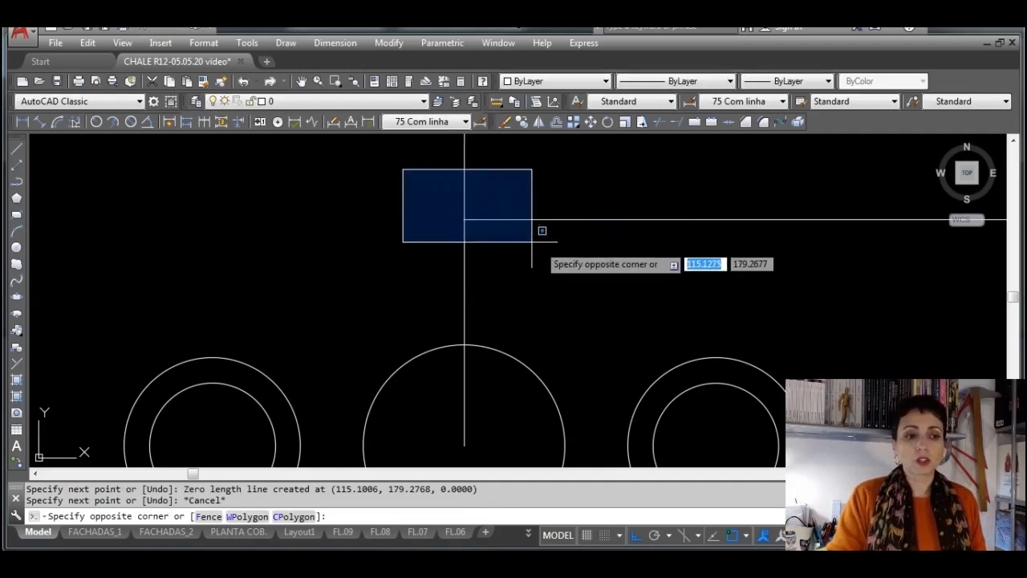
left_click(584, 269)
scroll(453, 204, "up", 3)
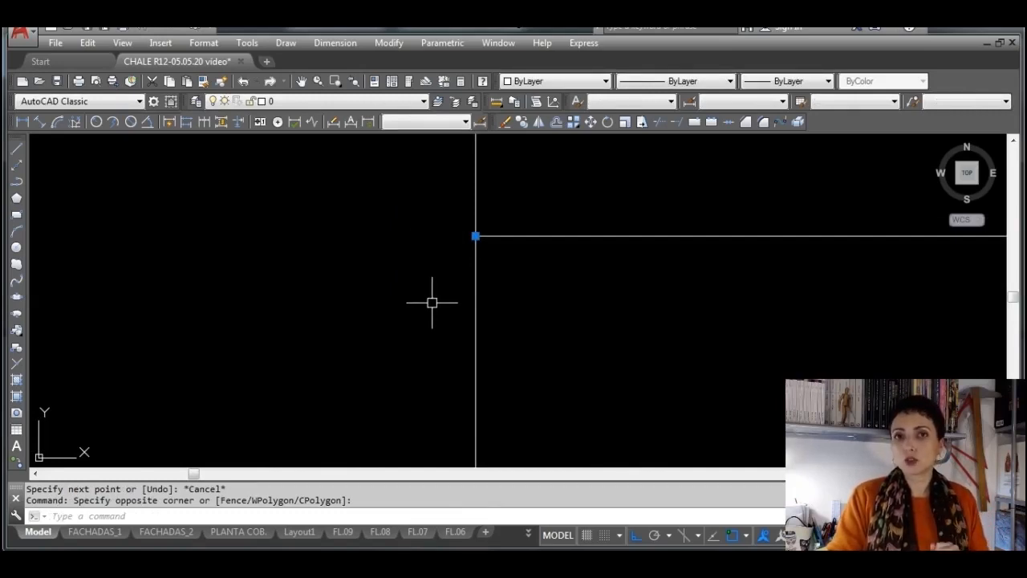
key("Escape")
Delete the vertical and horizontal construction lines that meet above the middle tap circle
left_click(549, 323)
left_click(464, 319)
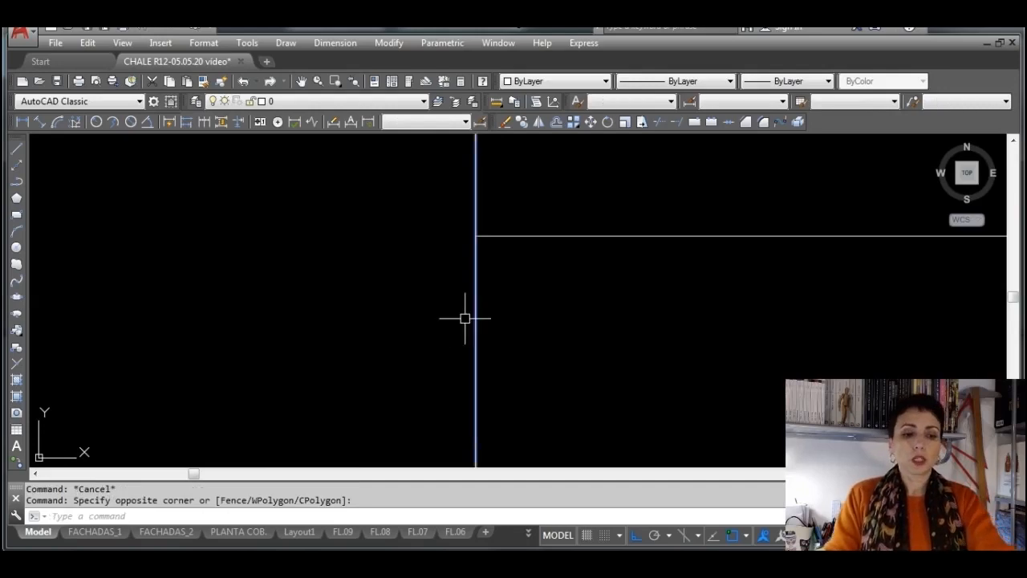
key("Delete")
left_click(722, 316)
left_click(562, 231)
key("Delete")
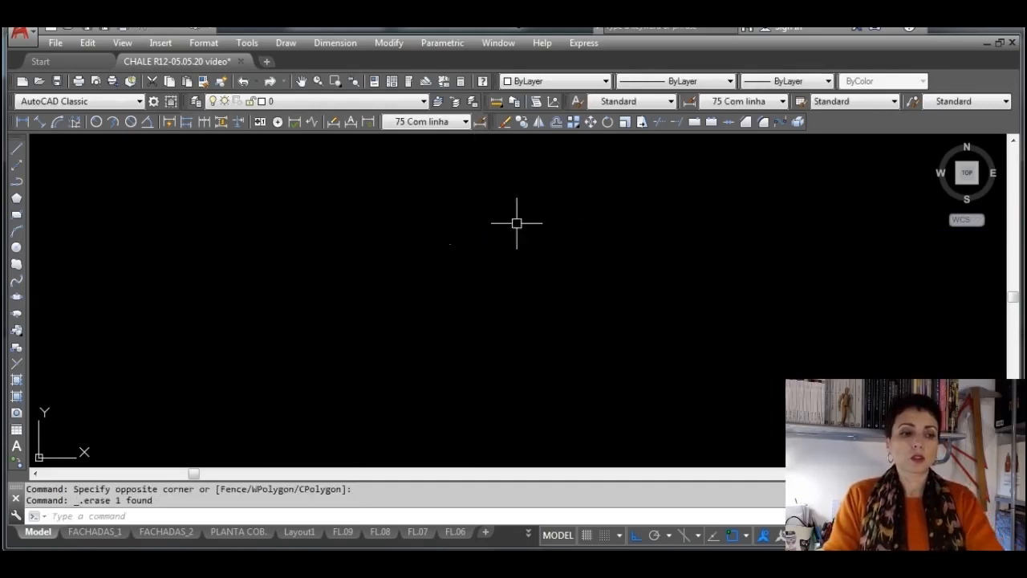
Select the remaining zero-length point and examine its position relative to the middle tap circle and the basin
left_click(298, 226)
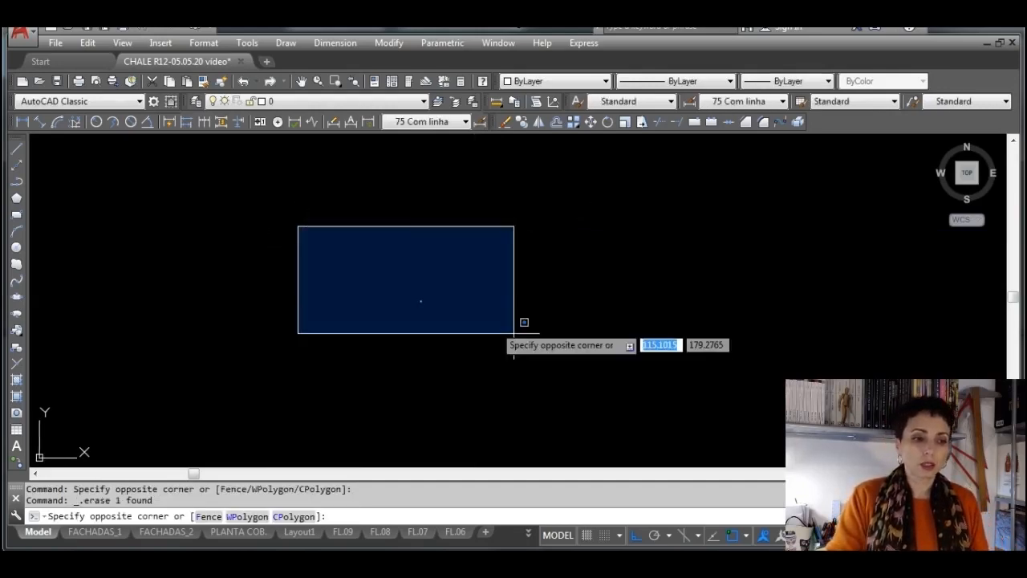
left_click(515, 333)
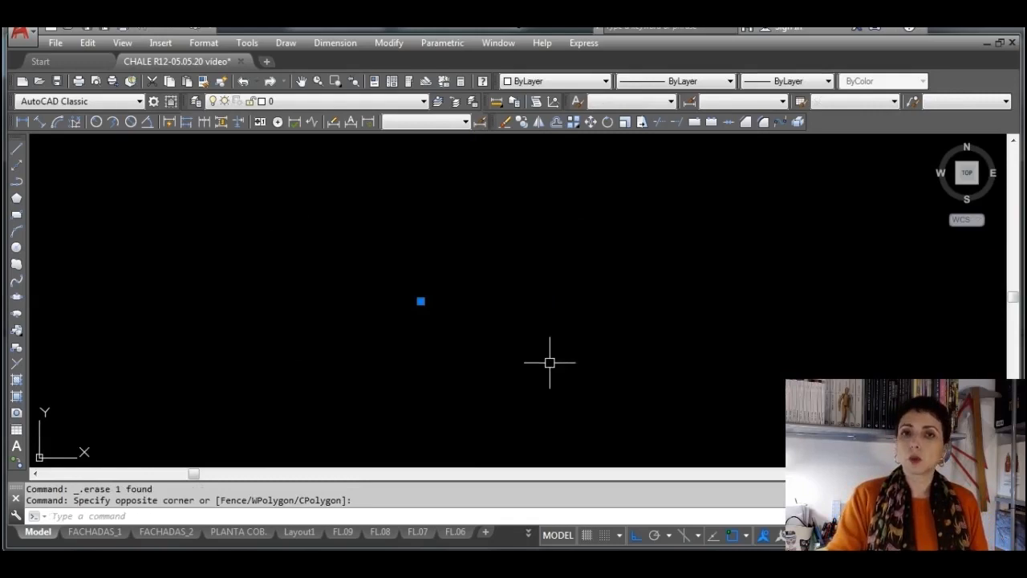
scroll(550, 361, "down", 10)
middle_click_drag(610, 394, 474, 248)
scroll(521, 350, "down", 2)
scroll(550, 381, "down", 2)
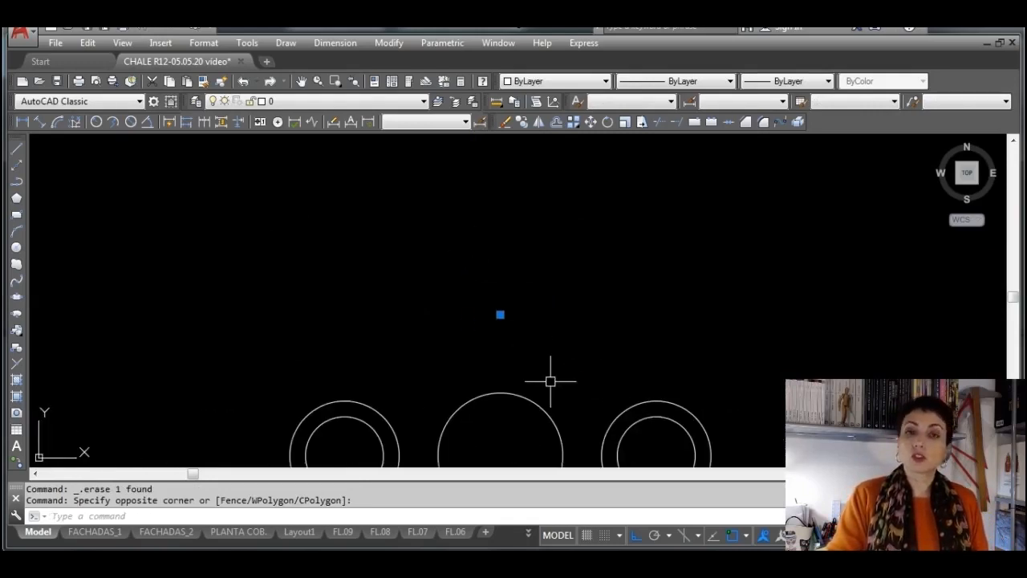
middle_click_drag(551, 380, 492, 260)
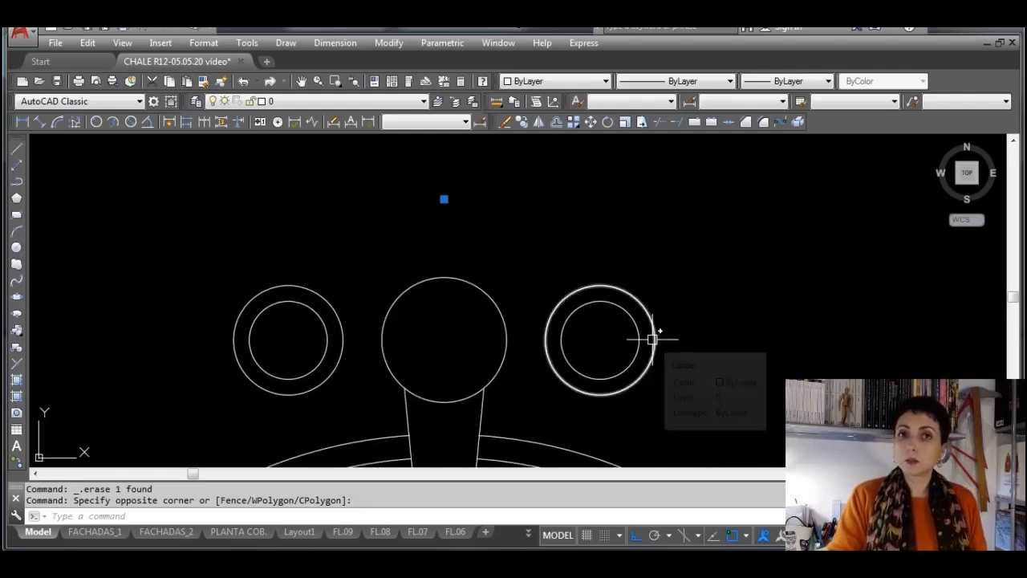
scroll(651, 339, "down", 2)
middle_click_drag(665, 362, 638, 314)
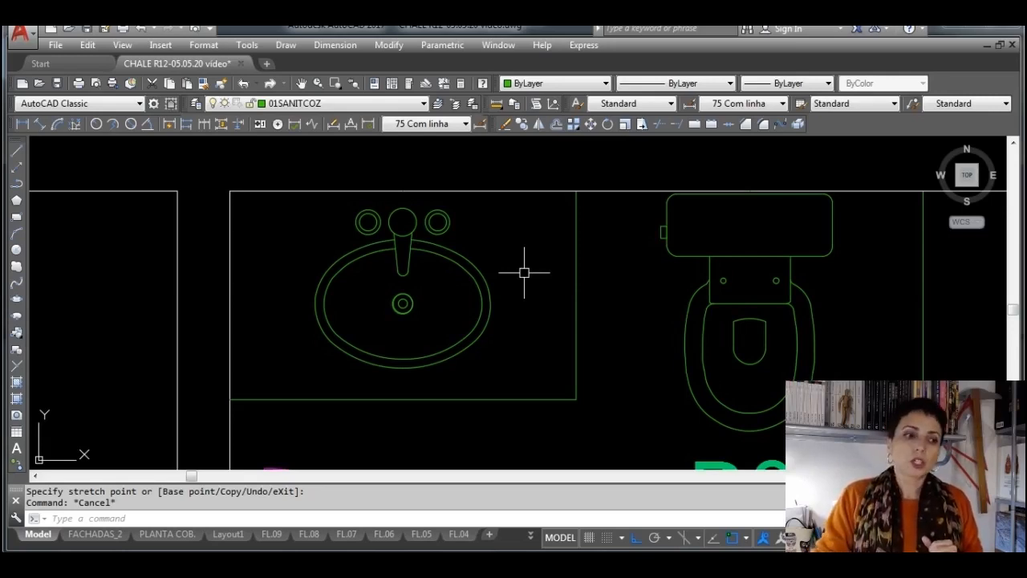
Open the bathroom's washbasin block in the Block Editor
left_click(471, 277)
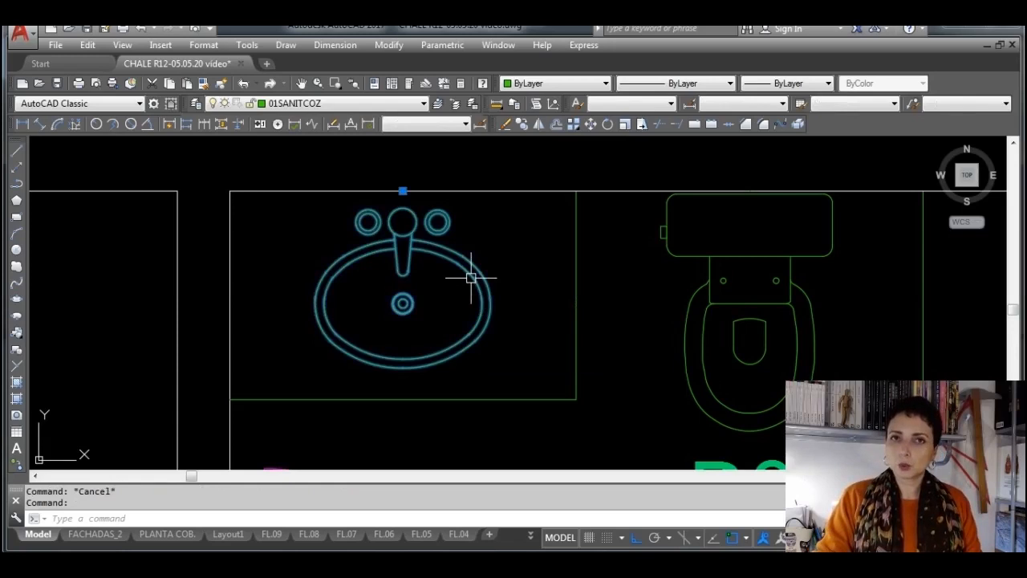
right_click(433, 292)
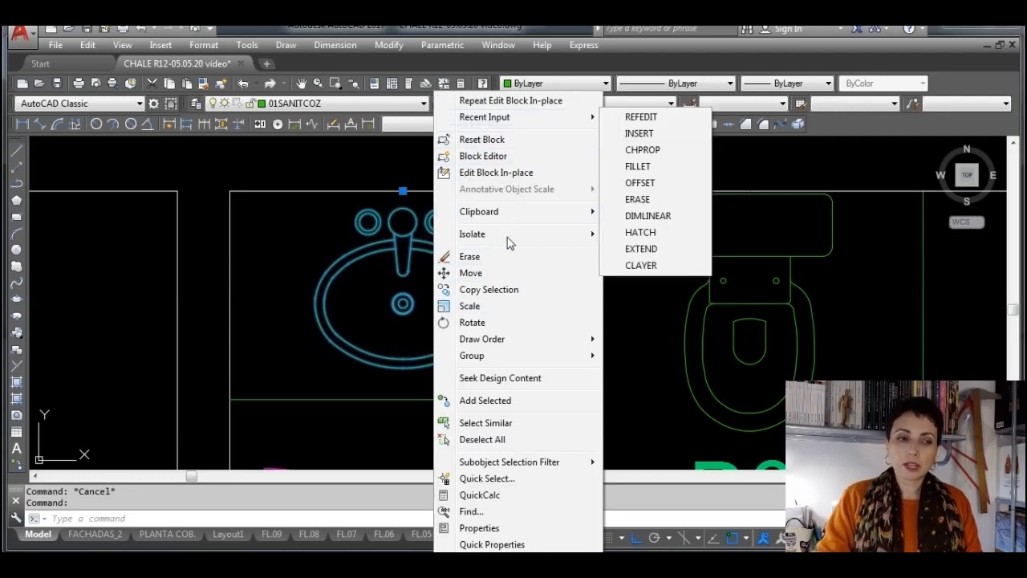
mouse_move(507, 353)
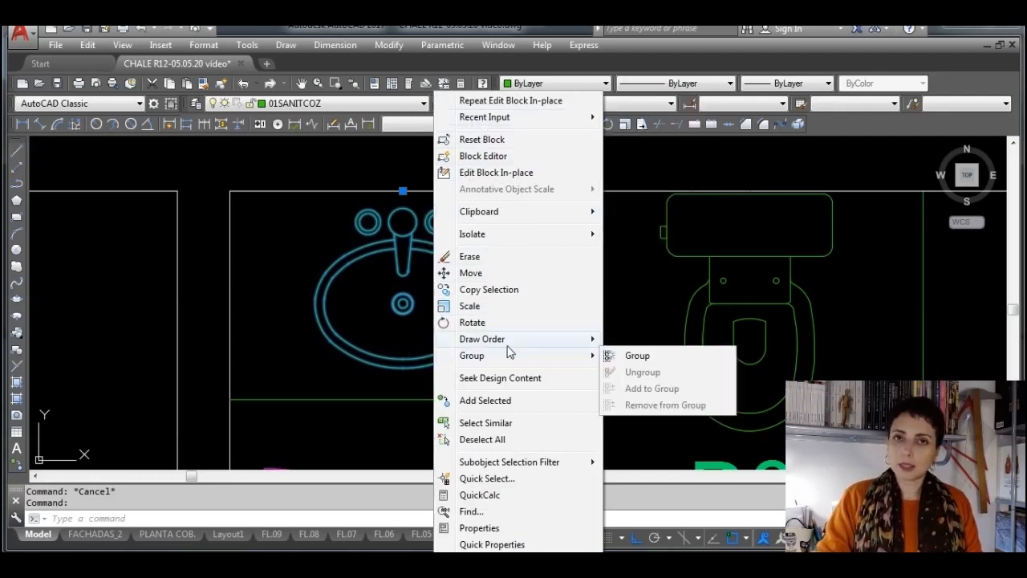
left_click(518, 157)
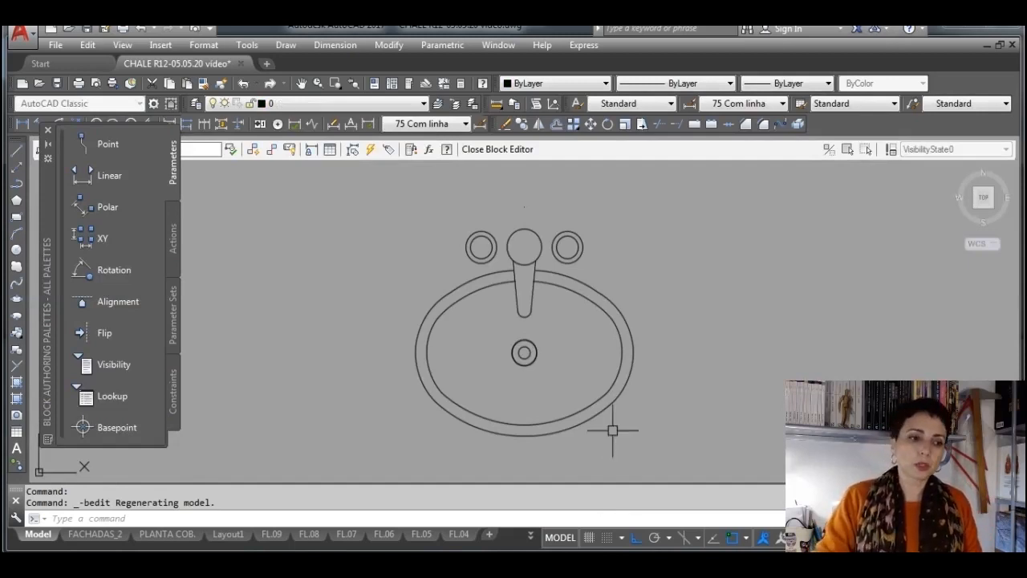
Delete both halves of the basin's outer oval outline inside the block
left_click(608, 299)
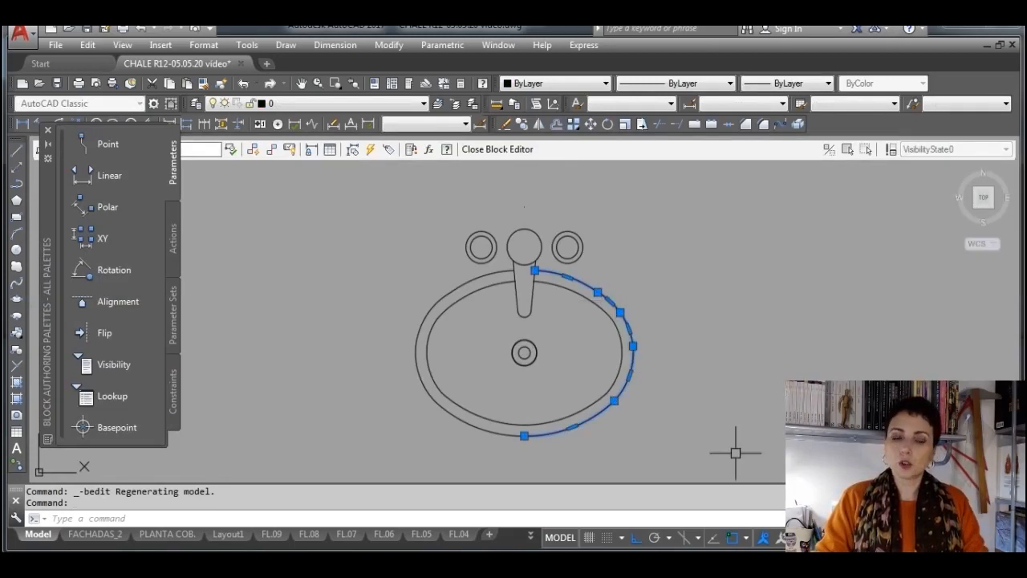
key("Delete")
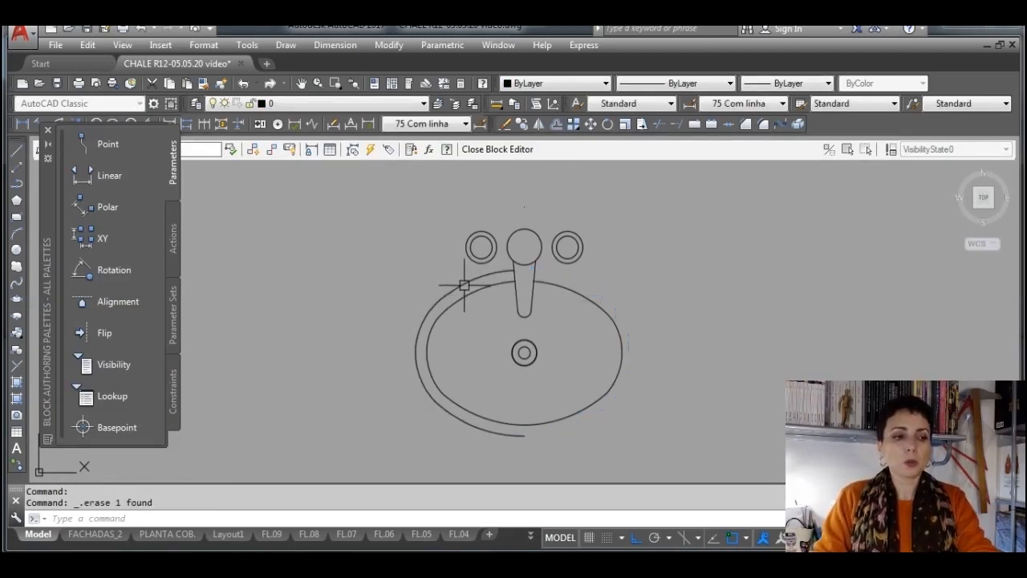
left_click(461, 288)
key("Delete")
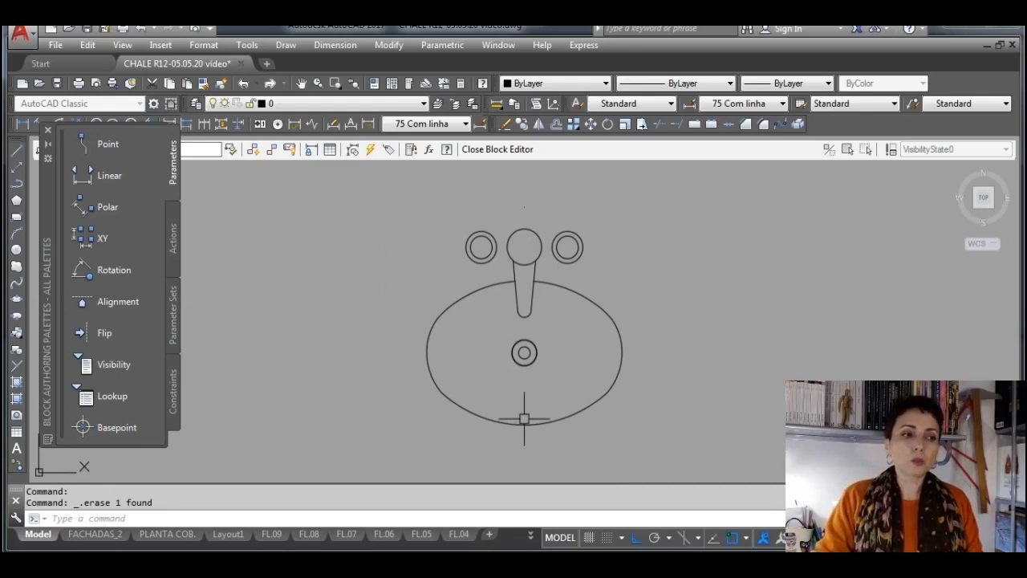
Select all of the washbasin block's geometry and check which layer it is on
left_click(682, 459)
left_click(383, 191)
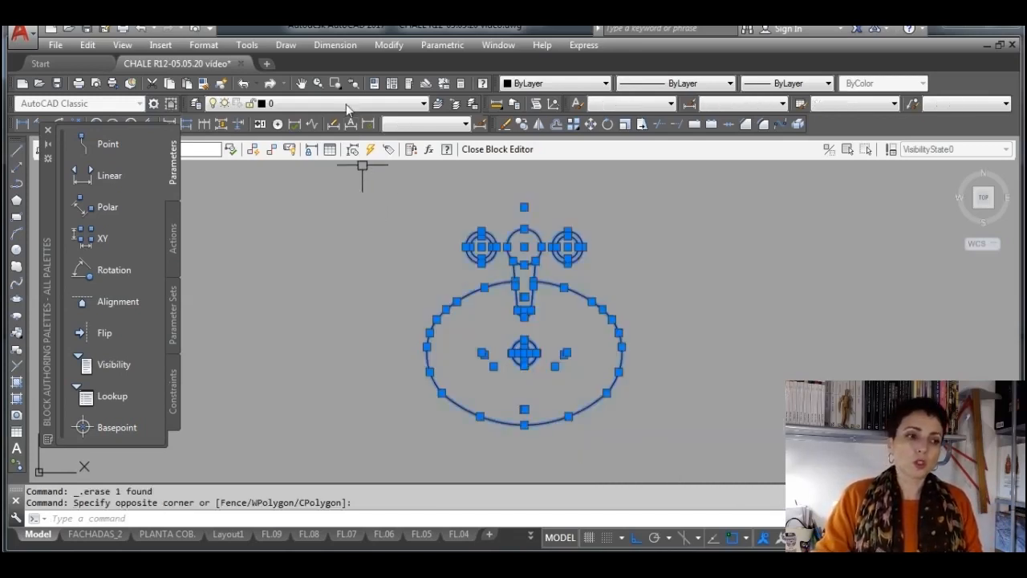
left_click(347, 105)
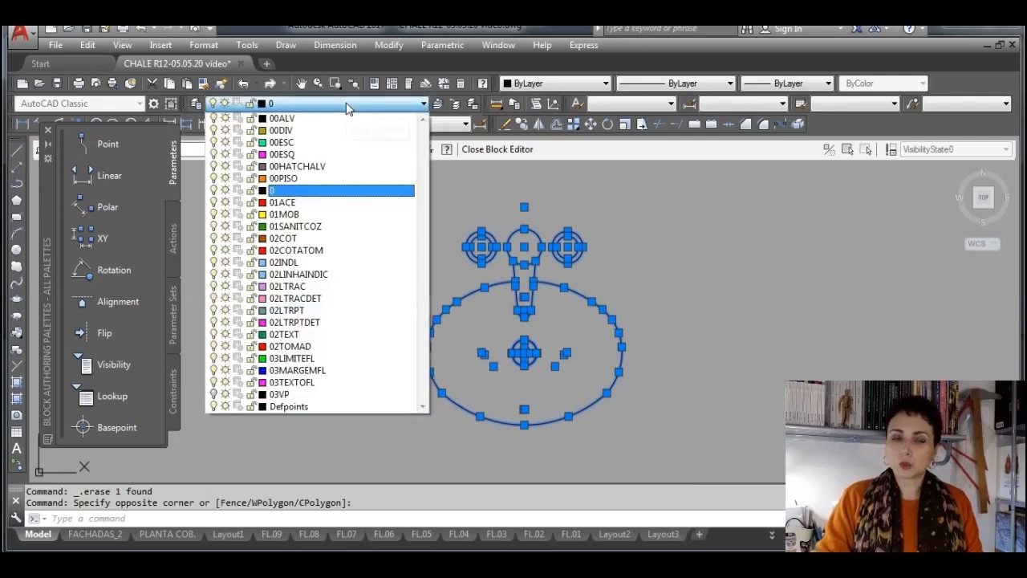
left_click(347, 105)
key("Escape")
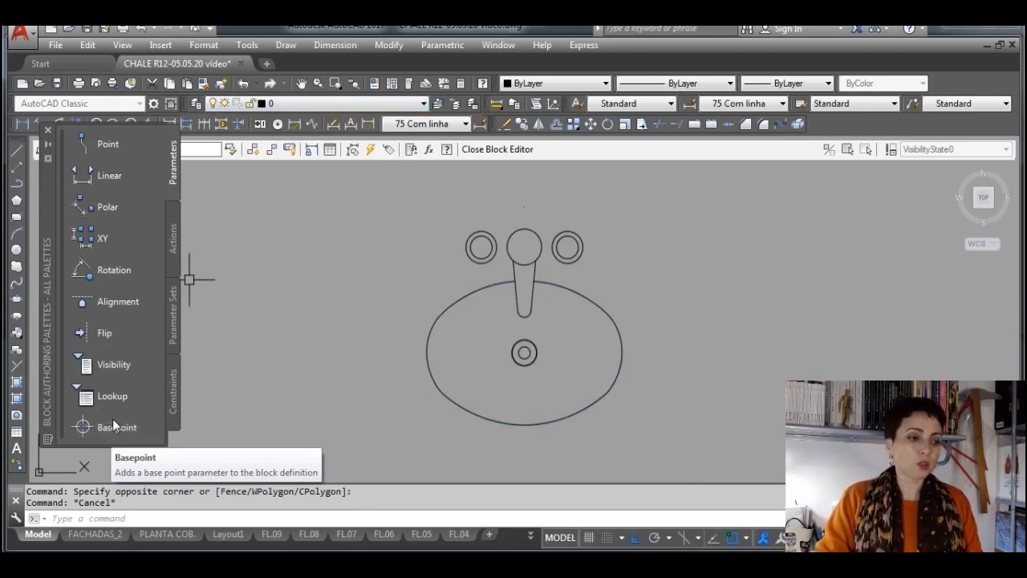
Select the small point above the taps in the block to check the insertion reference
left_click(563, 216)
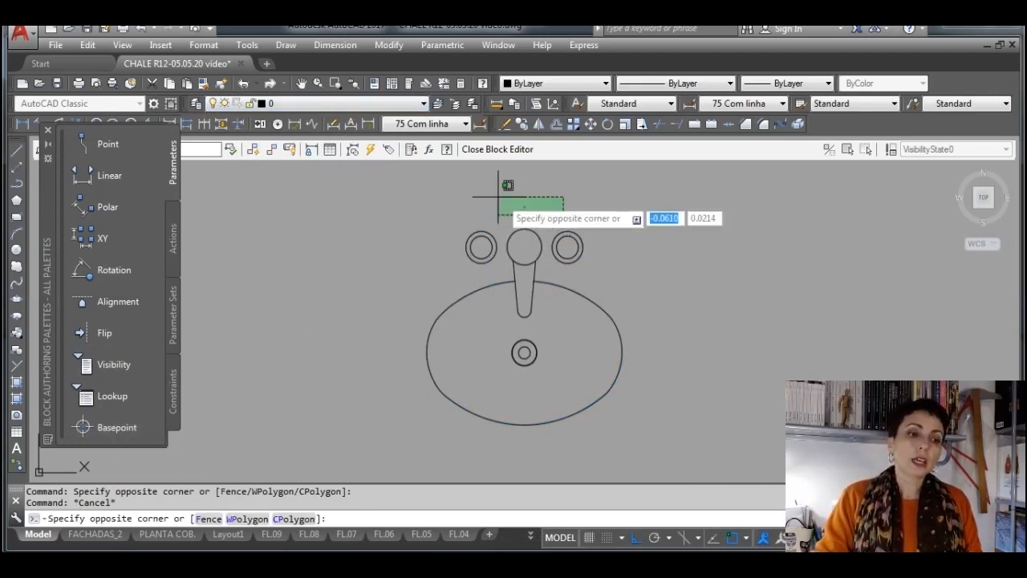
left_click(498, 196)
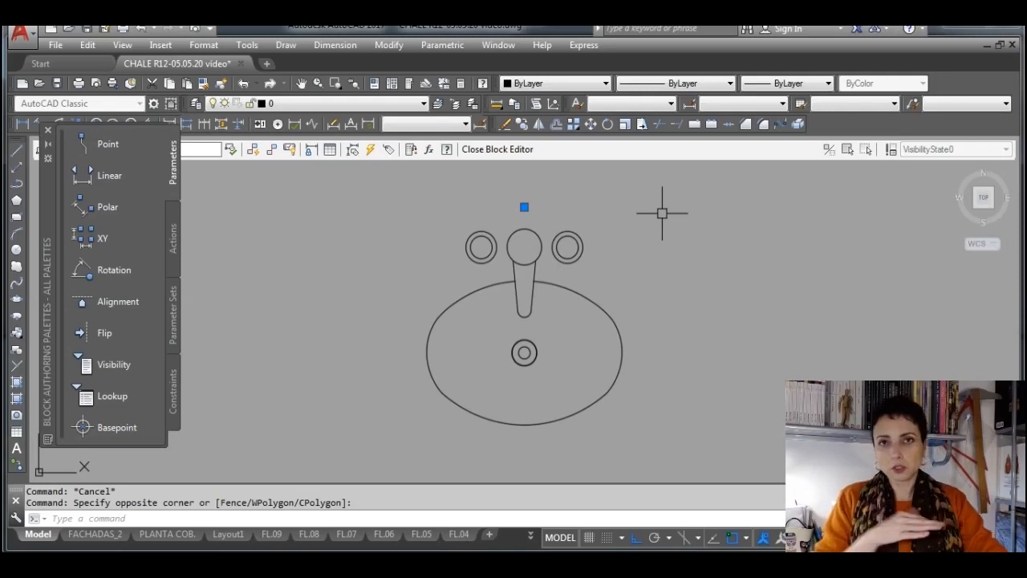
key("Escape")
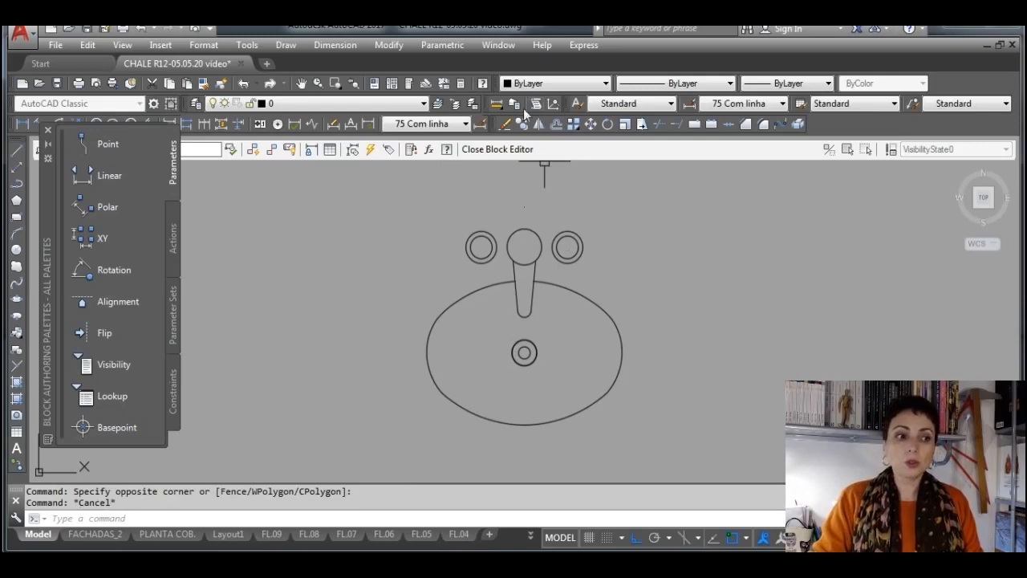
Close the Block Editor, saving the changes to cubaovalbk, and check the washbasin block's insertion point in the bathroom plan
left_click(506, 153)
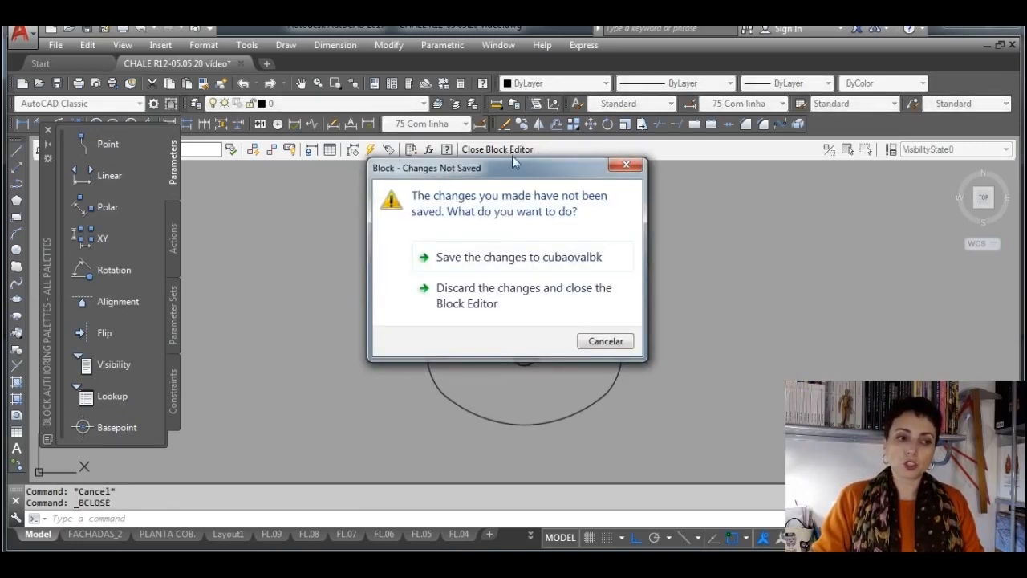
left_click(589, 267)
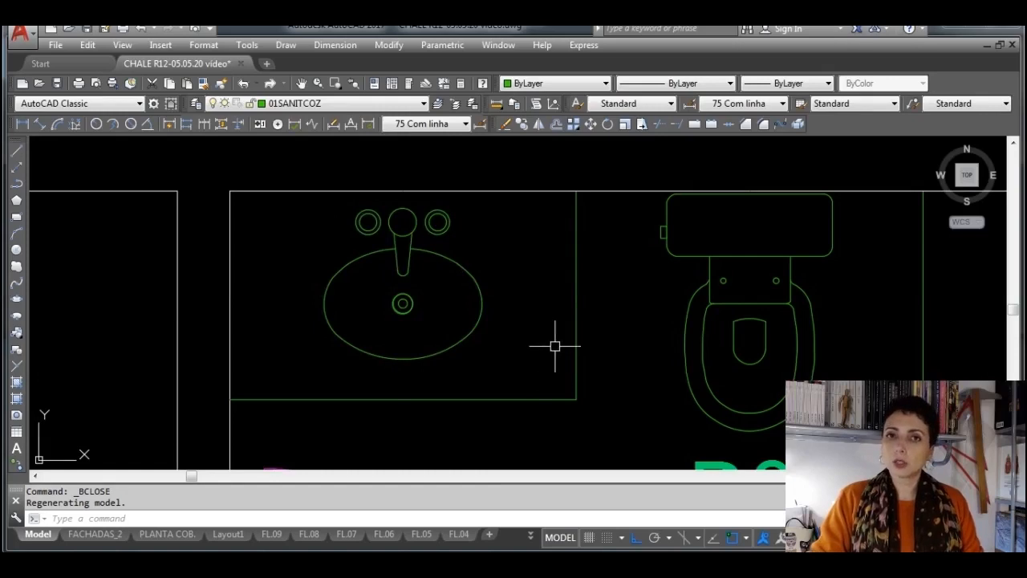
left_click(482, 289)
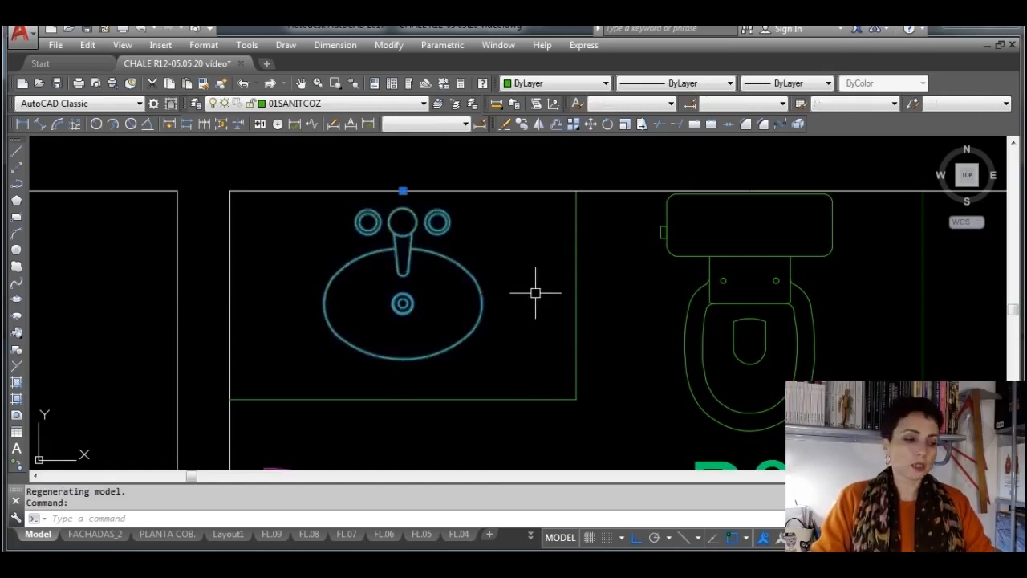
key("Escape")
scroll(536, 290, "down", 2)
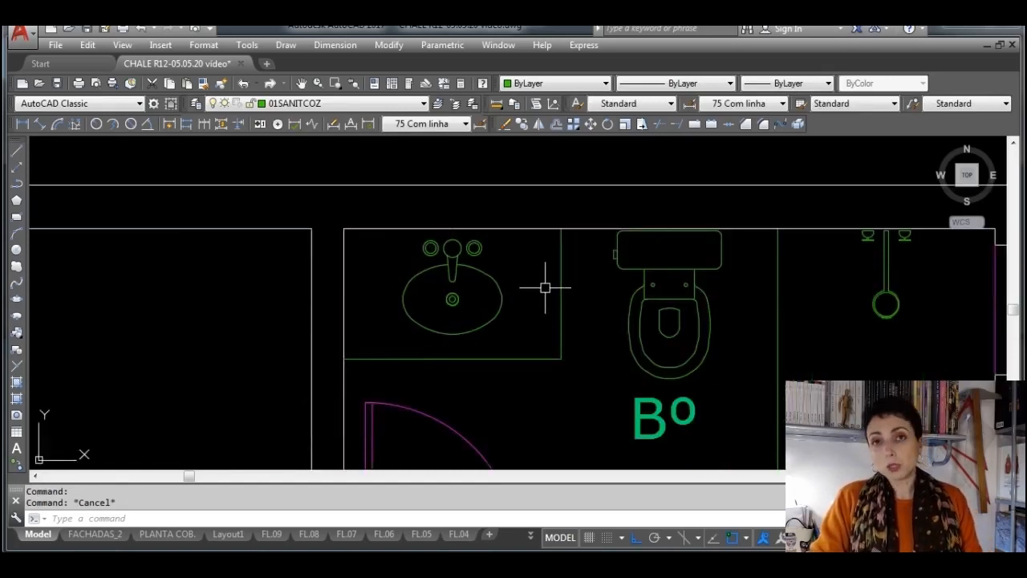
middle_click_drag(689, 304, 566, 292)
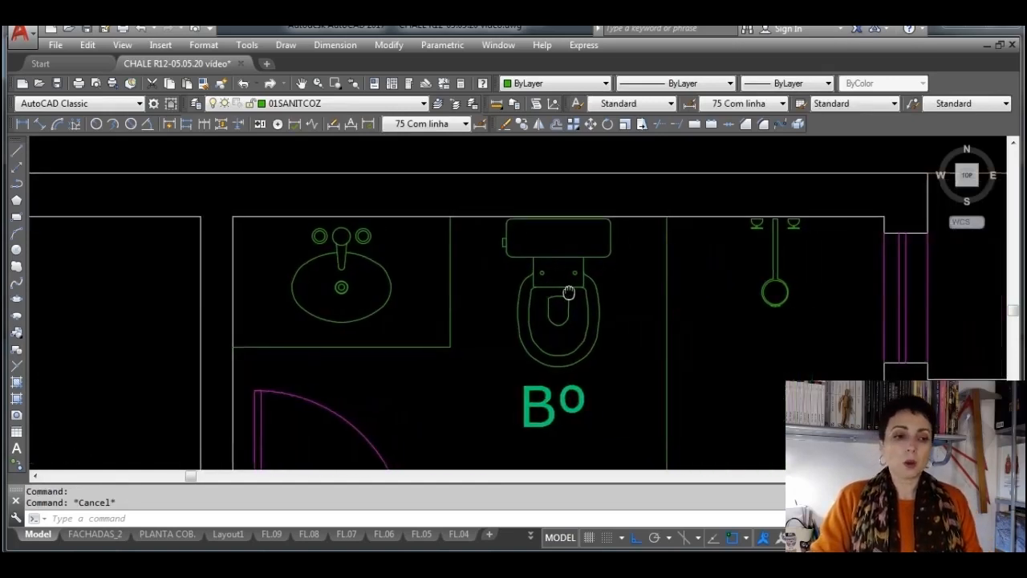
Copy the toilet block from the bathroom to the empty area above the plan
left_click(613, 256)
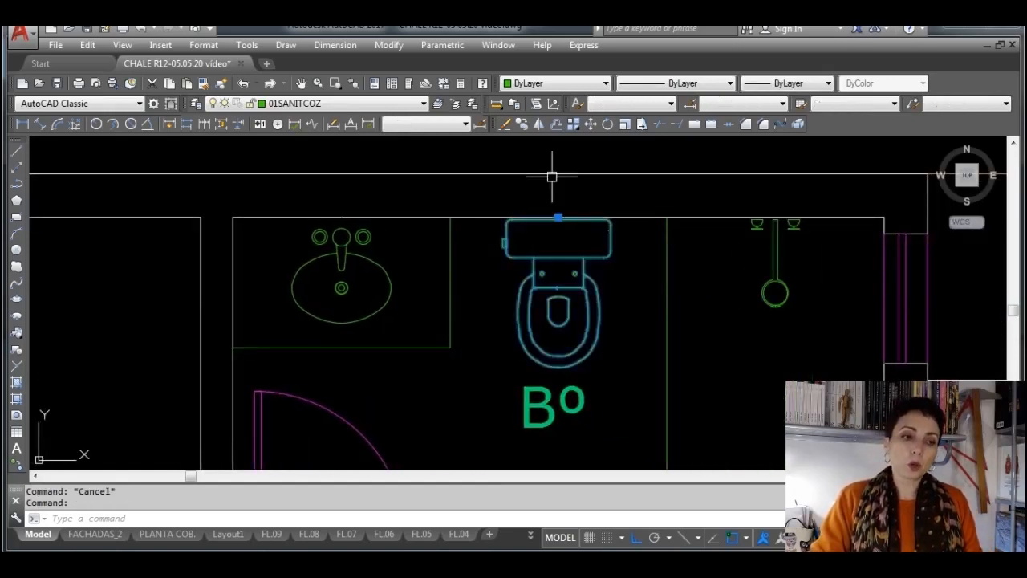
left_click(523, 124)
left_click(586, 277)
scroll(442, 259, "down", 4)
middle_click_drag(442, 259, 460, 333)
left_click(520, 236)
key("Escape")
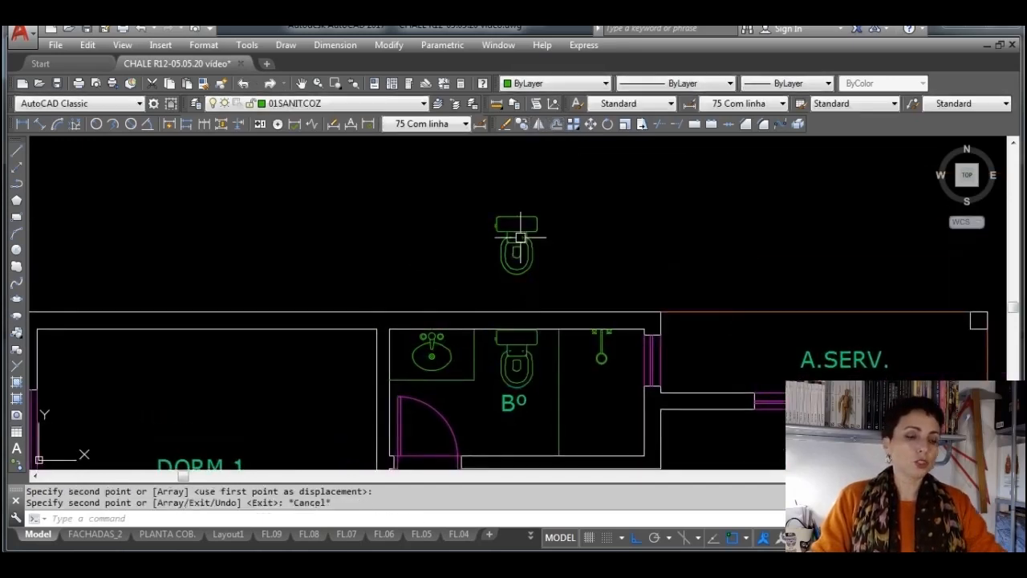
key("Escape")
Select the copied toilet at several parts of its outline to check that it behaves as one block
scroll(526, 242, "up", 4)
left_click(612, 312)
left_click(507, 268)
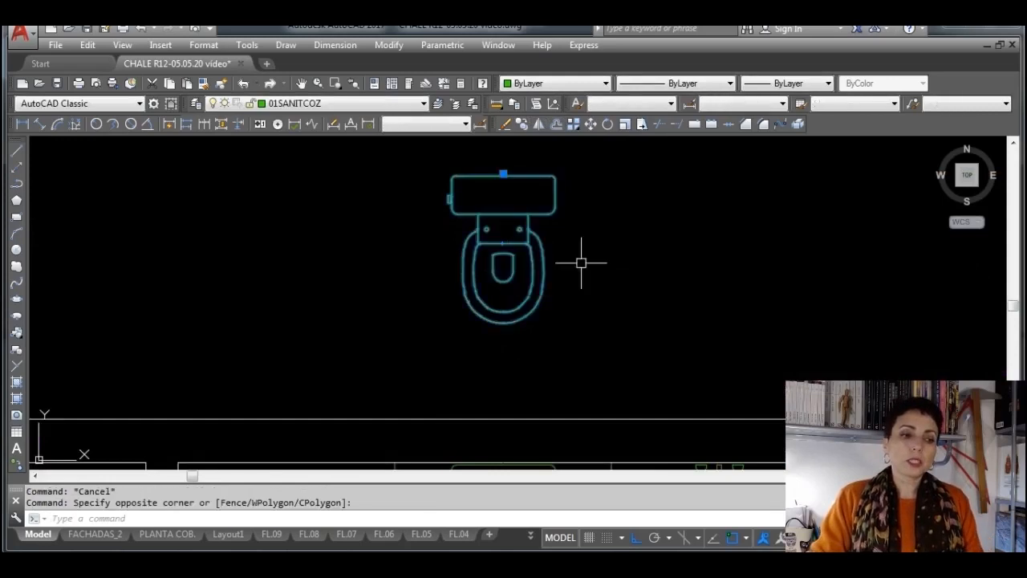
middle_click_drag(581, 262, 506, 287)
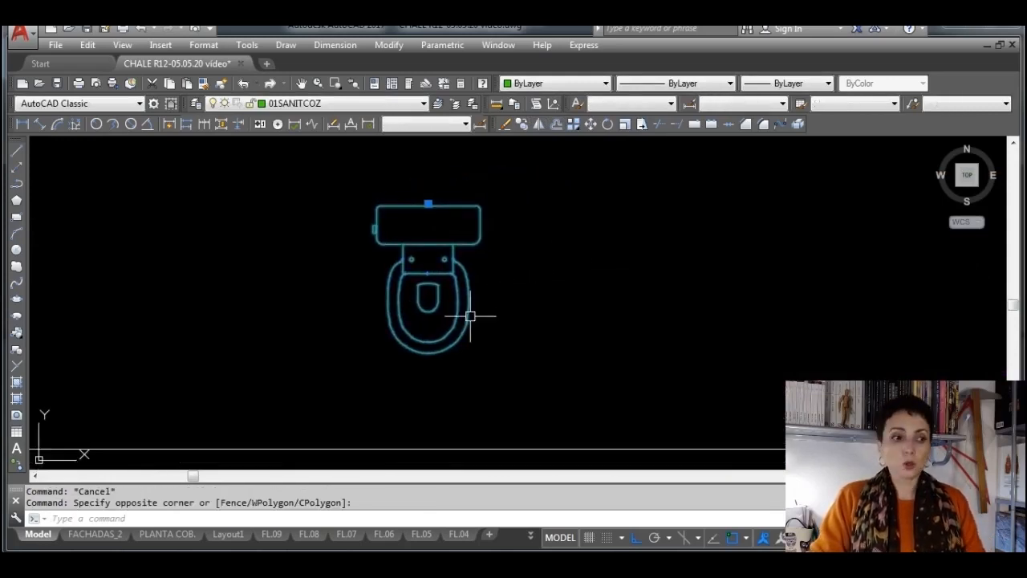
key("Escape")
left_click(430, 308)
key("Escape")
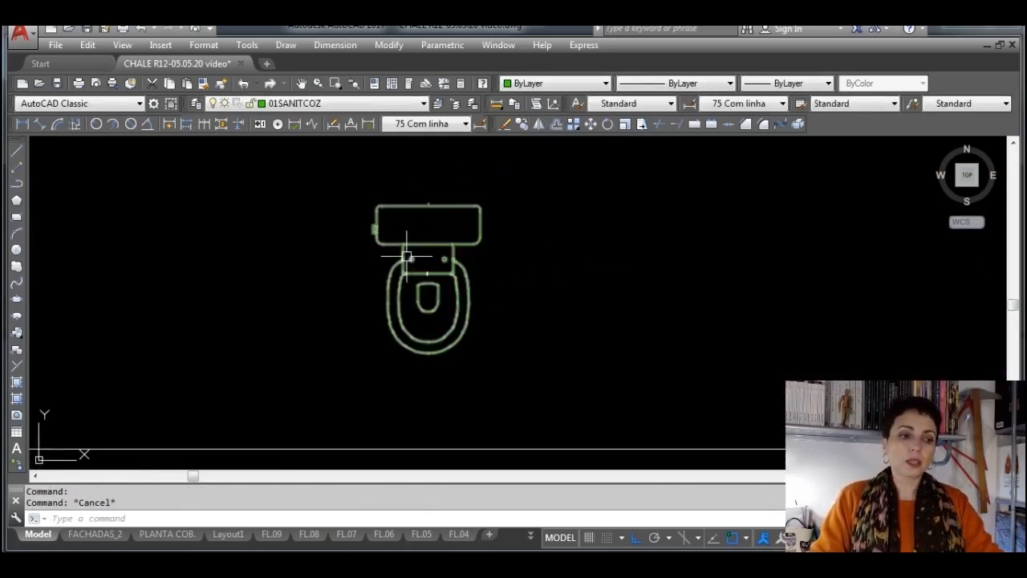
left_click(407, 256)
key("Escape")
Explode the copied toilet block and select all of its pieces to check their layer
left_click(434, 205)
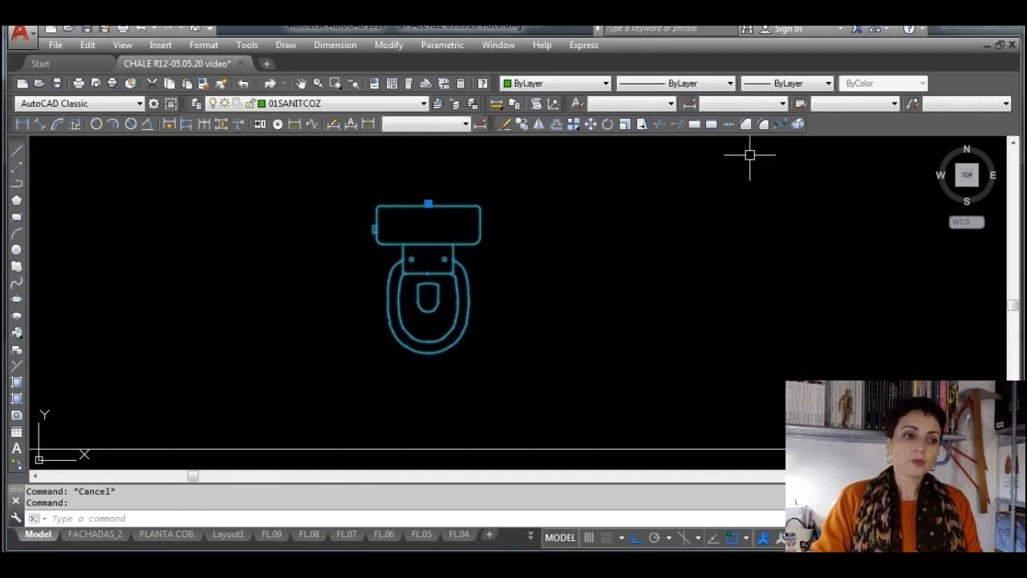
left_click(800, 126)
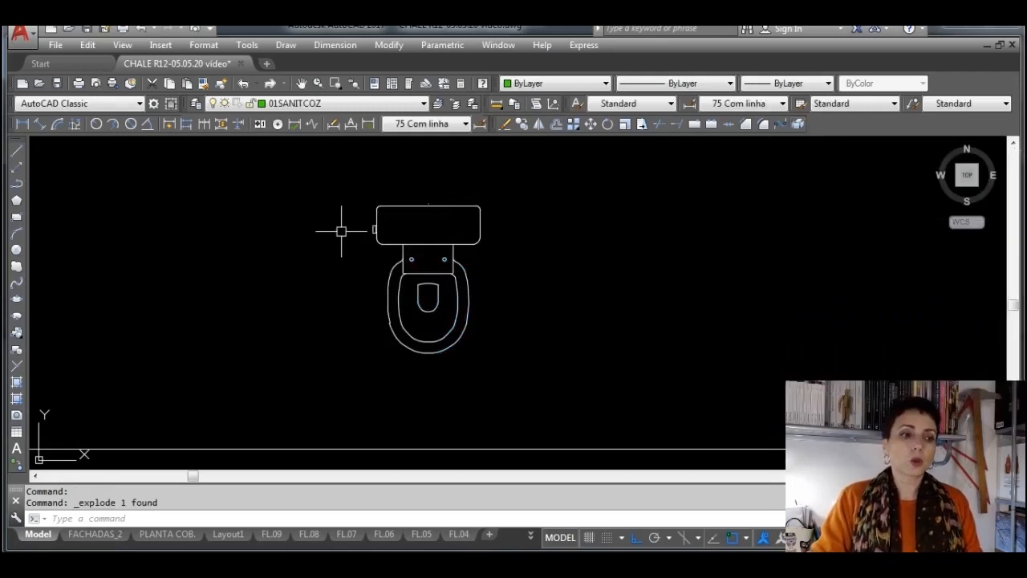
left_click(558, 375)
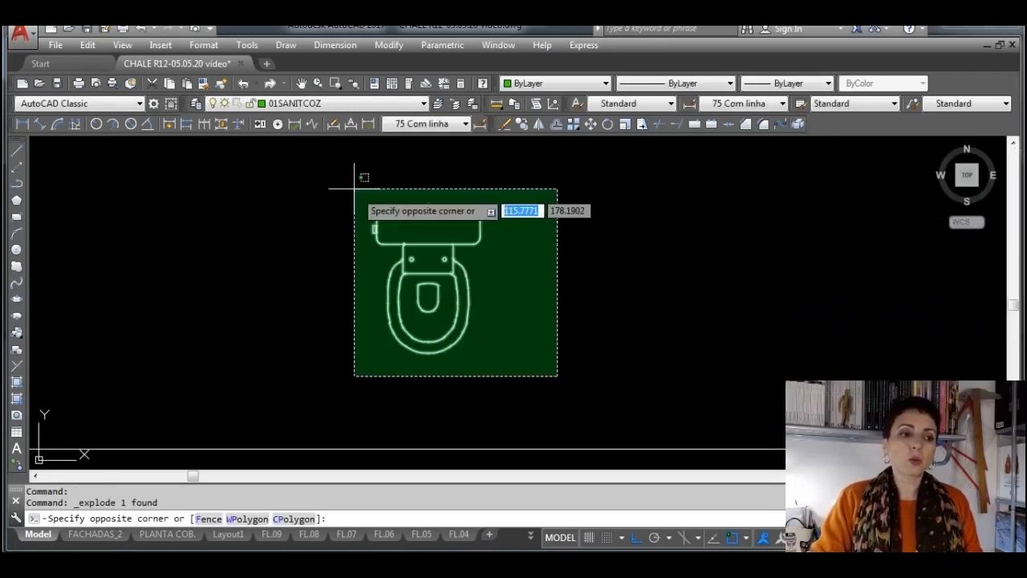
left_click(354, 189)
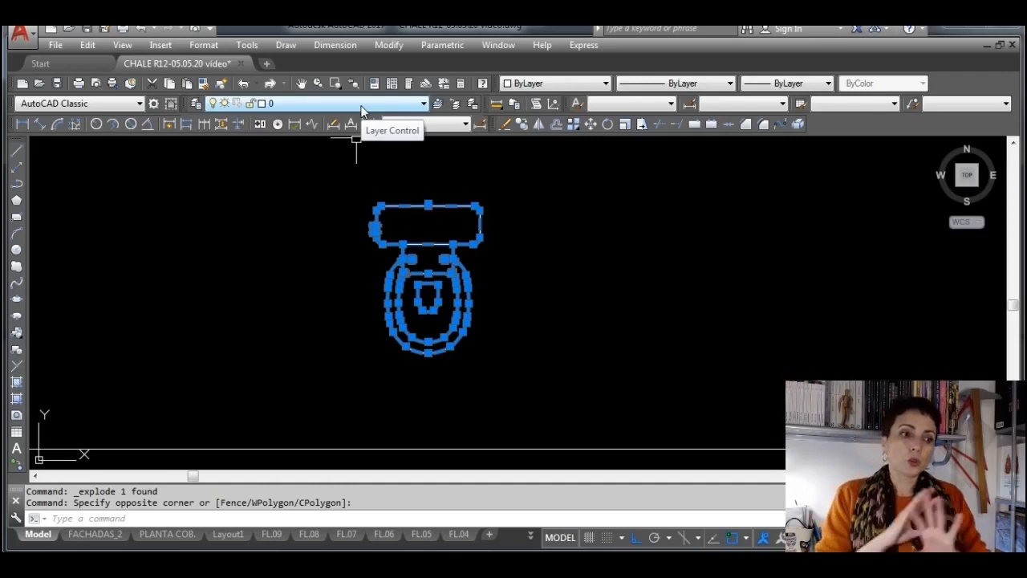
key("Escape")
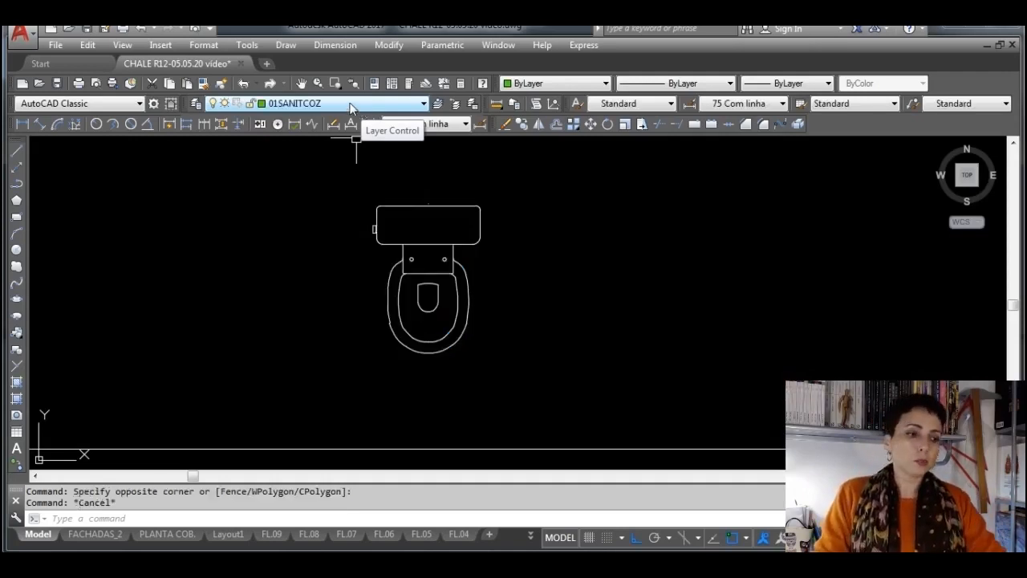
Examine the exploded toilet's separate pieces by selecting the line under the tank, the outer contour and the small inner bowl outline
scroll(489, 240, "up", 4)
left_click(357, 254)
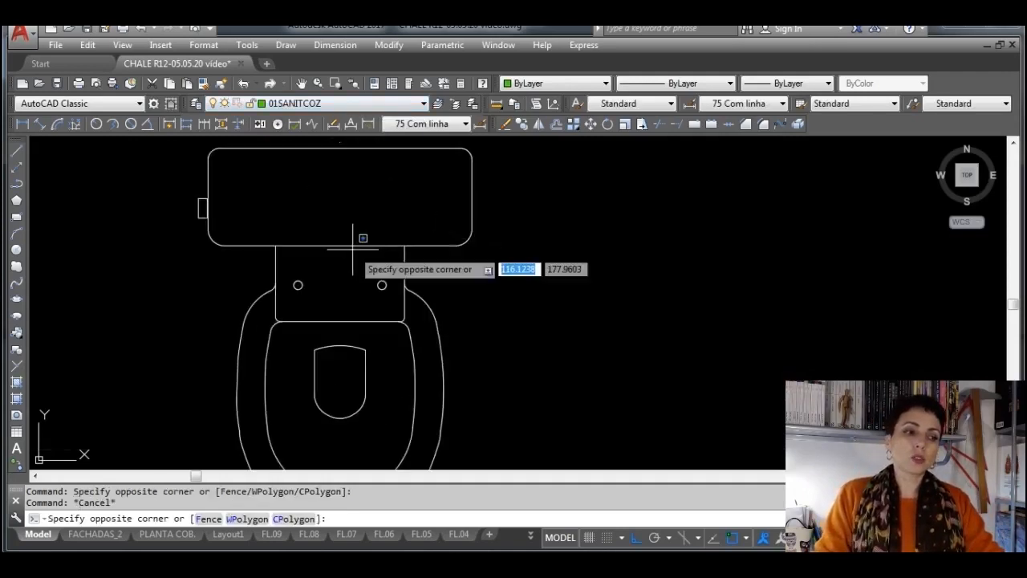
left_click(337, 229)
middle_click_drag(337, 228, 417, 270)
scroll(396, 270, "up", 2)
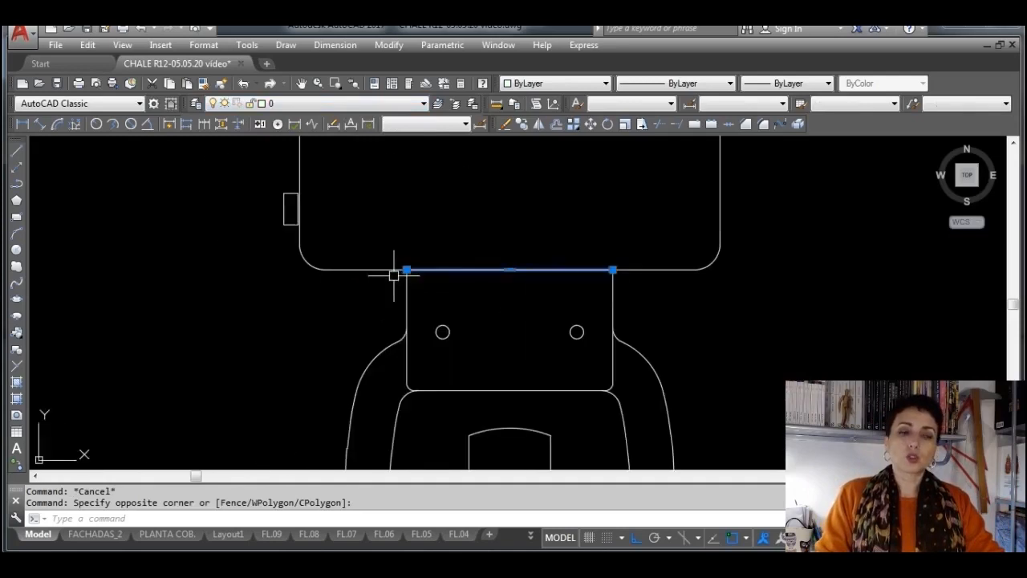
key("Escape")
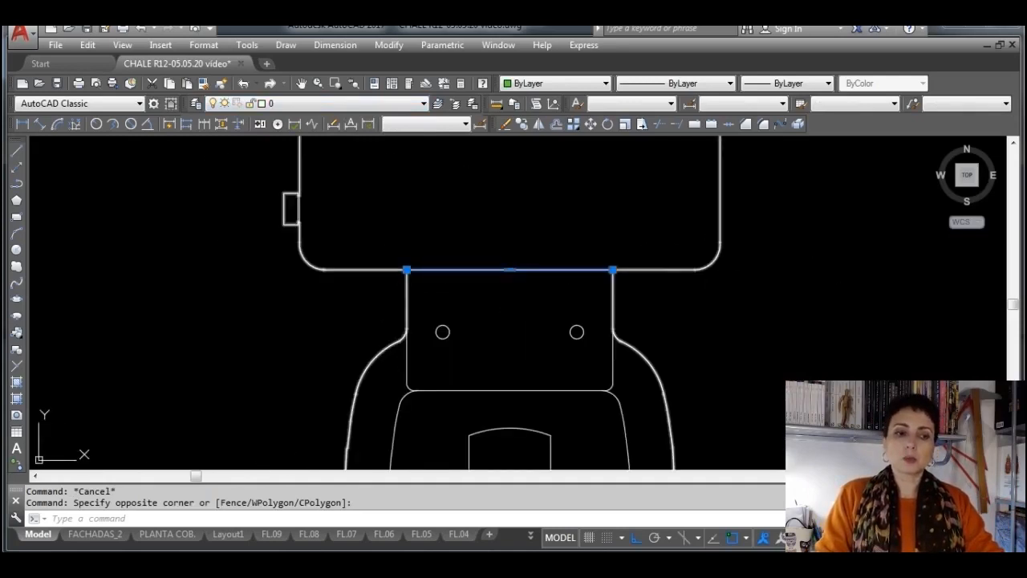
left_click(712, 263)
scroll(621, 256, "down", 3)
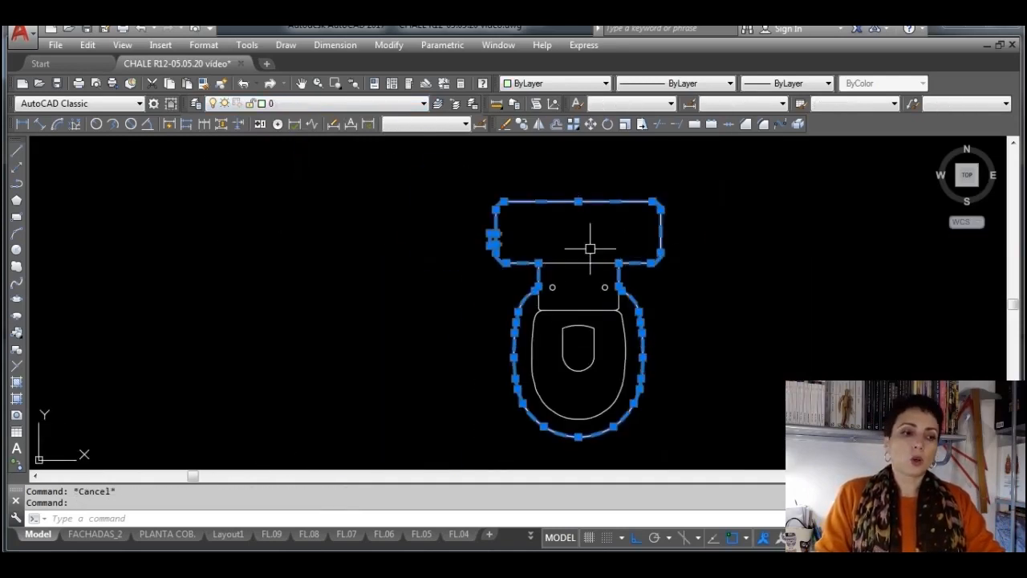
scroll(633, 333, "up", 2)
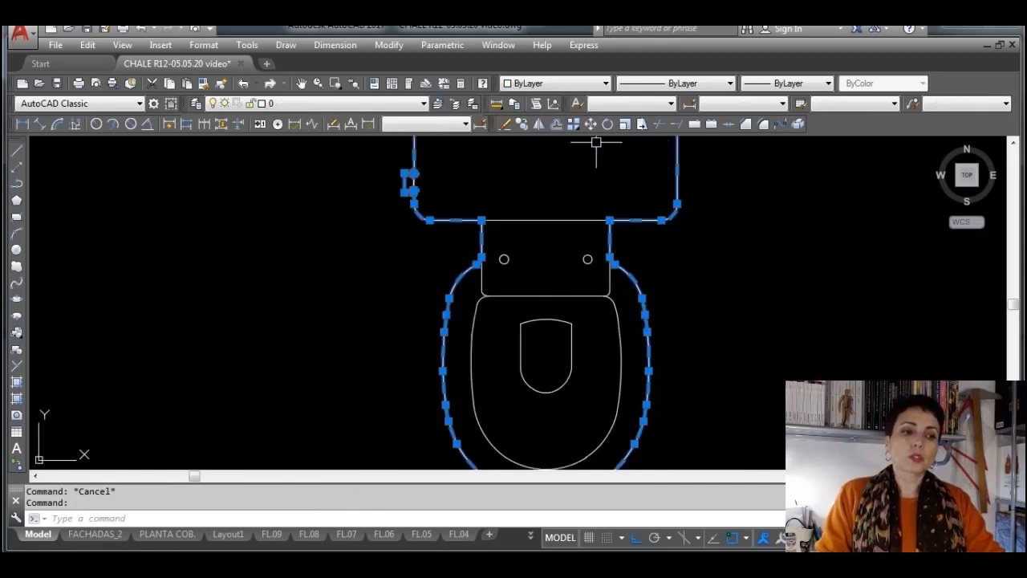
key("Escape")
left_click(571, 329)
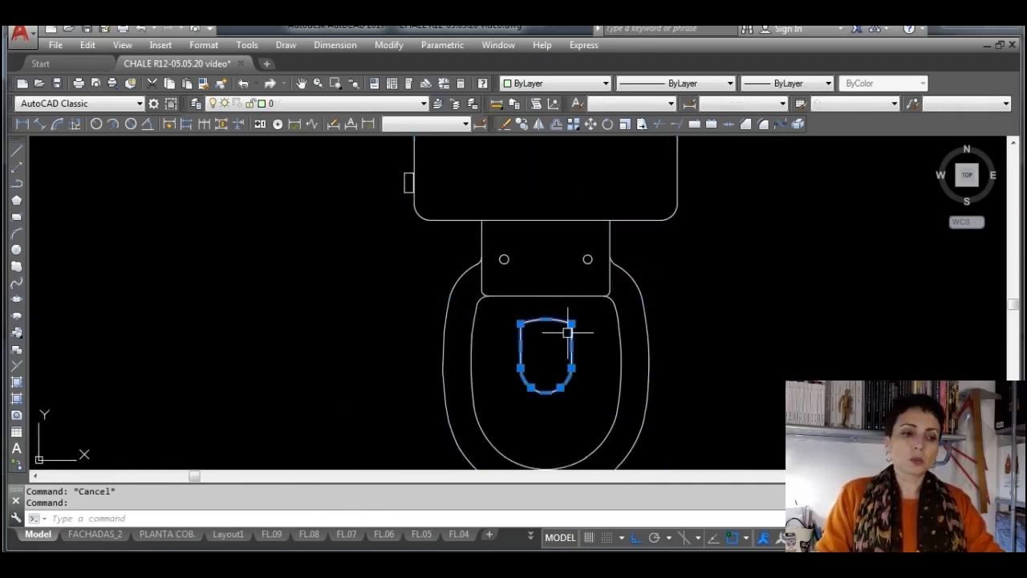
Delete the inner seat outline of the exploded toilet copy
key("ctrl+z")
key("ctrl+z")
key("ctrl+z")
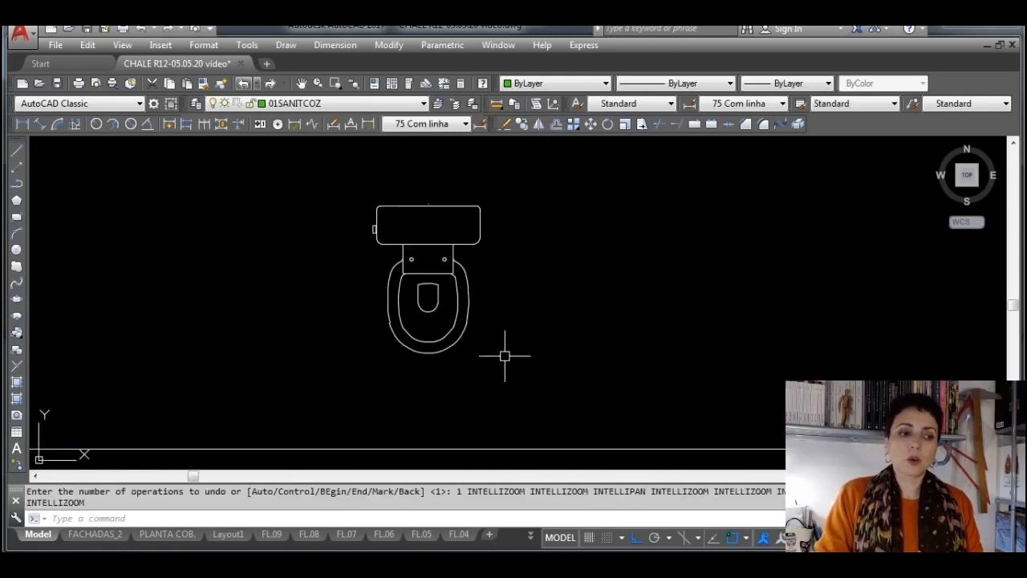
left_click(454, 323)
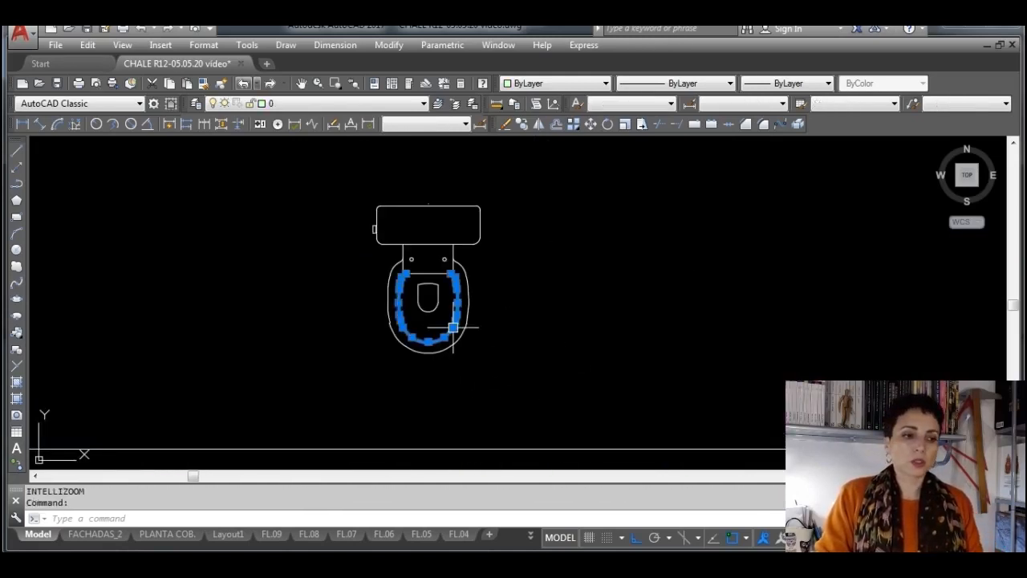
mouse_move(453, 330)
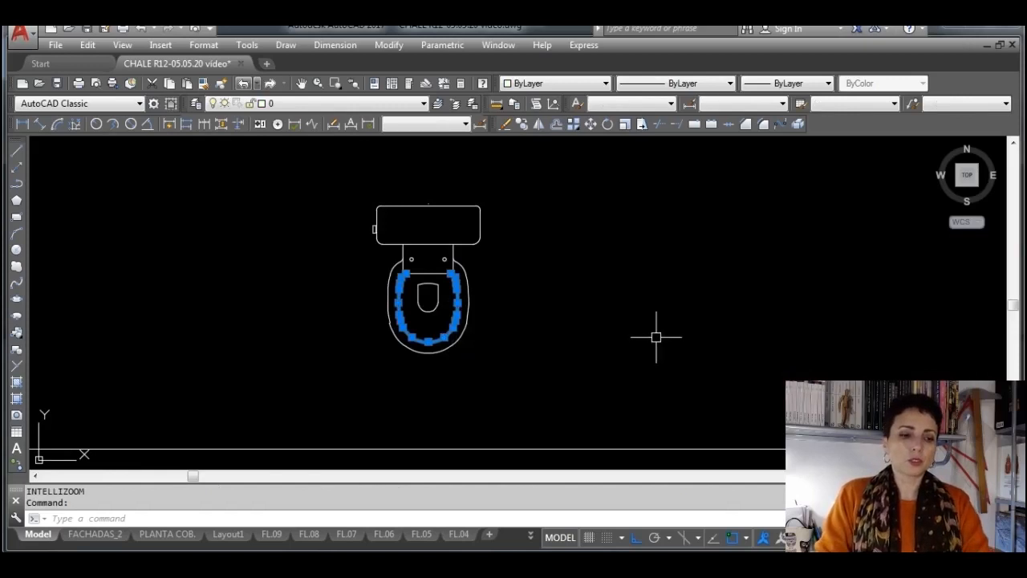
key("Delete")
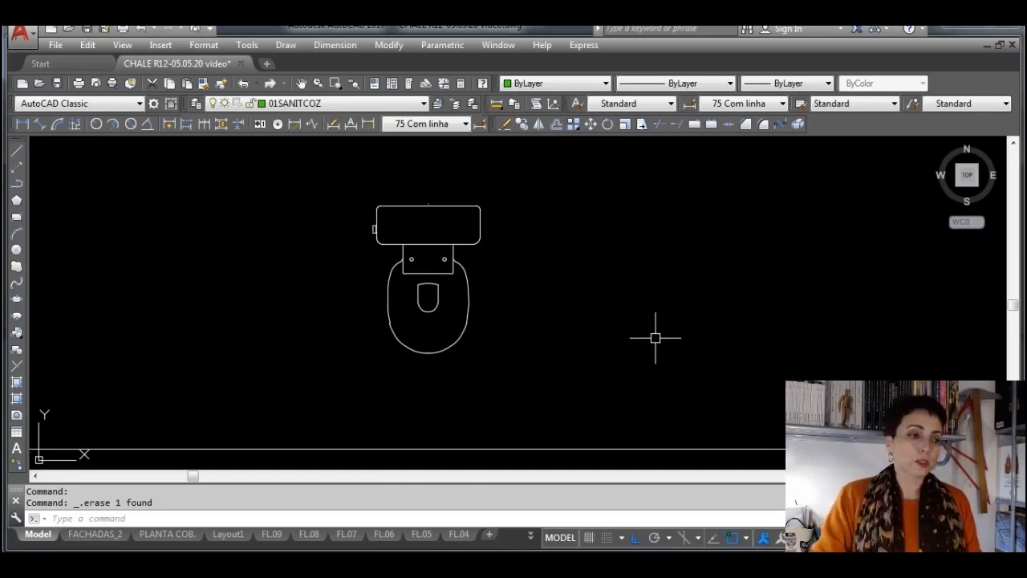
Look through the drawing's block names for insertion and open the browser for external drawing files
left_click(17, 332)
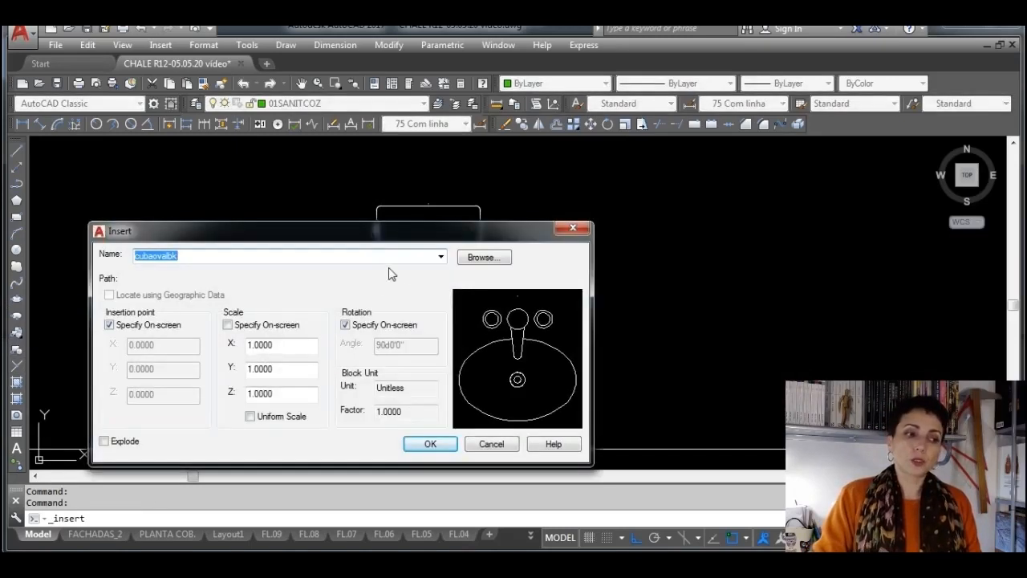
left_click(441, 256)
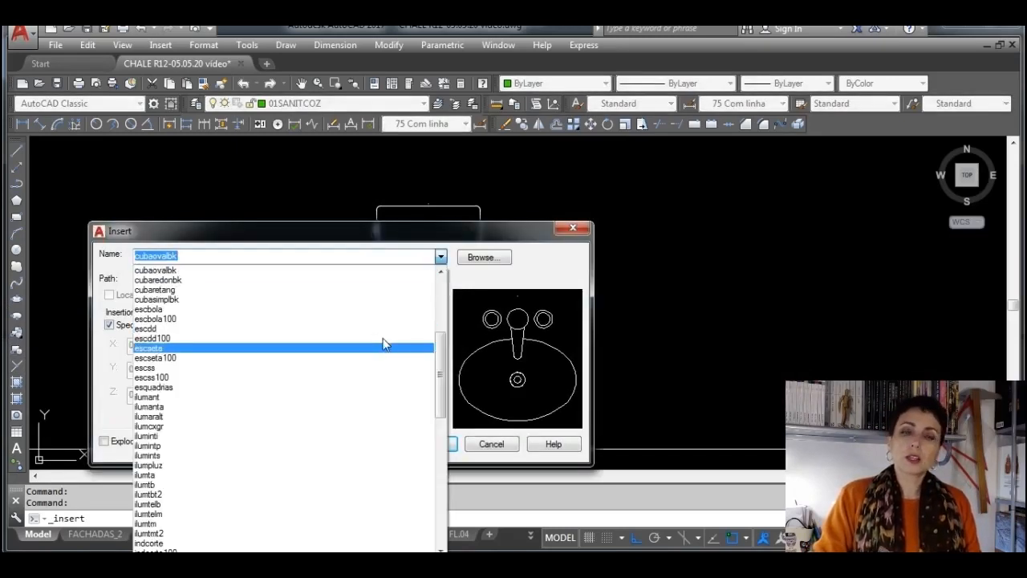
scroll(265, 361, "down", 6)
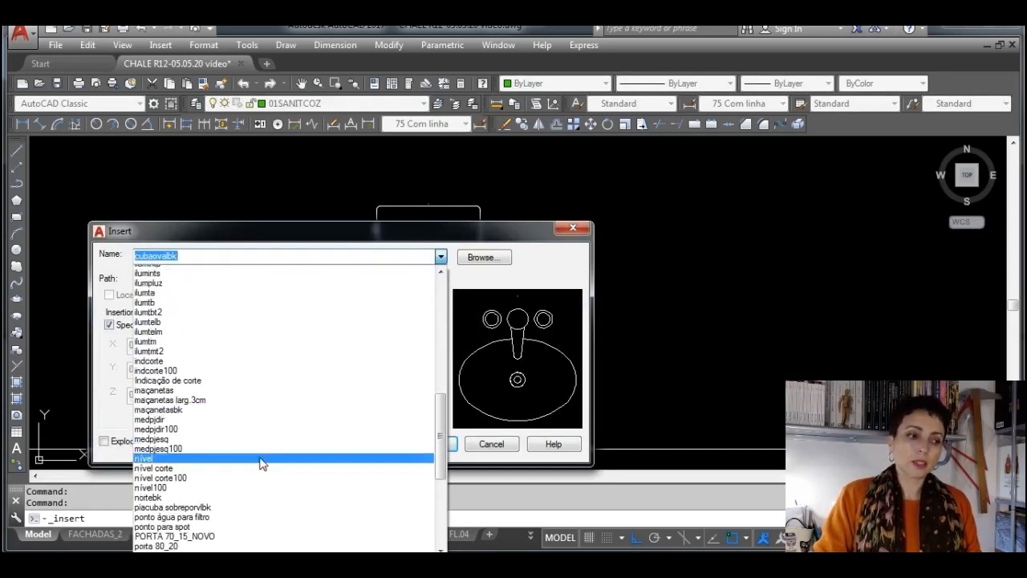
scroll(253, 477, "down", 2)
scroll(252, 489, "up", 6)
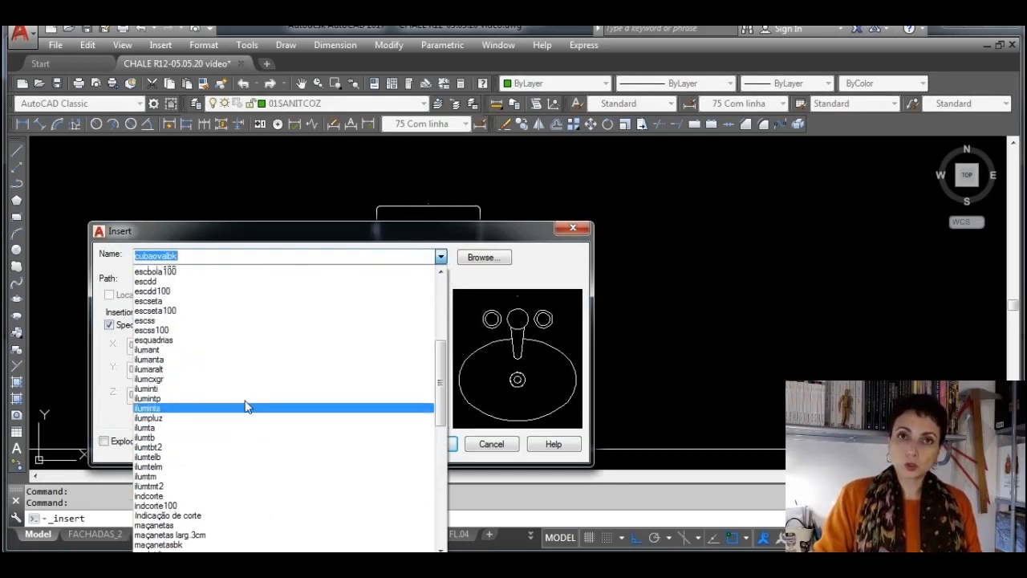
scroll(246, 405, "up", 8)
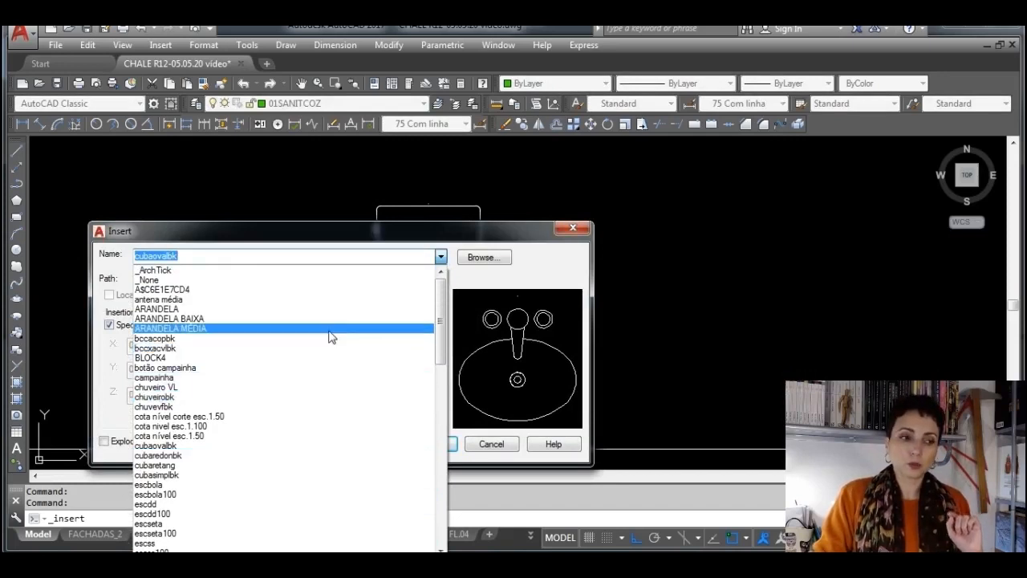
left_click(482, 265)
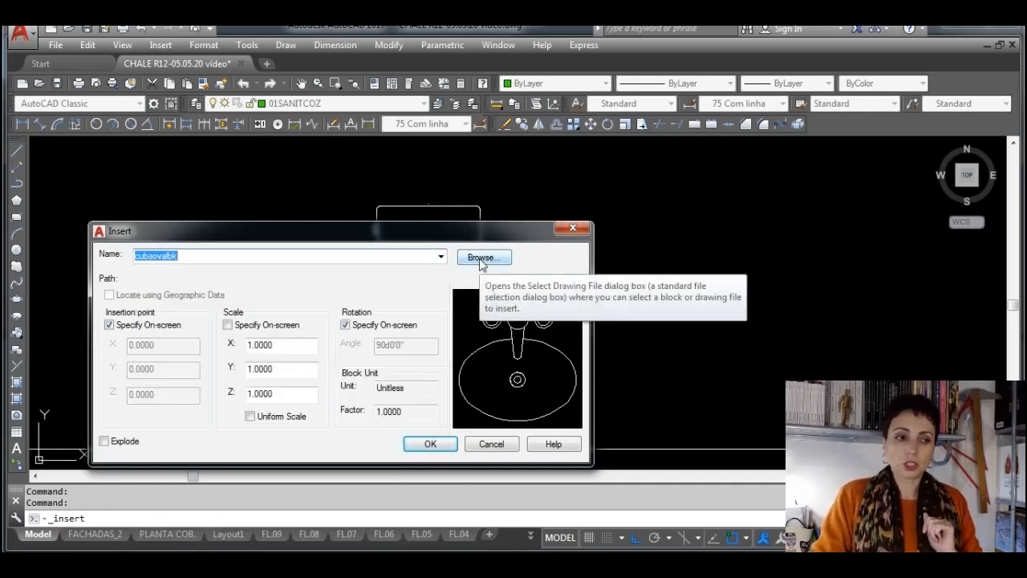
left_click(481, 259)
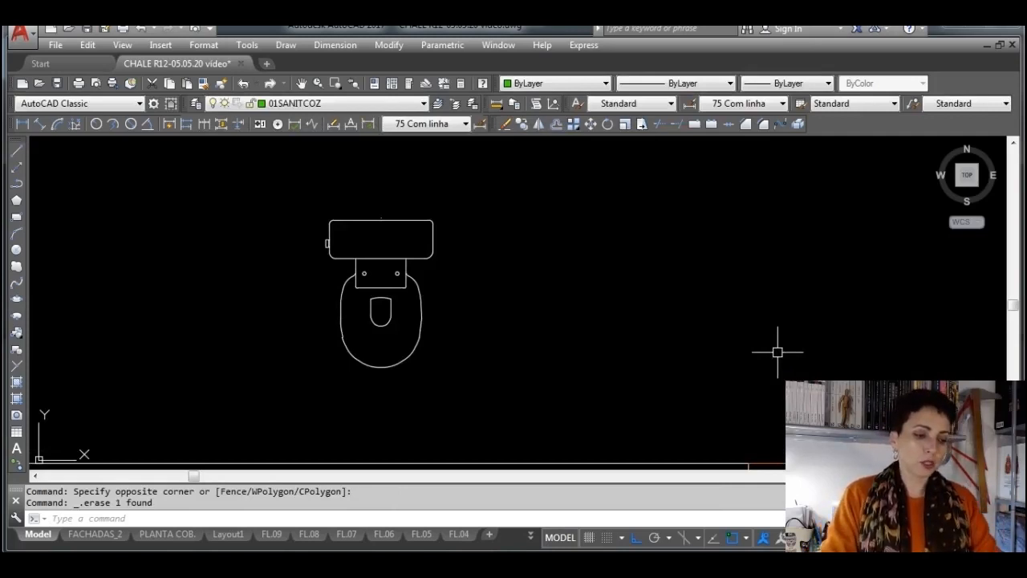
type("w")
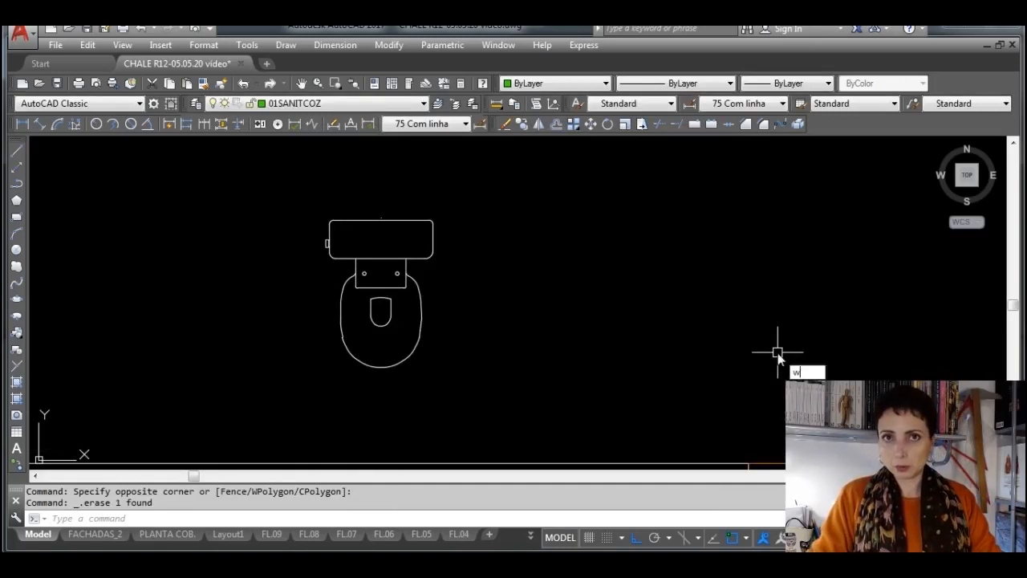
key("Escape")
key("Escape")
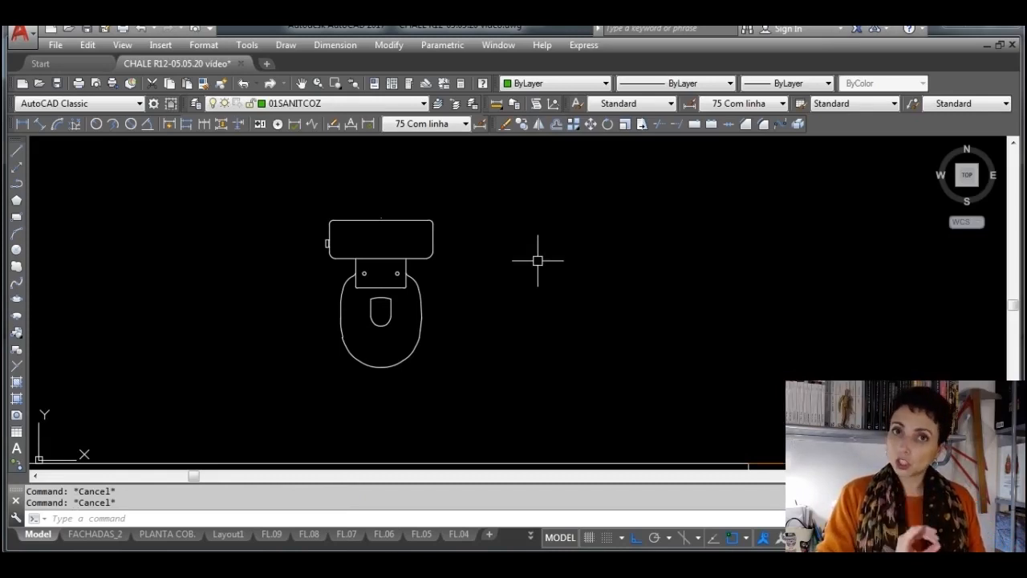
Start WBLOCK and pick the endpoint of the small mark above the toilet tank's centre as the insertion base point
type("wblo")
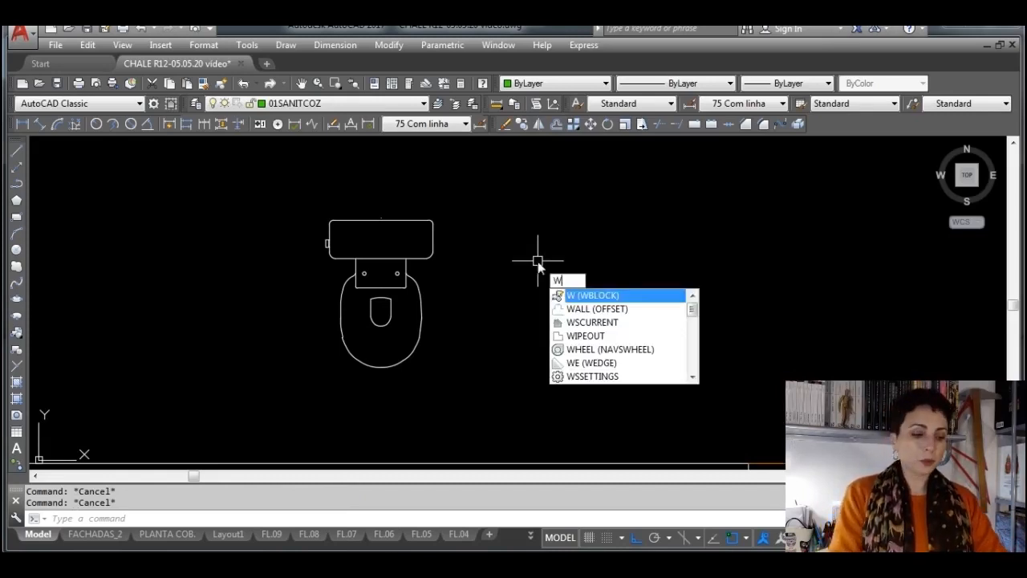
type("ck")
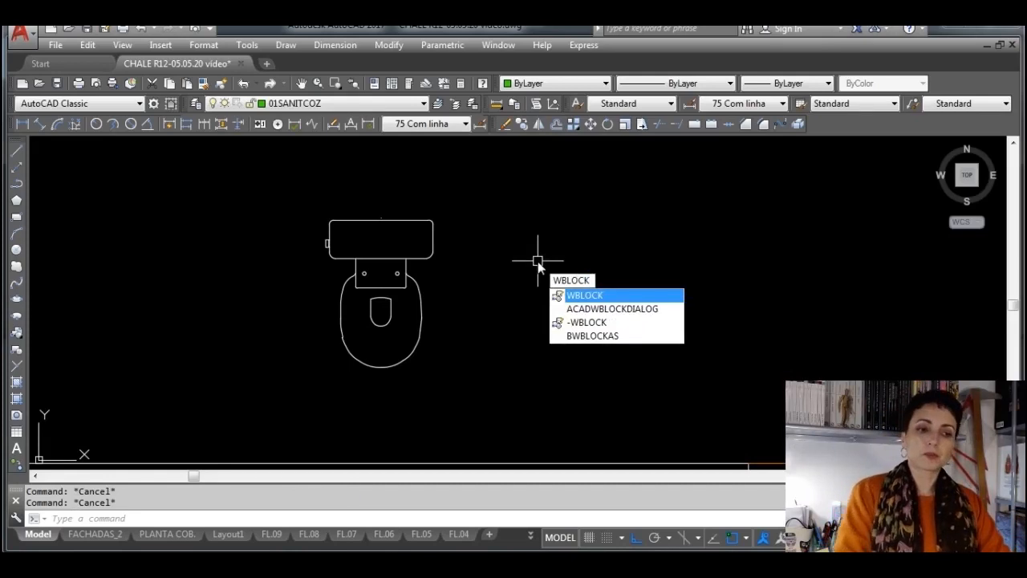
key("Return")
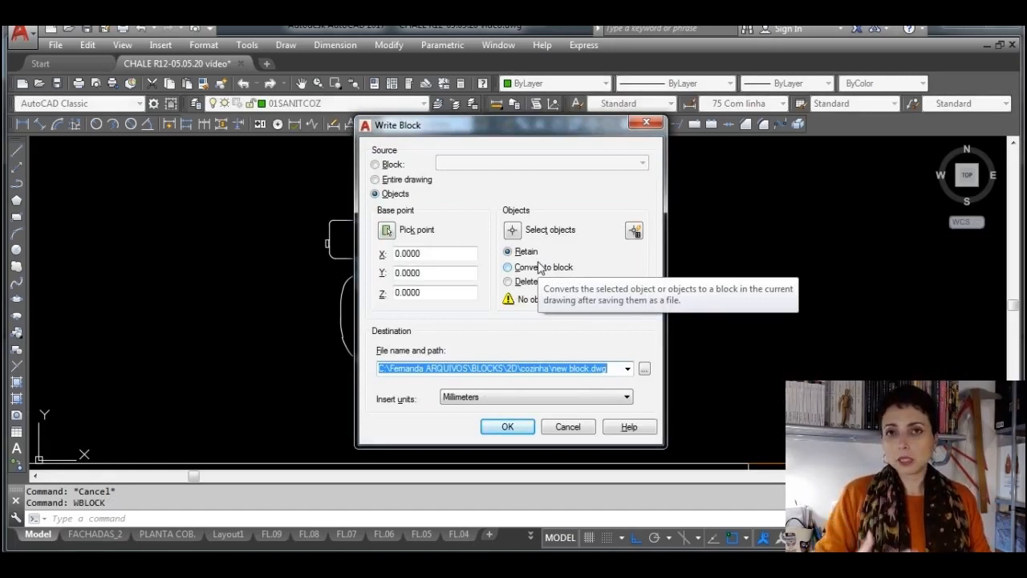
left_click(386, 230)
scroll(369, 196, "up", 4)
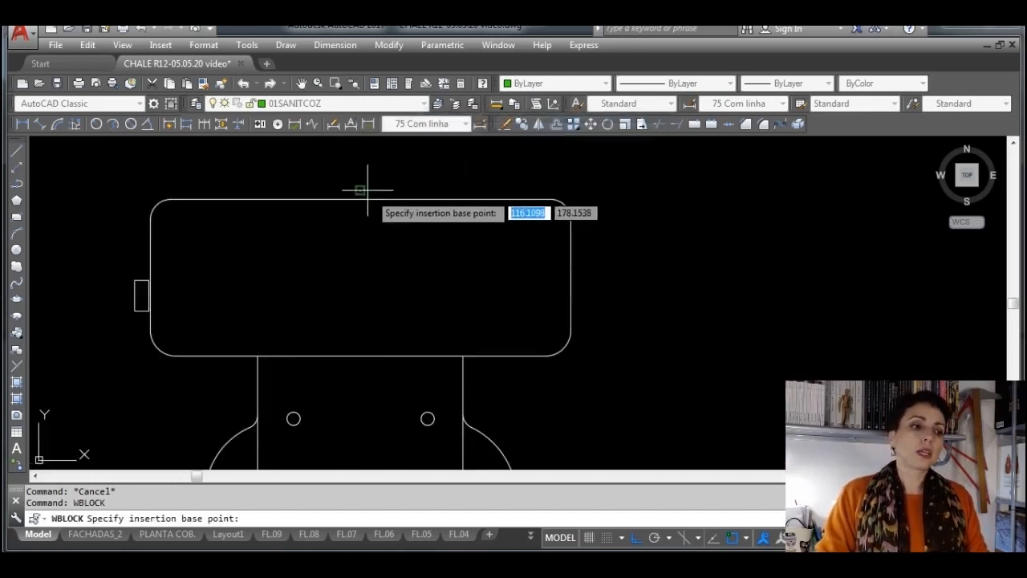
scroll(367, 190, "up", 5)
scroll(345, 220, "down", 3)
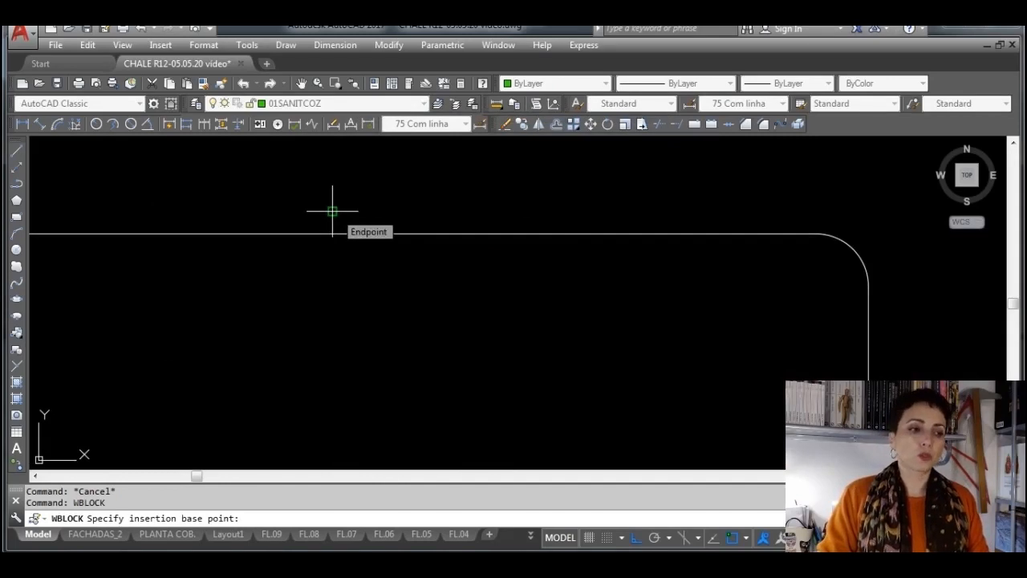
left_click(333, 211)
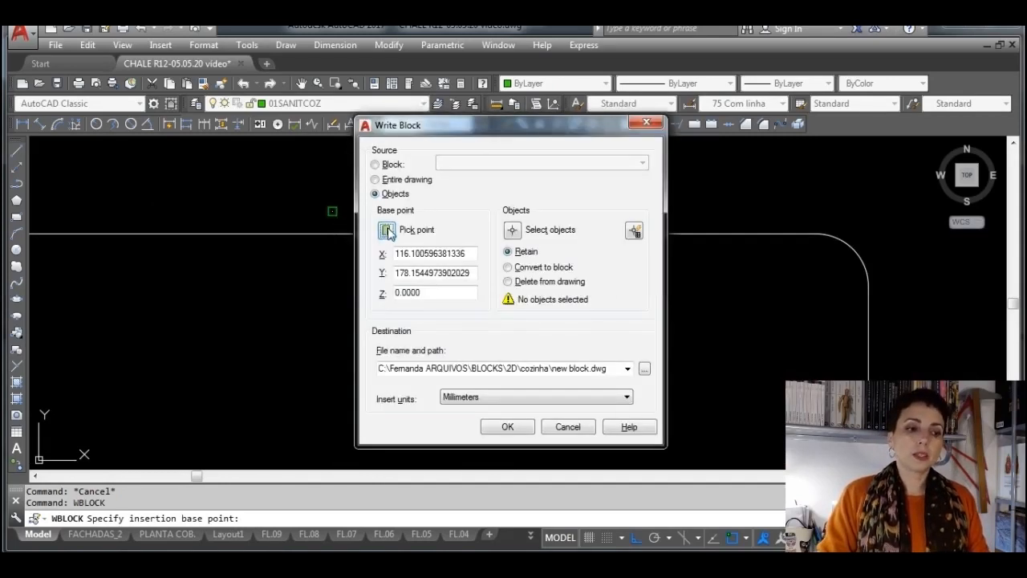
Select all the pieces of the modified toilet copy as the objects to write to the new block file
left_click(512, 230)
scroll(594, 264, "down", 5)
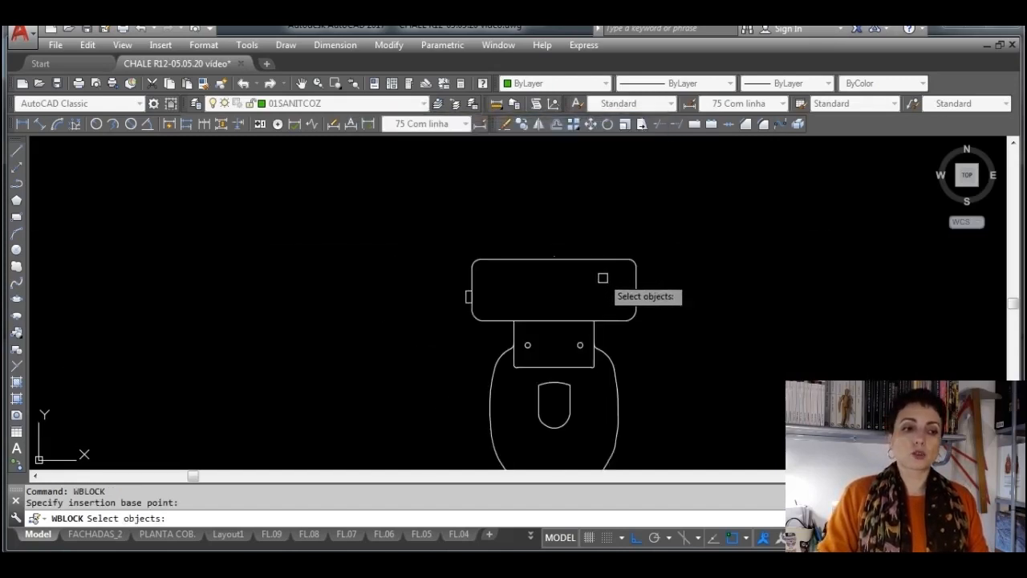
scroll(687, 398, "down", 3)
left_click(701, 401)
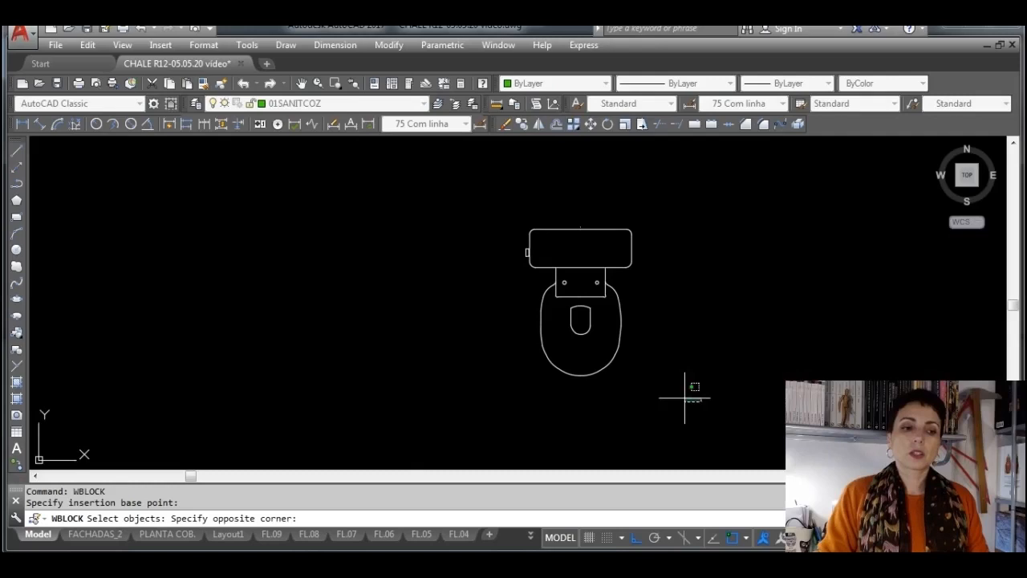
left_click(485, 229)
key("Return")
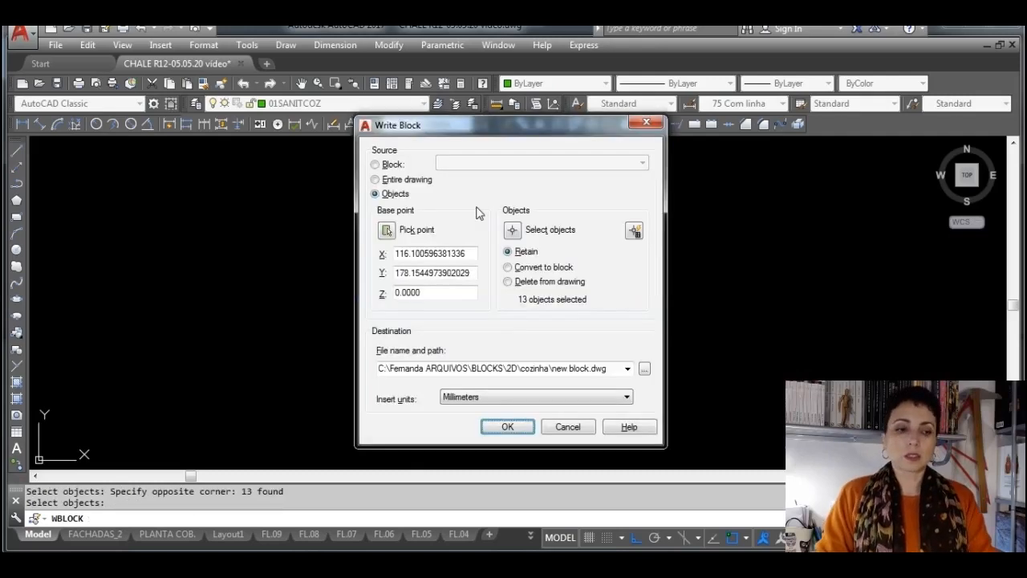
Set the destination to TESTE BACIA in the 2D blocks folder and write the toilet block file
left_click(645, 369)
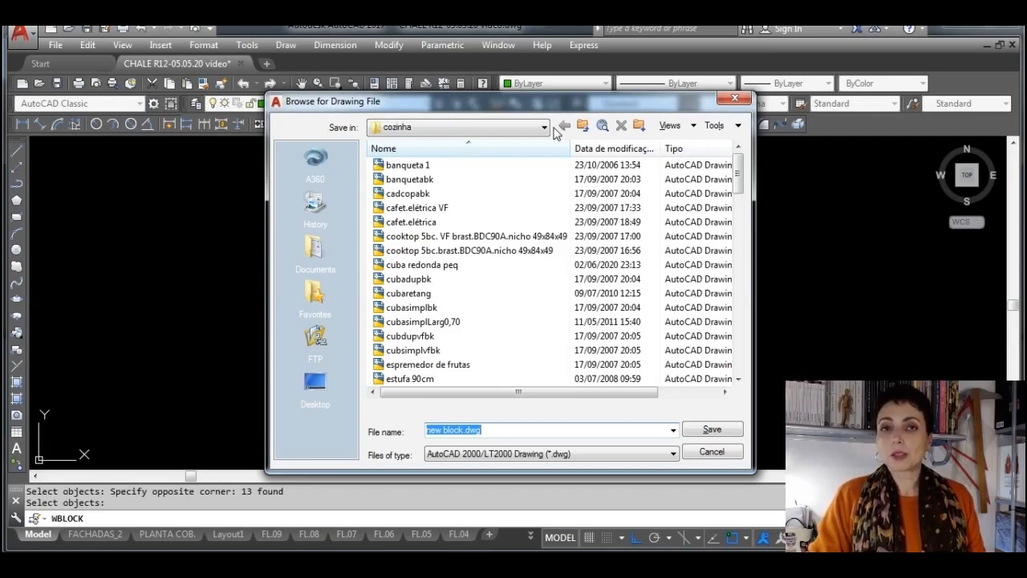
left_click(583, 127)
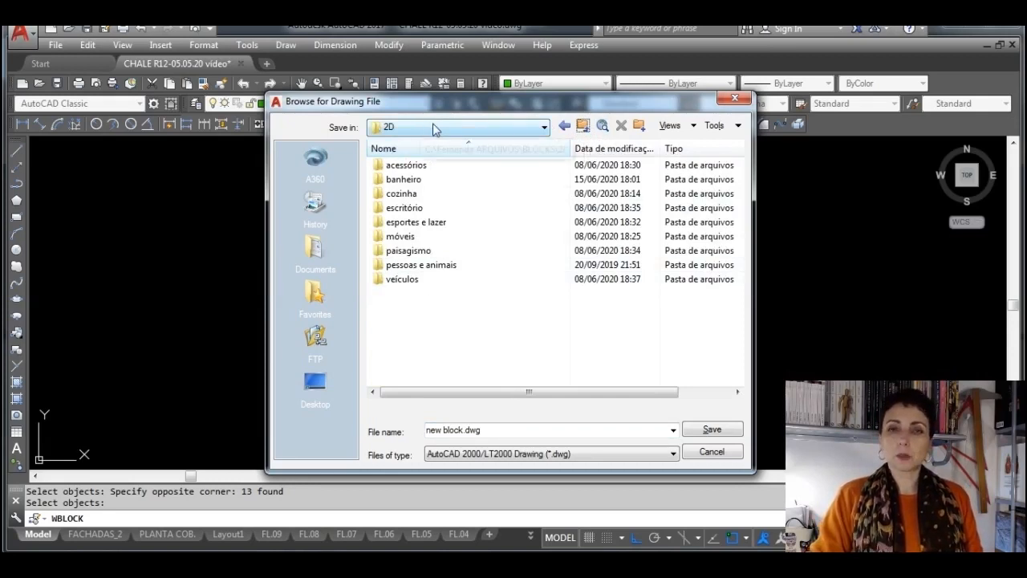
left_click(508, 429)
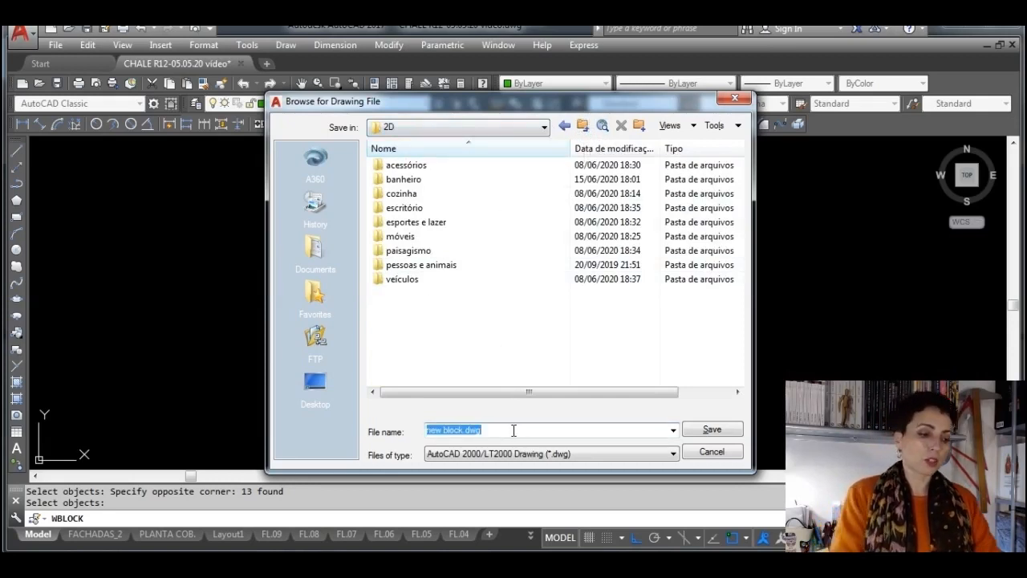
type("TESTE")
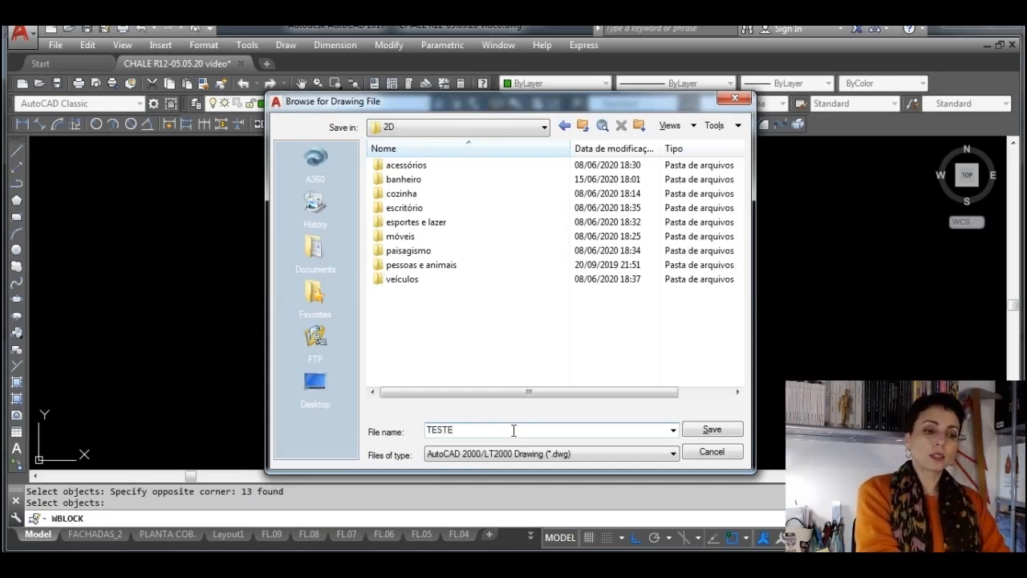
type(" BACIA")
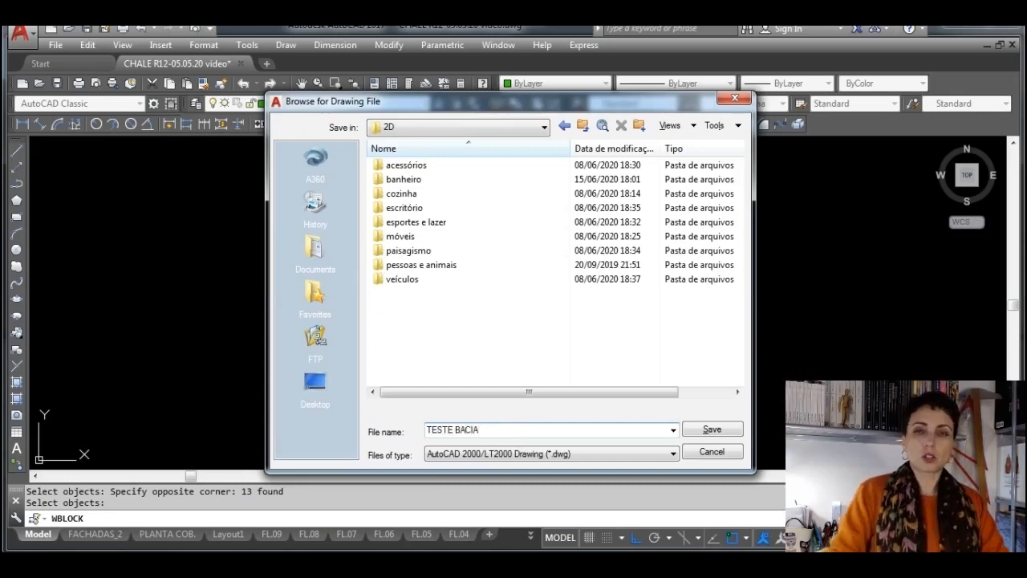
left_click(713, 430)
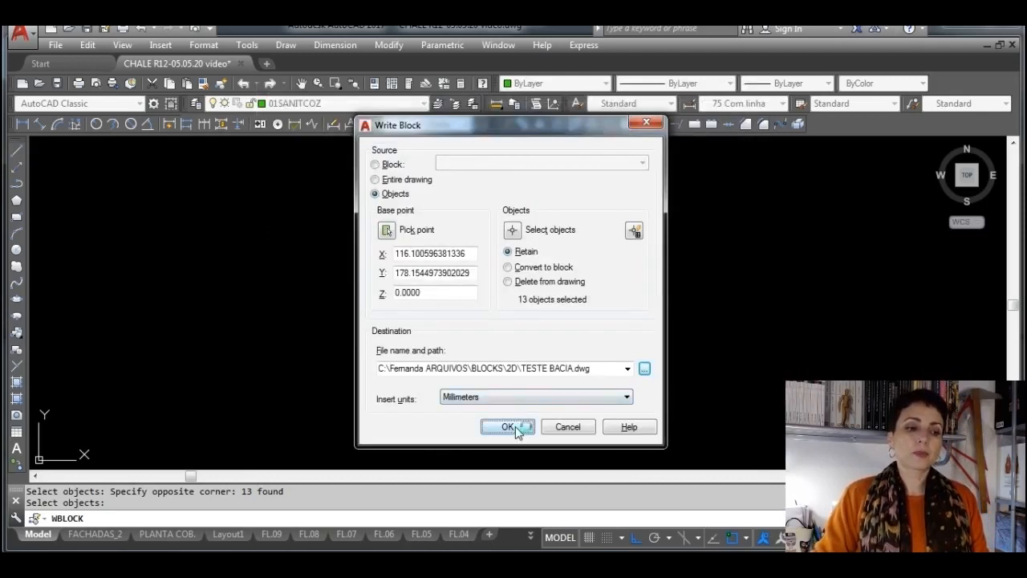
left_click(516, 431)
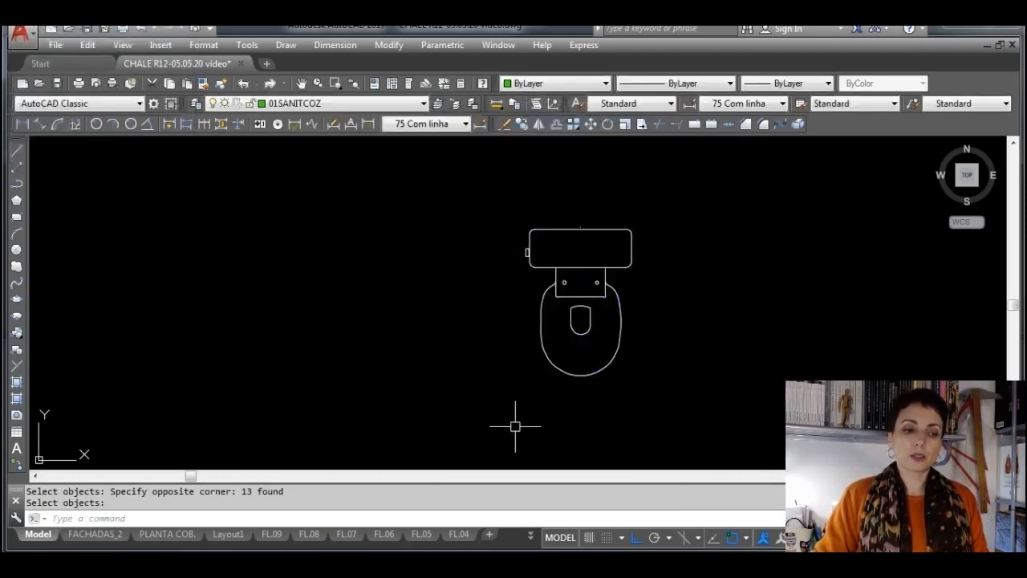
Select the whole white toilet copy to check whether its pieces are still separate objects, and clear the selection
left_click(709, 438)
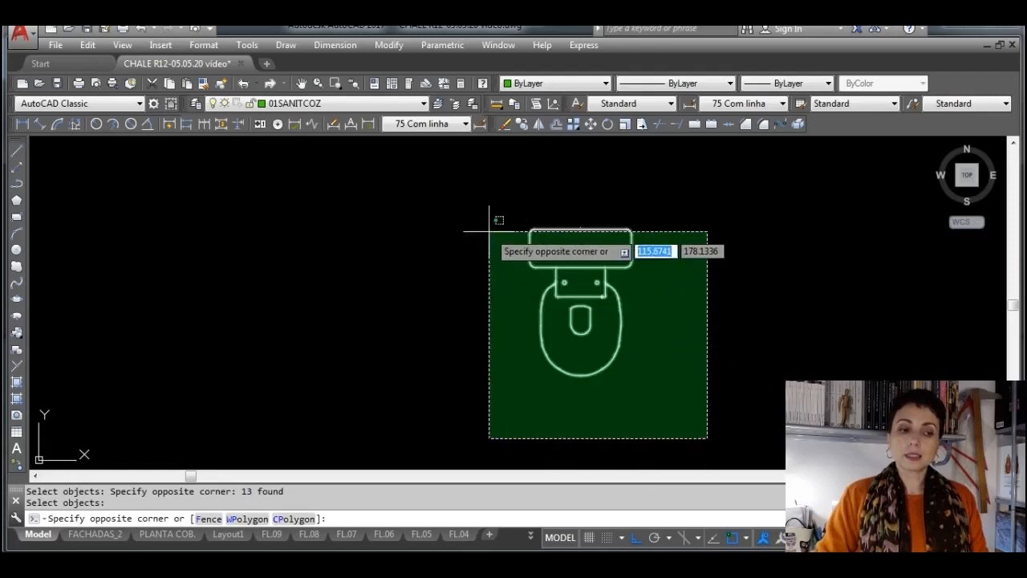
left_click(463, 199)
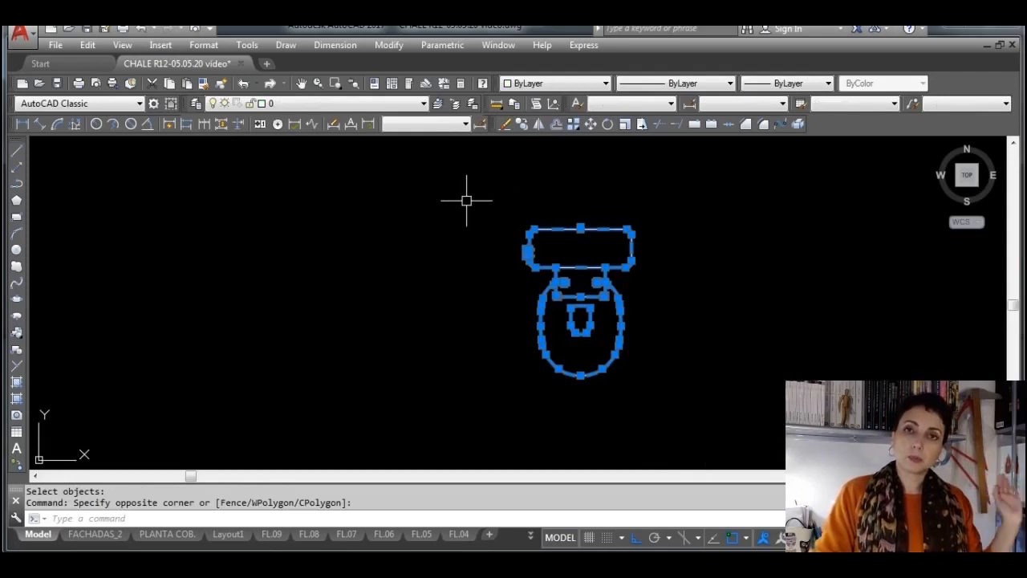
key("Escape")
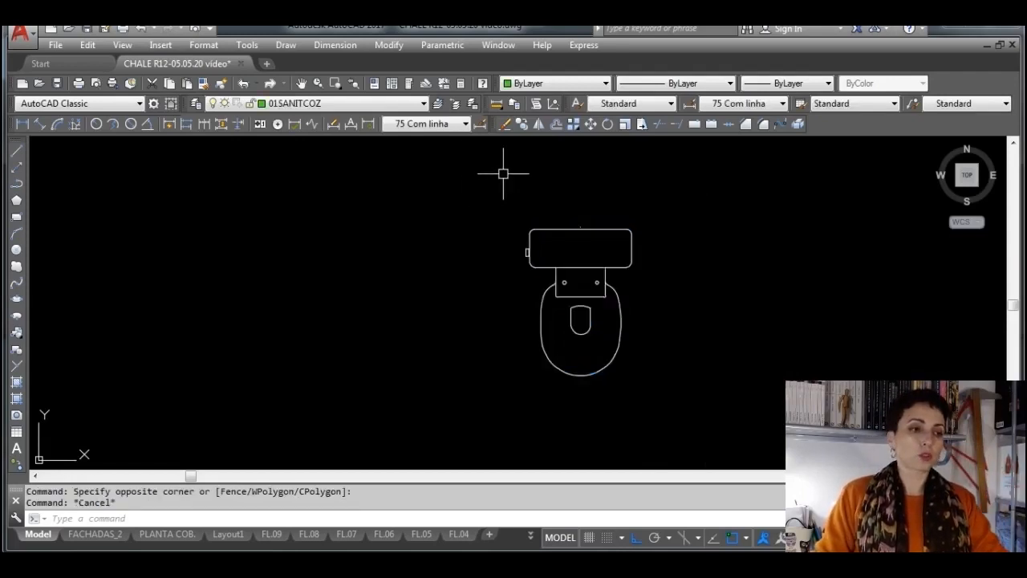
Make 01ACE the current layer and insert TESTE BACIA from the 2D folder beside the white toilet copy at 0° rotation
left_click(422, 104)
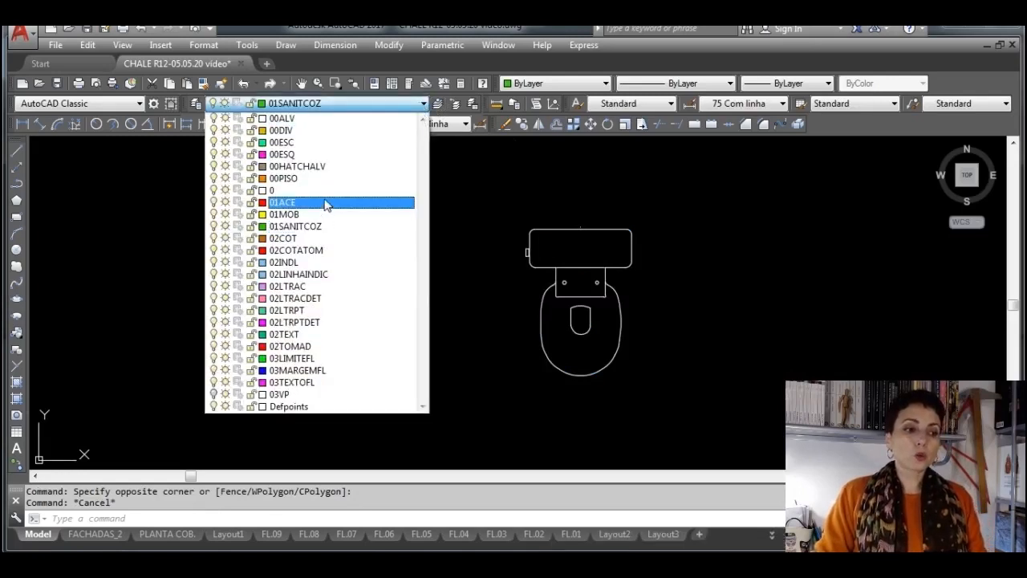
left_click(325, 202)
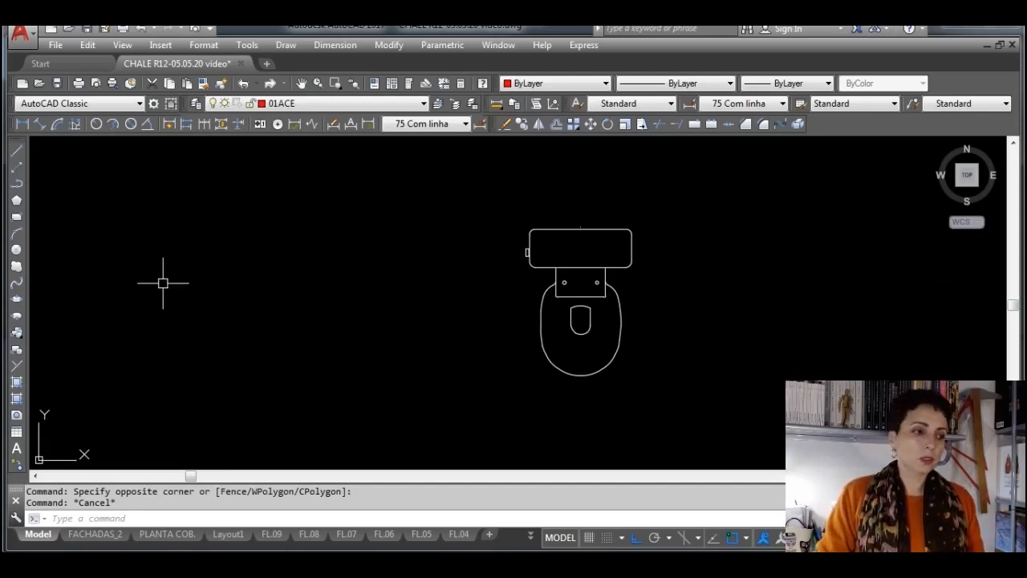
left_click(16, 332)
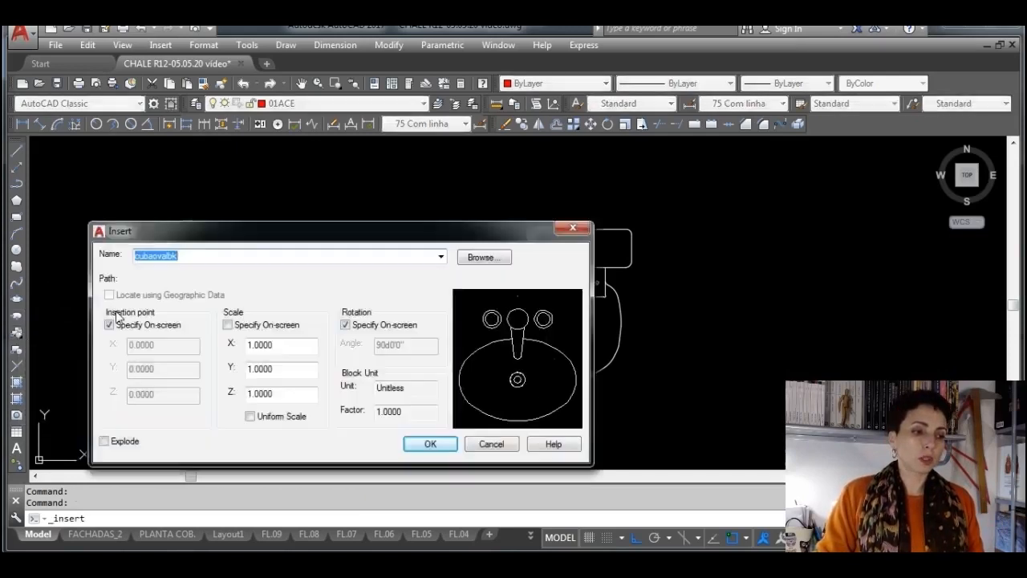
left_click(472, 258)
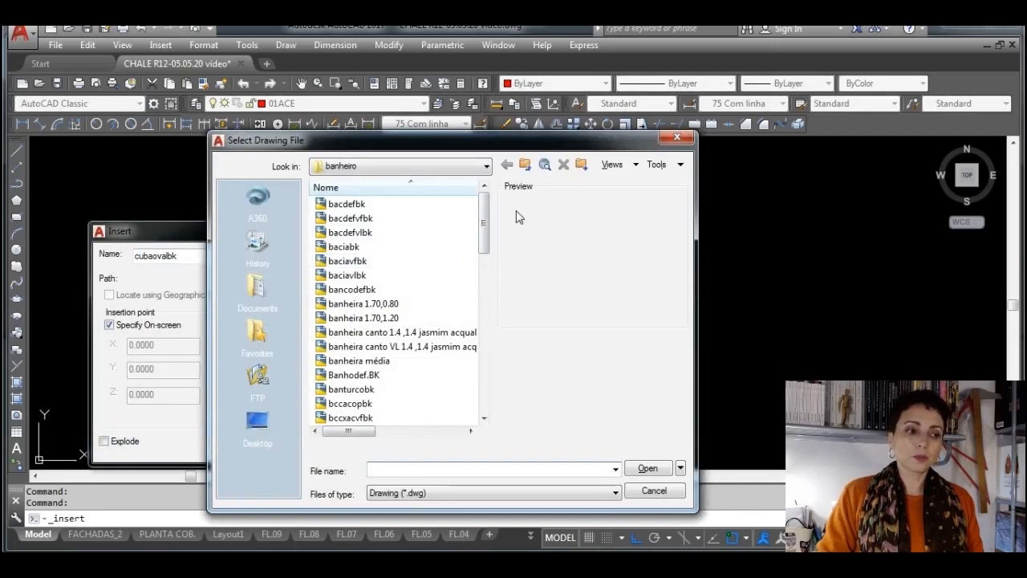
left_click(525, 165)
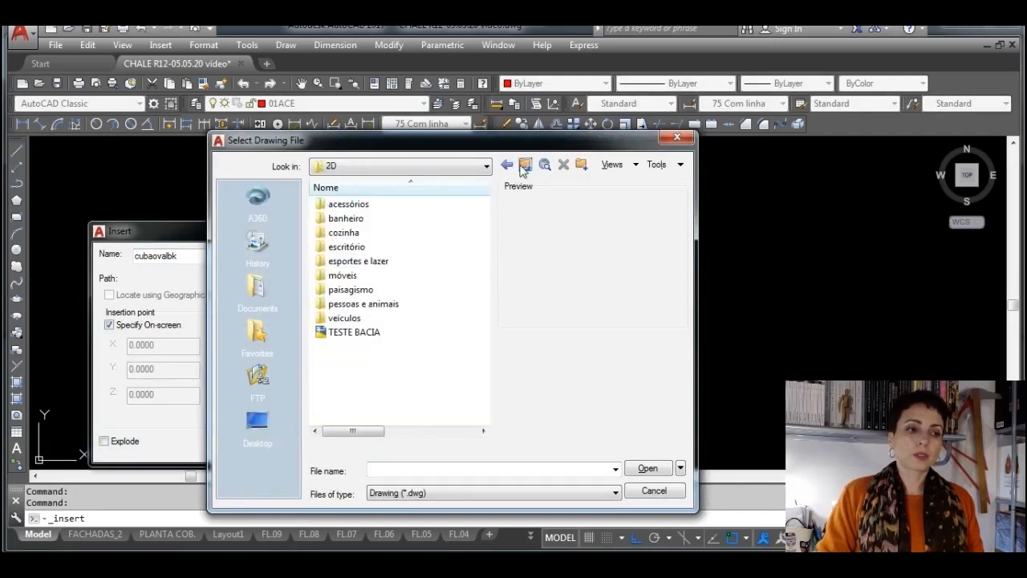
left_click(346, 333)
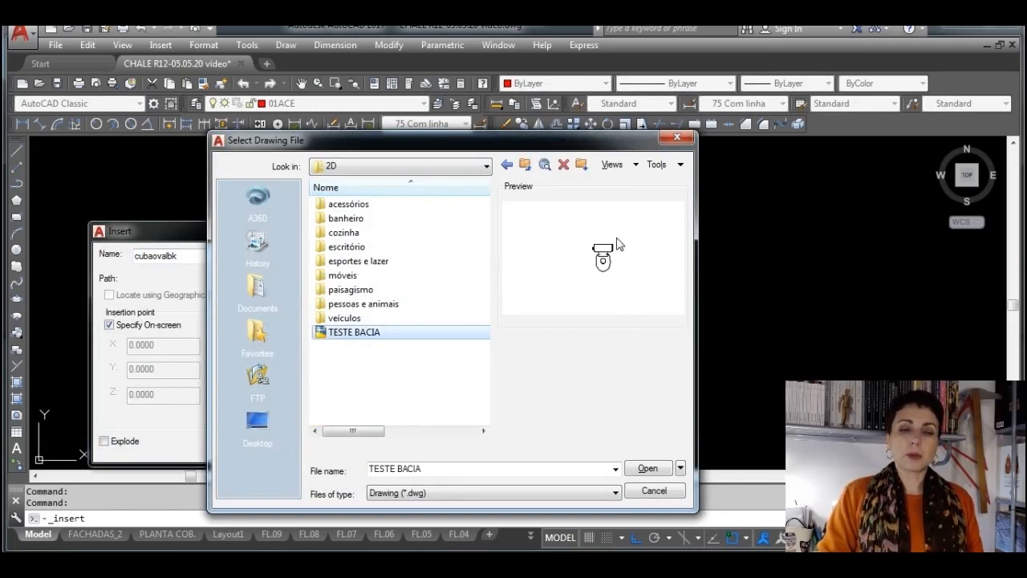
left_click(657, 472)
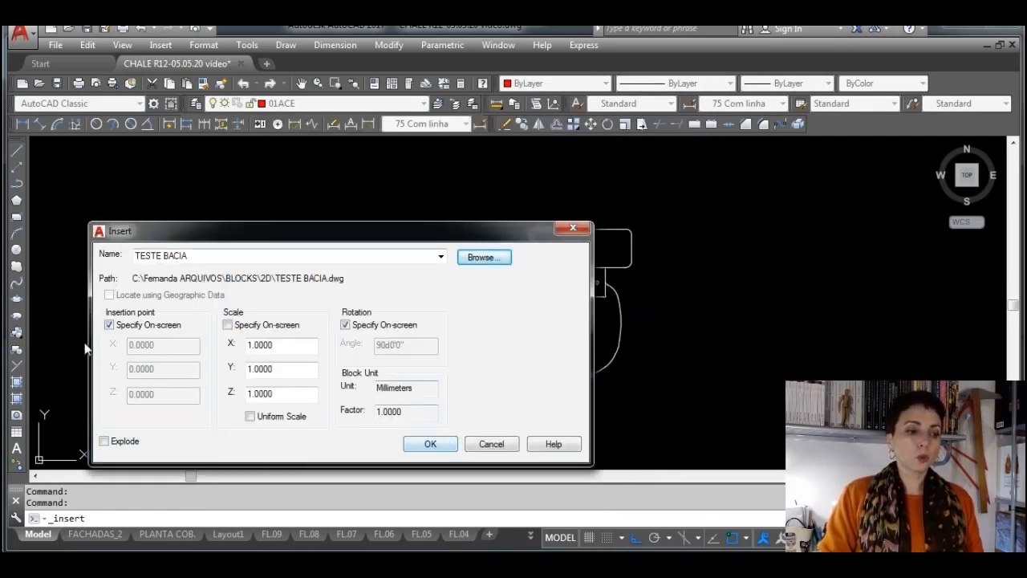
left_click(441, 446)
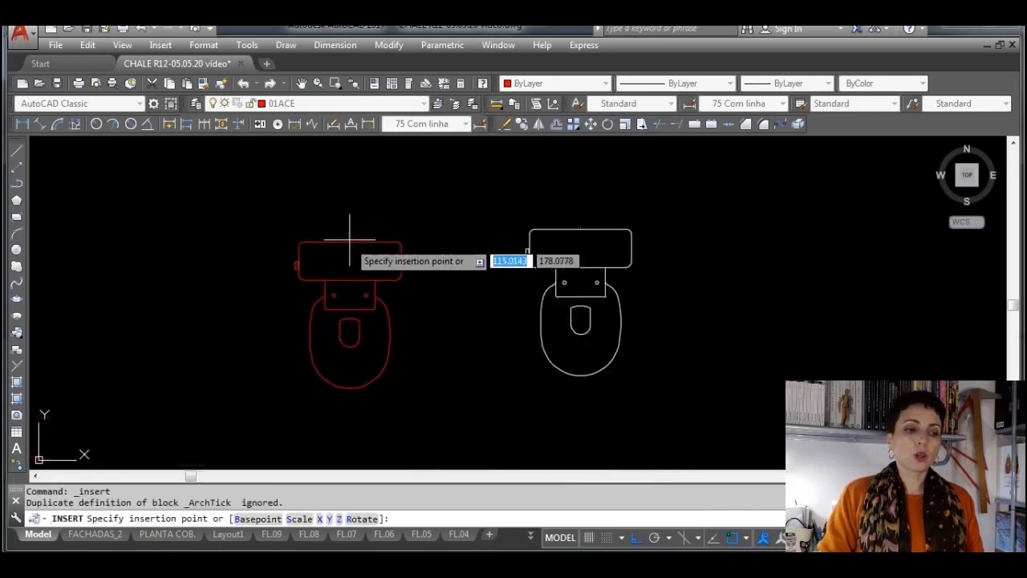
left_click(356, 232)
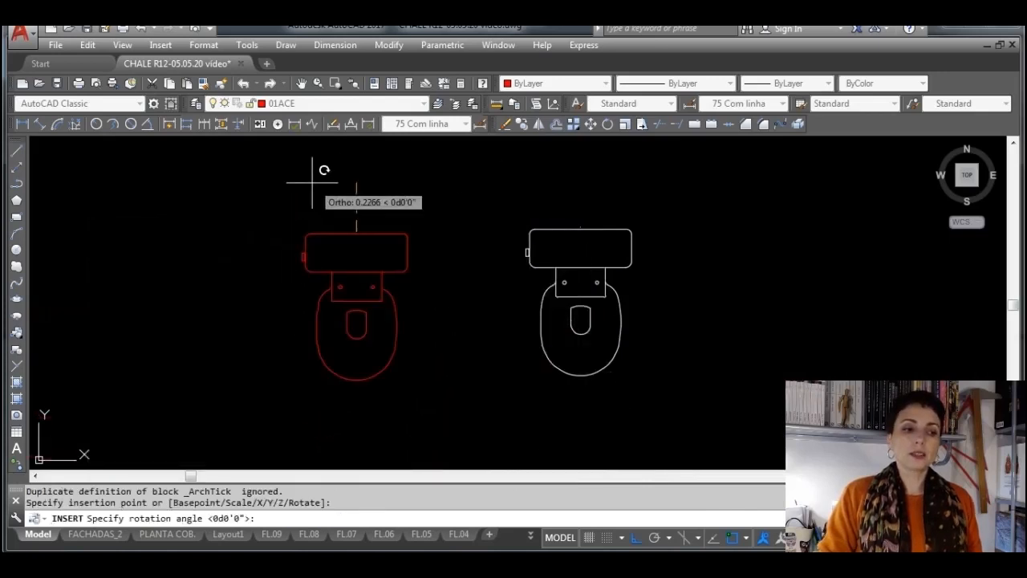
left_click(312, 183)
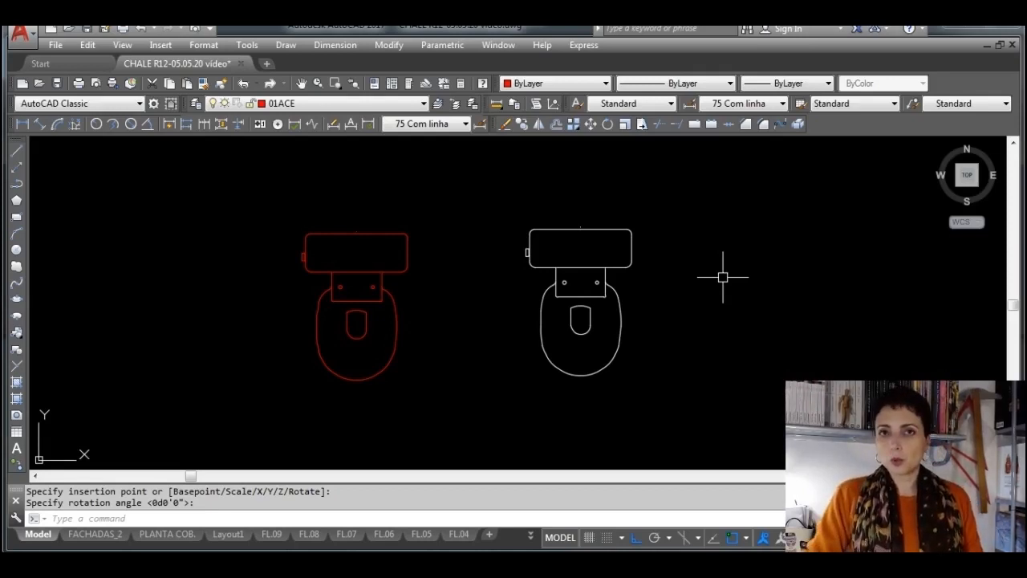
Examine the sink and toilet blocks in the simple bathroom plan and in the dimensioned plan with hatched walls
scroll(723, 276, "down", 6)
scroll(682, 337, "up", 6)
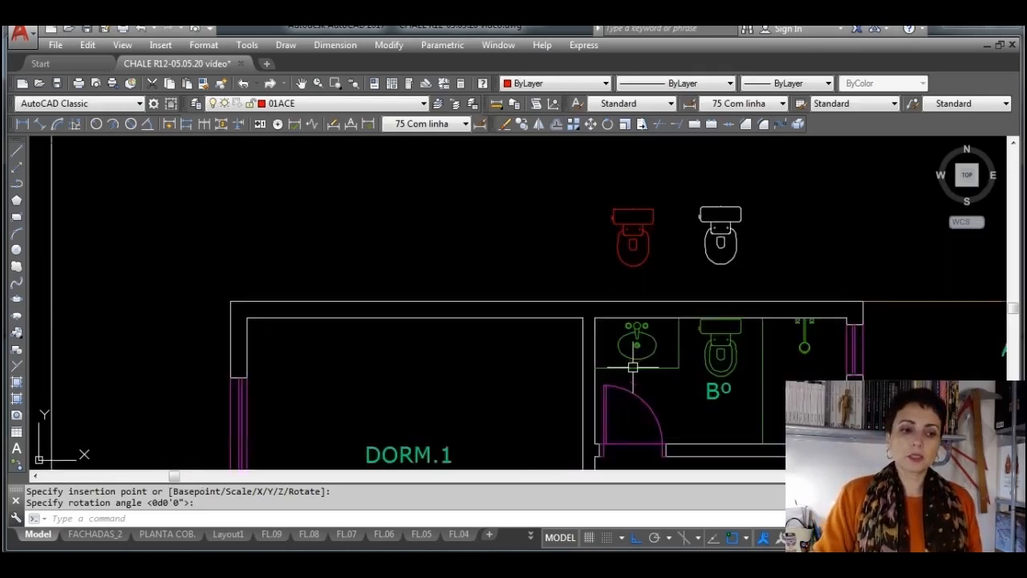
middle_click_drag(708, 303, 561, 300)
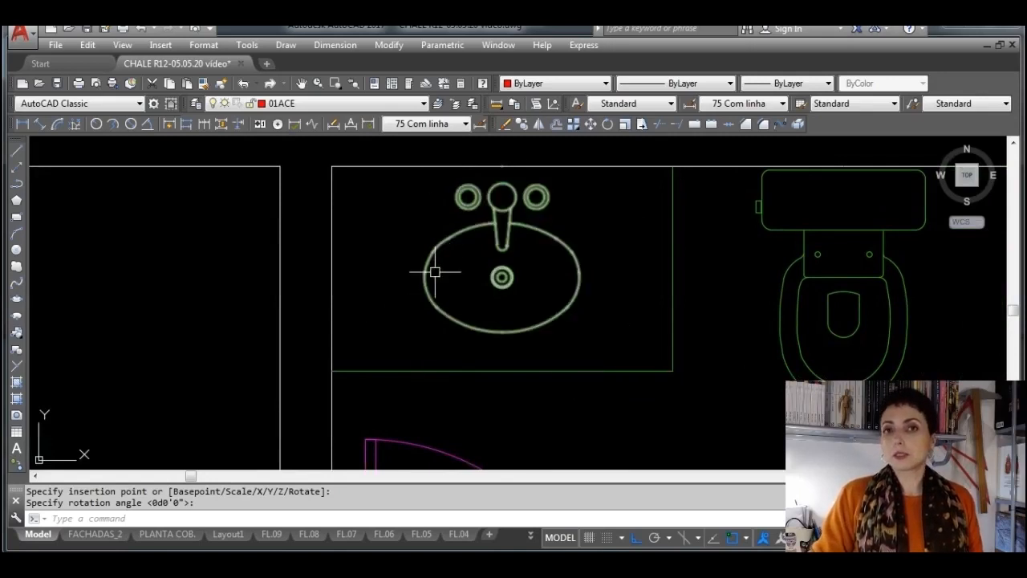
scroll(601, 297, "down", 5)
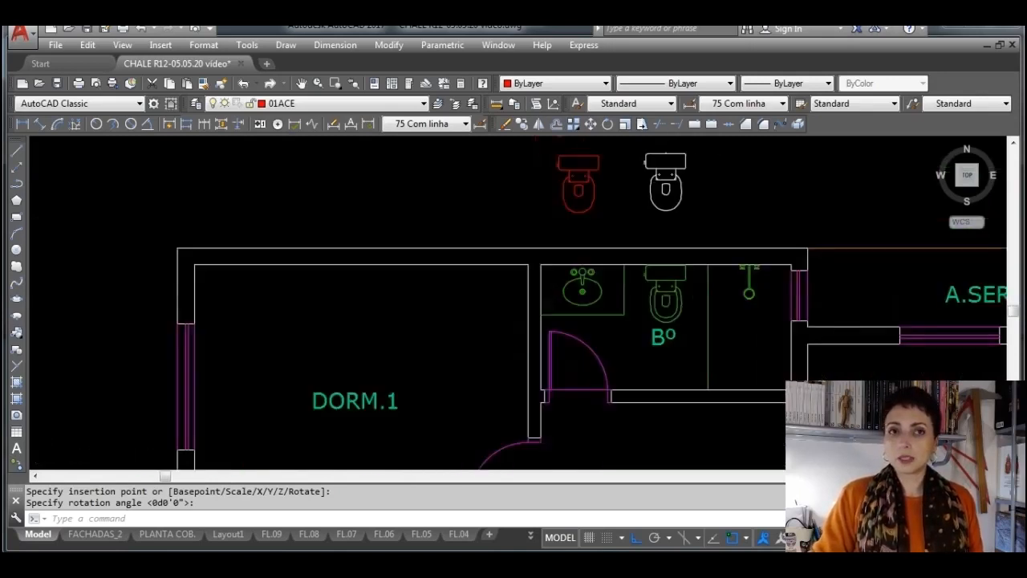
scroll(612, 299, "down", 2)
scroll(206, 302, "up", 10)
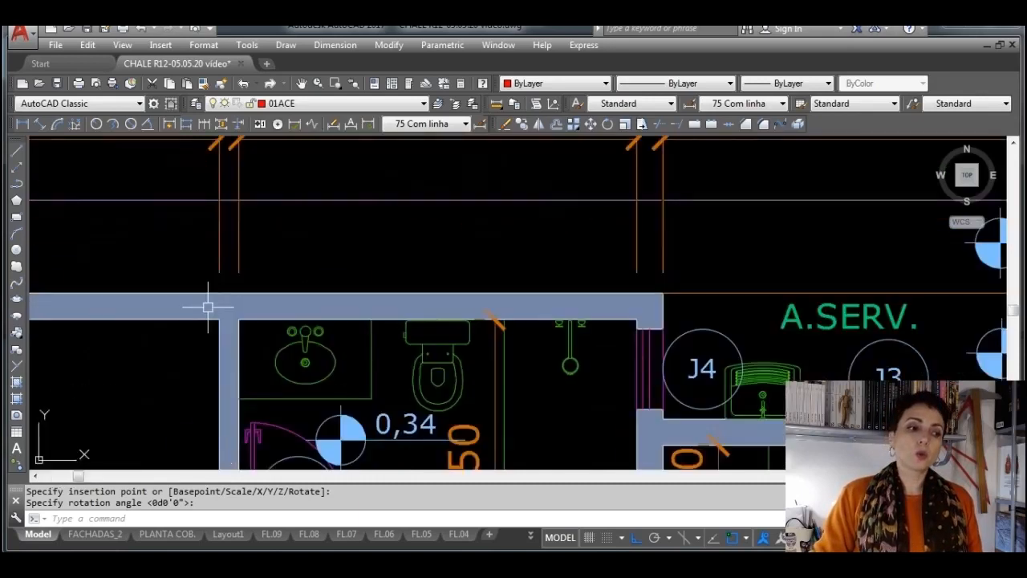
scroll(281, 358, "up", 5)
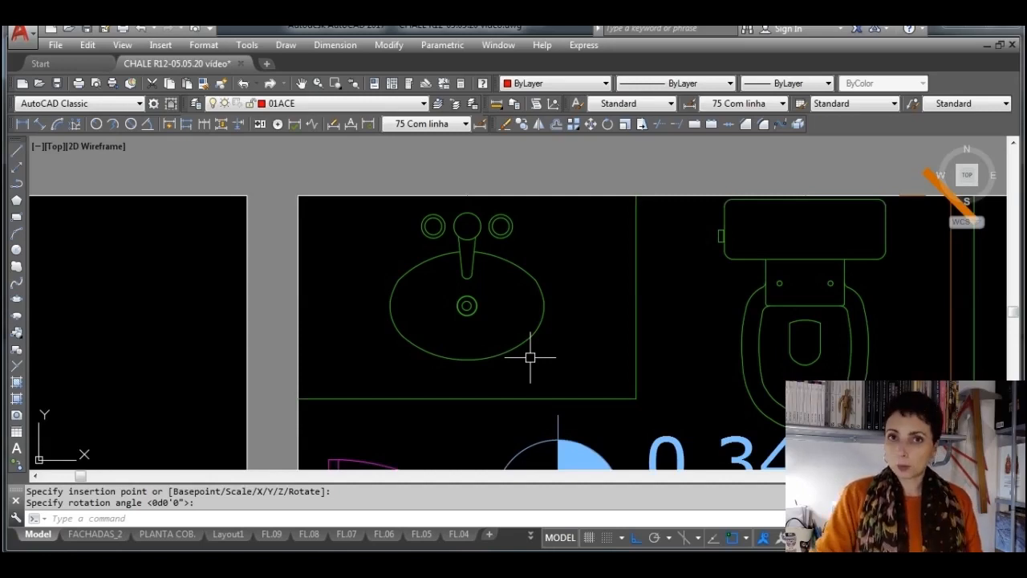
scroll(530, 357, "down", 4)
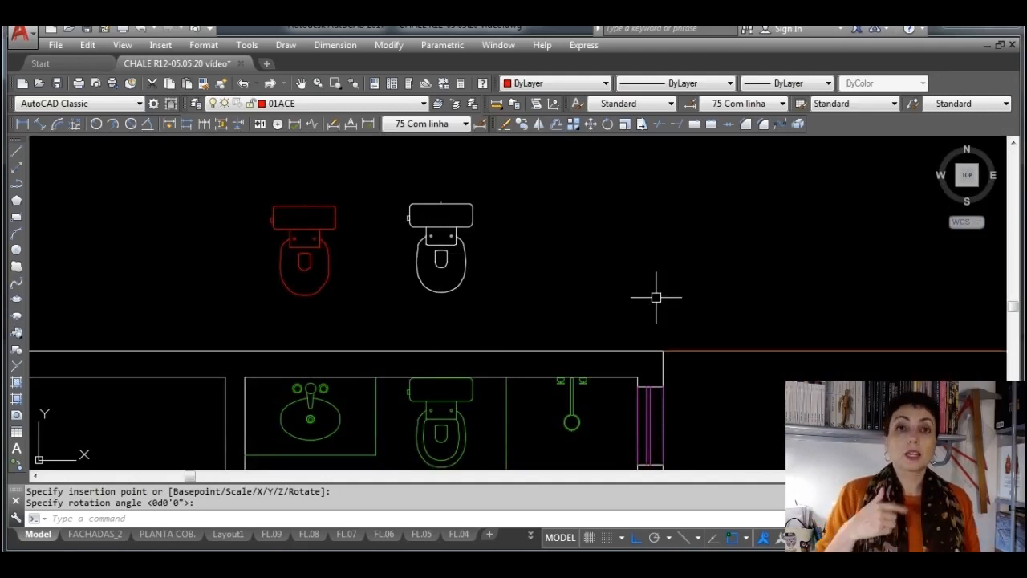
Start a block definition named BACIA TESTE 2 with the small mark above the white toilet's tank as its base point
left_click(22, 351)
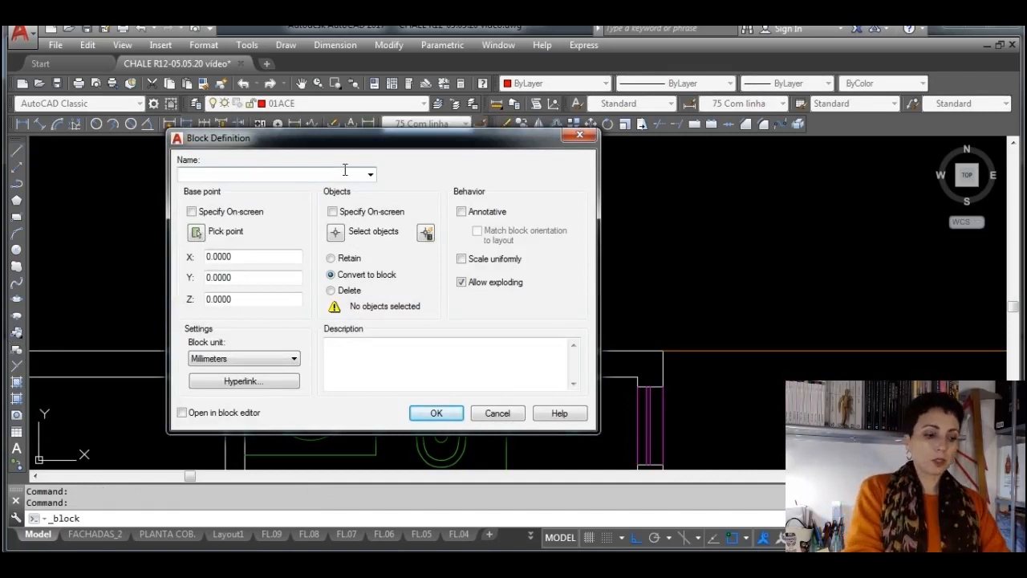
type("BACIA")
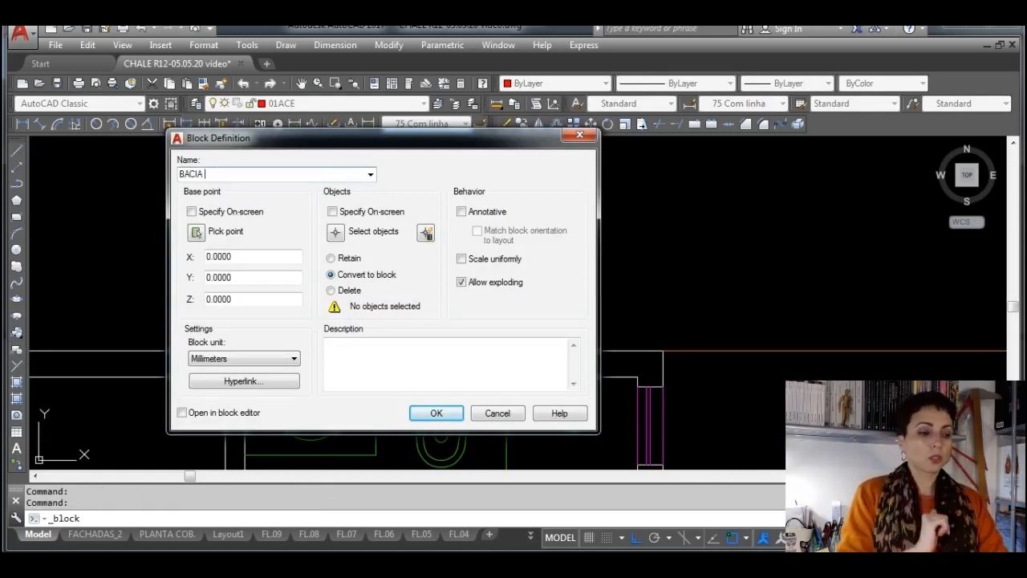
type(" TESTE")
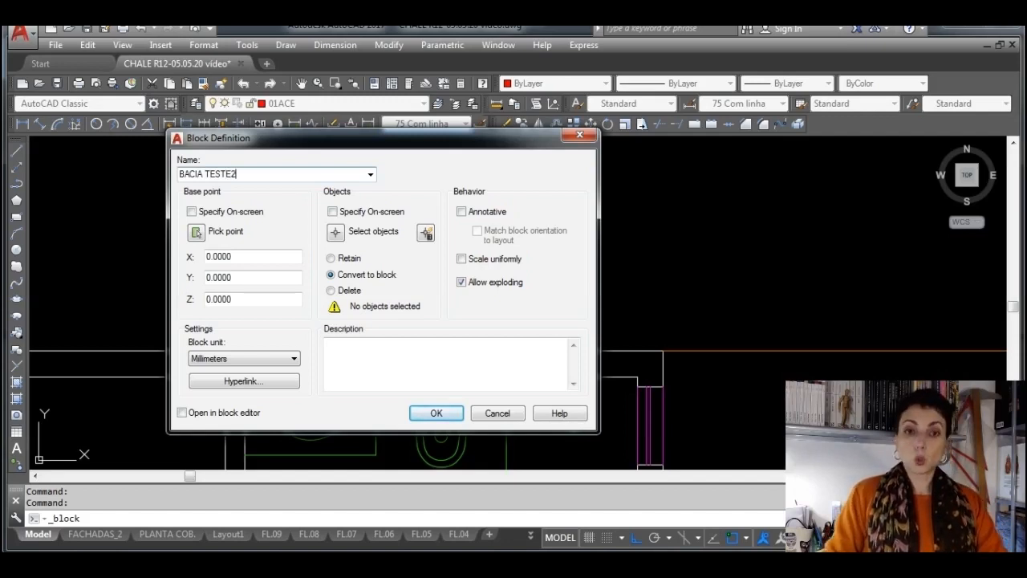
type(" 2")
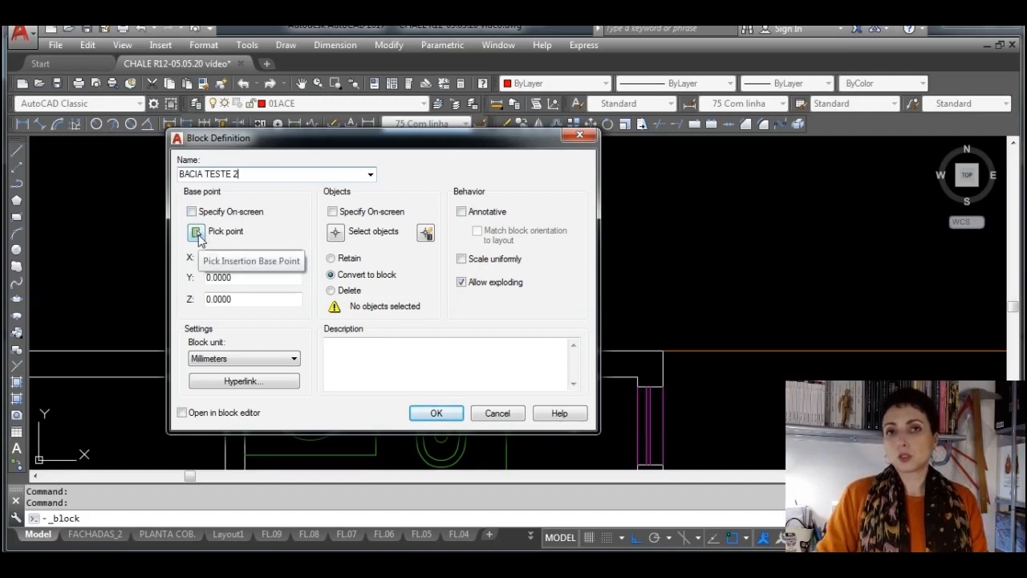
left_click(198, 233)
scroll(425, 205, "up", 8)
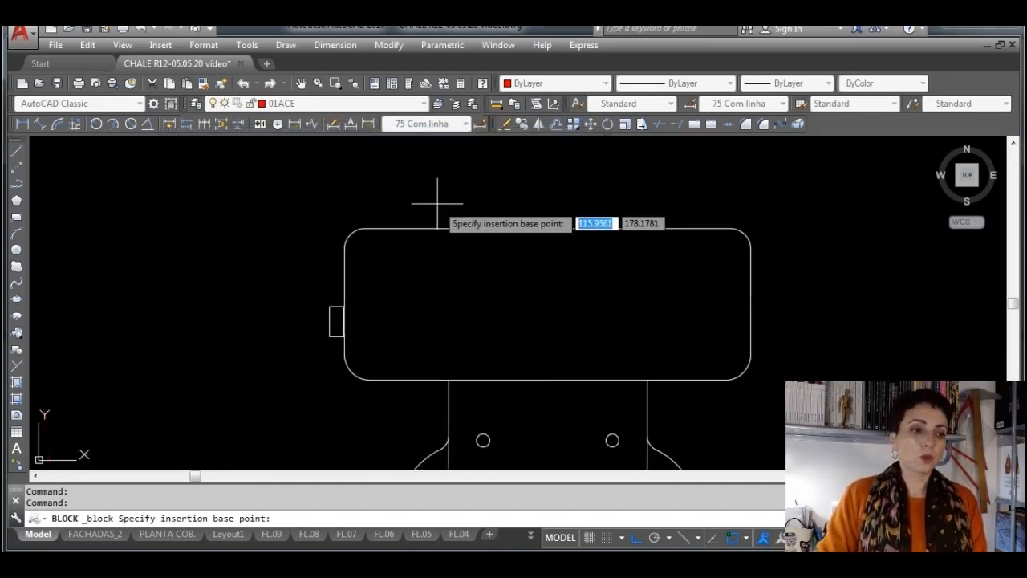
left_click(549, 219)
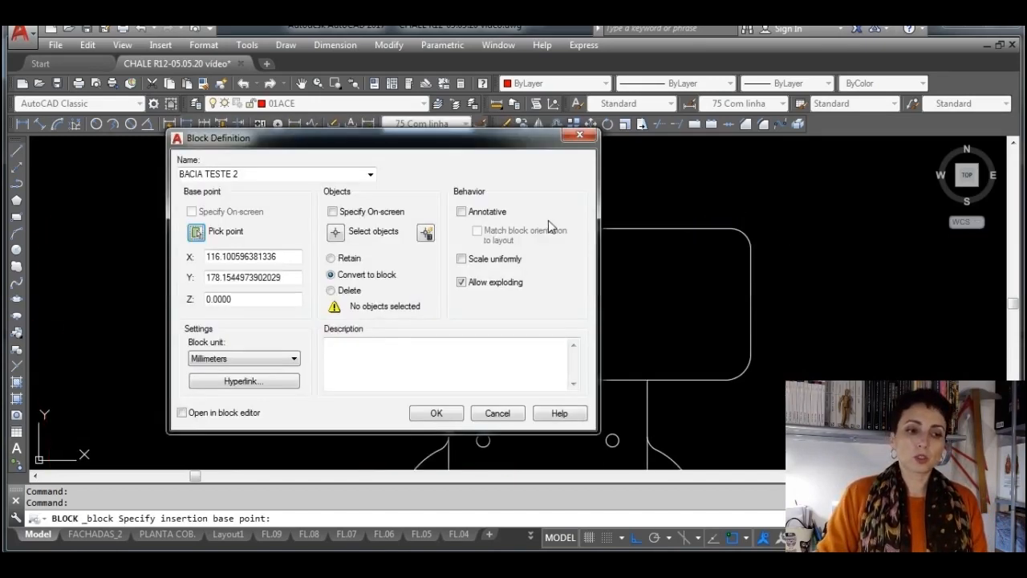
Select all the pieces of the white toilet copy as the objects of the BACIA TESTE 2 block definition
left_click(335, 232)
left_click(534, 432)
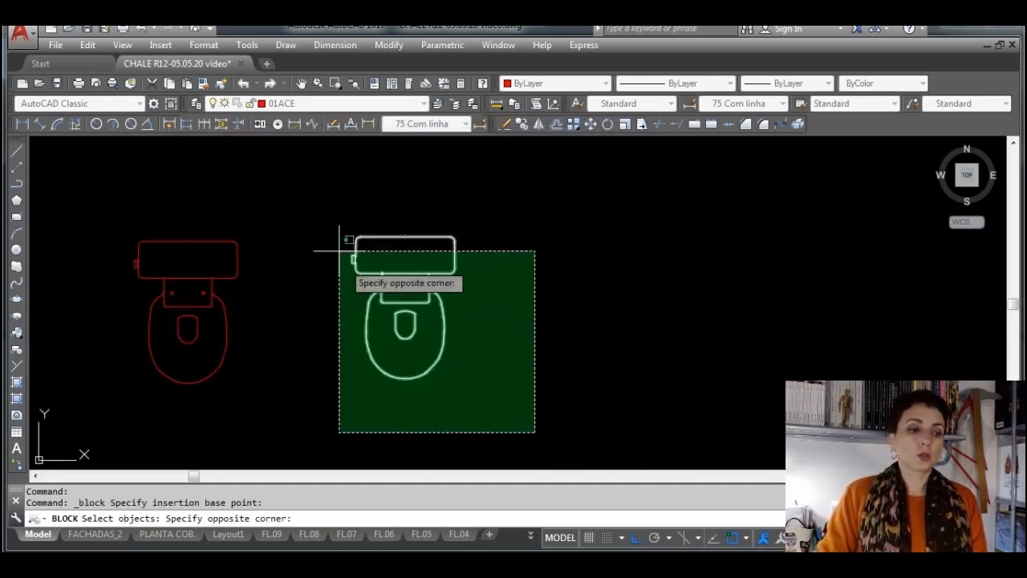
left_click(312, 214)
key("Return")
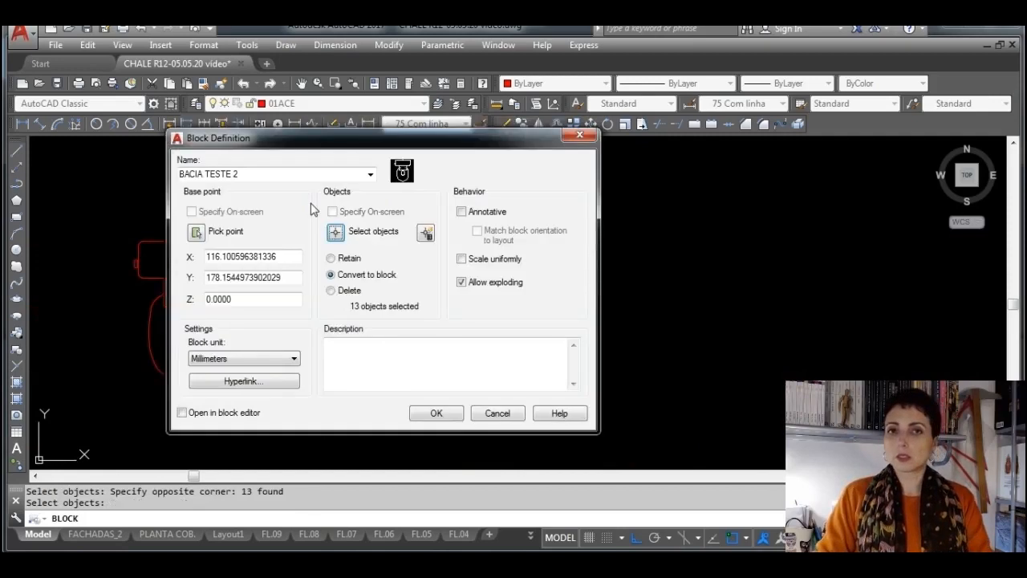
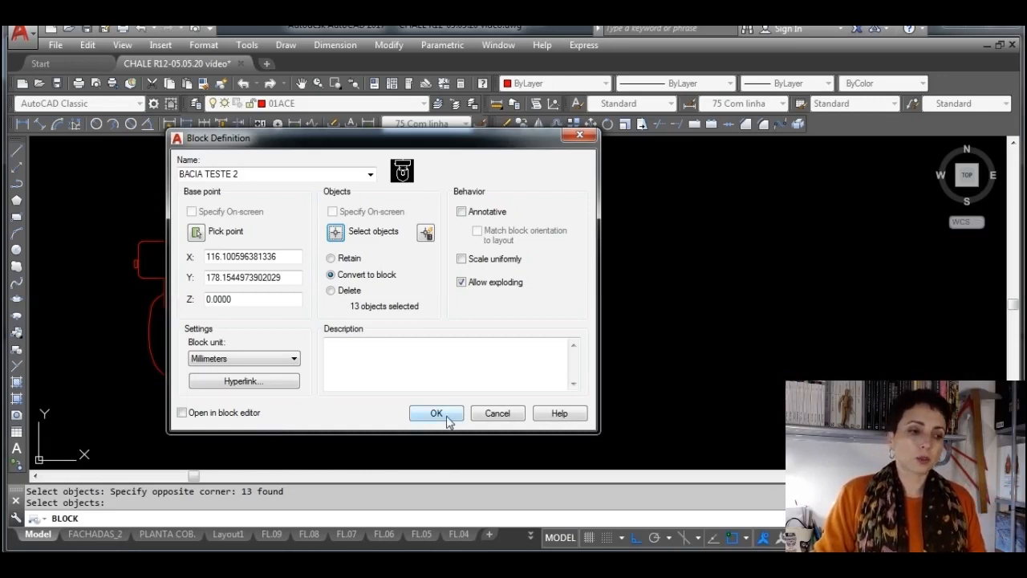
Complete the BACIA TESTE 2 block definition and move the resulting toilet block farther away from the inserted TESTE BACIA toilet
left_click(437, 414)
left_click(446, 415)
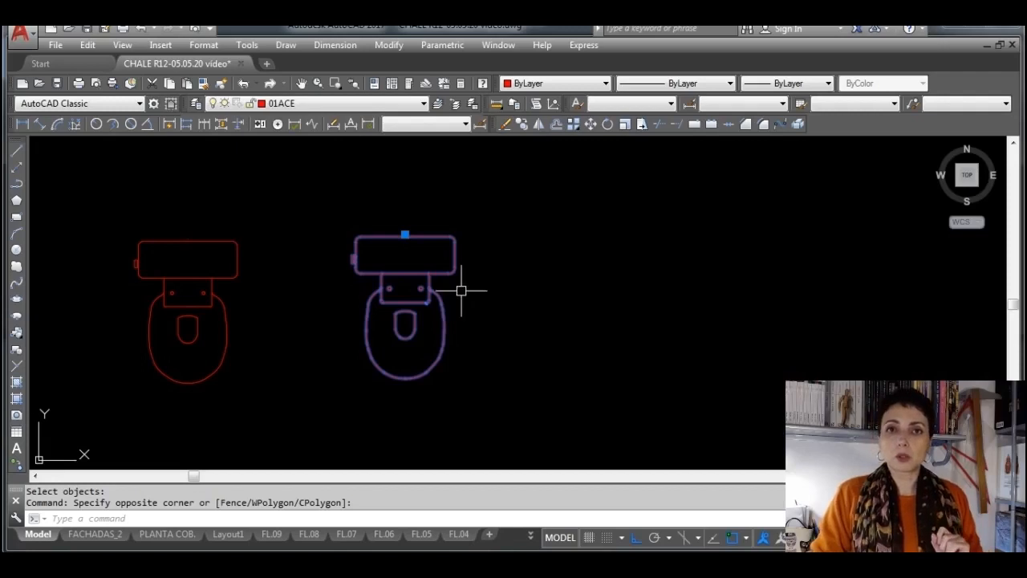
left_click(405, 234)
left_click(544, 235)
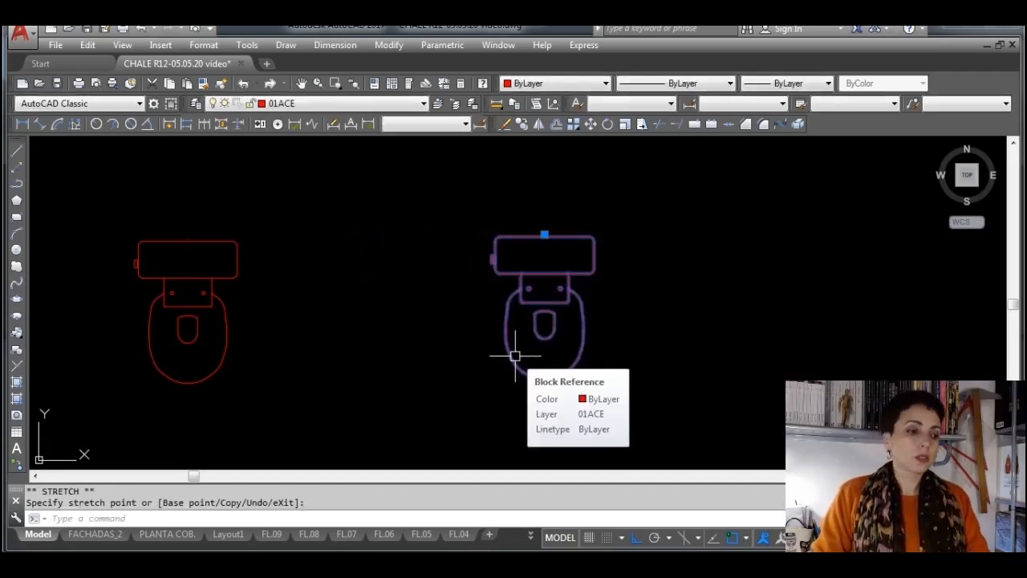
key("Escape")
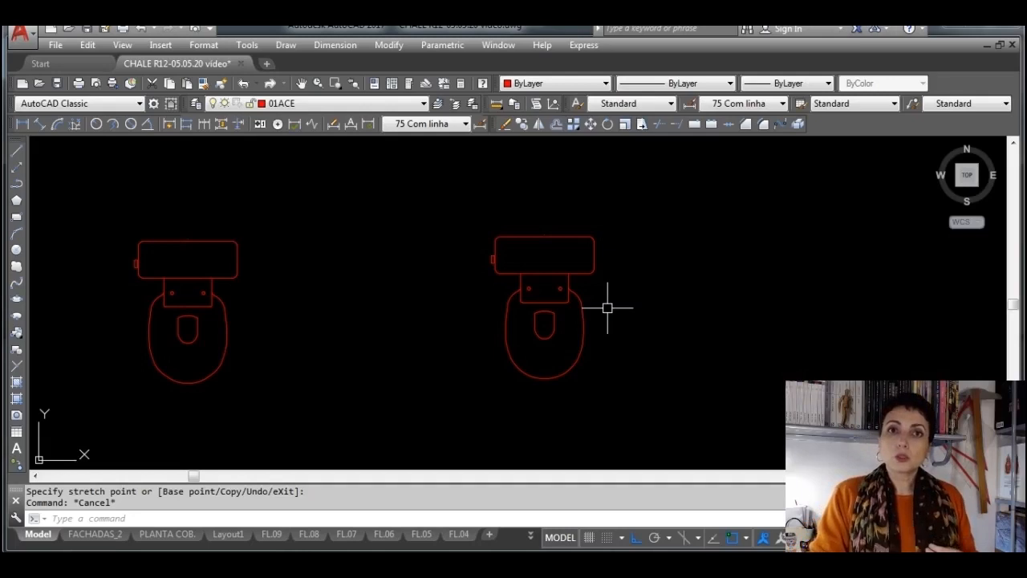
left_click(264, 291)
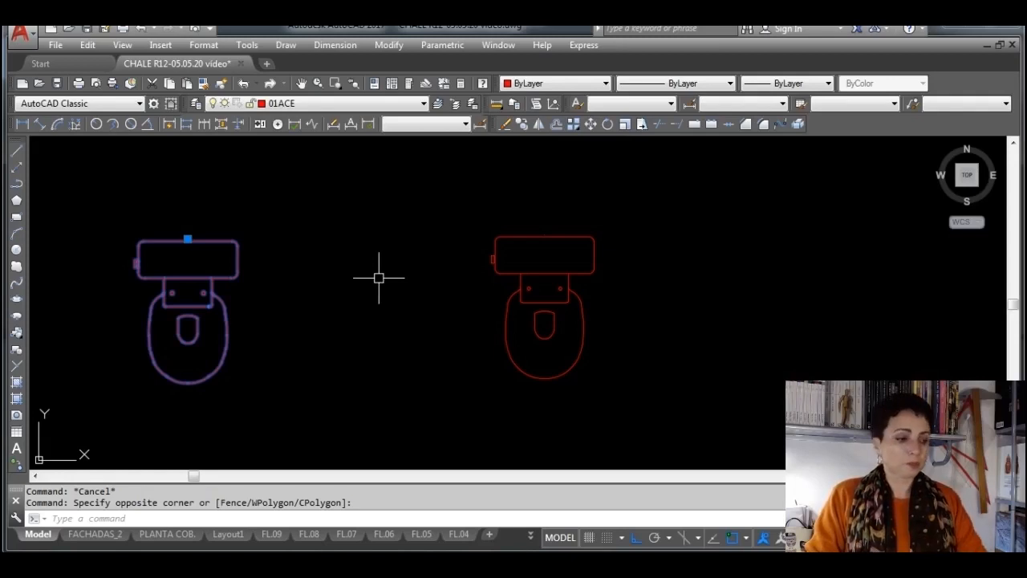
key("Escape")
Offset the inner line of DORM.1's upper wall by 0.6 into the bedroom
scroll(373, 280, "down", 8)
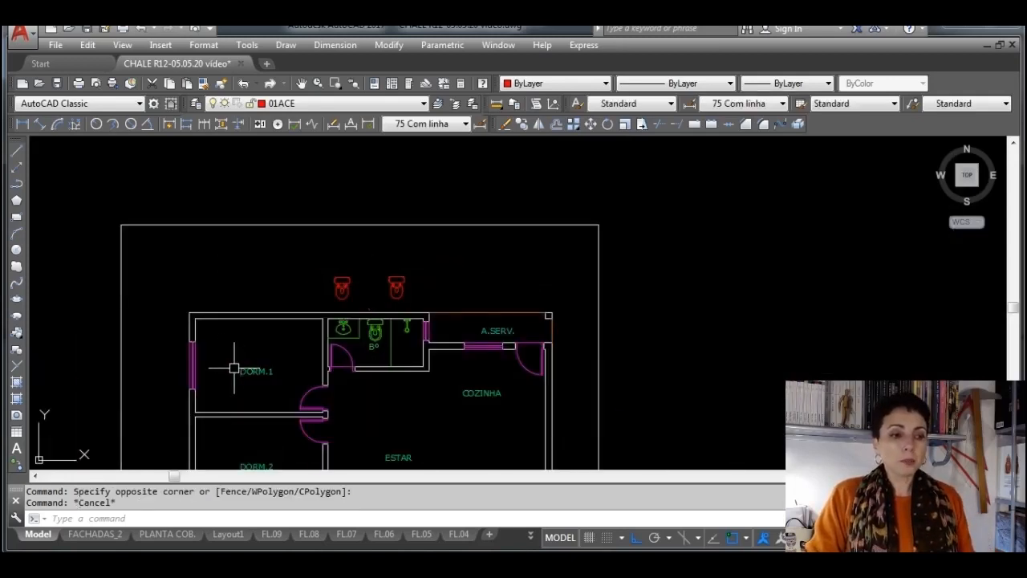
scroll(205, 336, "up", 4)
middle_click_drag(264, 344, 363, 350)
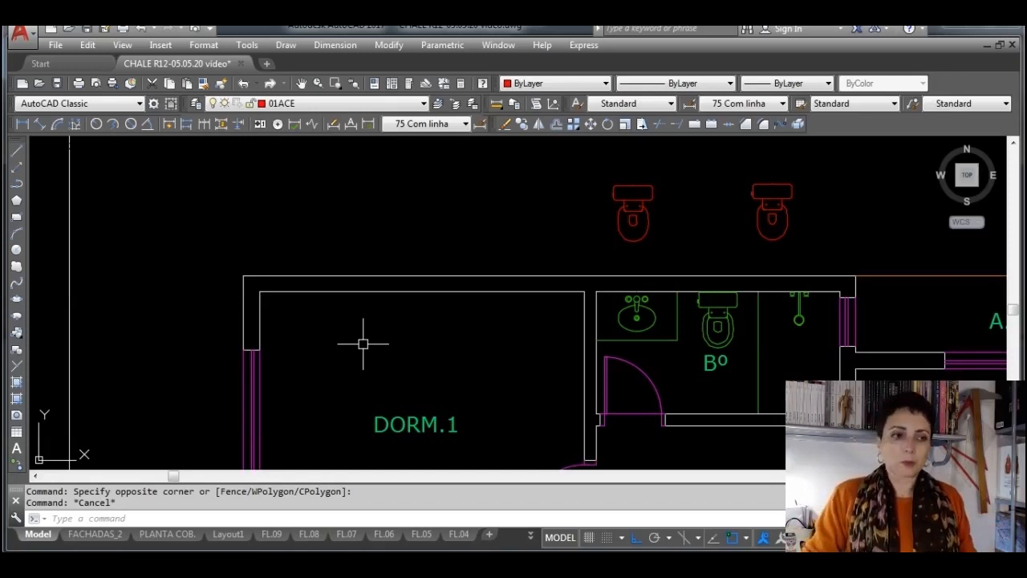
left_click(556, 126)
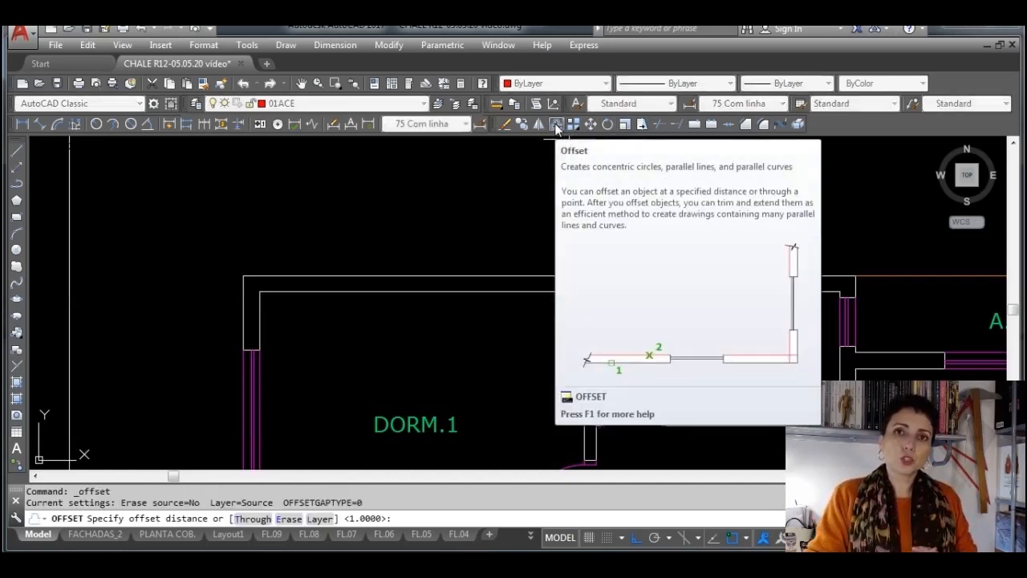
type(".6")
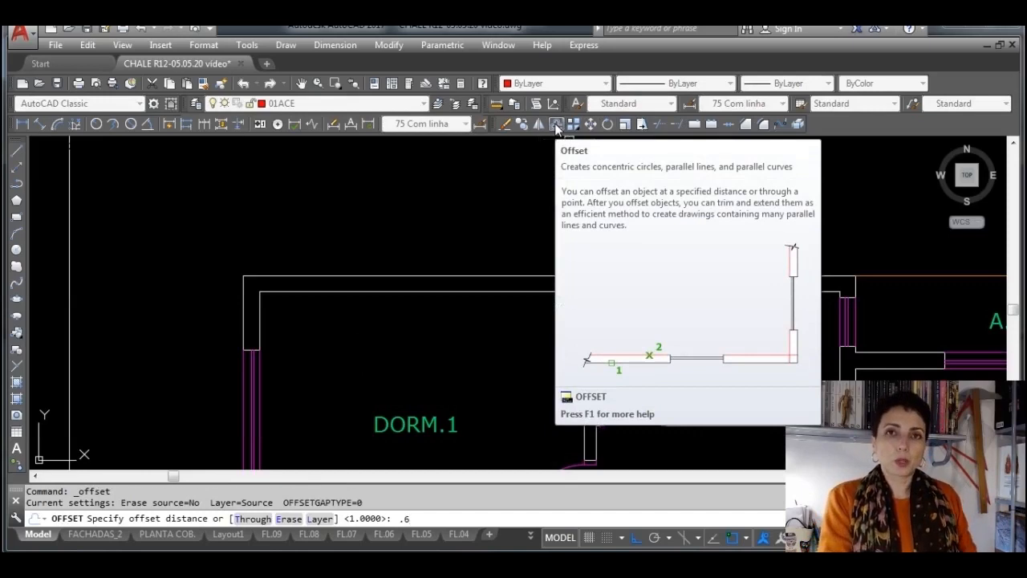
key("Return")
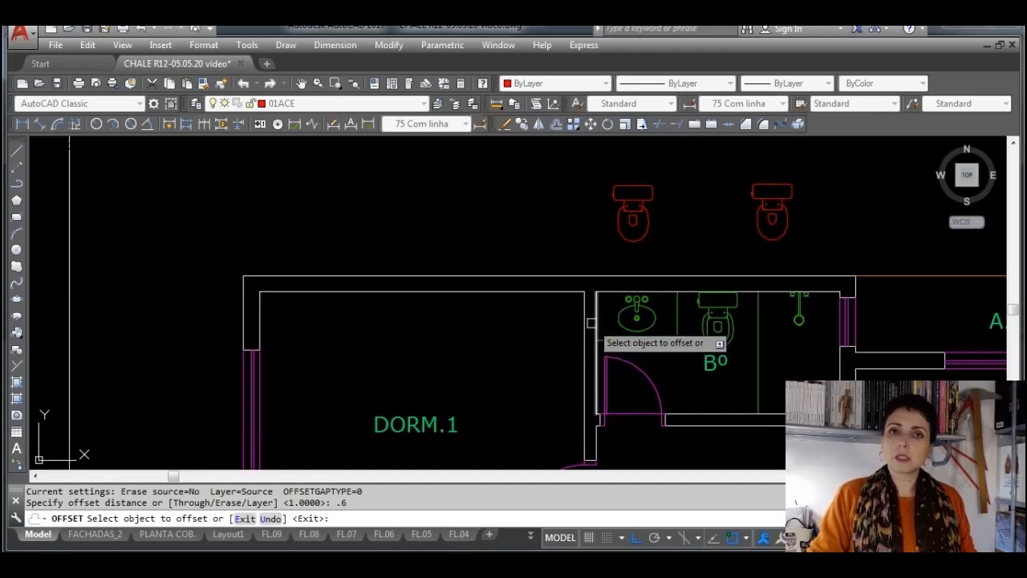
left_click(480, 293)
left_click(493, 357)
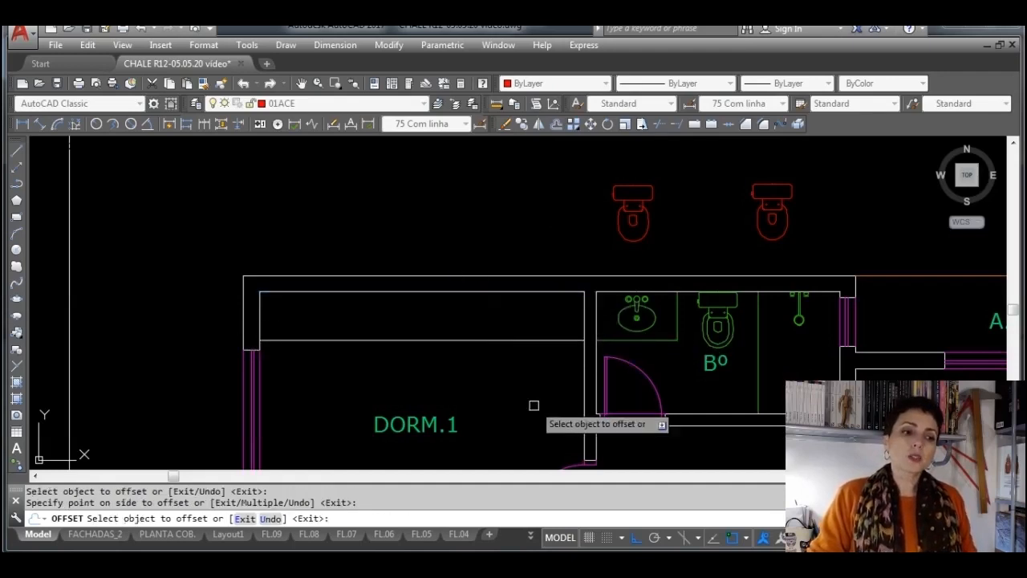
key("Escape")
Move the offset line across DORM.1 to layer 01MOB
left_click(493, 341)
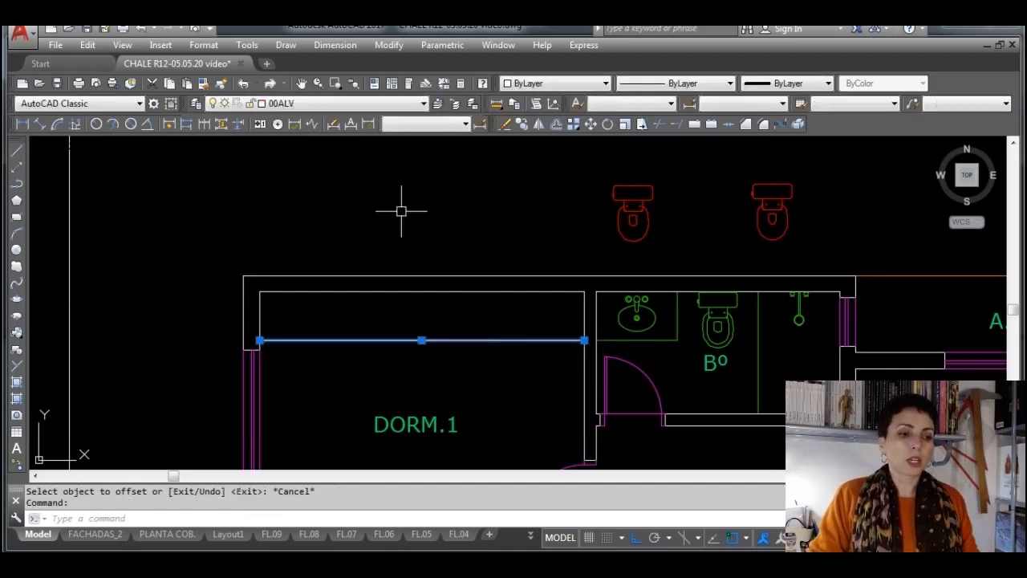
left_click(403, 104)
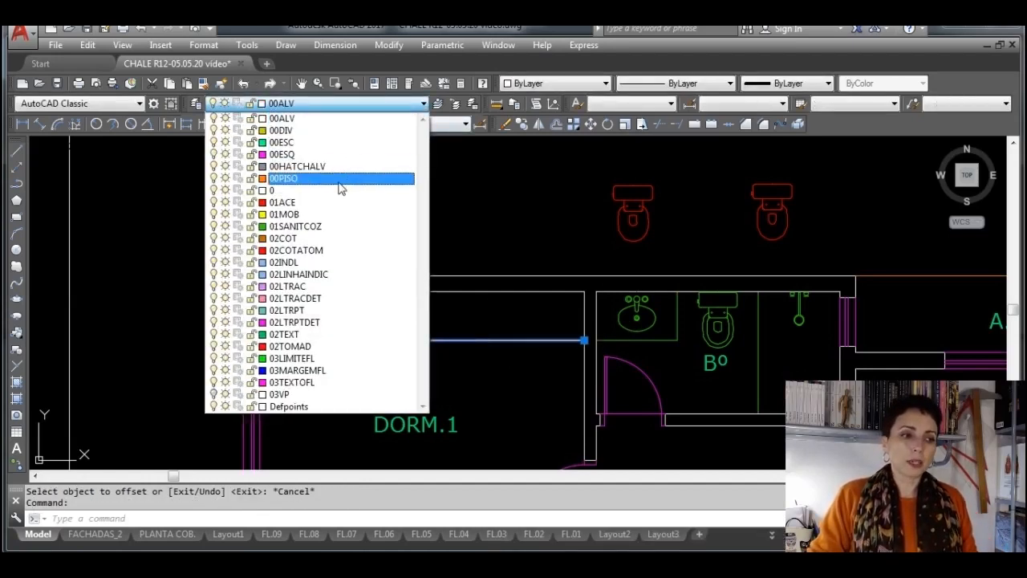
left_click(335, 214)
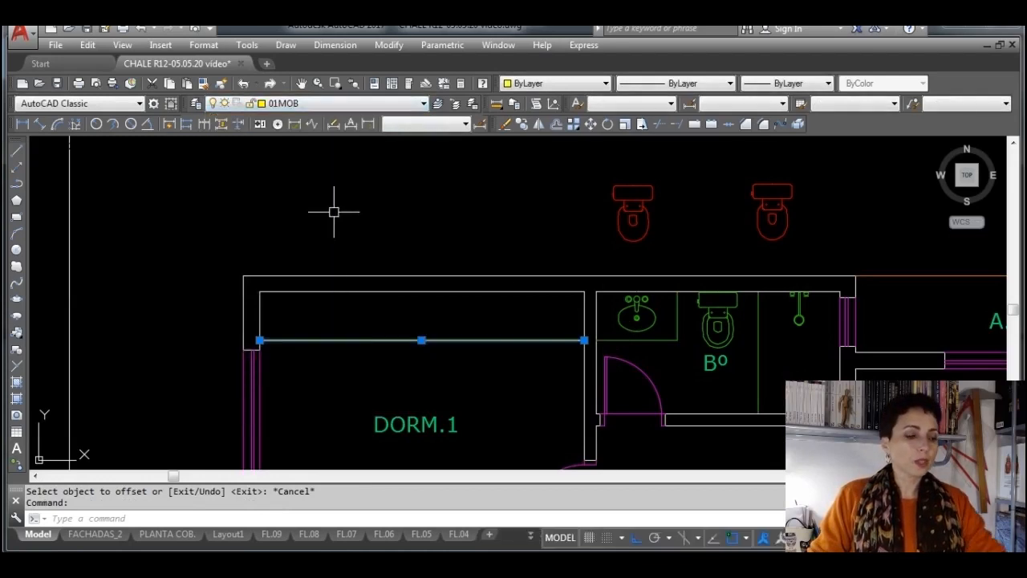
key("Escape")
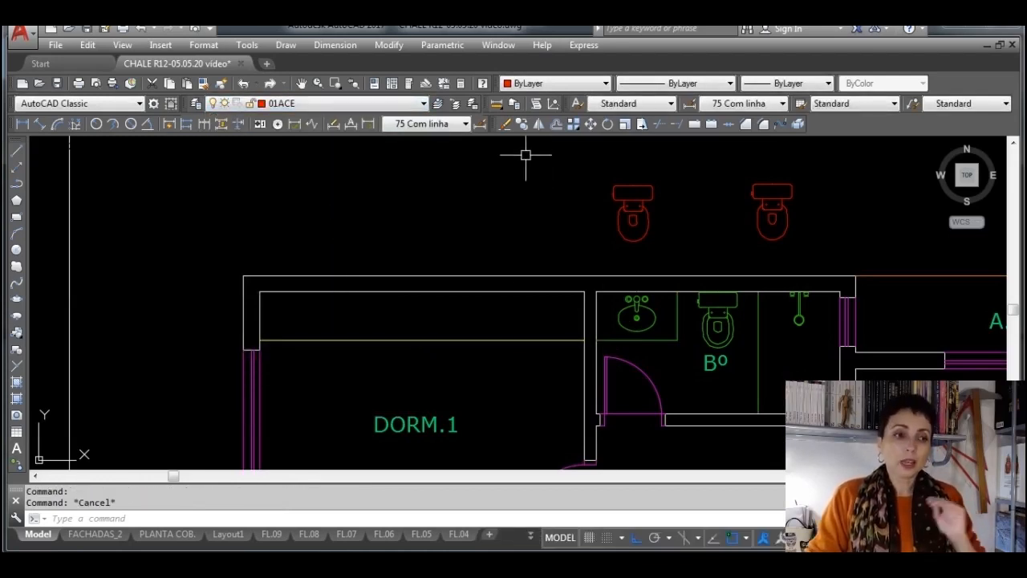
Offset the yellow wardrobe front line in DORM.1 by 0.3 toward the upper wall to form the hanger rail
left_click(556, 128)
type(".3")
key("Return")
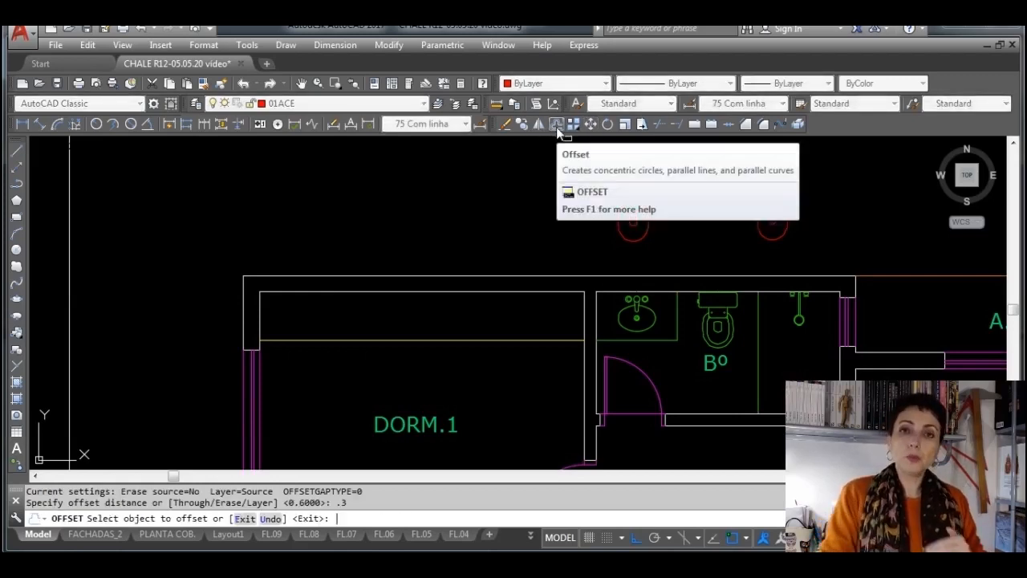
left_click(499, 340)
left_click(498, 317)
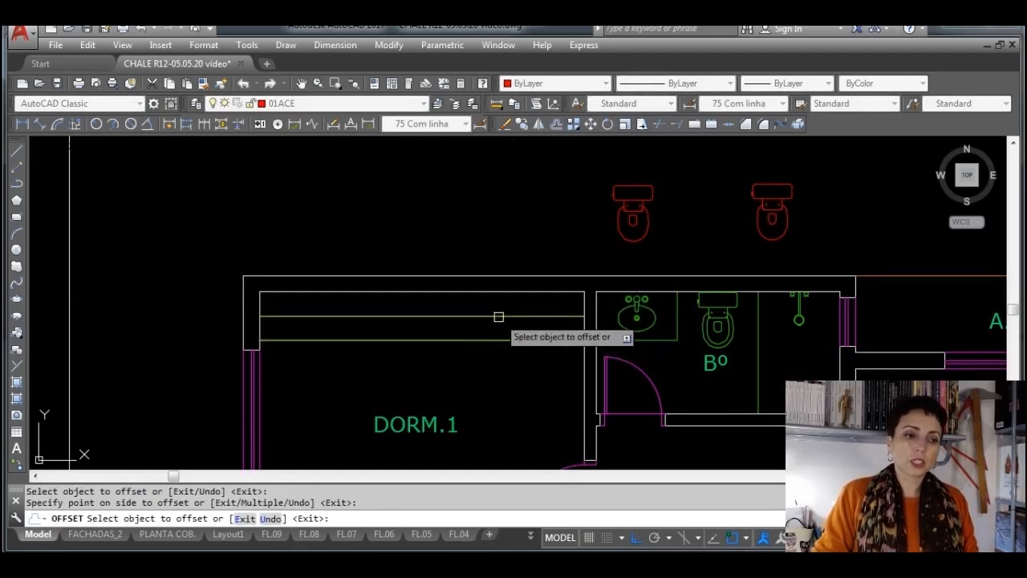
key("Escape")
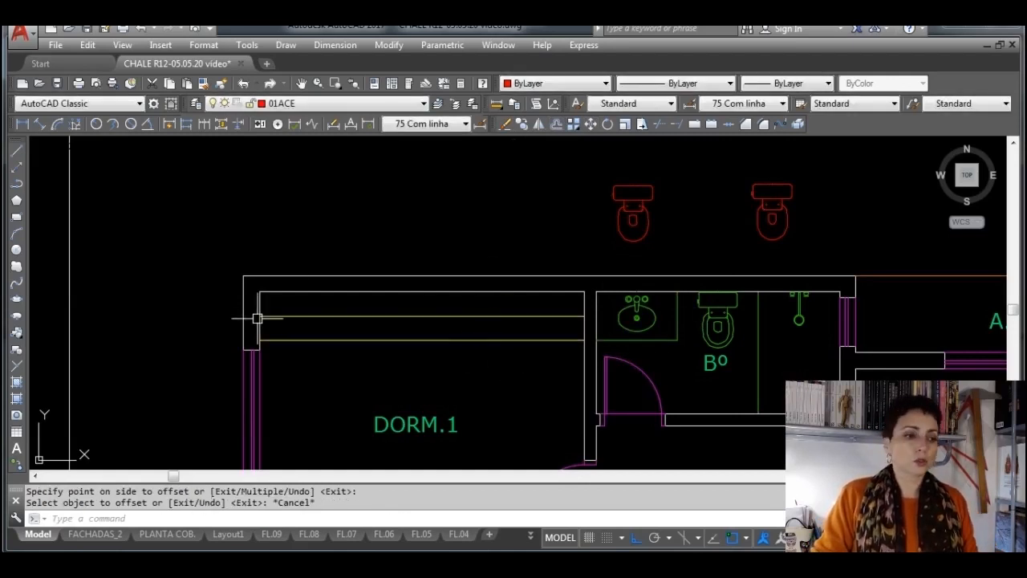
Start inserting a block and choose the cabidesbk drawing from the móveis folder in 2D
left_click(16, 332)
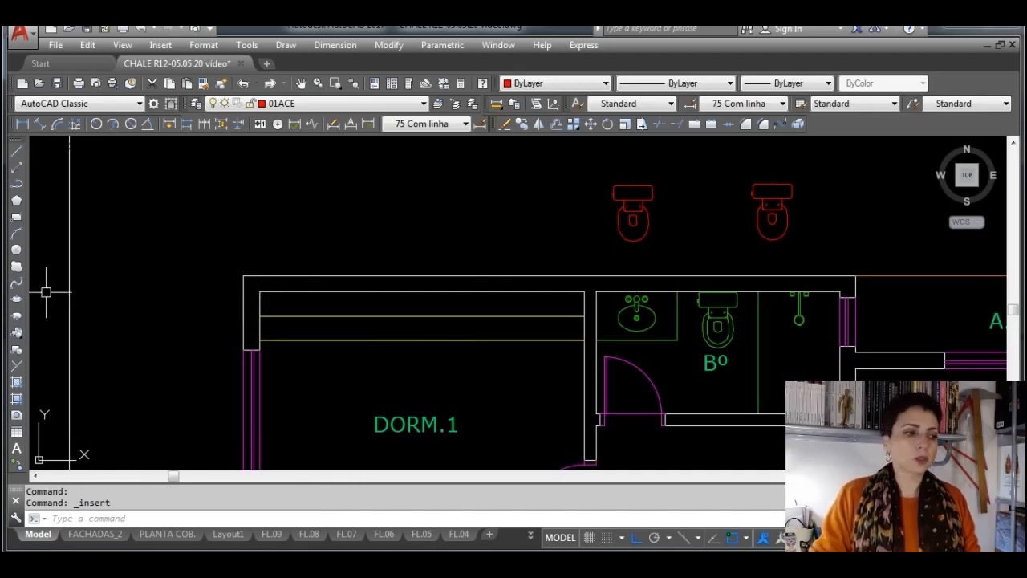
left_click(17, 333)
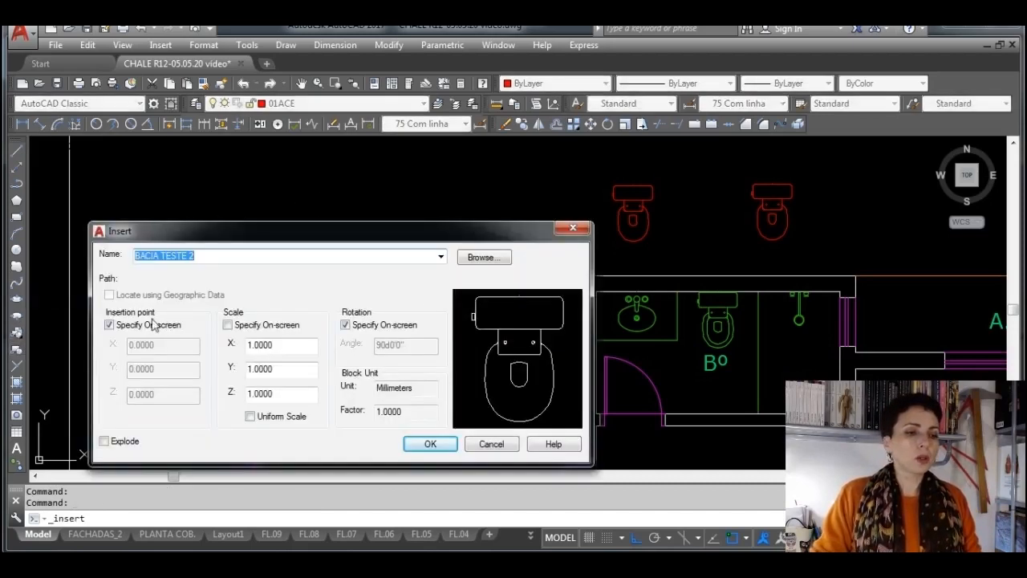
left_click(484, 257)
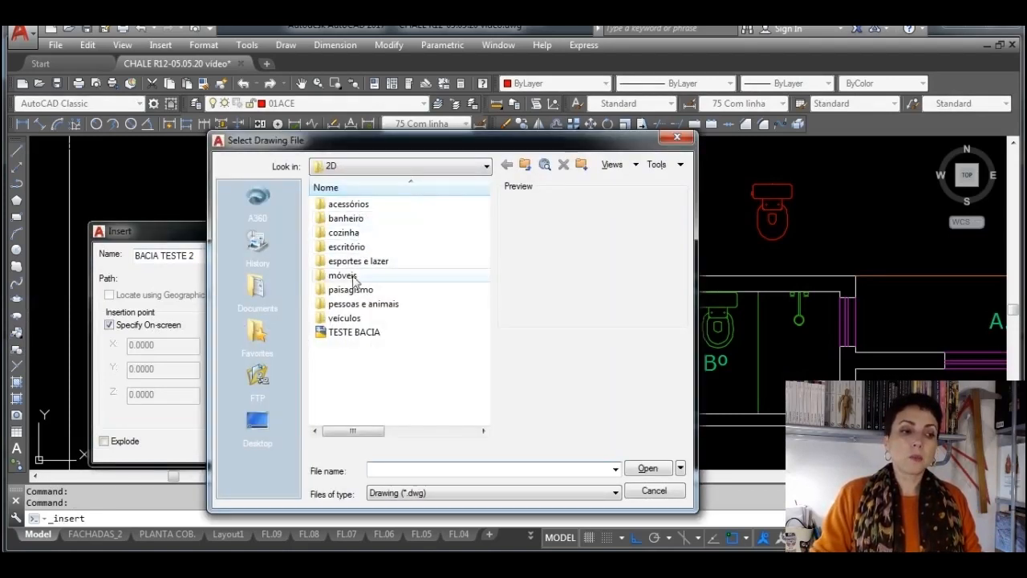
double_click(354, 276)
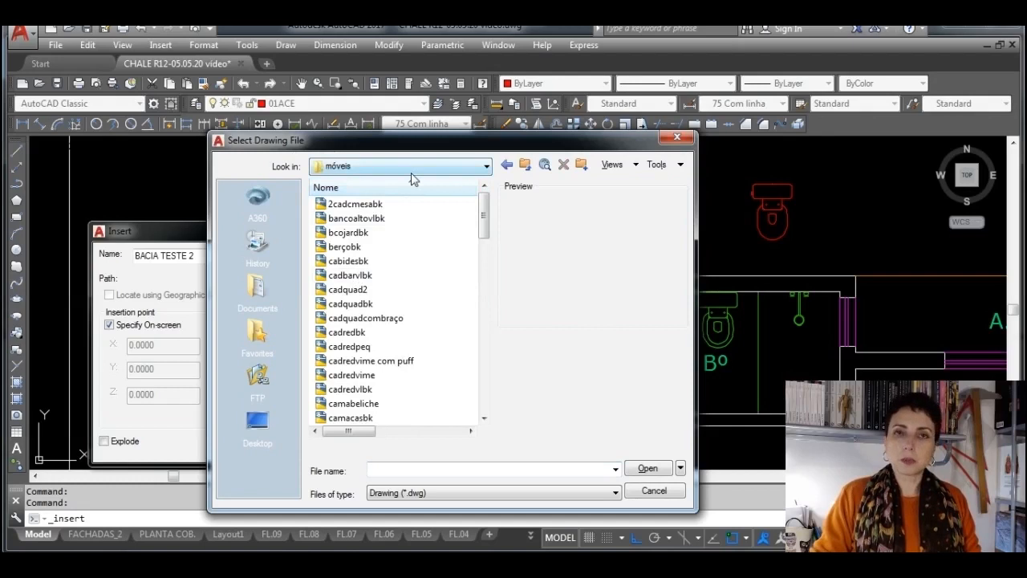
left_click(377, 266)
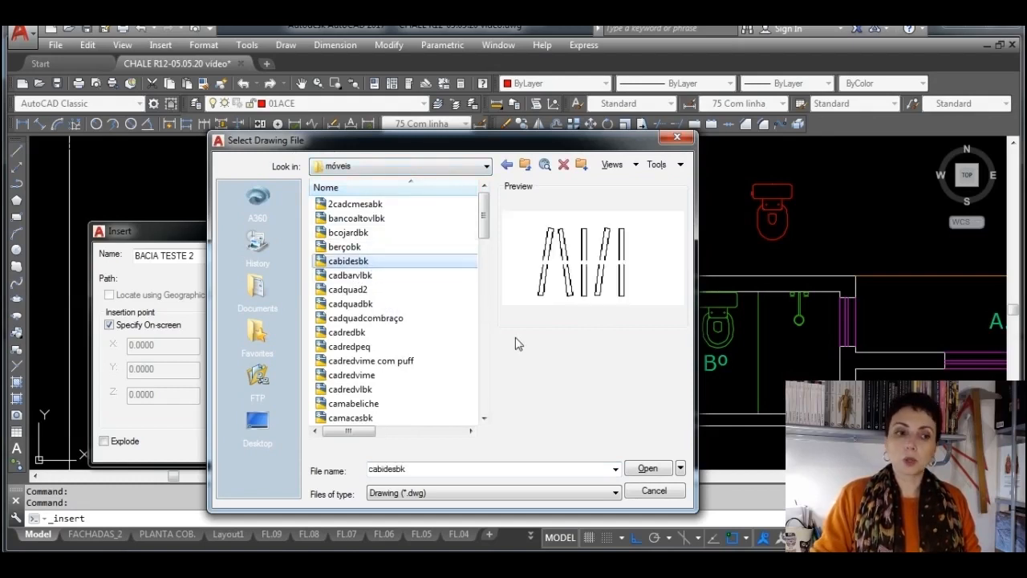
left_click(648, 468)
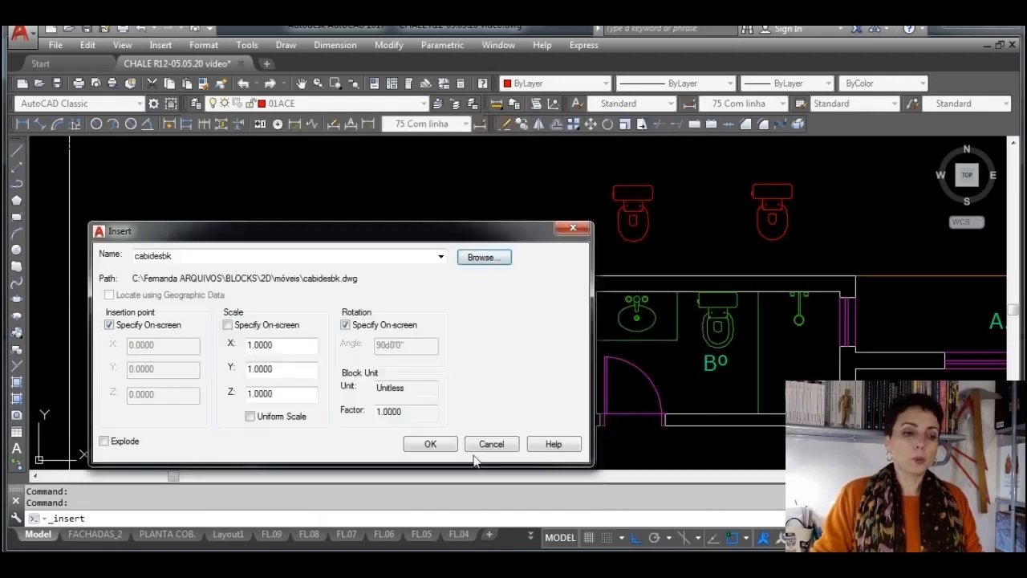
Place the cabidesbk hangers block outside DORM.1's upper-left wall corner with a 180° rotation
left_click(447, 451)
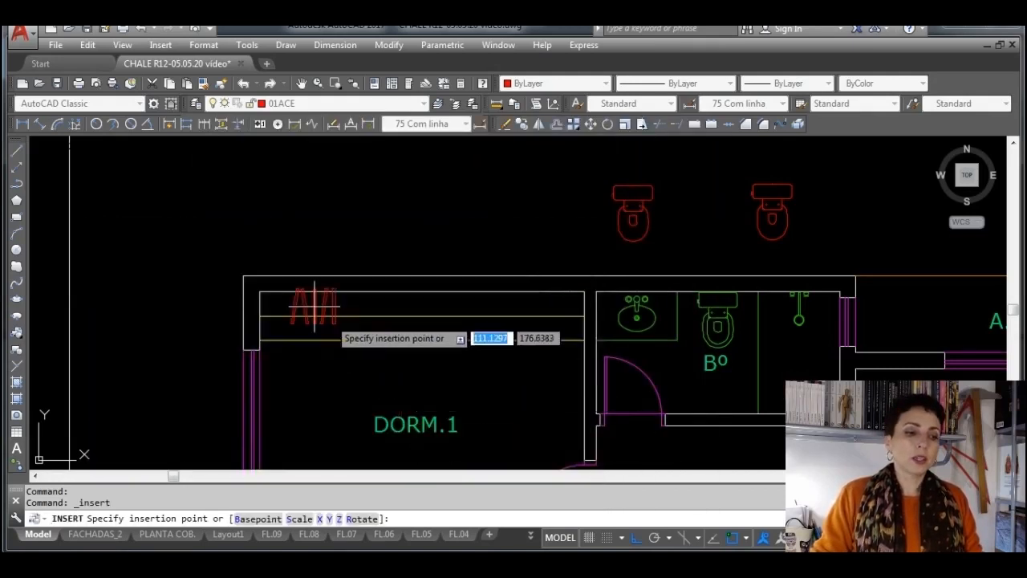
scroll(304, 293, "up", 5)
middle_click_drag(297, 281, 447, 177)
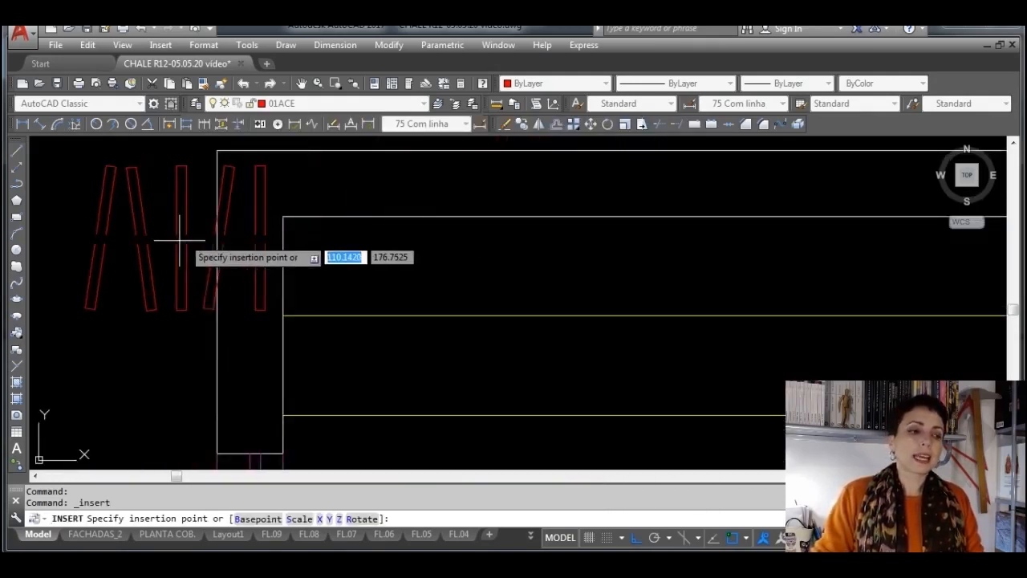
left_click(137, 255)
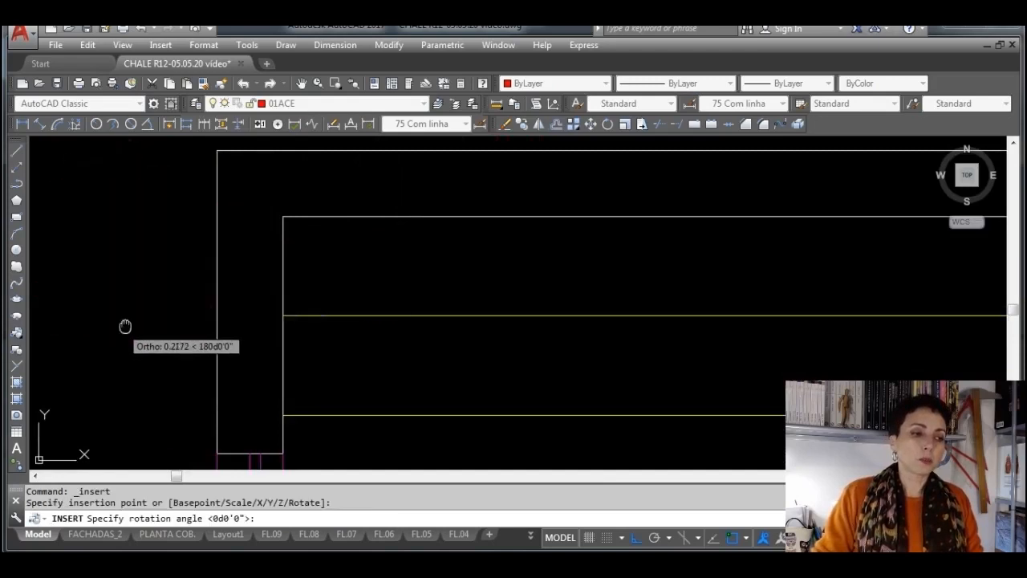
middle_click_drag(126, 325, 517, 322)
key("Return")
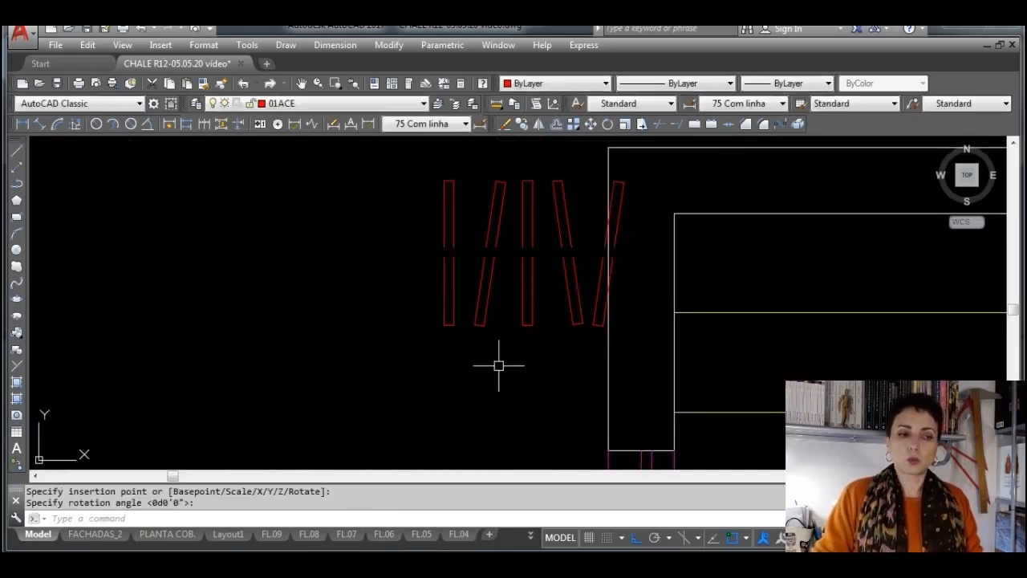
Move the hangers block by its base point onto the left end of the wardrobe's middle line
left_click(528, 265)
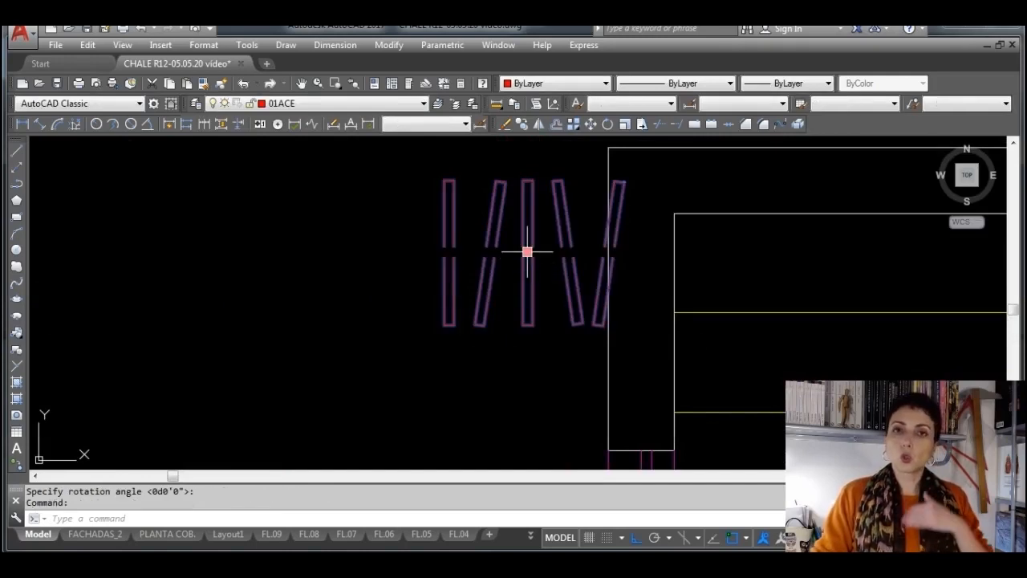
left_click(527, 252)
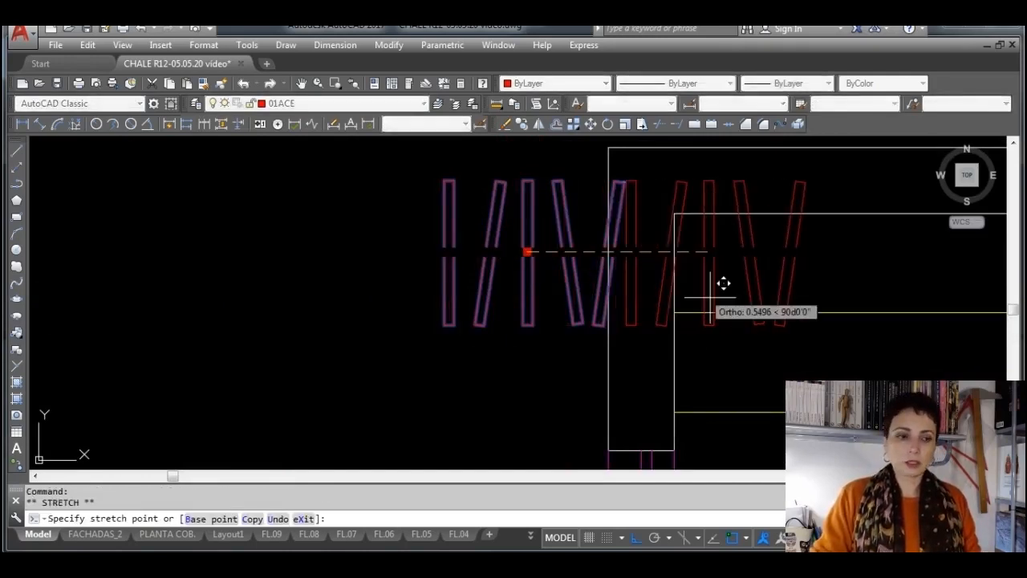
left_click(676, 311)
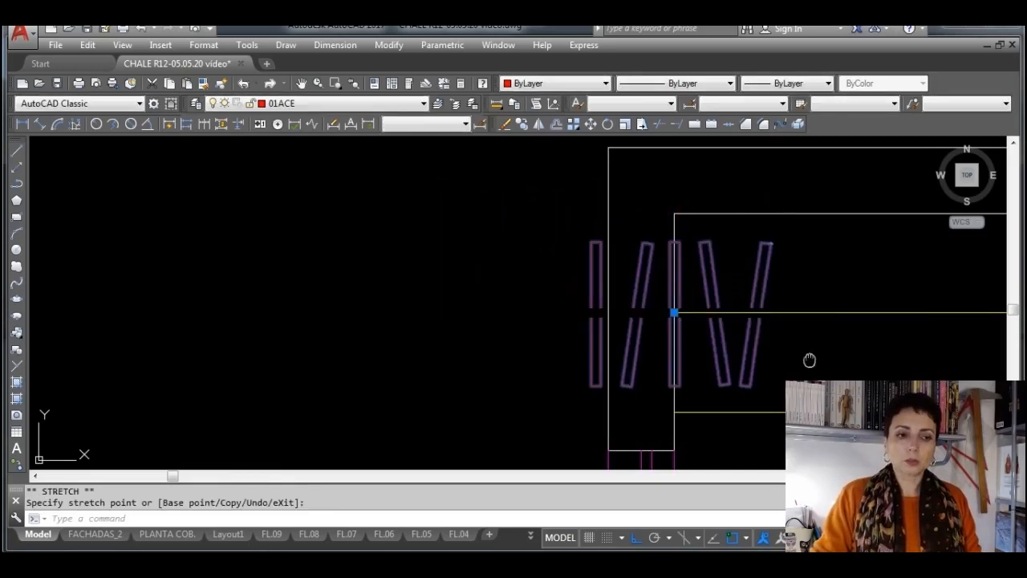
middle_click_drag(809, 360, 367, 334)
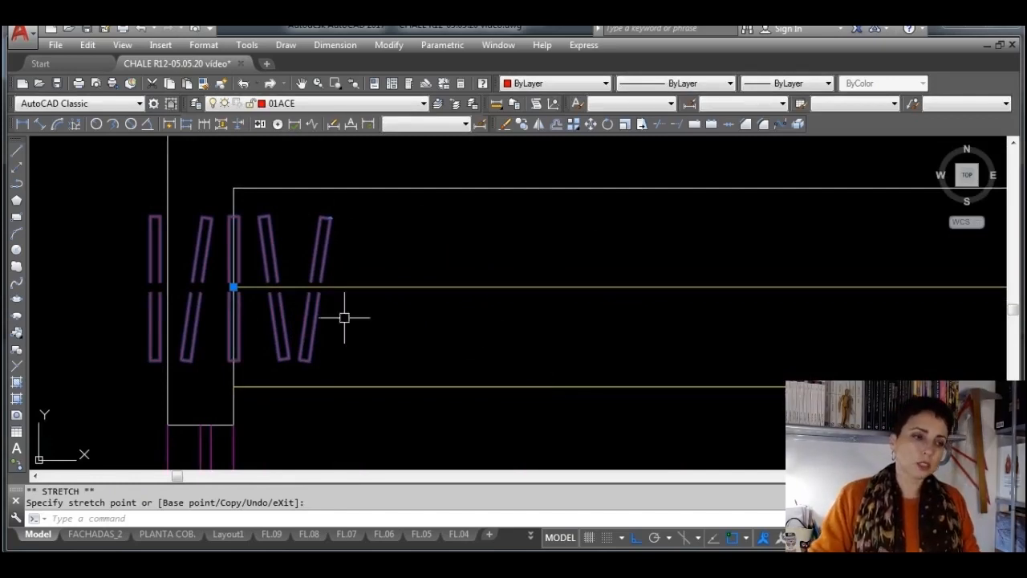
With object snap off, shift the hangers block about 0.3 along the middle line so it sits inside the wardrobe
left_click(233, 287)
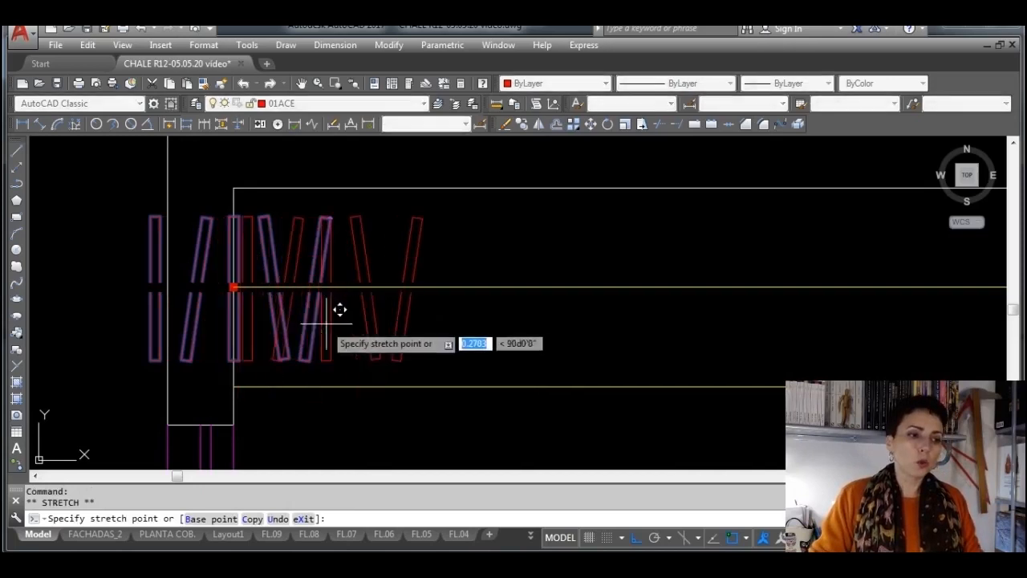
key("F3")
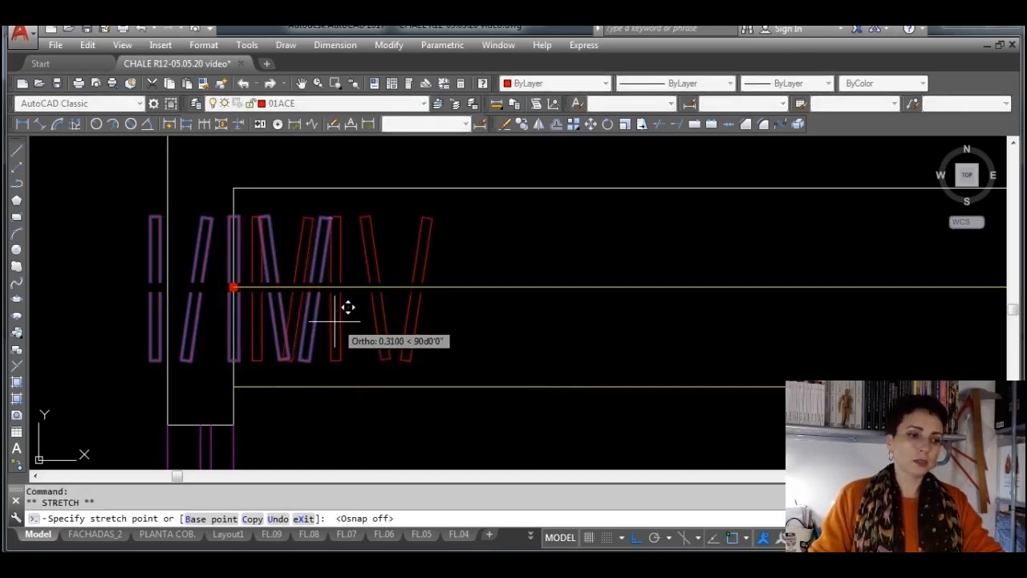
left_click(334, 305)
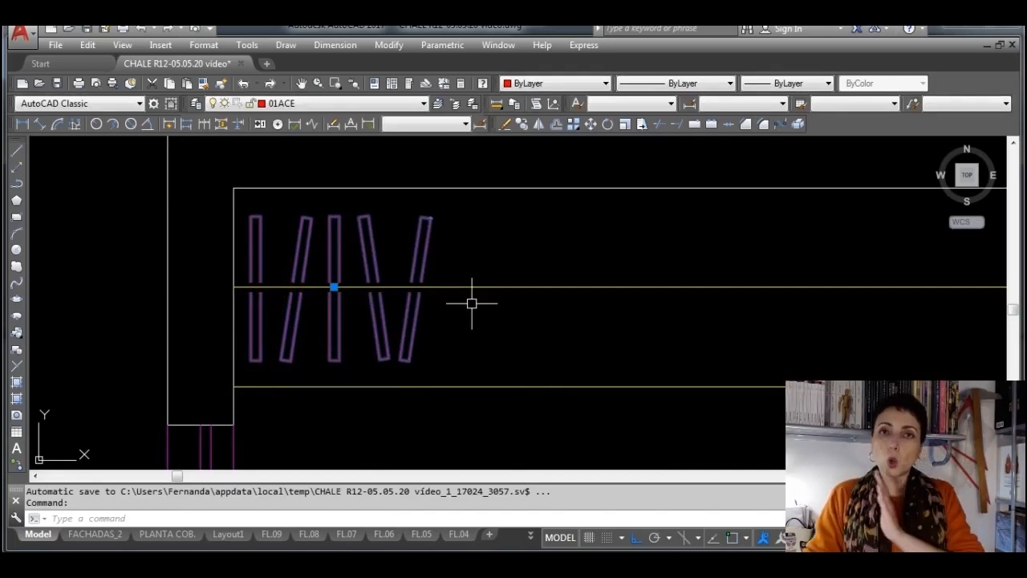
scroll(472, 303, "down", 2)
middle_click_drag(585, 257, 300, 267)
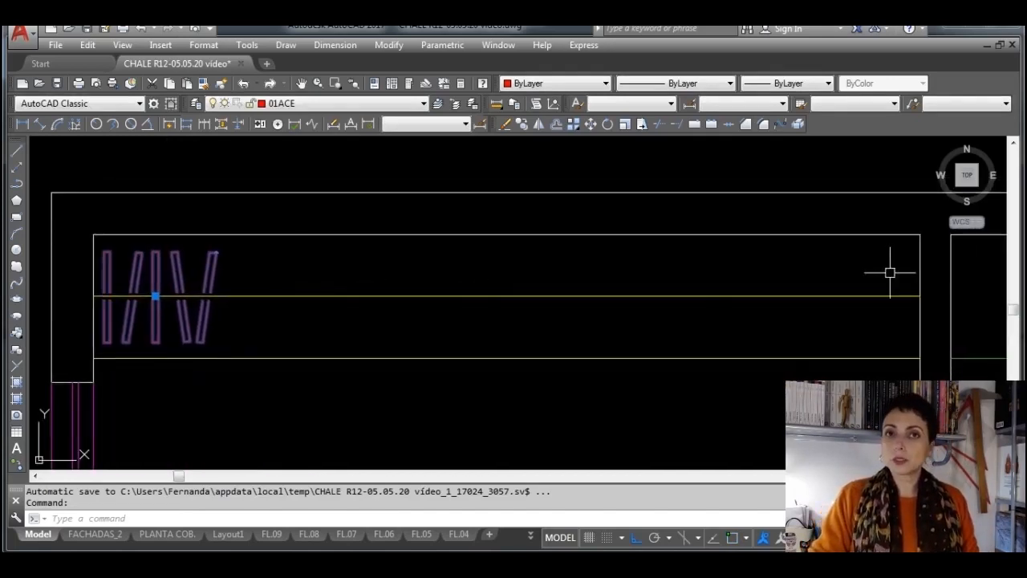
Copy the hangers block repeatedly along the wardrobe's middle line, about 0.6 apart, until the last copy crosses DORM.1's right wall
left_click(526, 126)
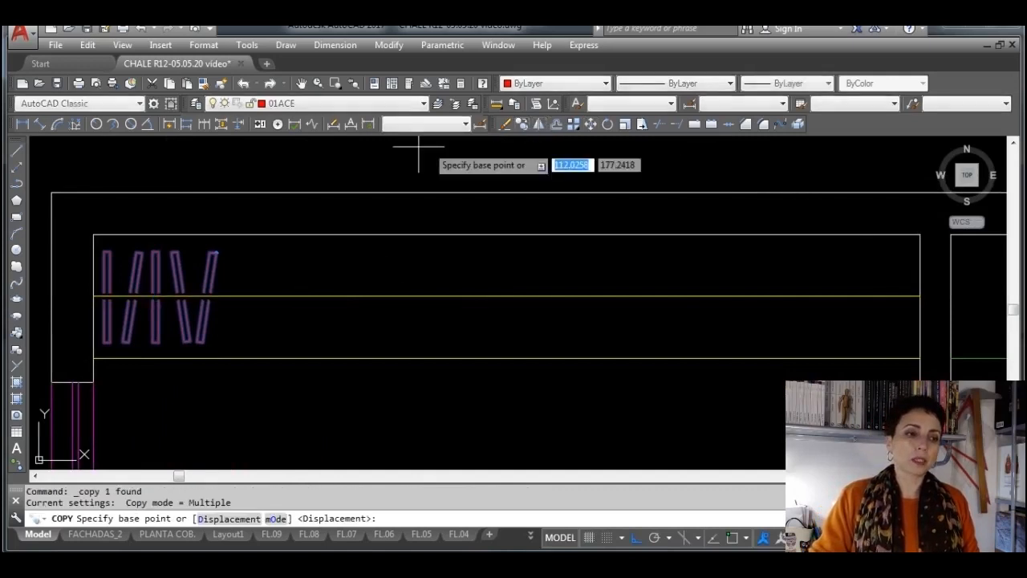
left_click(173, 287)
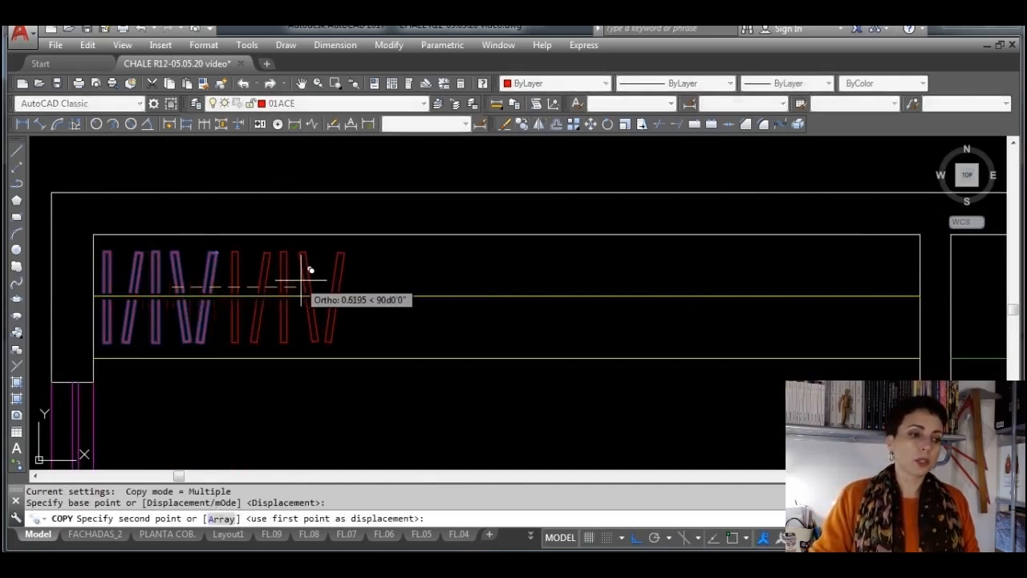
left_click(310, 271)
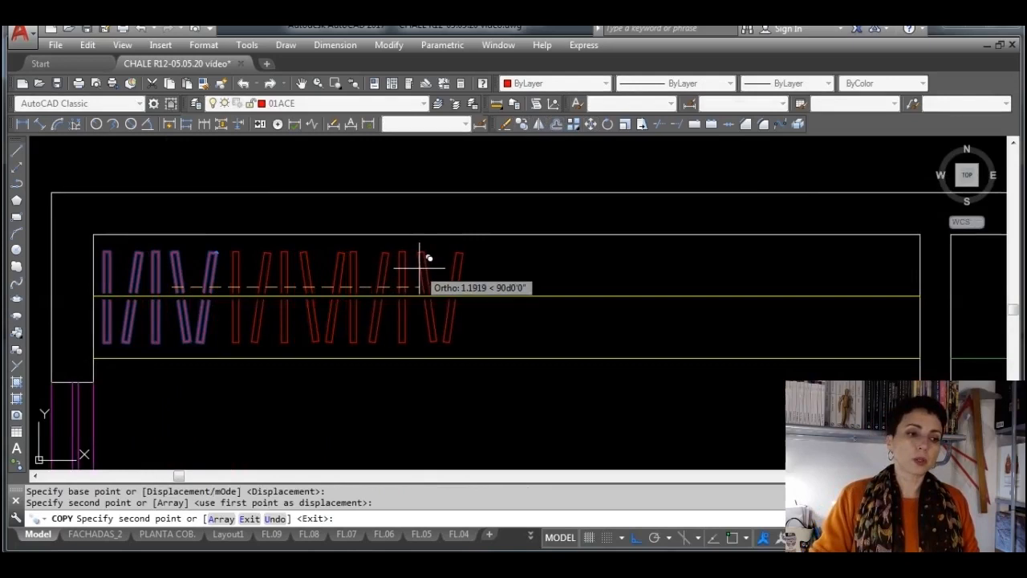
left_click(433, 263)
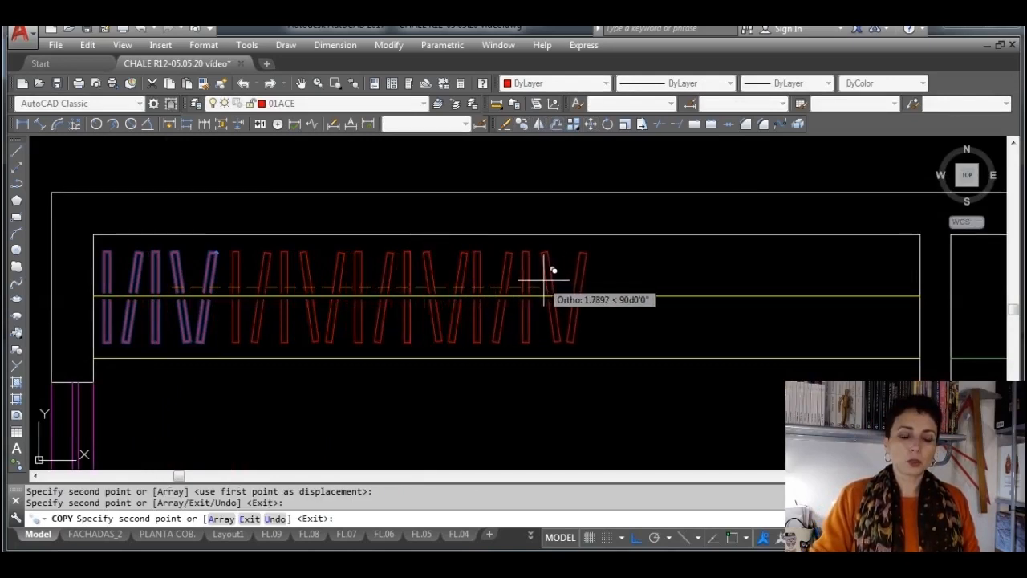
left_click(550, 271)
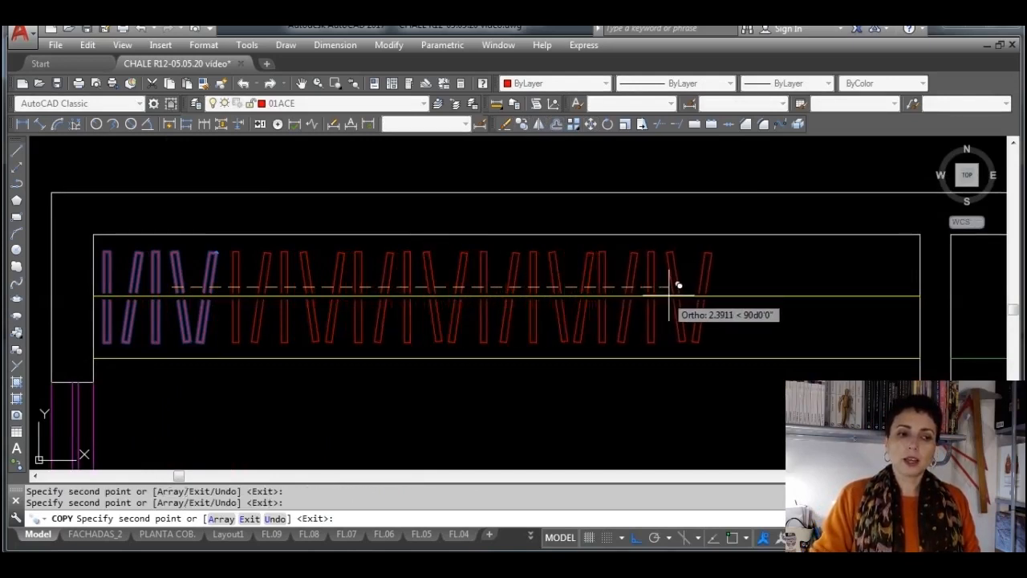
left_click(681, 282)
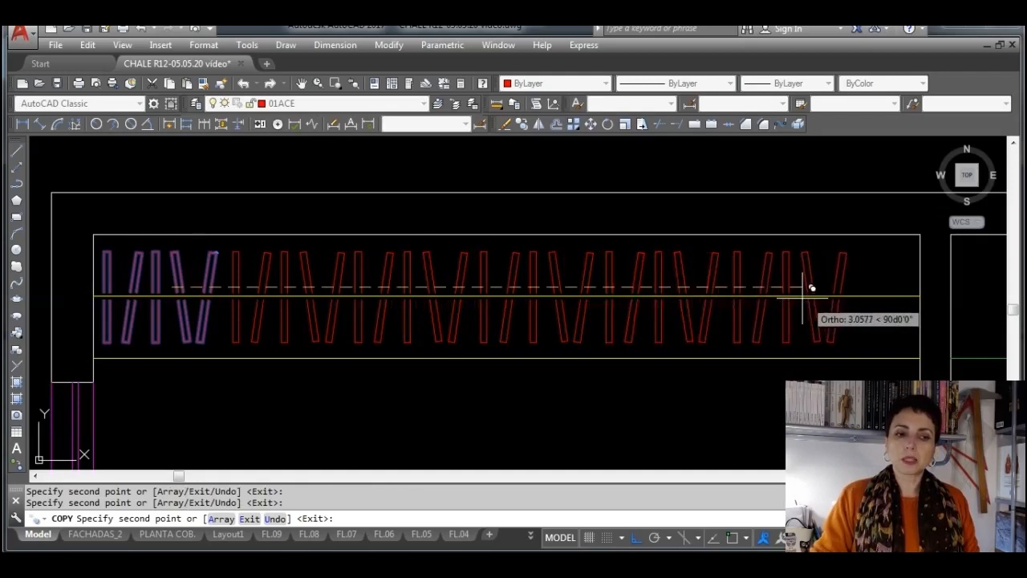
left_click(803, 294)
middle_click_drag(874, 293, 617, 276)
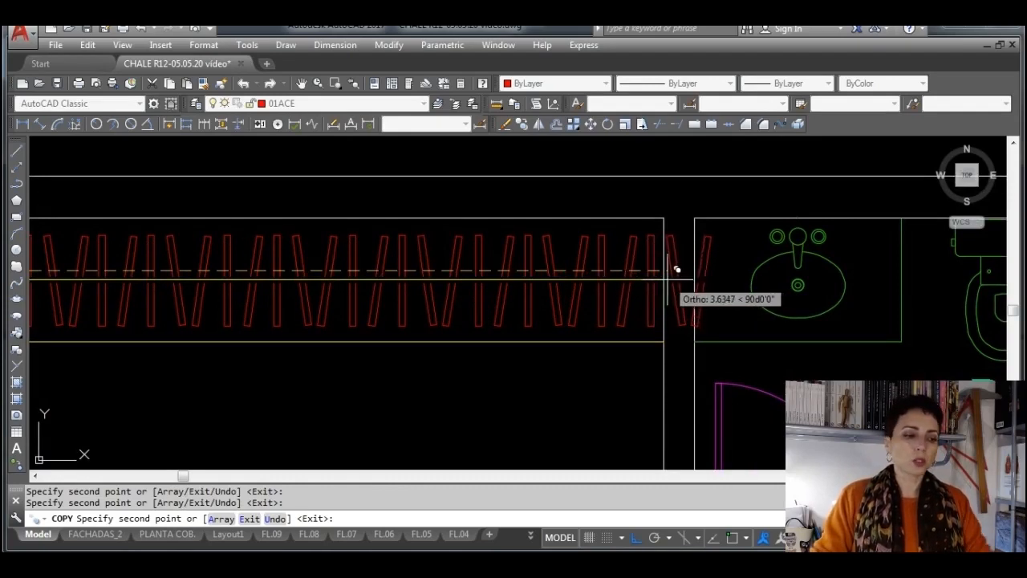
key("Escape")
Explode the last hangers block copy, which overlaps the wall between DORM.1 and the bathroom
scroll(677, 277, "up", 4)
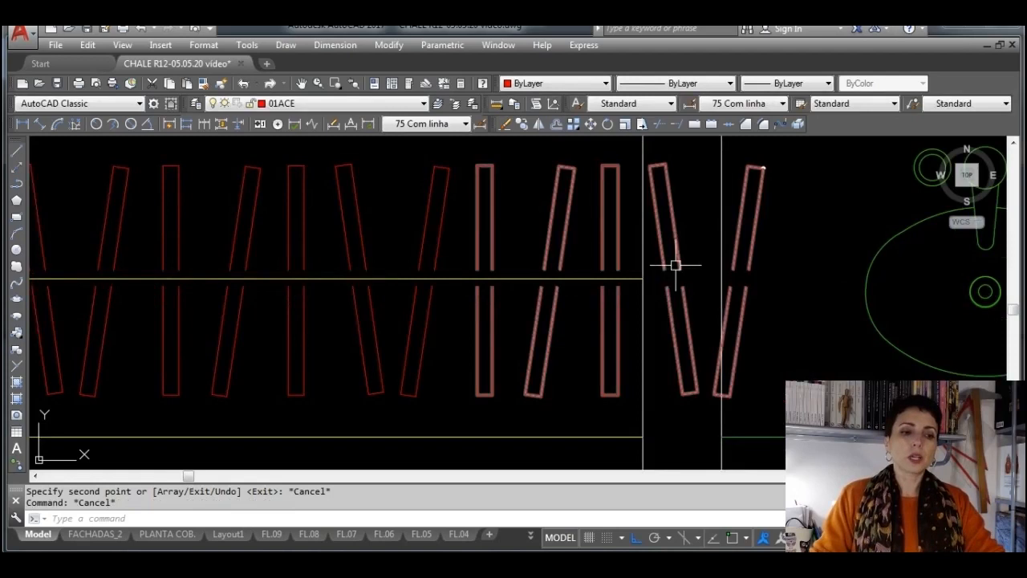
middle_click_drag(768, 286, 617, 283)
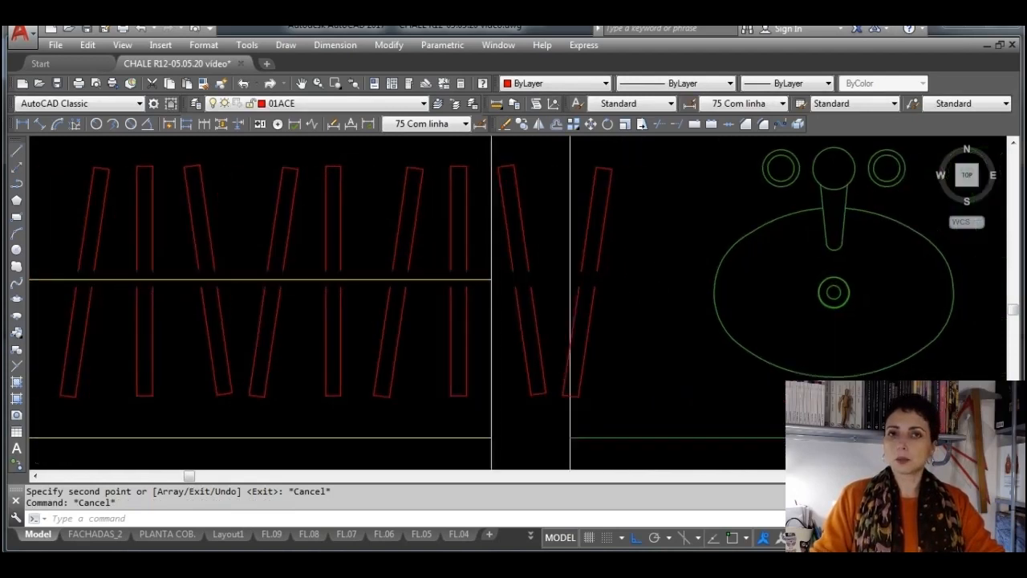
left_click(530, 258)
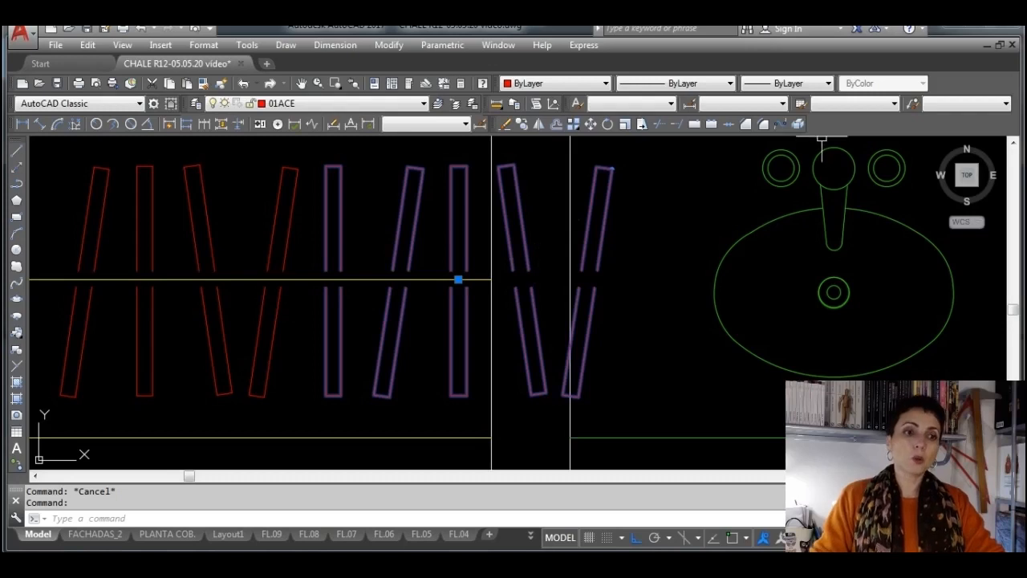
left_click(799, 126)
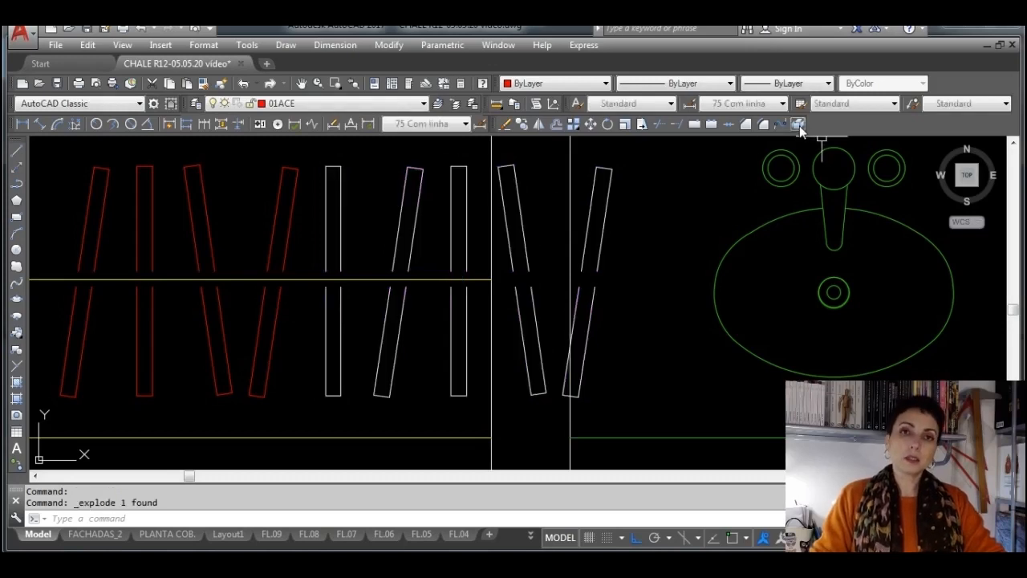
Erase the two slanted hangers of the exploded block that lie inside and beyond the wall
left_click(534, 267)
left_click(516, 252)
left_click(529, 289)
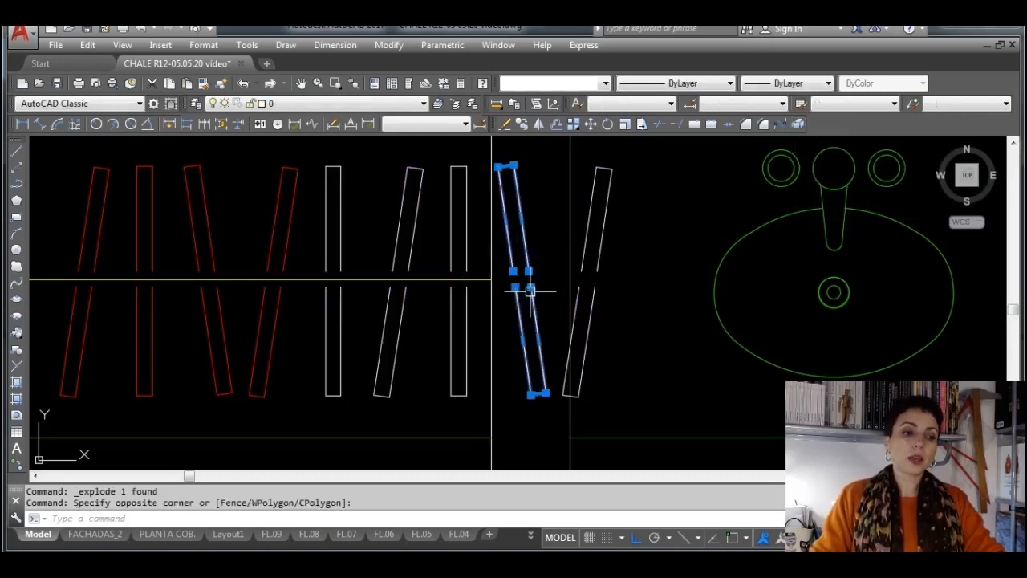
key("Delete")
left_click(601, 286)
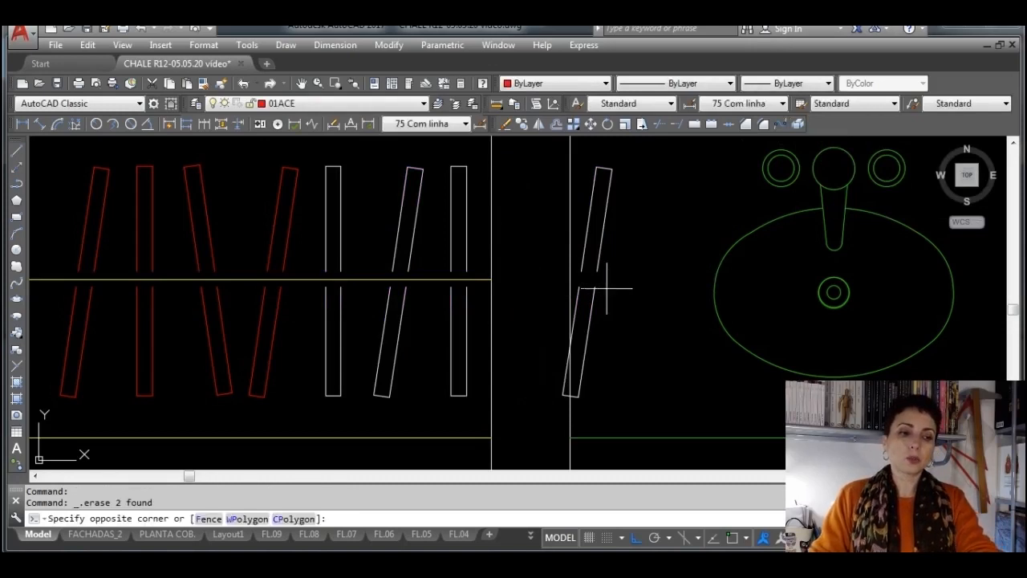
left_click(609, 258)
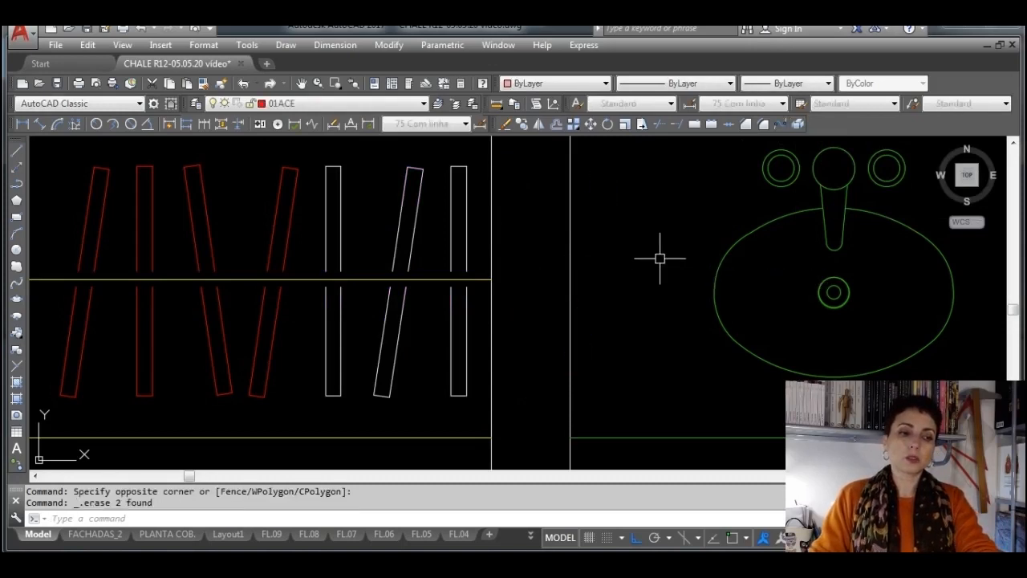
Move the three remaining exploded hangers to the 01ACE layer
left_click(472, 409)
left_click(321, 367)
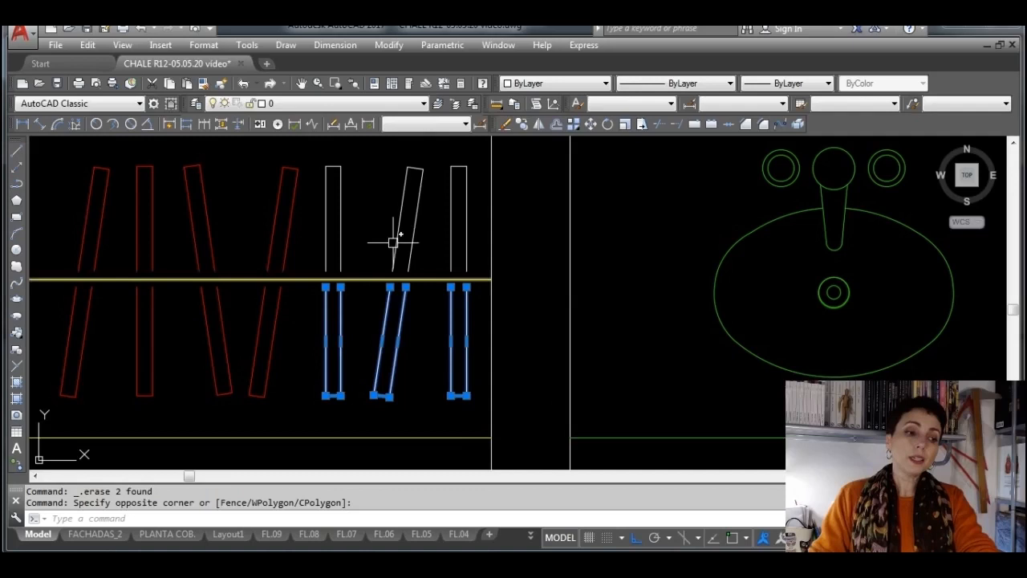
left_click(472, 224)
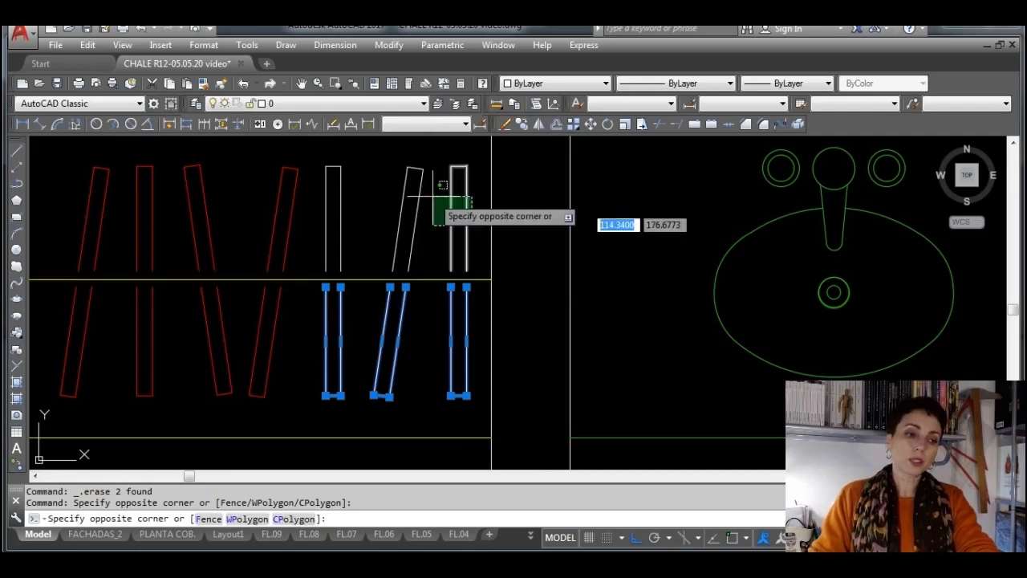
left_click(324, 159)
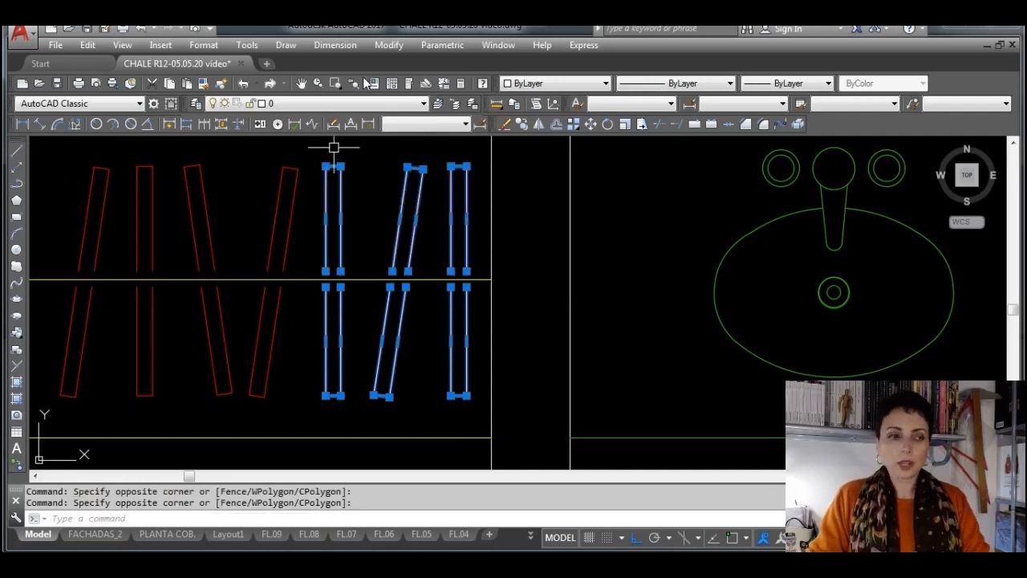
left_click(382, 104)
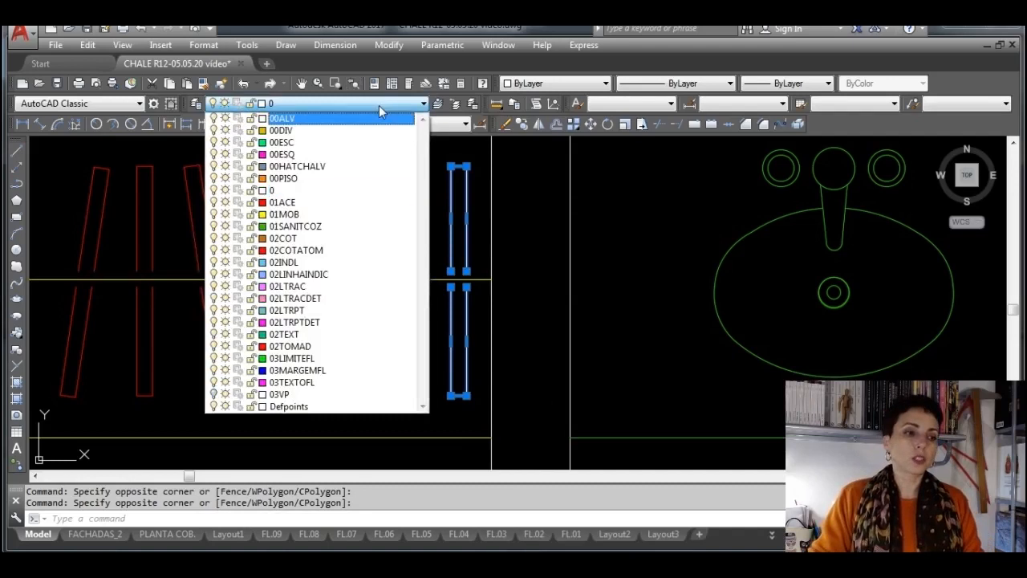
left_click(328, 203)
key("Escape")
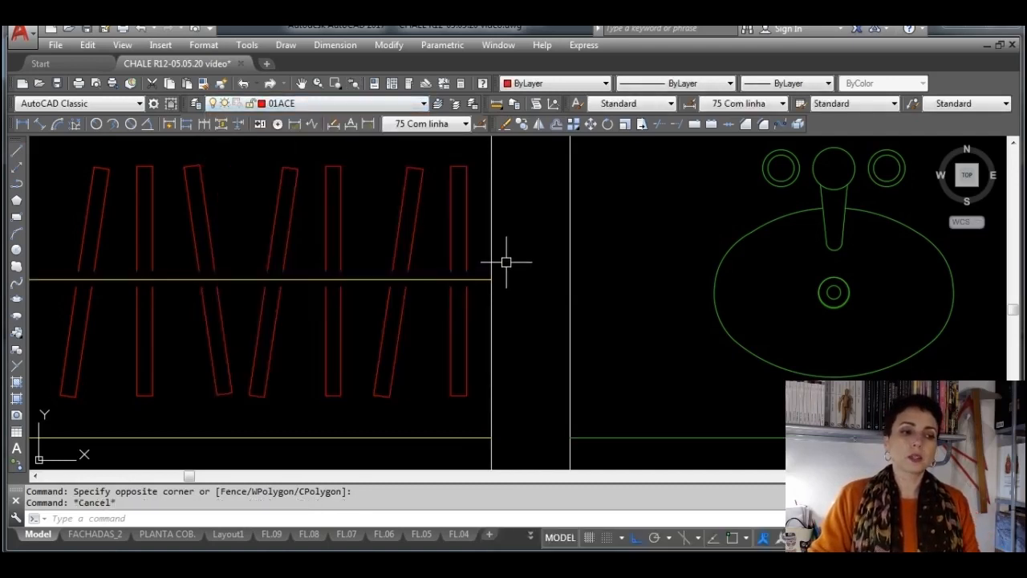
Offset the wardrobe's middle line by 0.015 to both sides to form the hanger rod
scroll(506, 262, "down", 5)
middle_click_drag(335, 300, 664, 329)
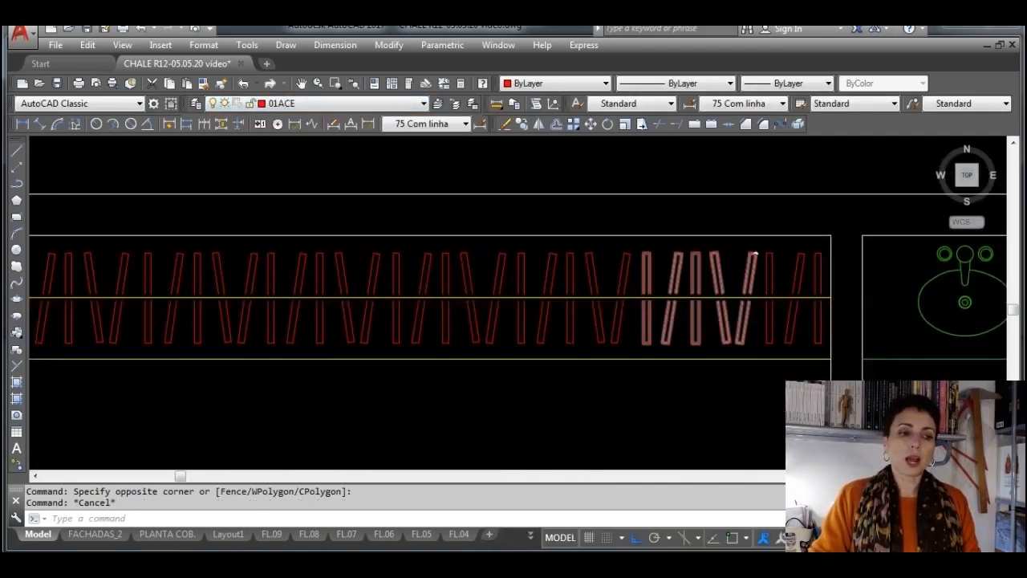
scroll(656, 326, "down", 2)
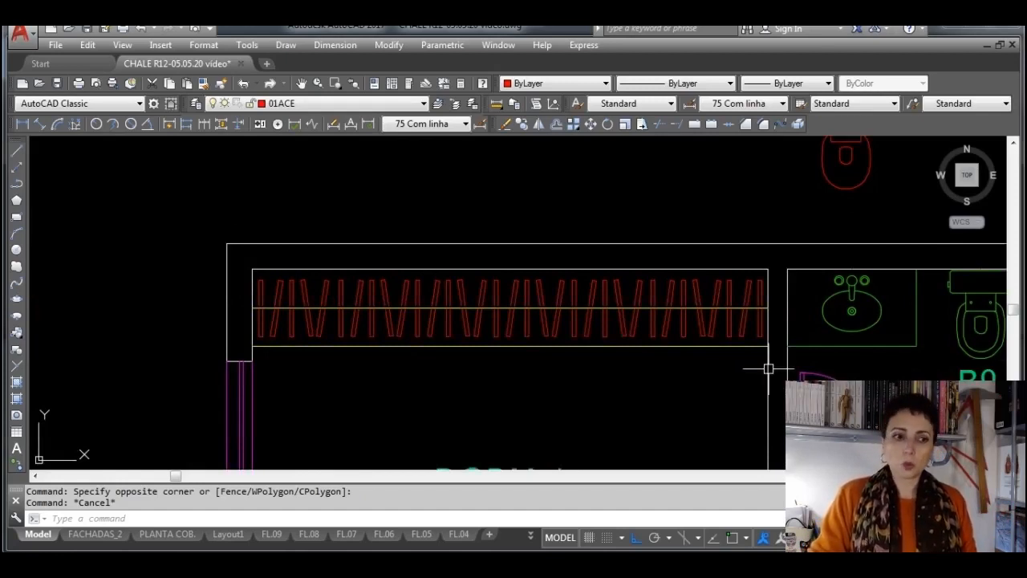
scroll(746, 304, "up", 6)
scroll(586, 285, "up", 3)
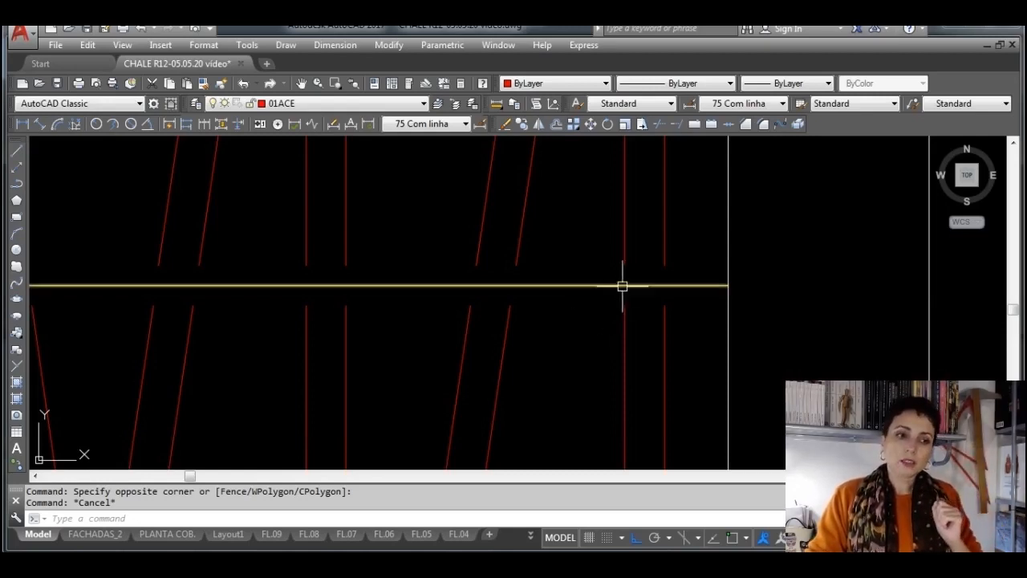
left_click(555, 124)
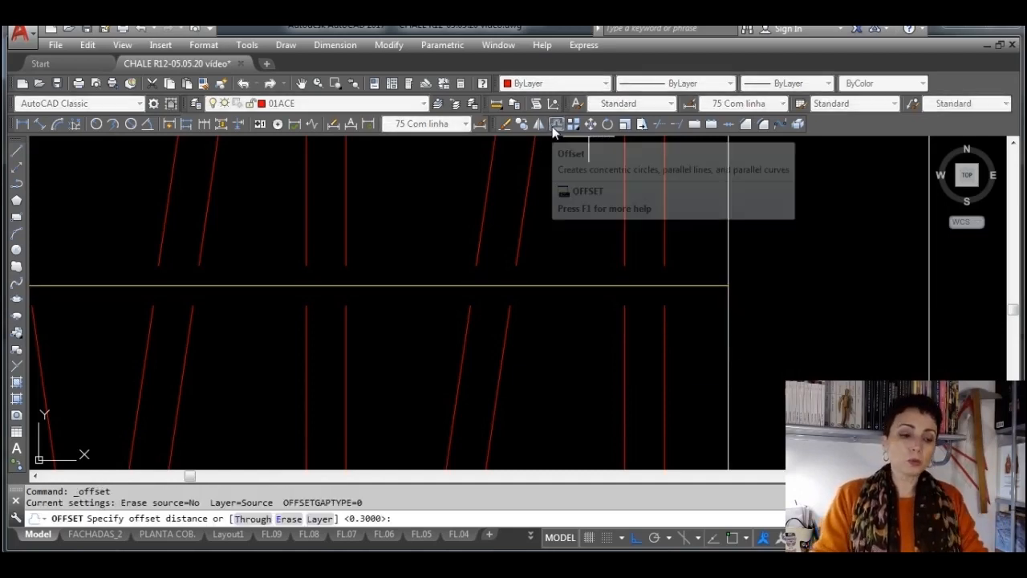
type(".015")
key("Return")
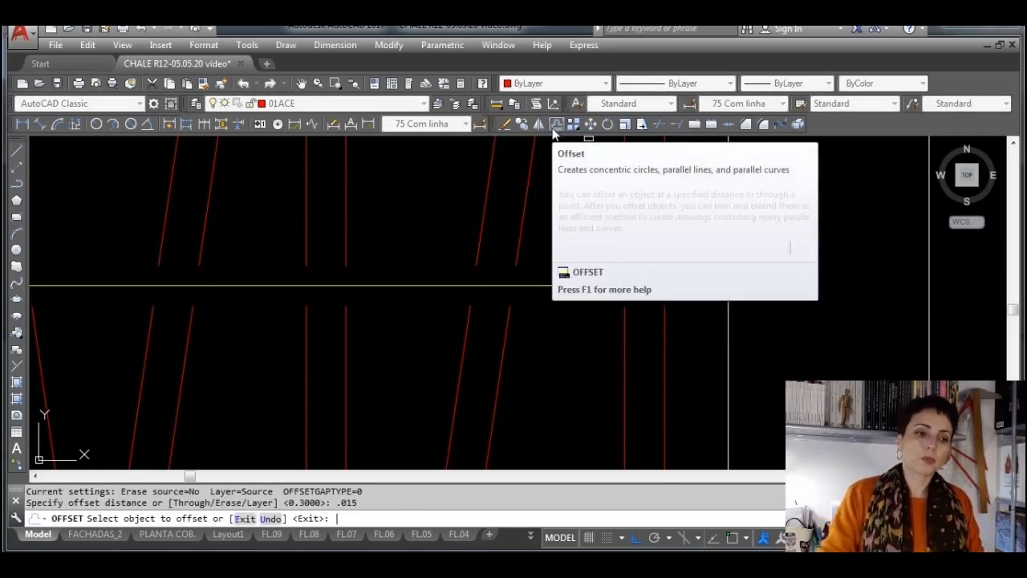
left_click(553, 285)
left_click(556, 216)
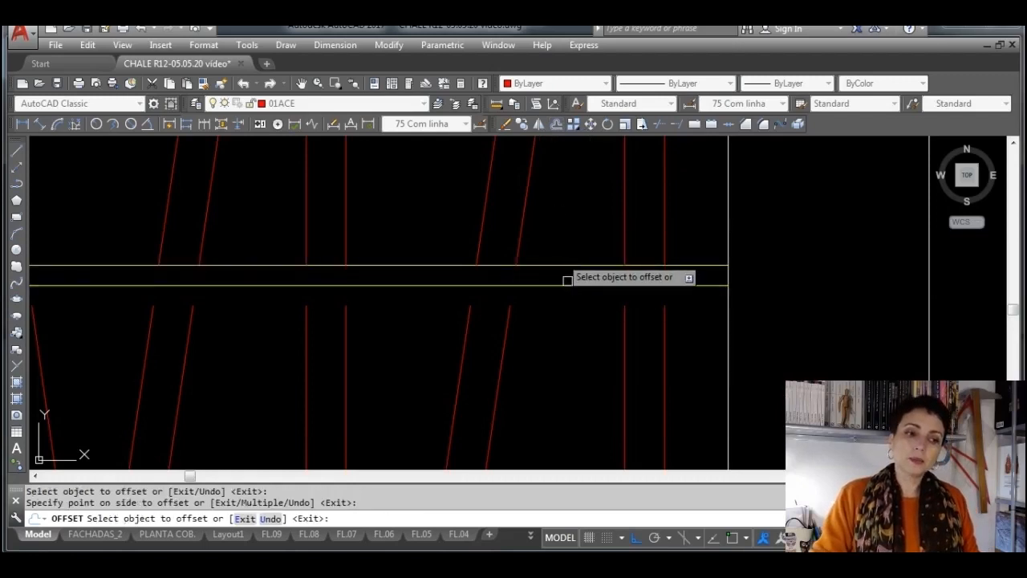
left_click(569, 285)
left_click(575, 362)
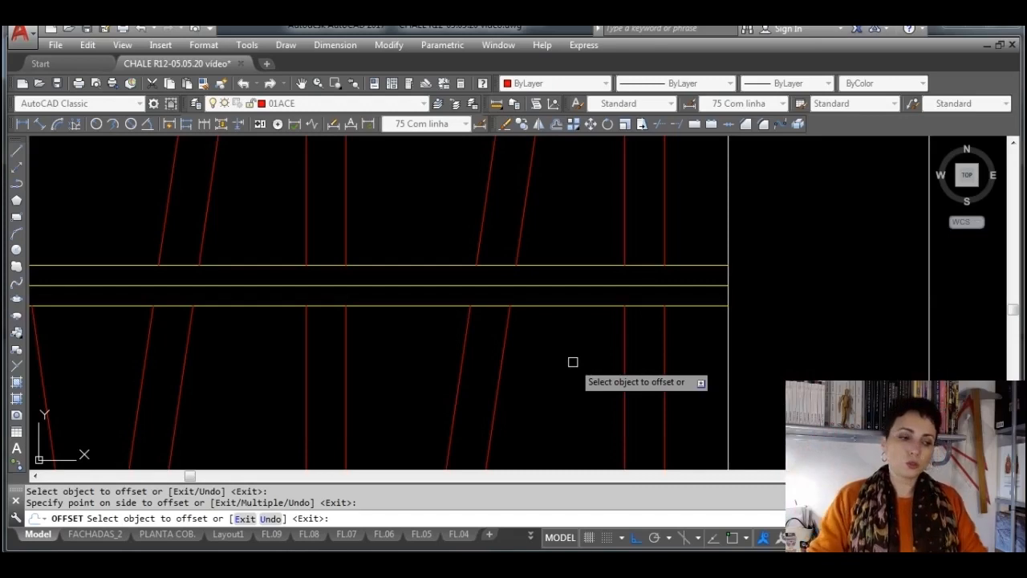
key("Escape")
Erase the original middle line between the two rod lines of the wardrobe
left_click(621, 285)
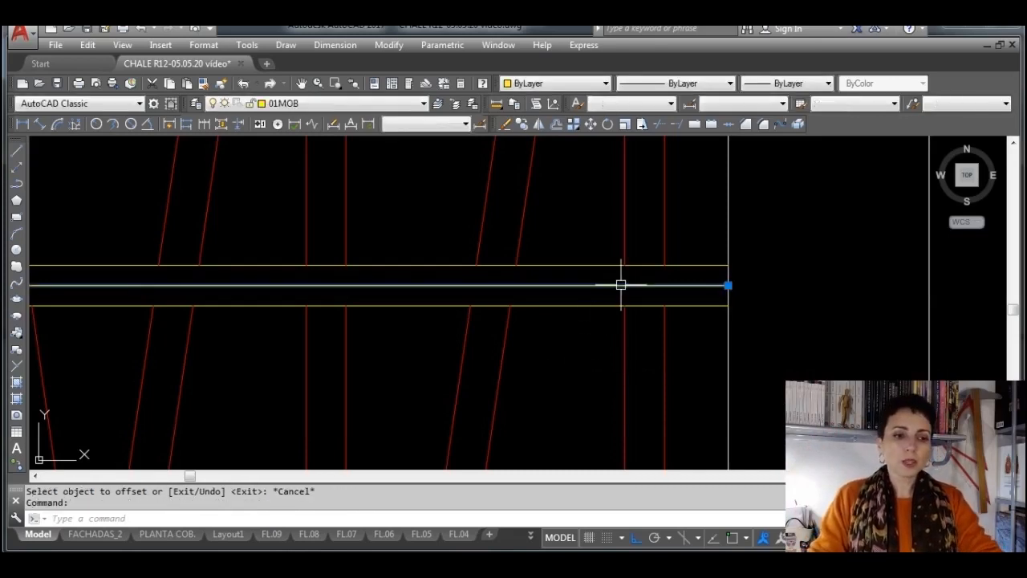
key("Delete")
scroll(659, 284, "down", 5)
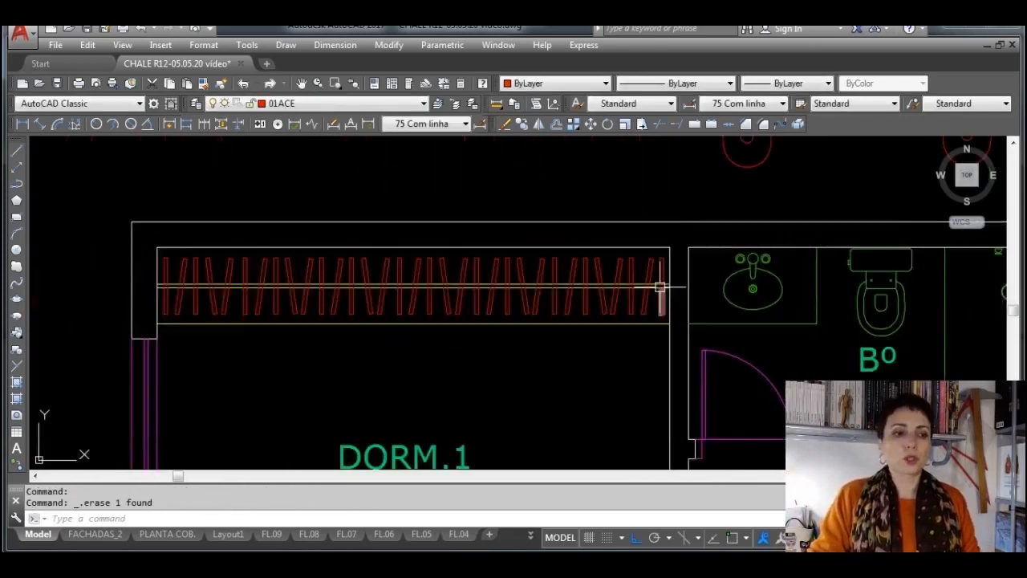
middle_click_drag(421, 390, 476, 380)
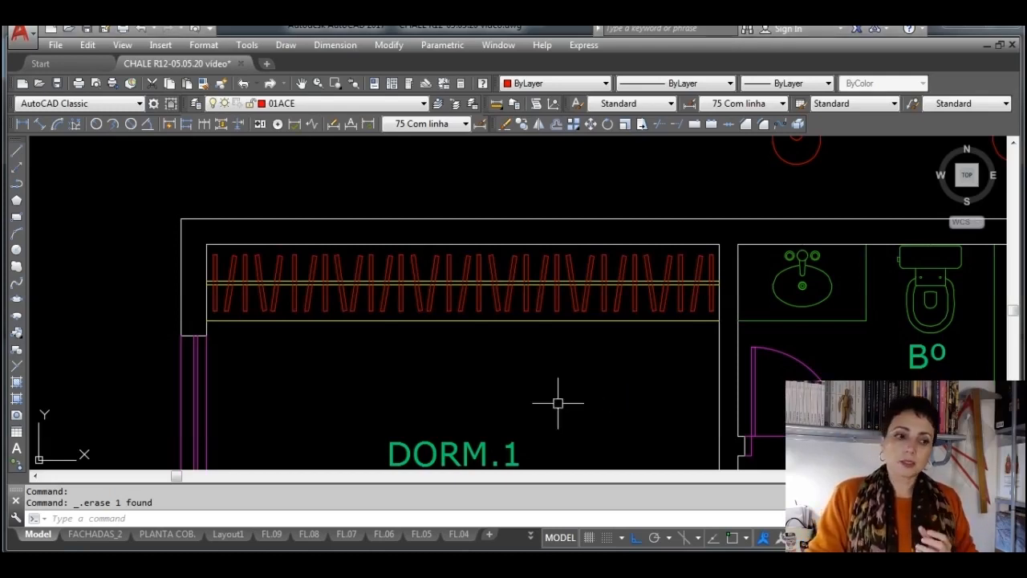
Make 01MOB the current layer for the furniture
scroll(562, 390, "down", 6)
middle_click_drag(686, 402, 493, 309)
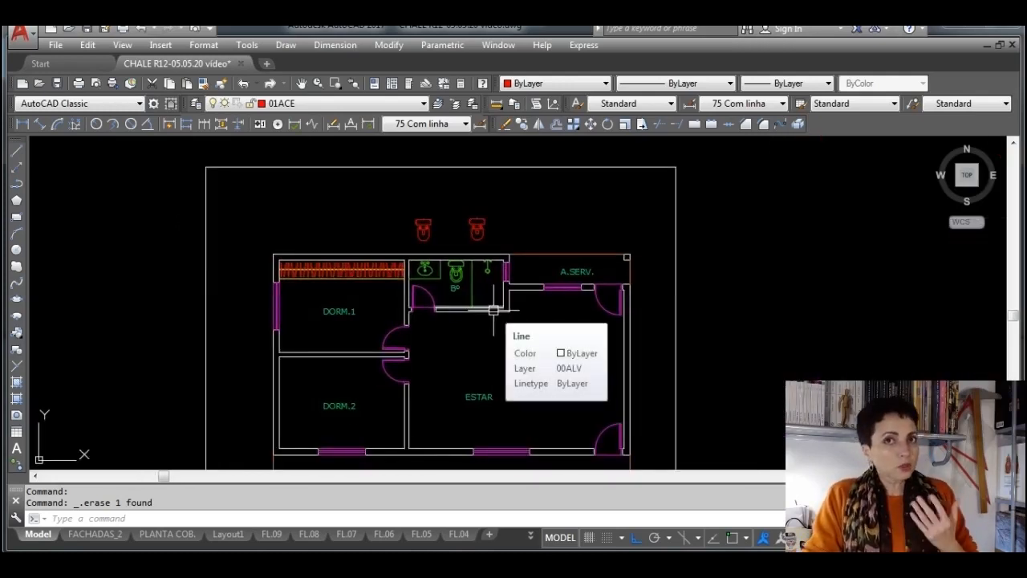
scroll(424, 290, "up", 2)
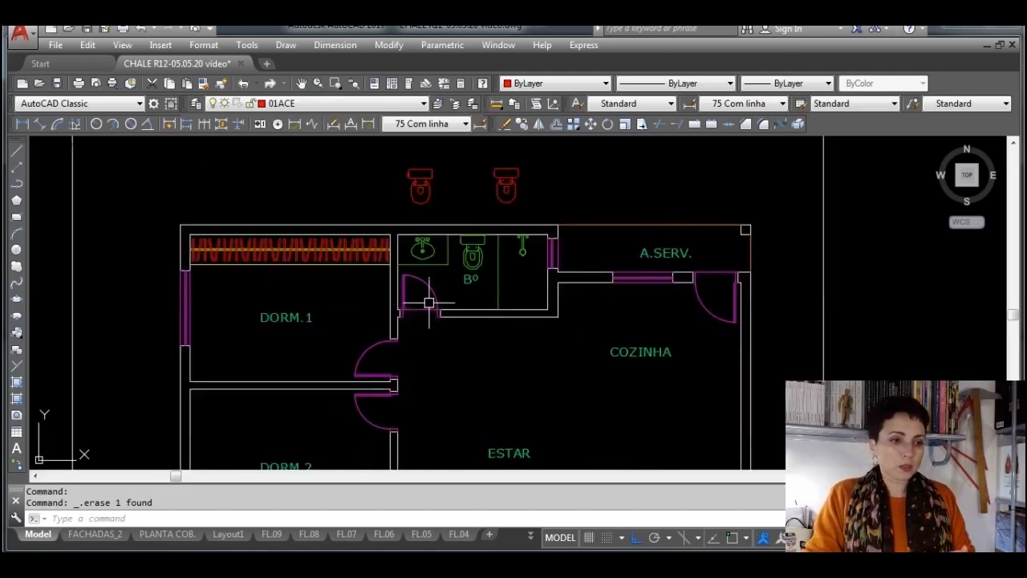
left_click(399, 110)
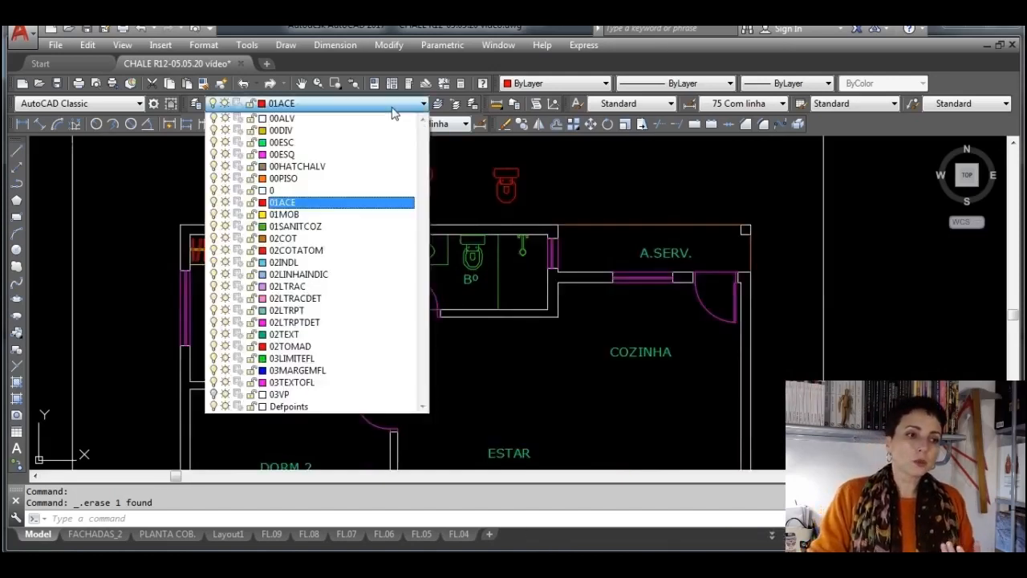
left_click(319, 212)
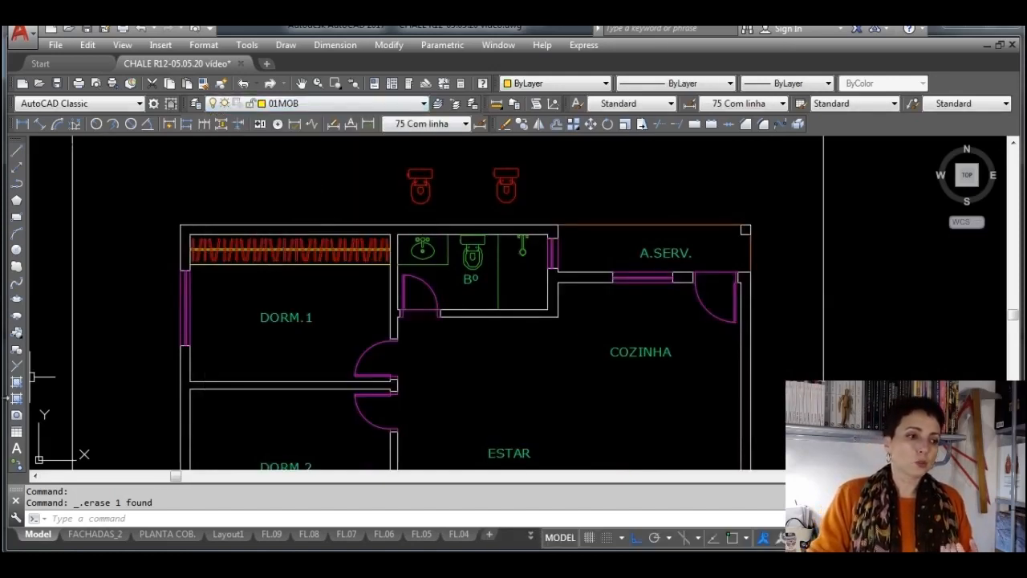
Insert the berçobk crib block from the móveis folder into the lower part of DORM.1 at scale 1 and 0° rotation
left_click(17, 334)
left_click(491, 261)
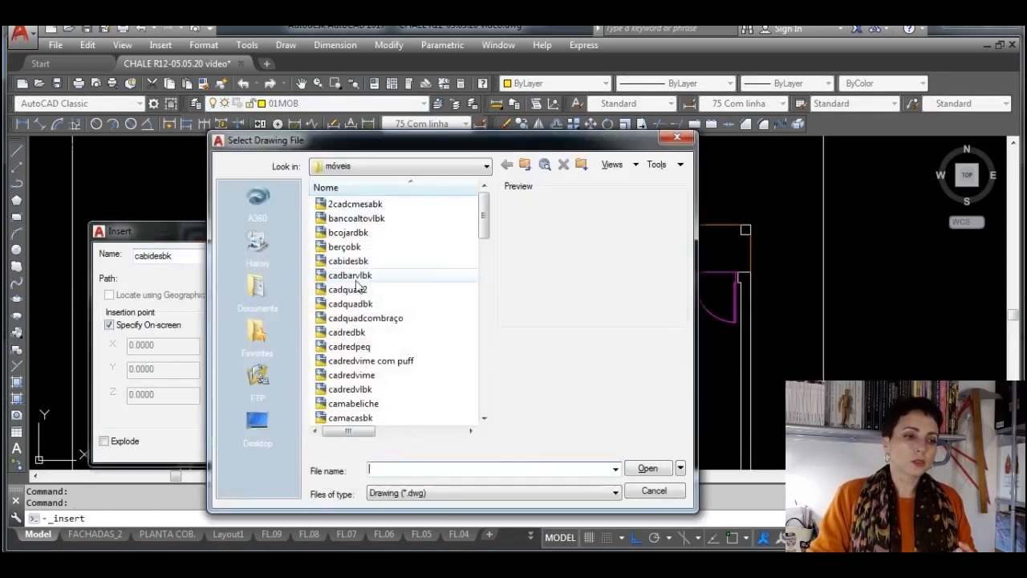
left_click(524, 166)
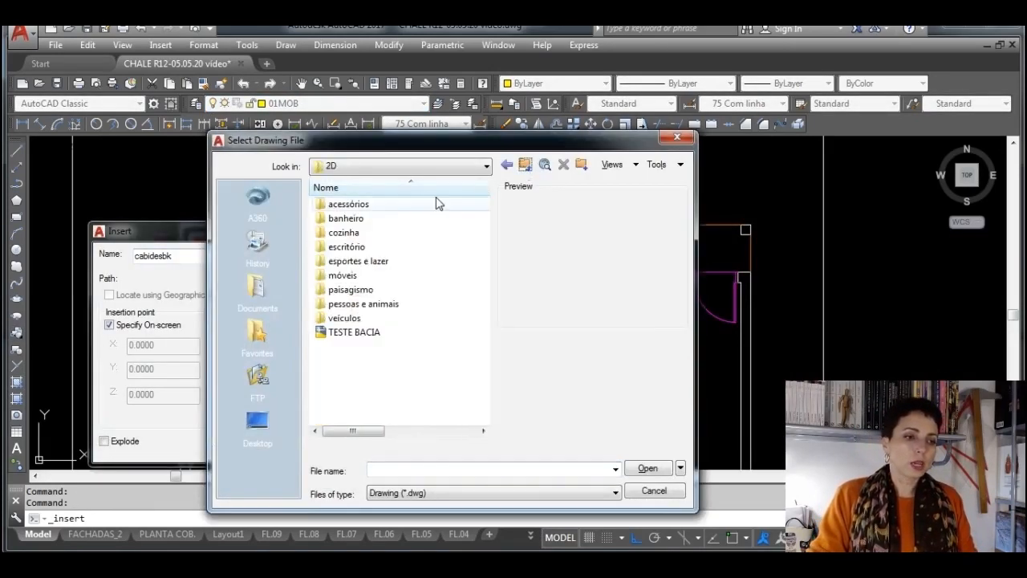
double_click(372, 275)
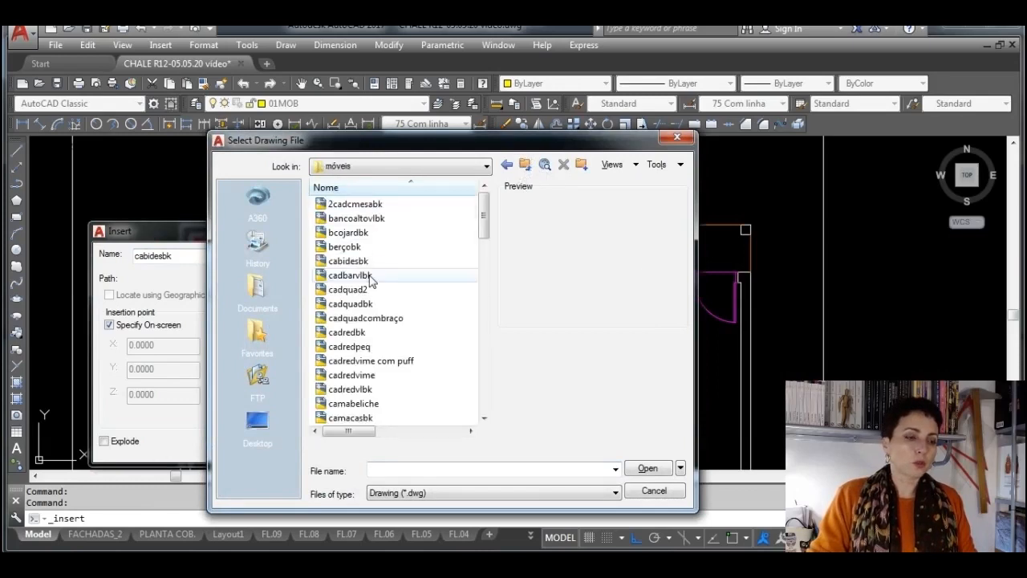
left_click(370, 234)
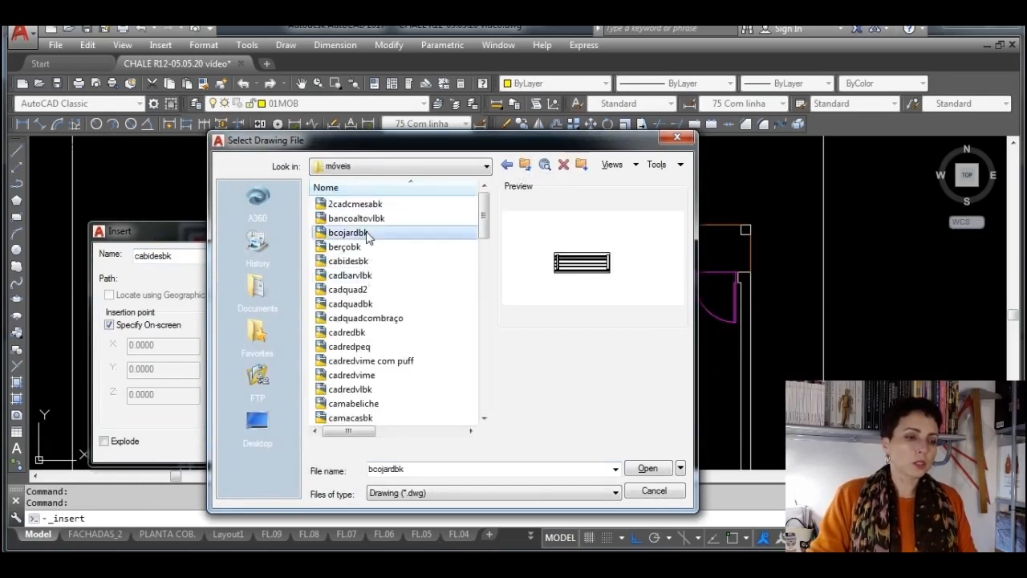
left_click(371, 248)
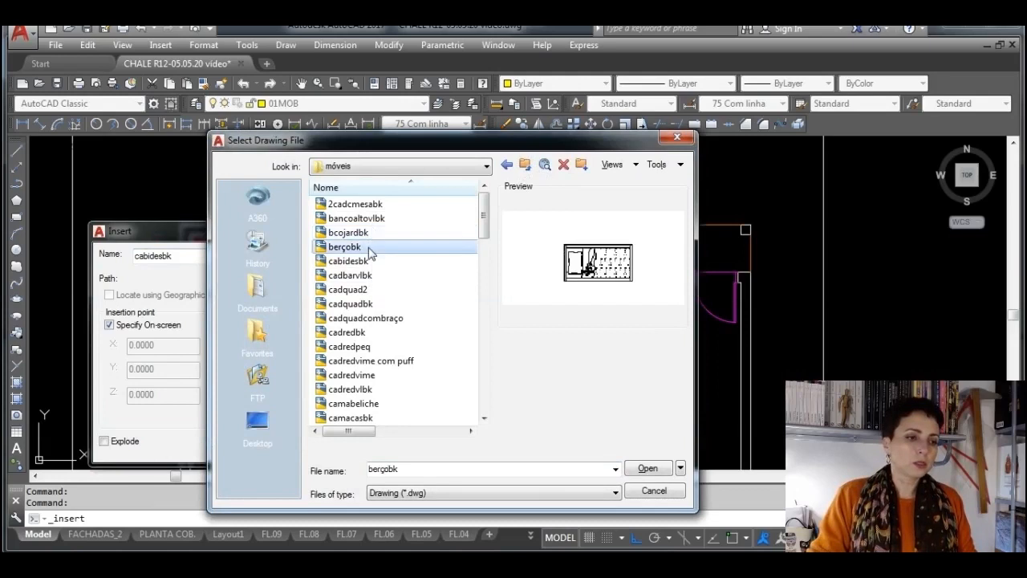
left_click(650, 469)
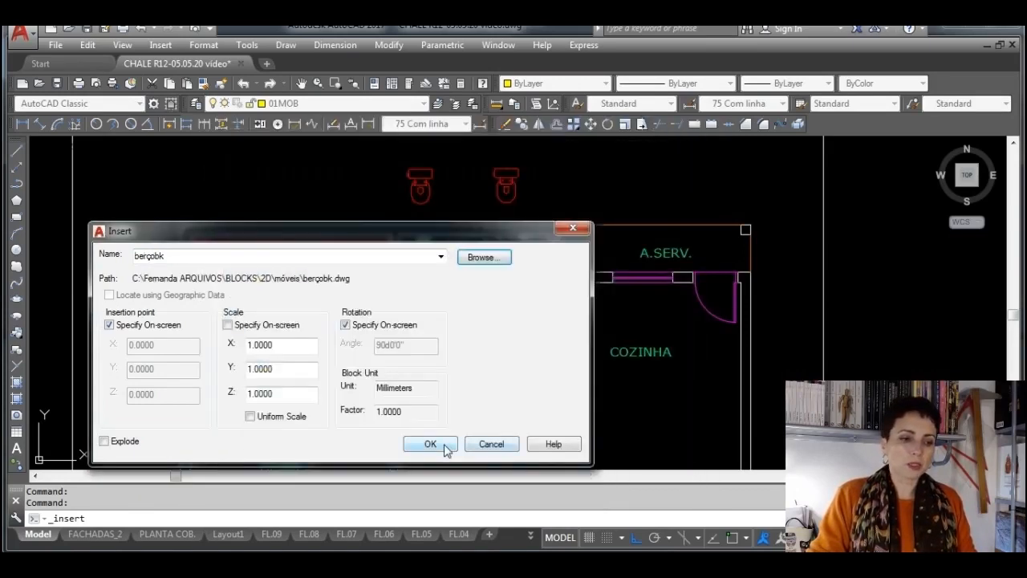
left_click(430, 443)
scroll(210, 361, "up", 4)
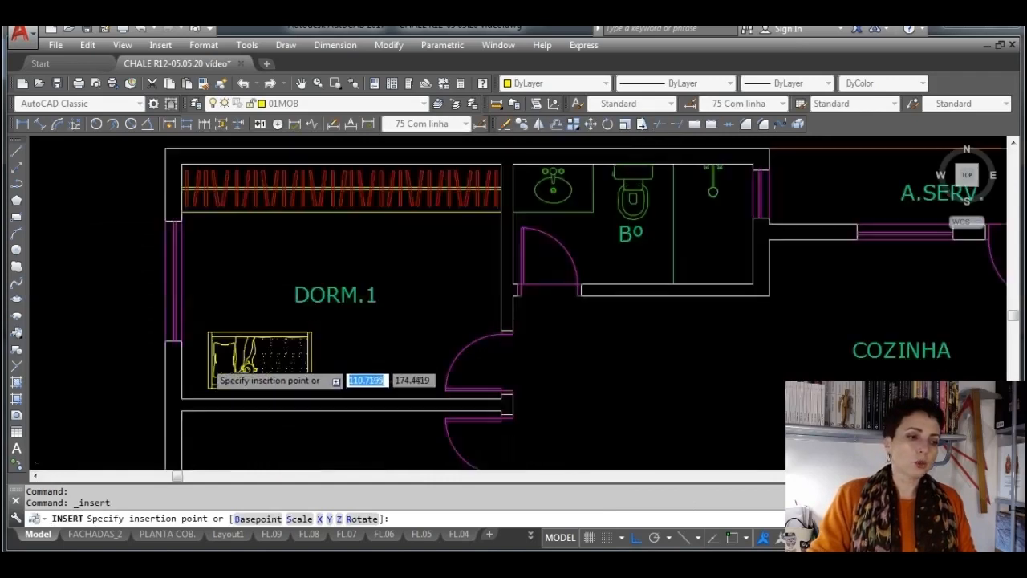
left_click(191, 360)
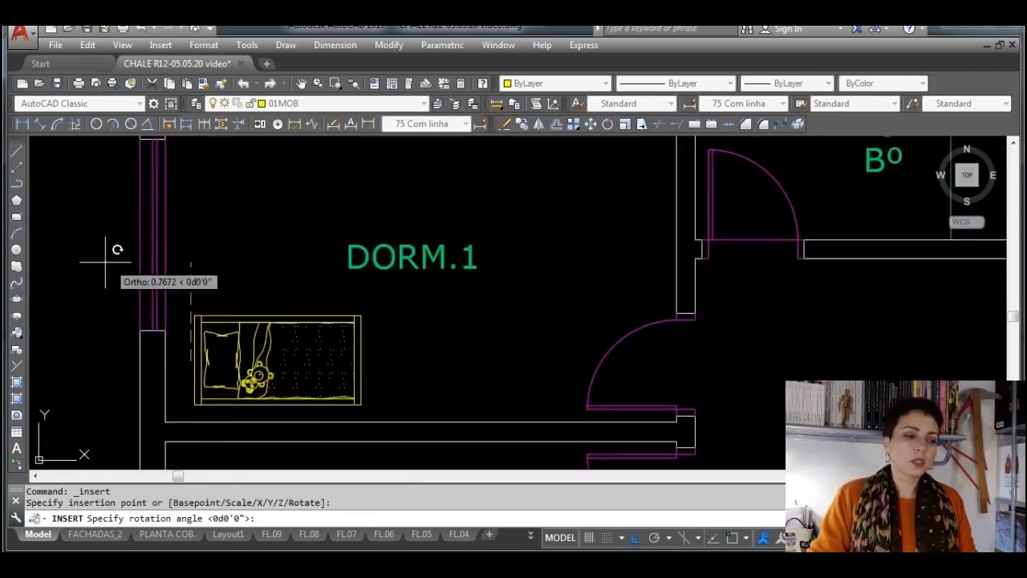
key("Return")
Scale the crib in DORM.1 down freehand from its upper-left corner by a factor of about 0.9
middle_click_drag(285, 323, 438, 293)
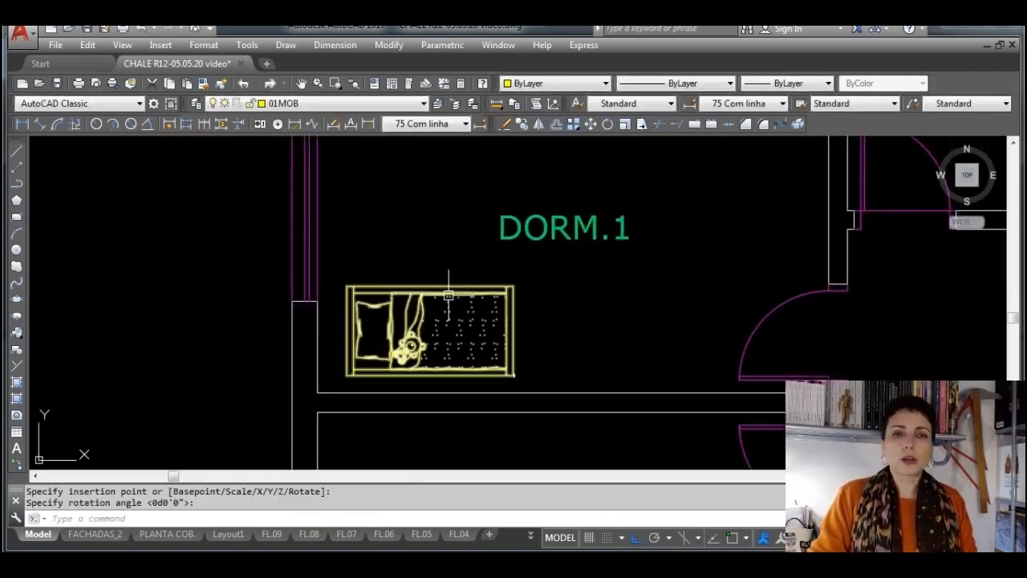
left_click(502, 313)
left_click(353, 322)
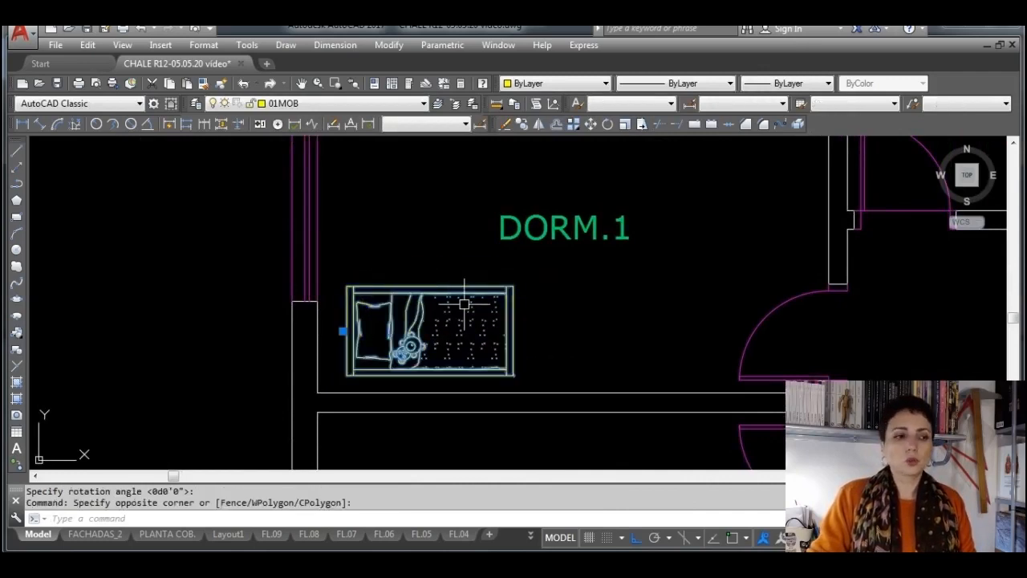
left_click(625, 124)
left_click(360, 297)
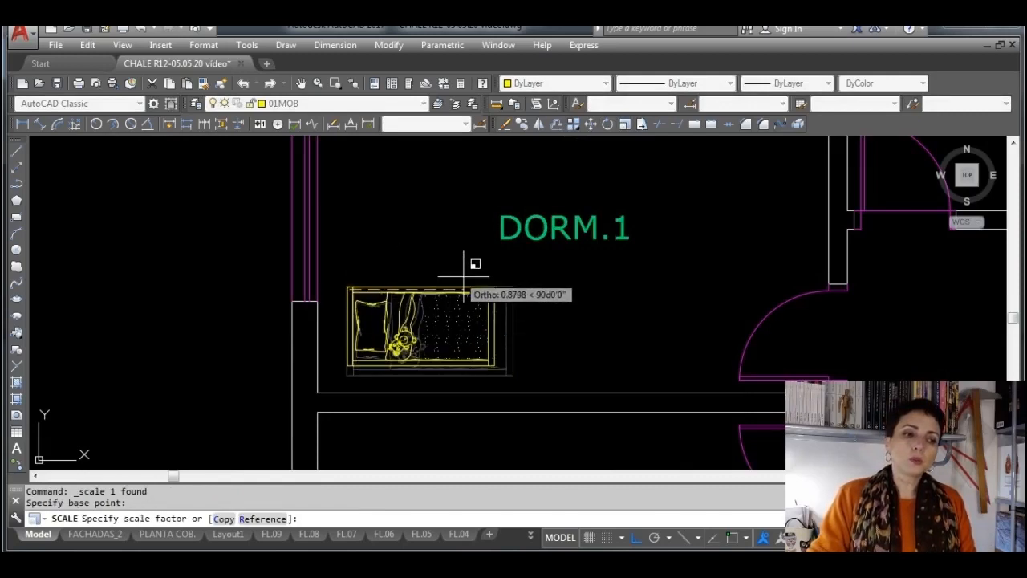
left_click(463, 277)
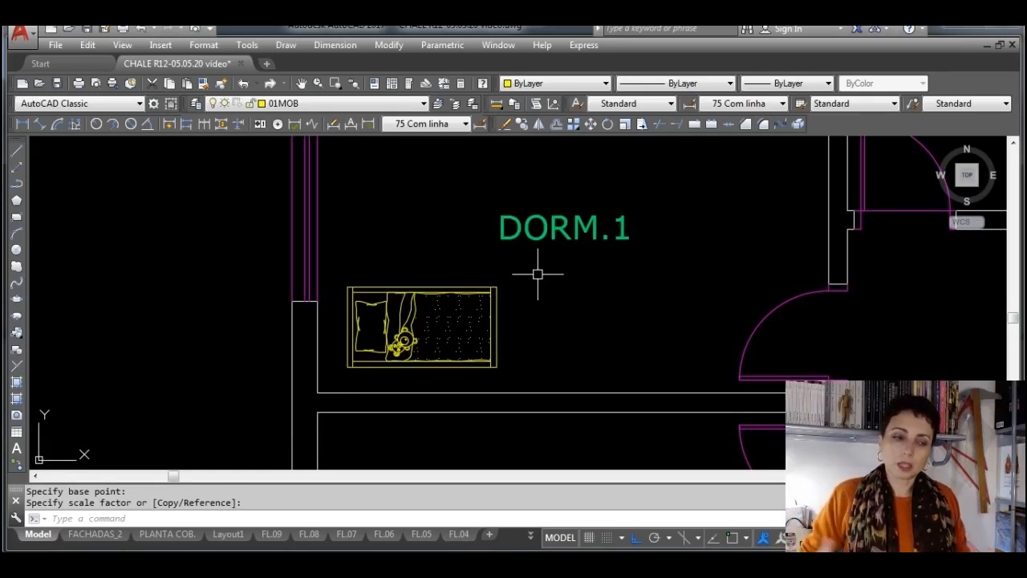
Erase the crib block from DORM.1
scroll(473, 293, "down", 4)
middle_click_drag(513, 305, 465, 313)
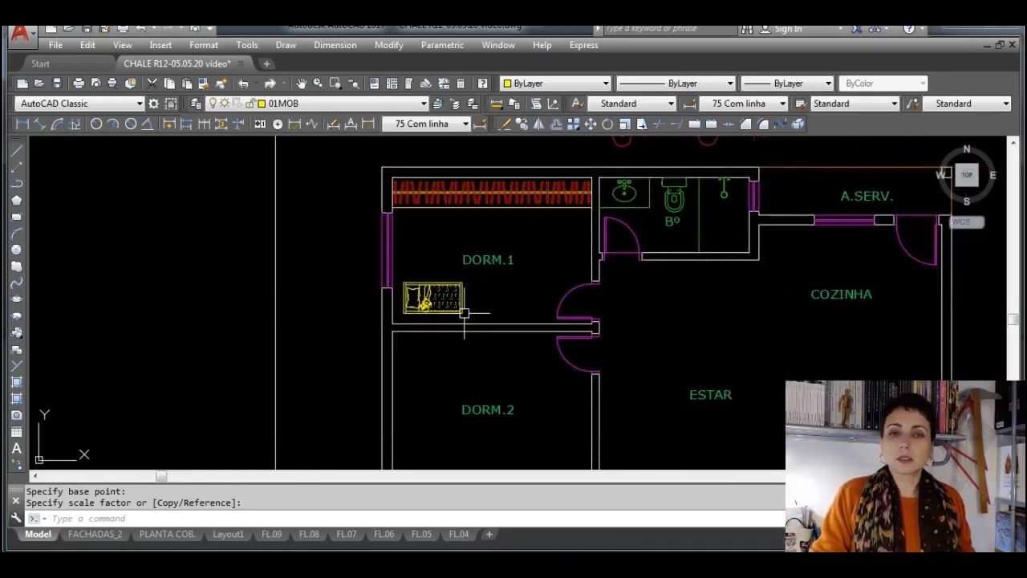
key("Escape")
key("Delete")
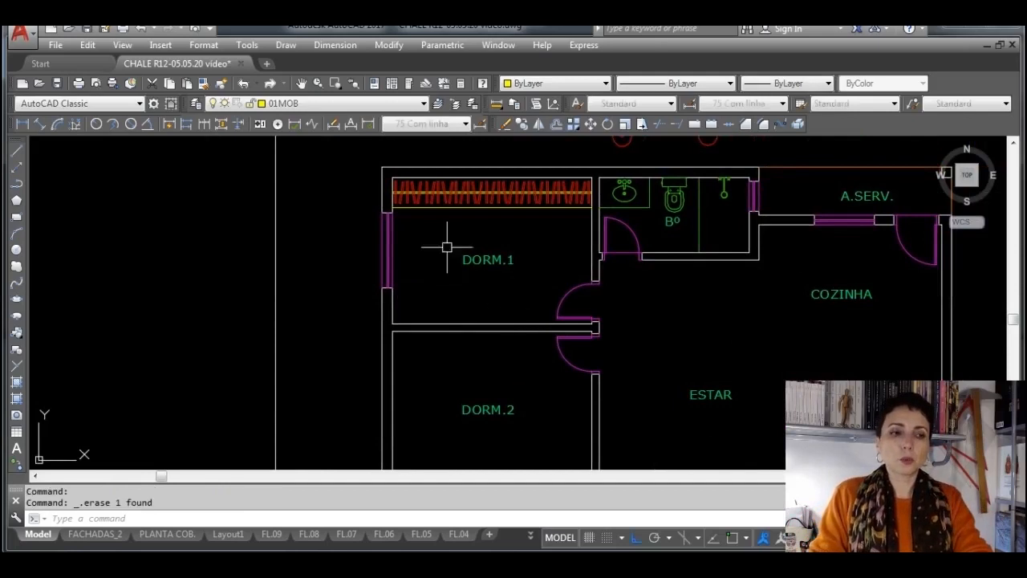
Make 01ACE the current layer and choose the tapetebk rug drawing from the acessórios folder as the block to insert
left_click(423, 104)
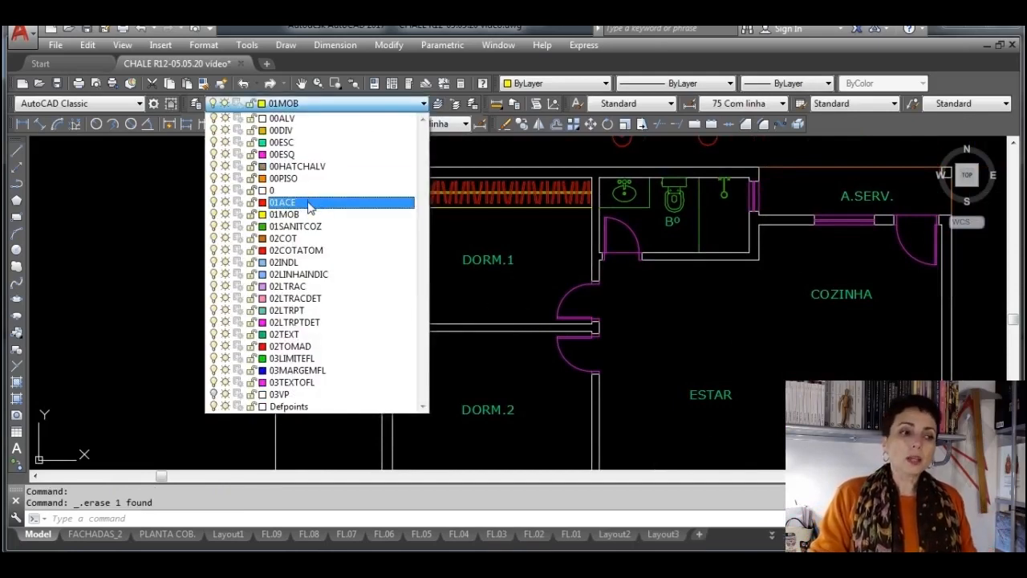
left_click(309, 203)
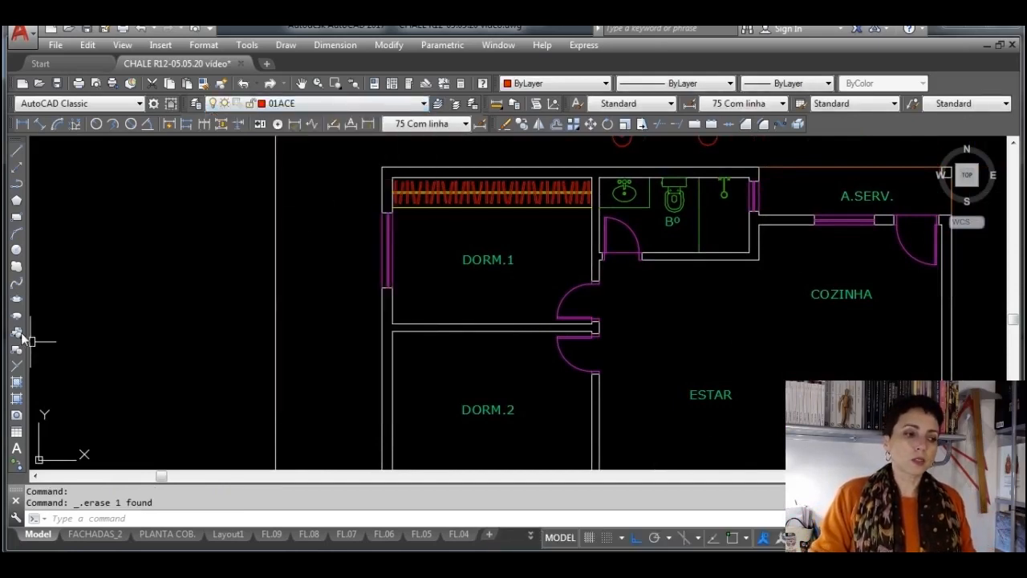
left_click(22, 335)
left_click(480, 257)
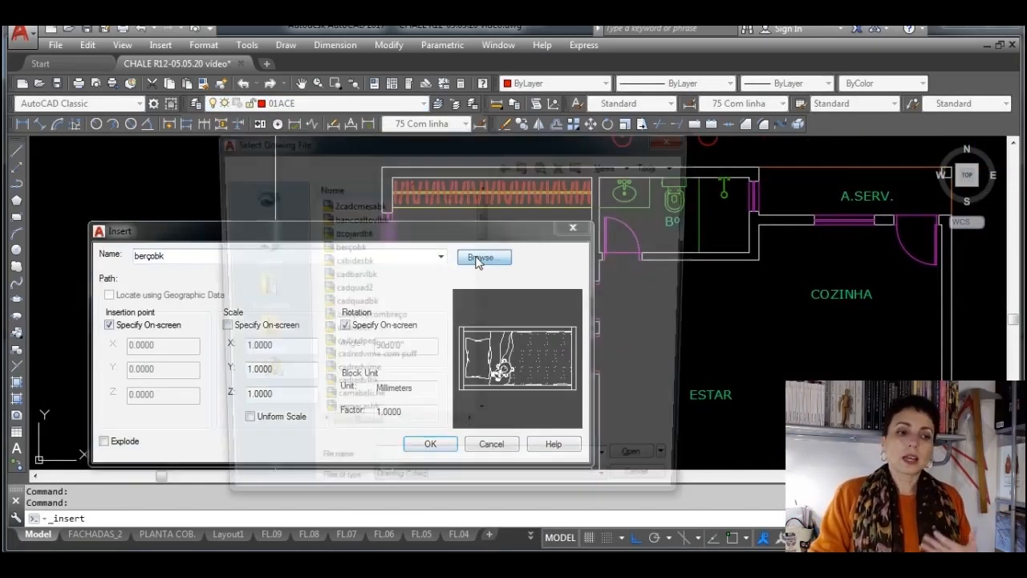
left_click(524, 165)
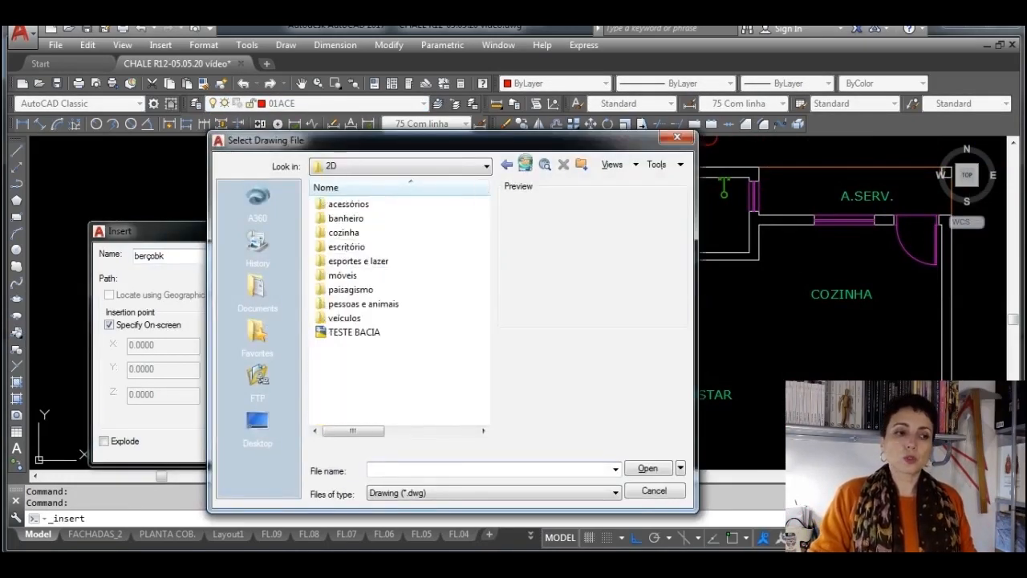
double_click(370, 205)
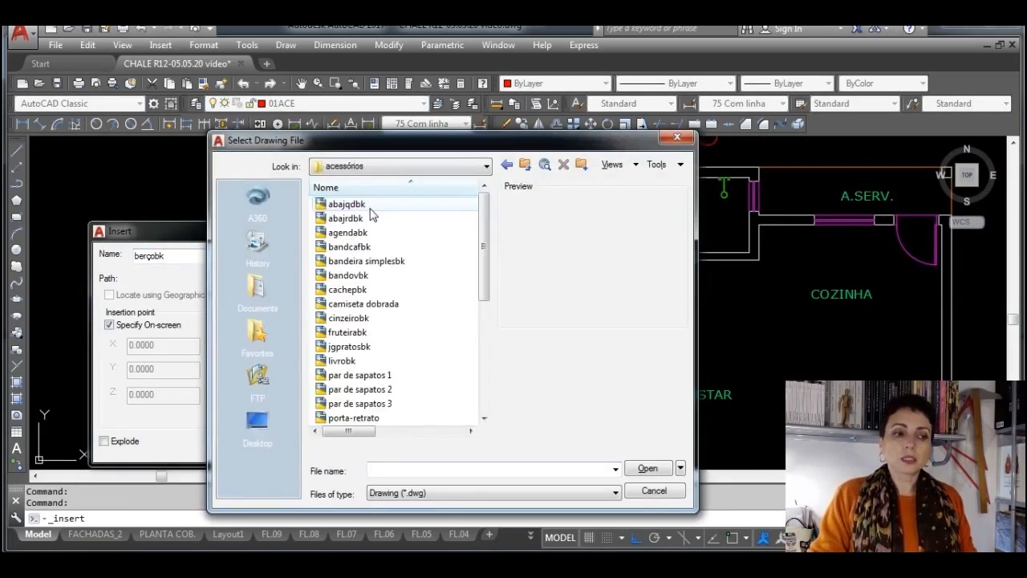
left_click(360, 346)
scroll(369, 346, "down", 1)
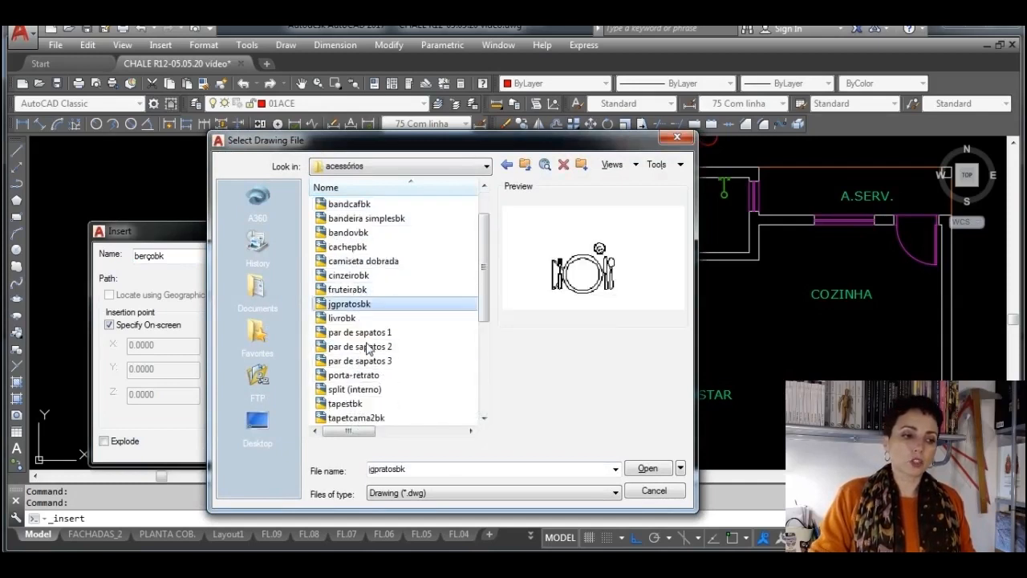
scroll(366, 347, "down", 4)
left_click(361, 275)
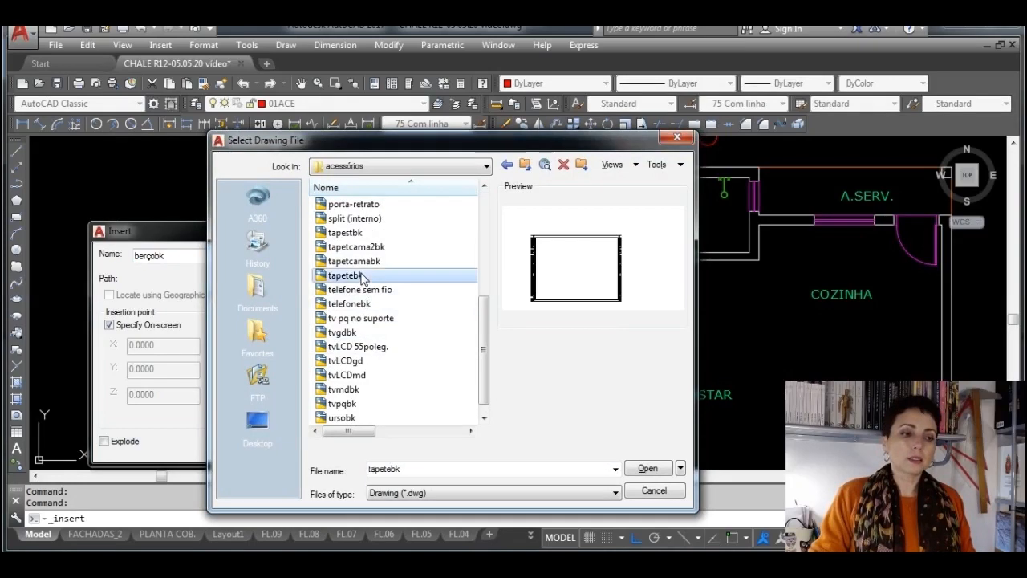
left_click(656, 467)
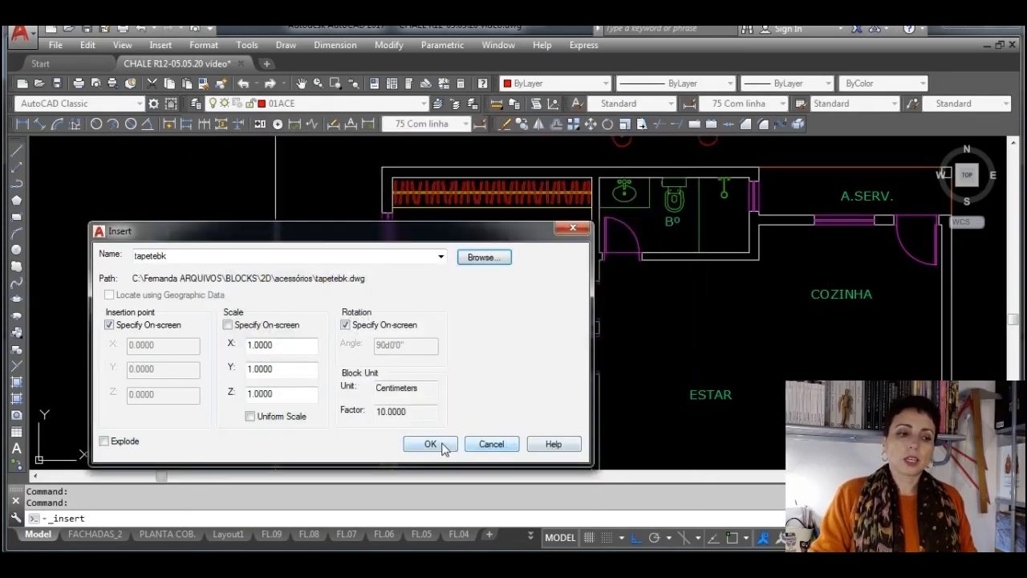
Place the tapetebk rug block in the ESTAR area of the plan with 0° rotation
left_click(430, 444)
scroll(649, 361, "down", 2)
left_click(648, 361)
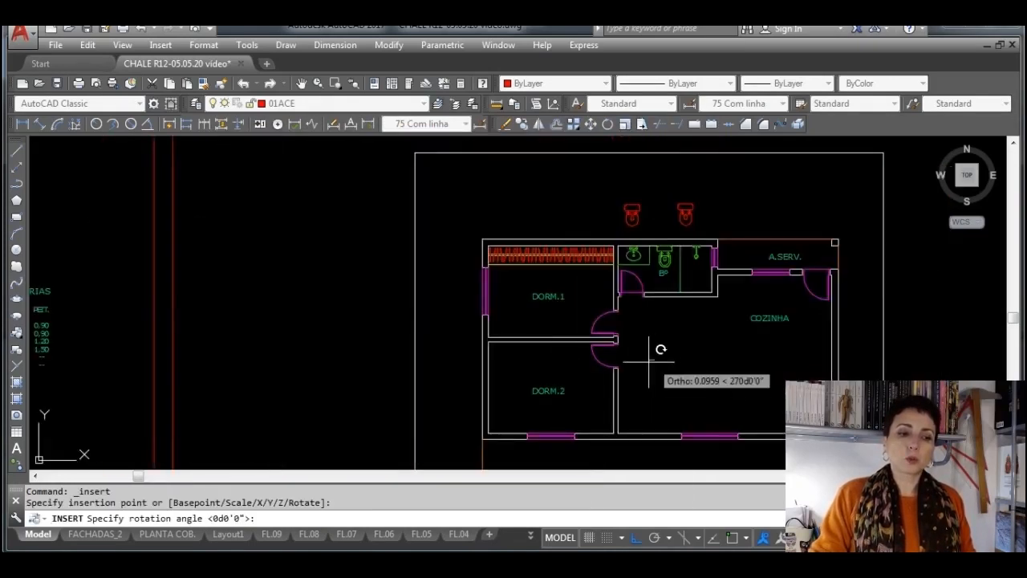
scroll(649, 361, "down", 2)
key("Return")
scroll(770, 327, "down", 2)
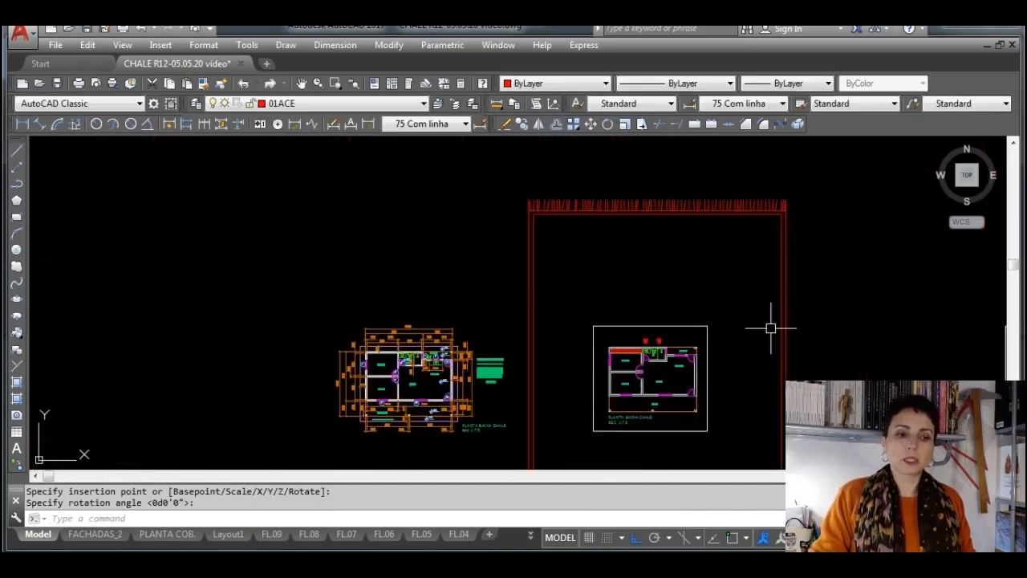
key("Return")
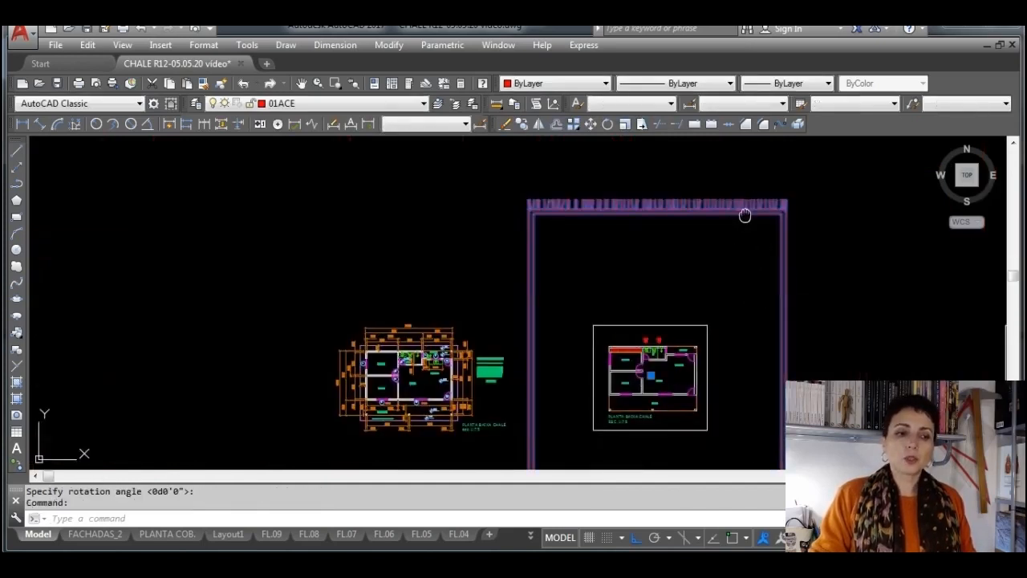
middle_click_drag(745, 215, 629, 184)
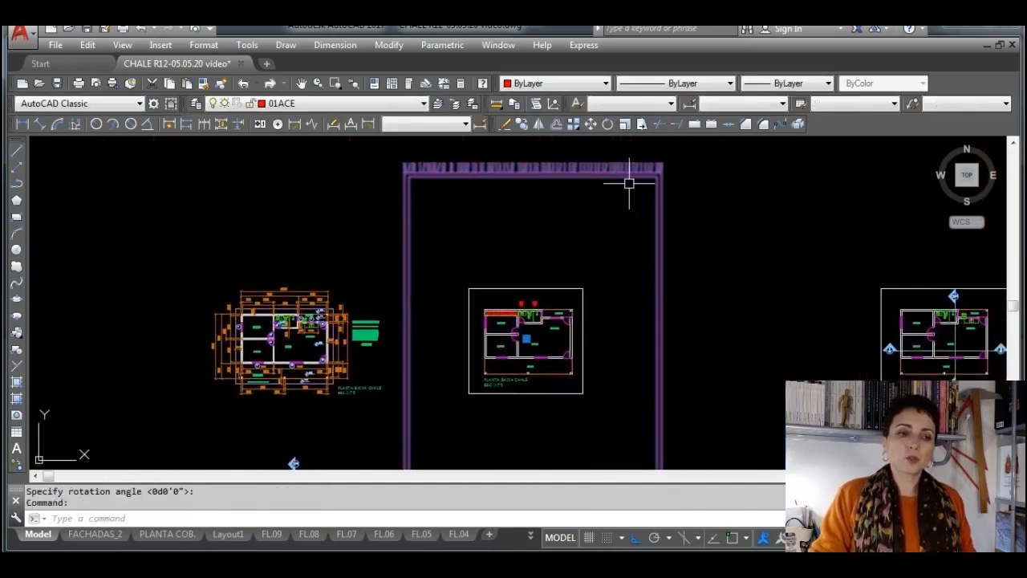
left_click(624, 124)
left_click(662, 167)
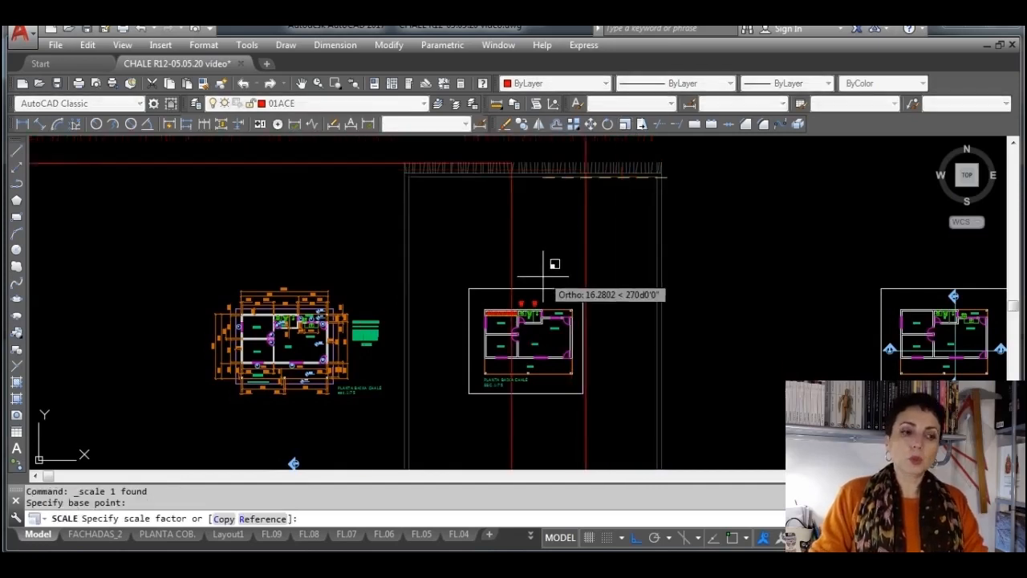
scroll(555, 263, "down", 4)
key("Escape")
Scale the oversized rug block by a factor of 0.1 from a base point above the house plan
scroll(598, 224, "up", 2)
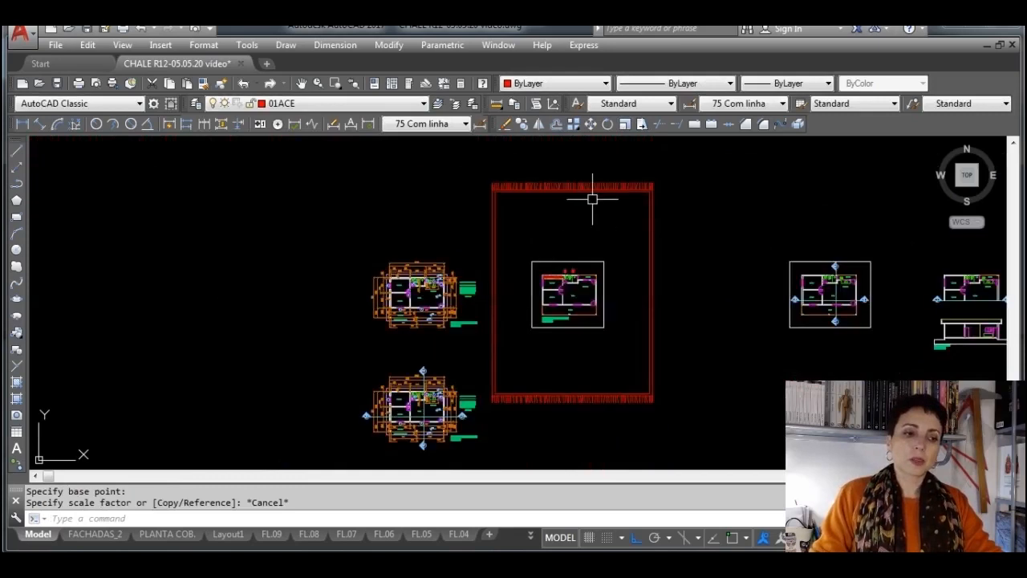
left_click(590, 189)
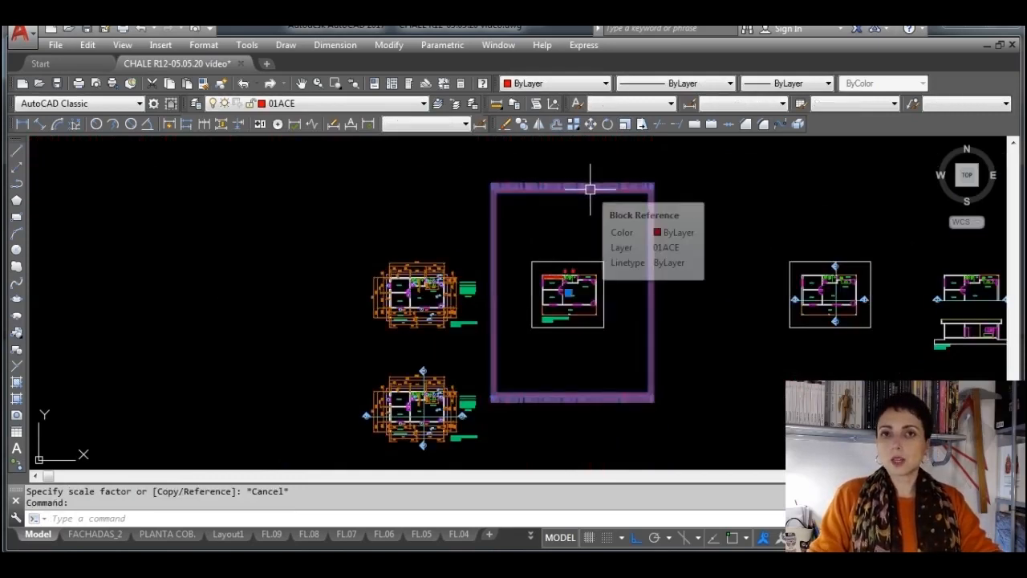
left_click(624, 125)
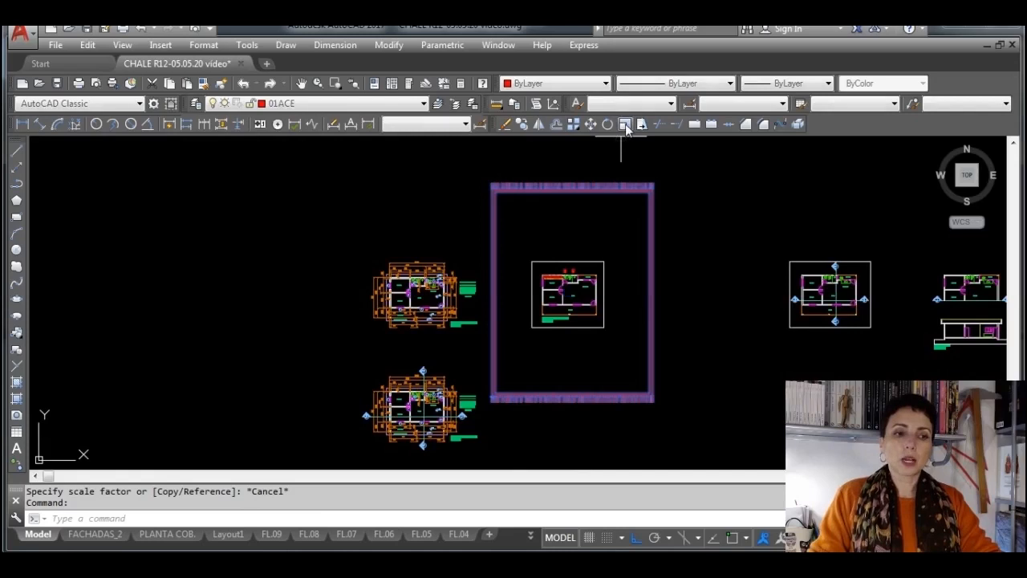
left_click(575, 241)
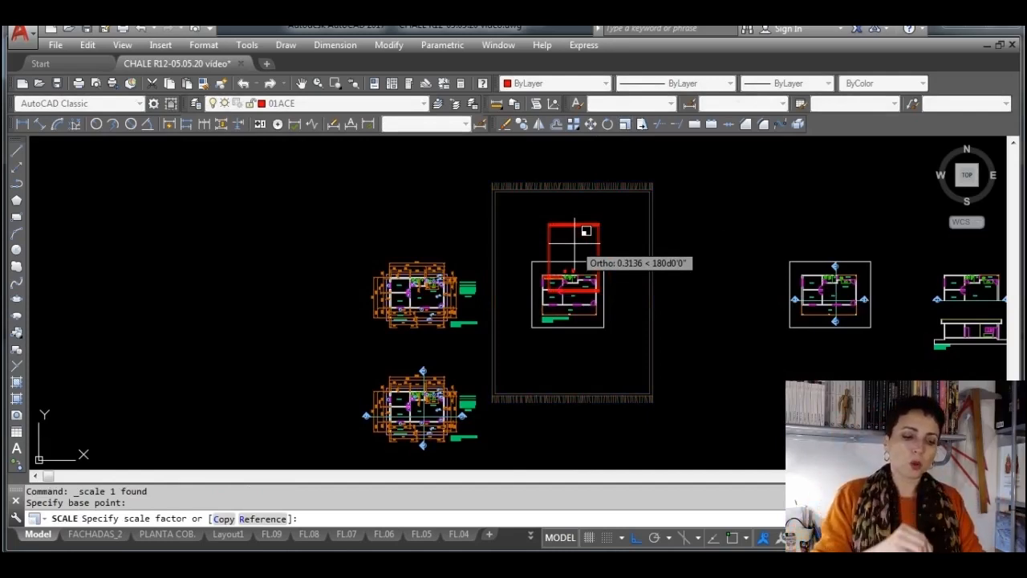
type(".1")
key("Return")
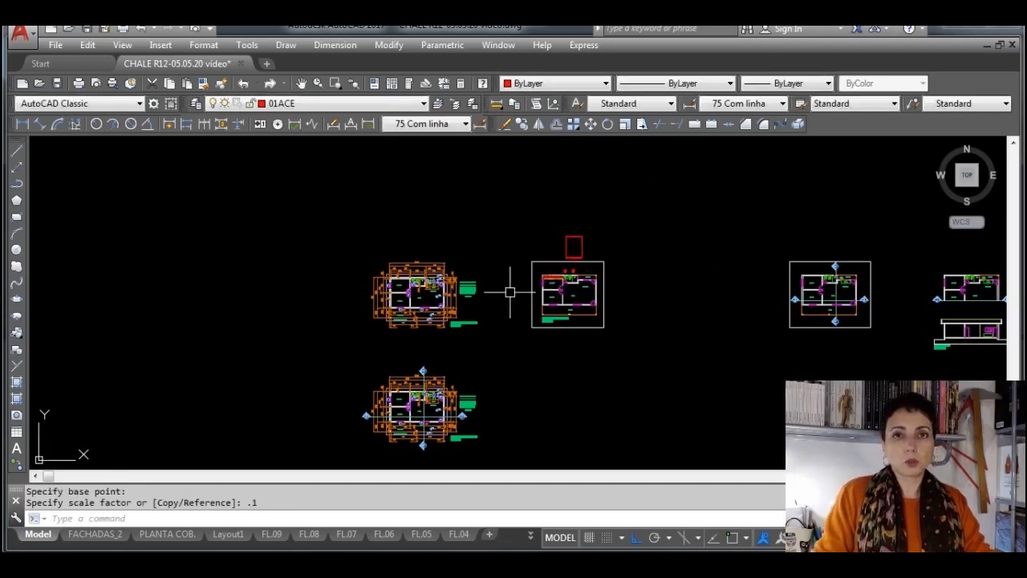
Move the rug block from above the plan into the ESTAR room by its insertion grip
scroll(508, 288, "up", 2)
scroll(641, 236, "up", 2)
left_click(614, 230)
scroll(611, 230, "up", 4)
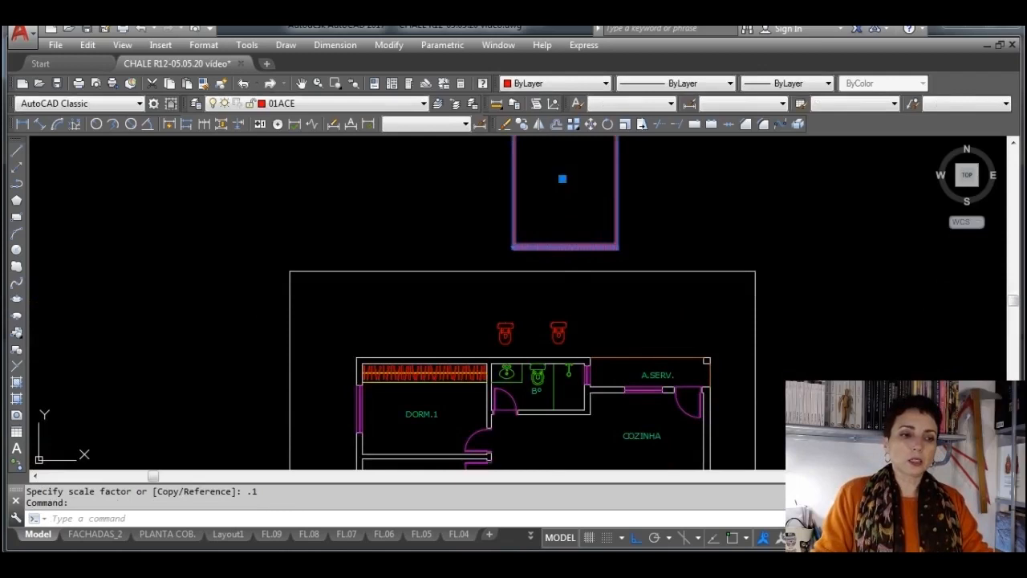
left_click(563, 179)
middle_click_drag(587, 320, 560, 186)
scroll(552, 323, "up", 2)
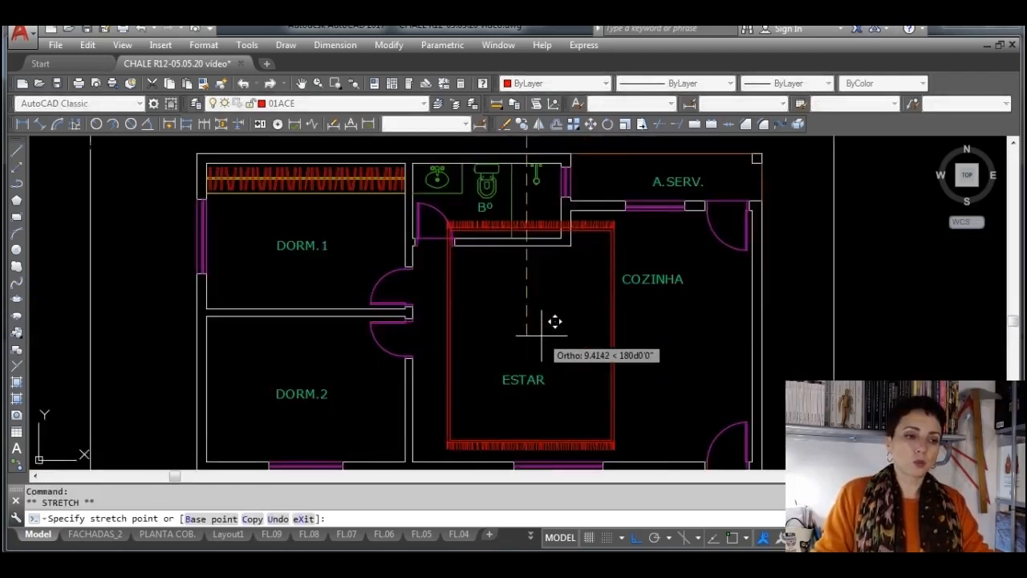
left_click(543, 349)
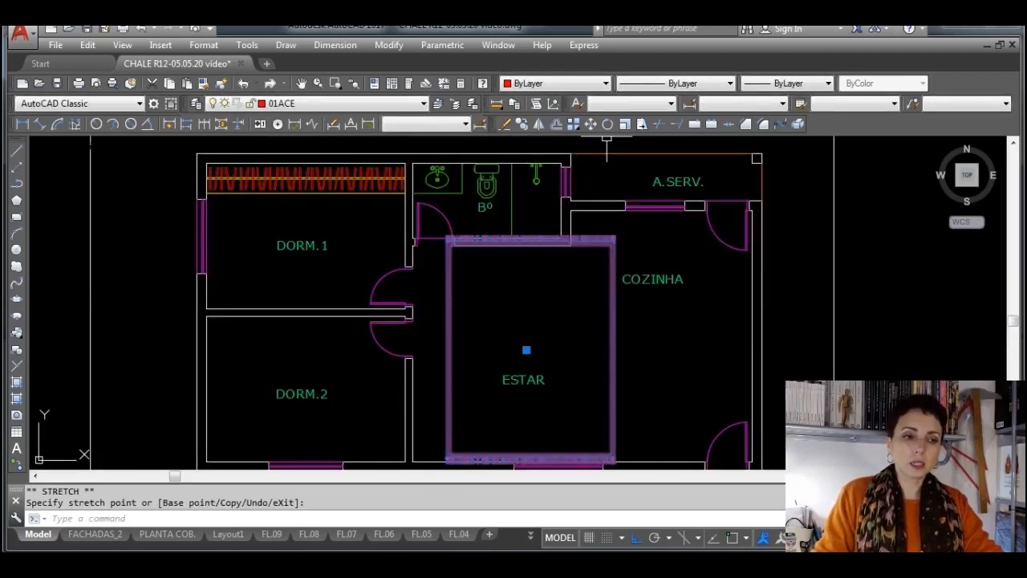
Scale the rug block in the ESTAR room down to about 0.48 of its size from its centre point
left_click(625, 123)
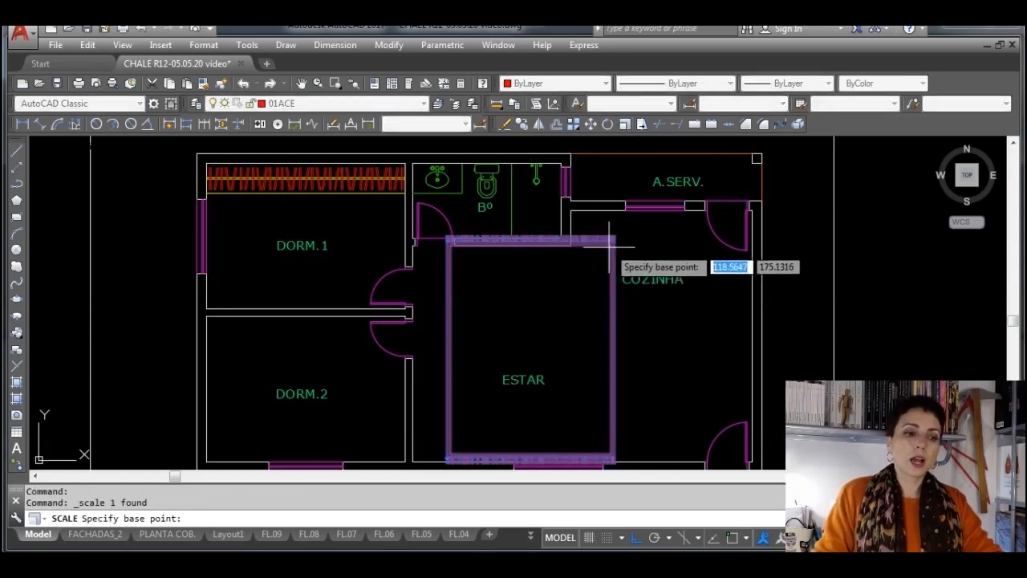
left_click(523, 350)
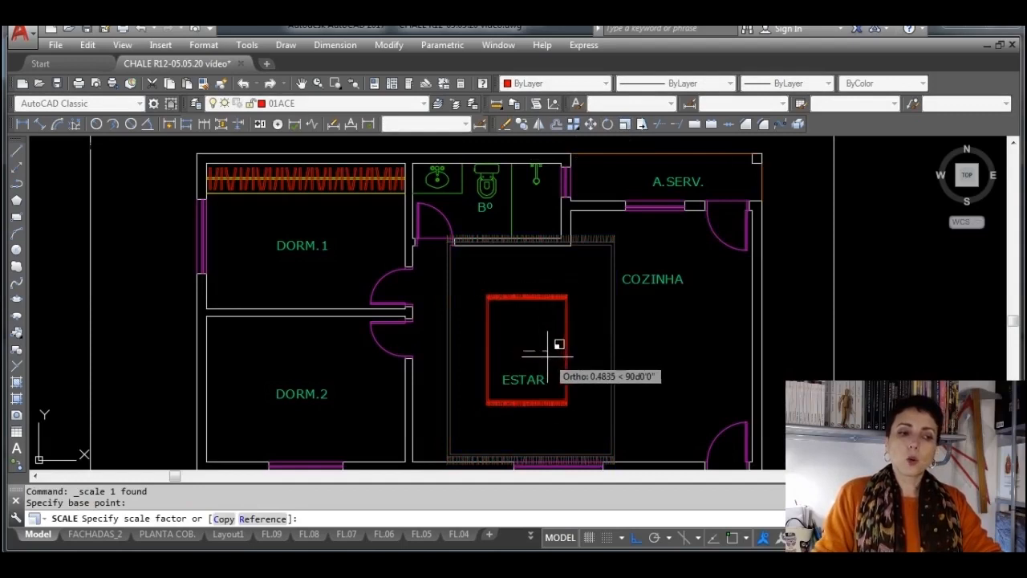
left_click(556, 346)
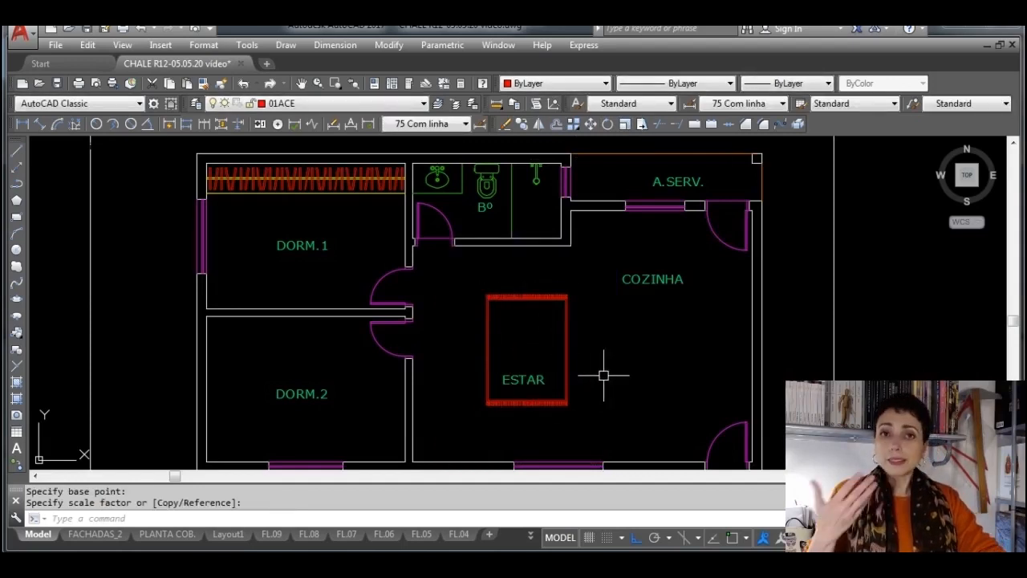
key("Escape")
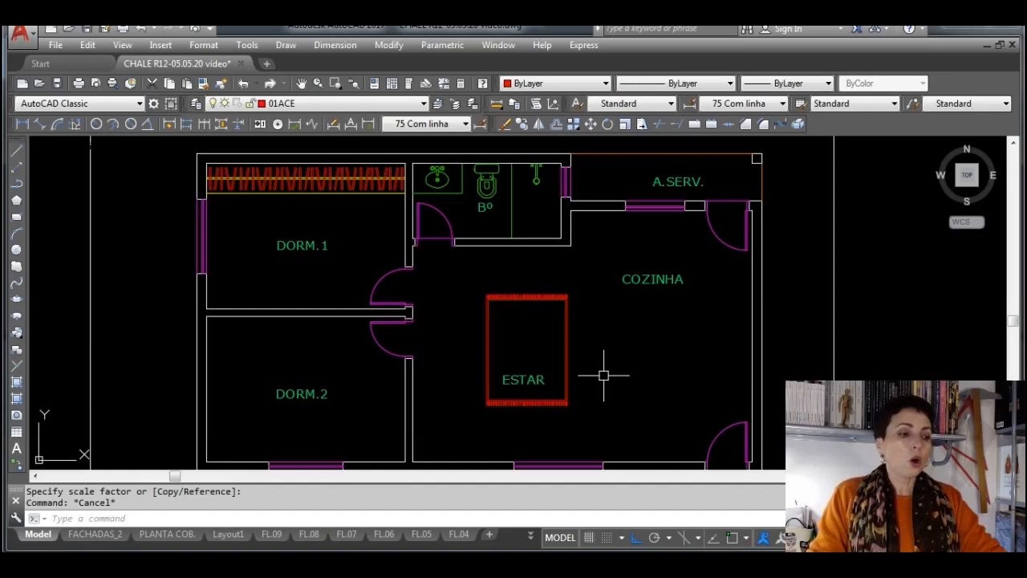
key("Escape")
Choose the vasobromeliabk plant drawing from the paisagismo folder as the block to insert
middle_click_drag(544, 377, 641, 297)
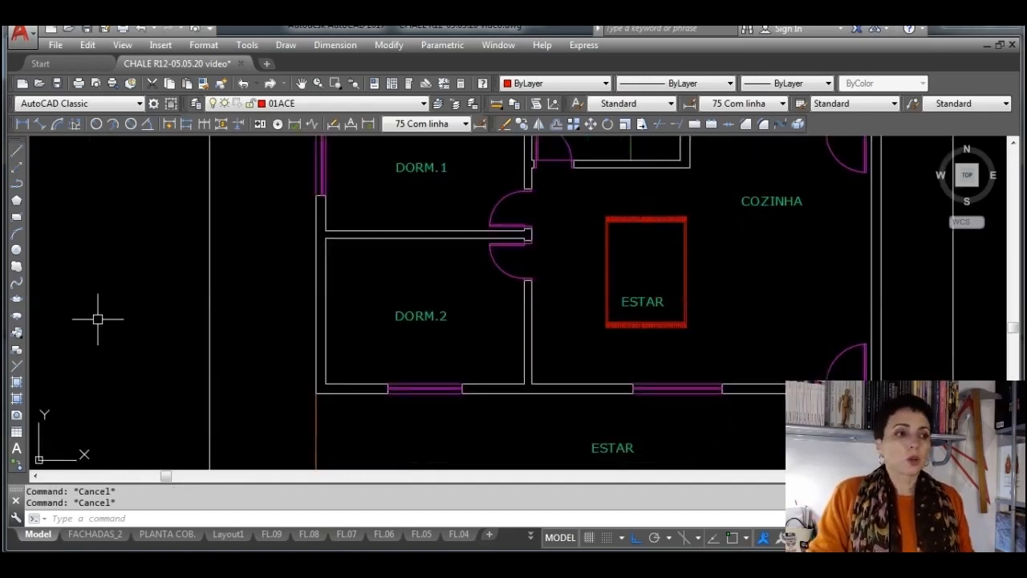
left_click(17, 332)
left_click(478, 256)
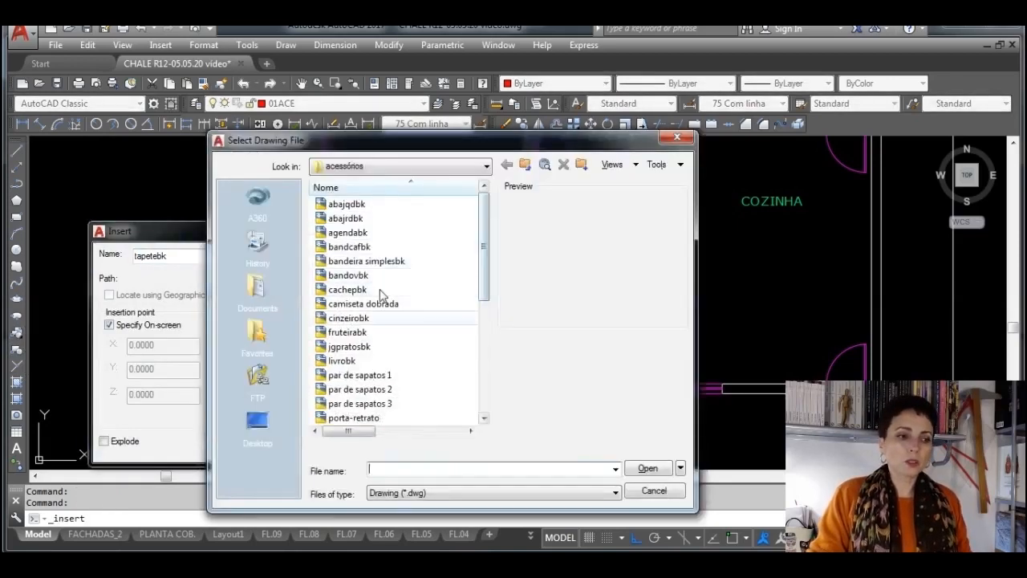
left_click(524, 164)
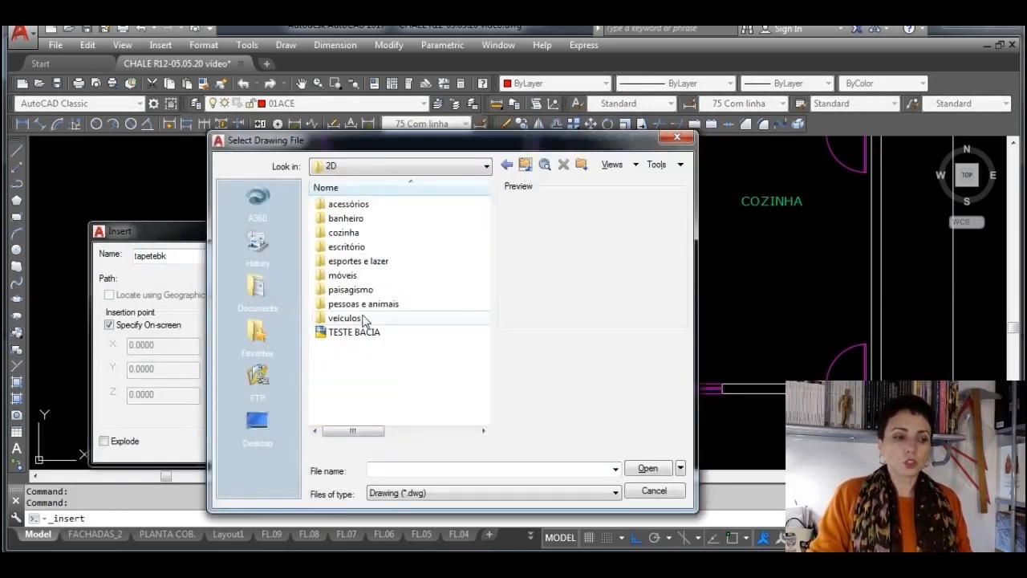
double_click(367, 289)
scroll(373, 361, "down", 5)
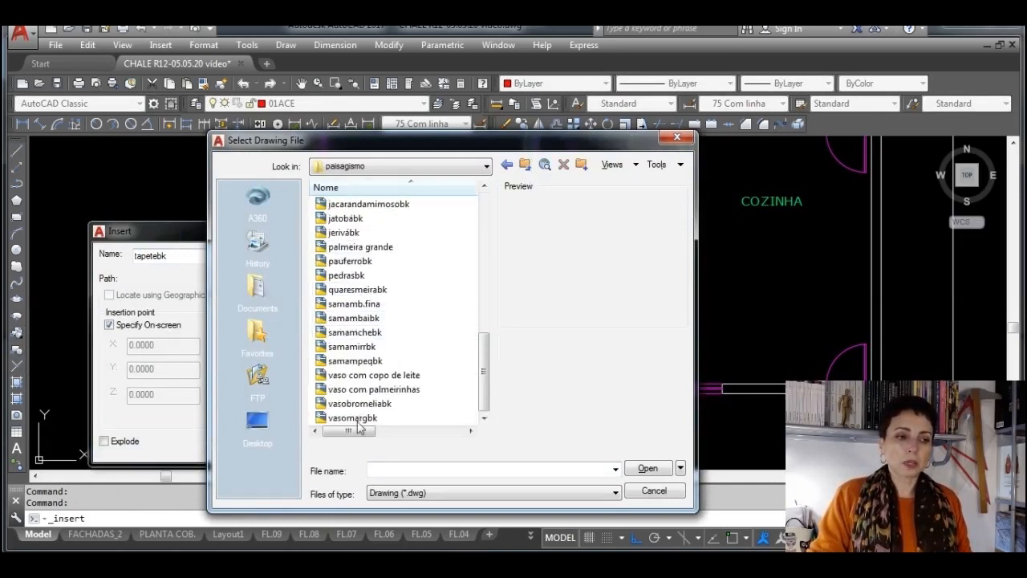
left_click(359, 403)
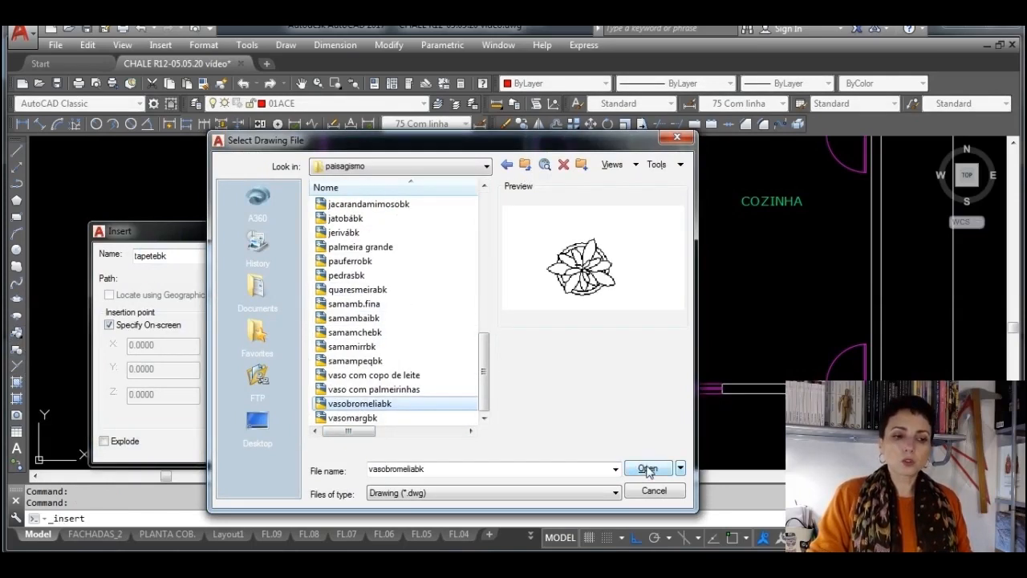
left_click(647, 469)
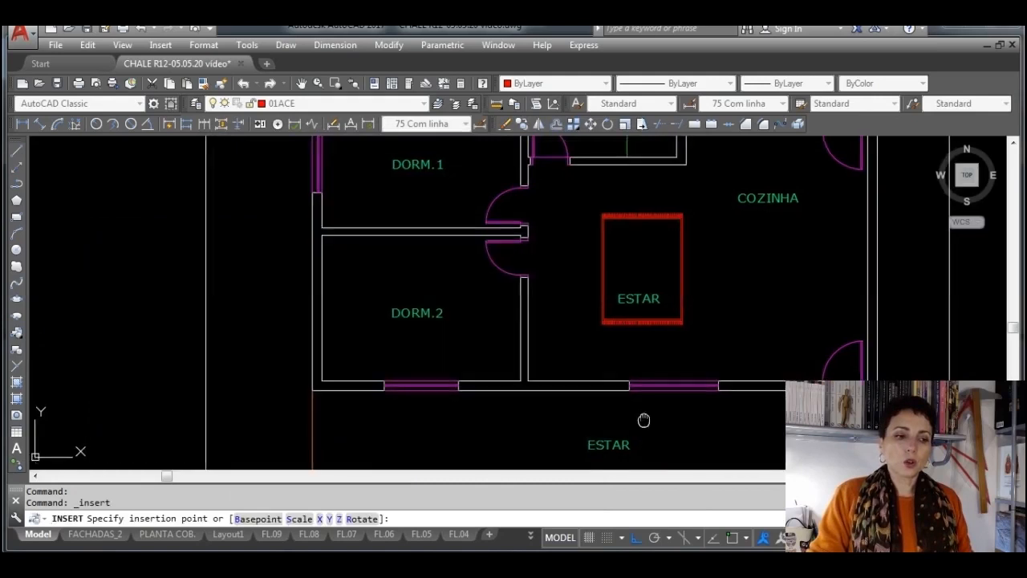
Place the bromeliad vase block just outside the front wall, between the window and the entrance door, with a 180° rotation
scroll(610, 393, "up", 5)
left_click(609, 353)
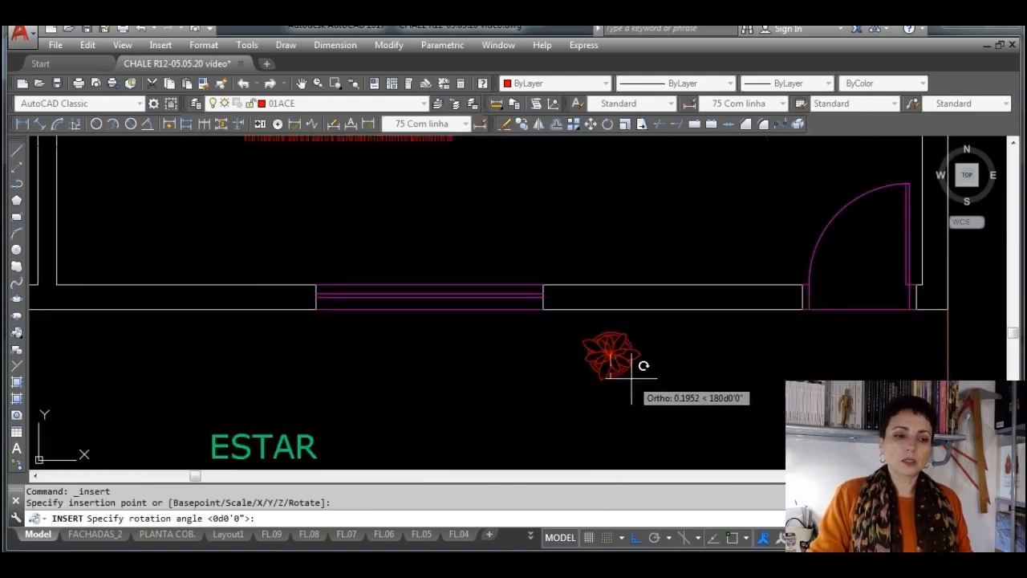
left_click(641, 368)
Copy the bromeliad vase block from its centre to a spot directly beside it, on the side nearer the window
scroll(639, 353, "up", 4)
left_click(618, 361)
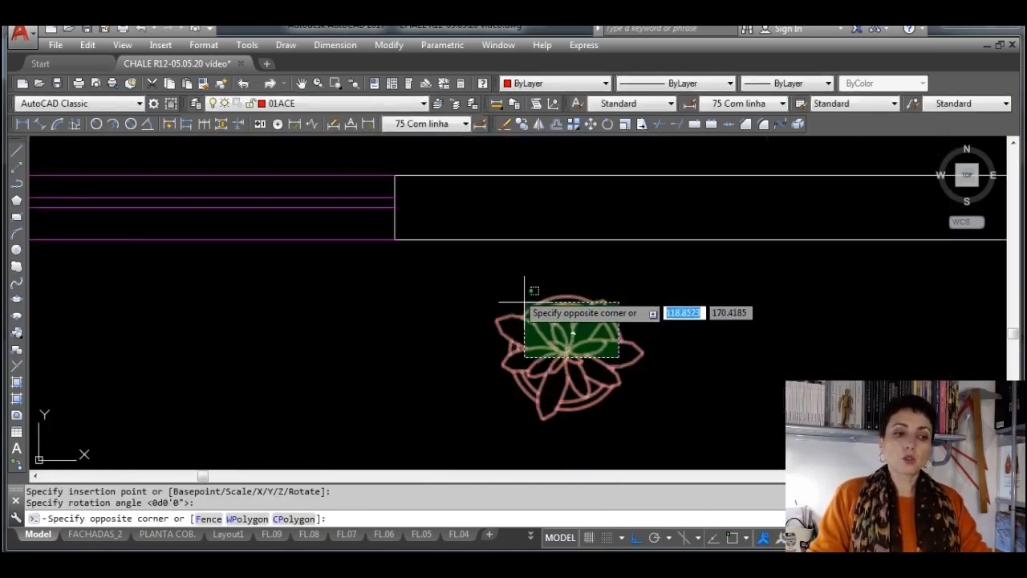
left_click(523, 298)
left_click(525, 127)
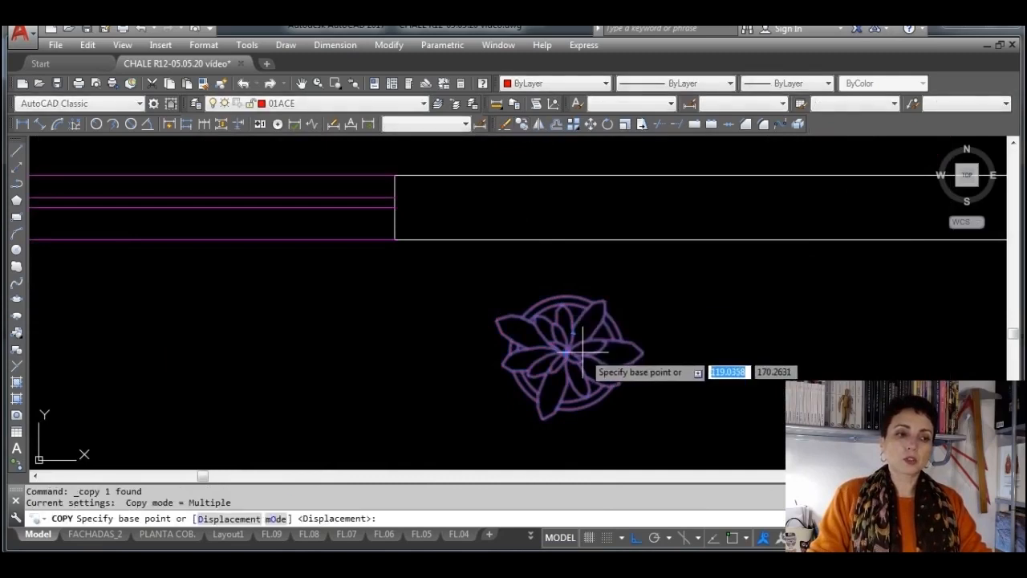
left_click(567, 353)
left_click(374, 351)
key("Escape")
Scale the copied vase up from its centre point so it is larger than the original vase
left_click(391, 359)
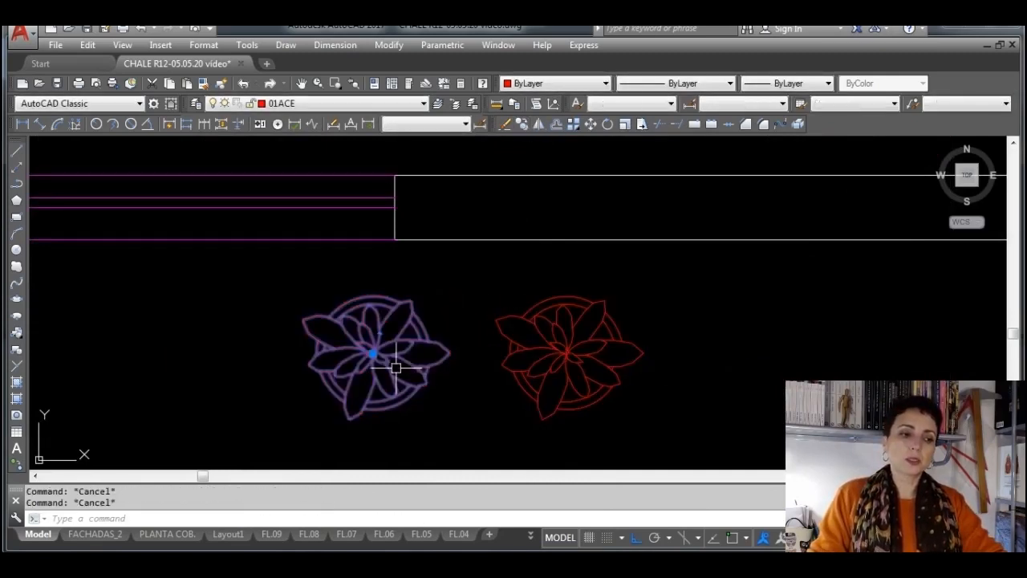
left_click(624, 126)
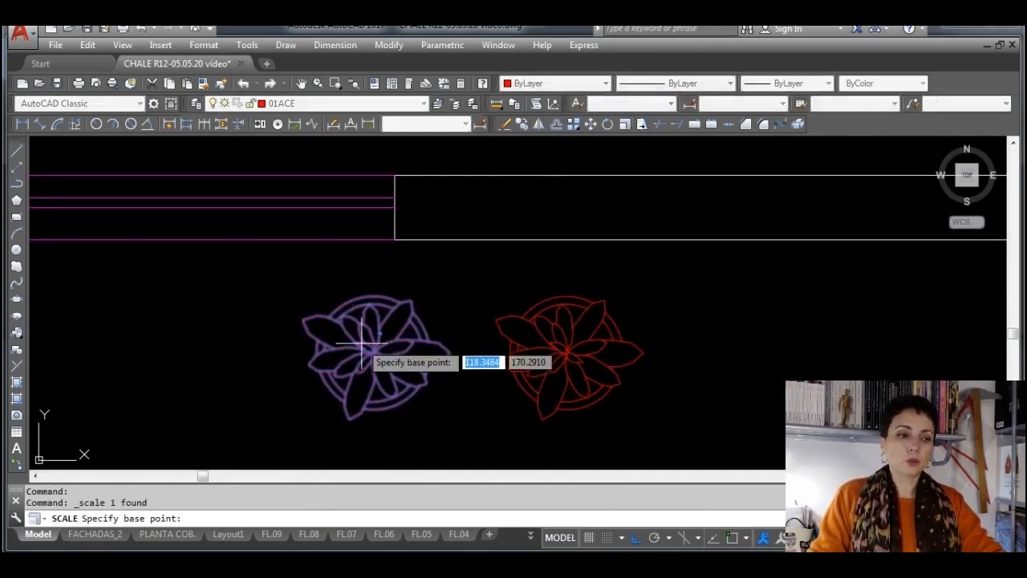
left_click(373, 347)
scroll(713, 386, "down", 2)
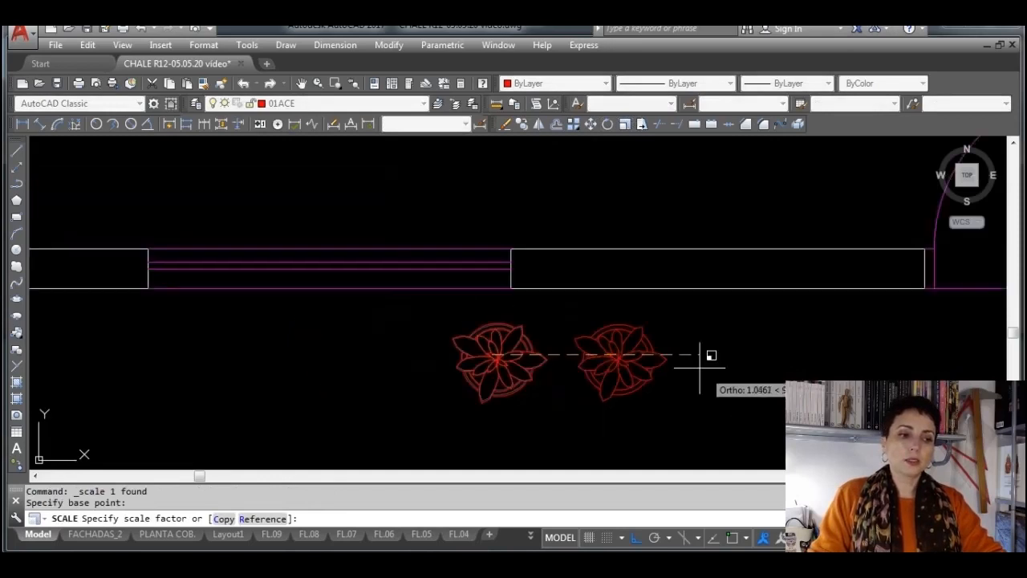
middle_click_drag(700, 369, 545, 288)
left_click(610, 327)
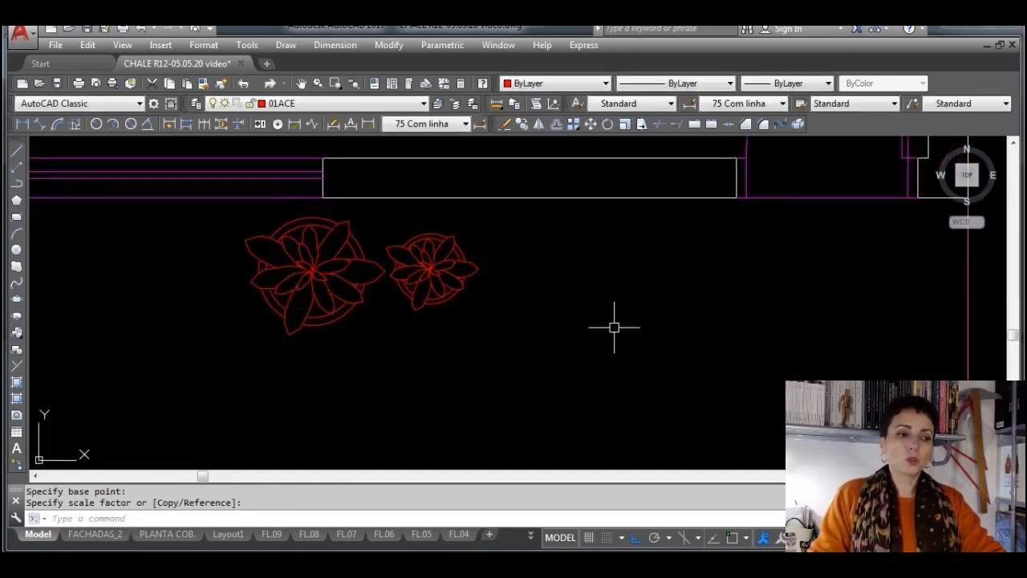
middle_click_drag(344, 243, 477, 270)
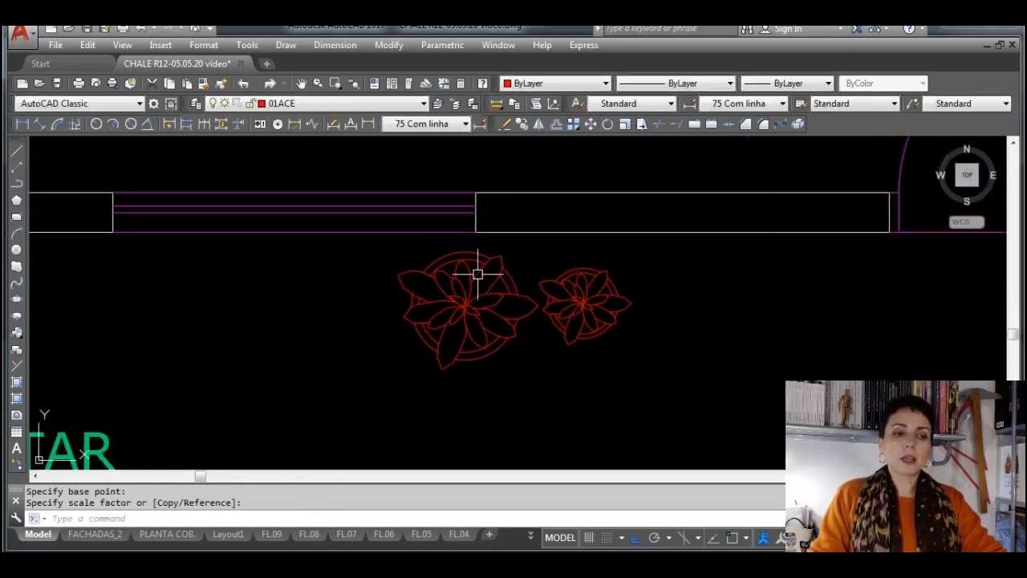
left_click(499, 313)
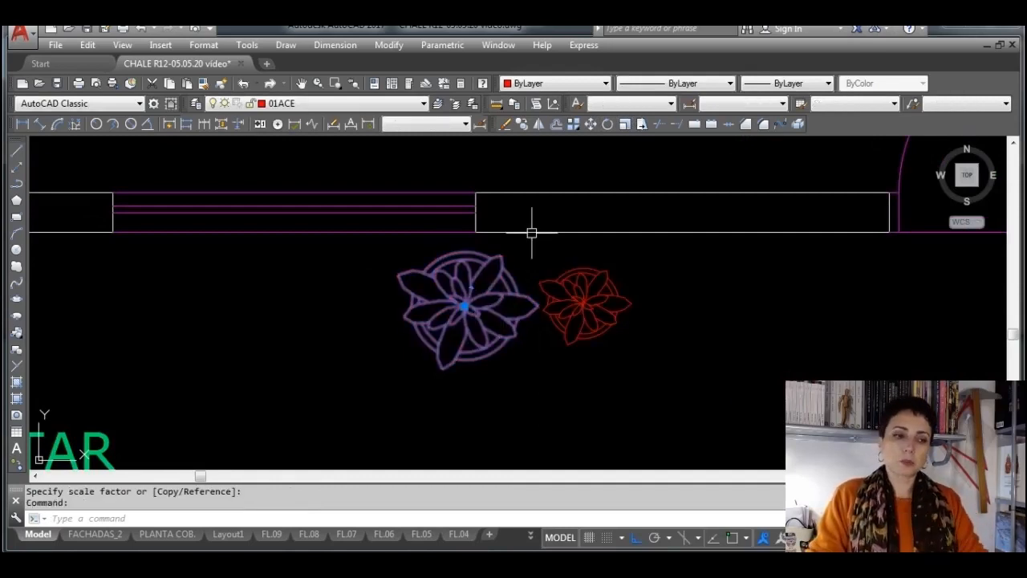
left_click(607, 124)
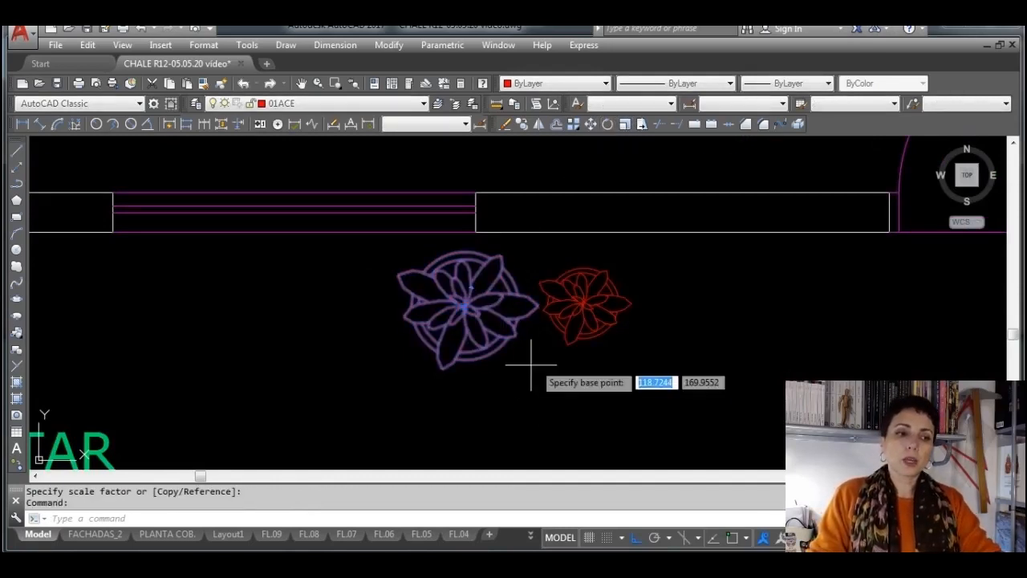
left_click(518, 325)
key("F3")
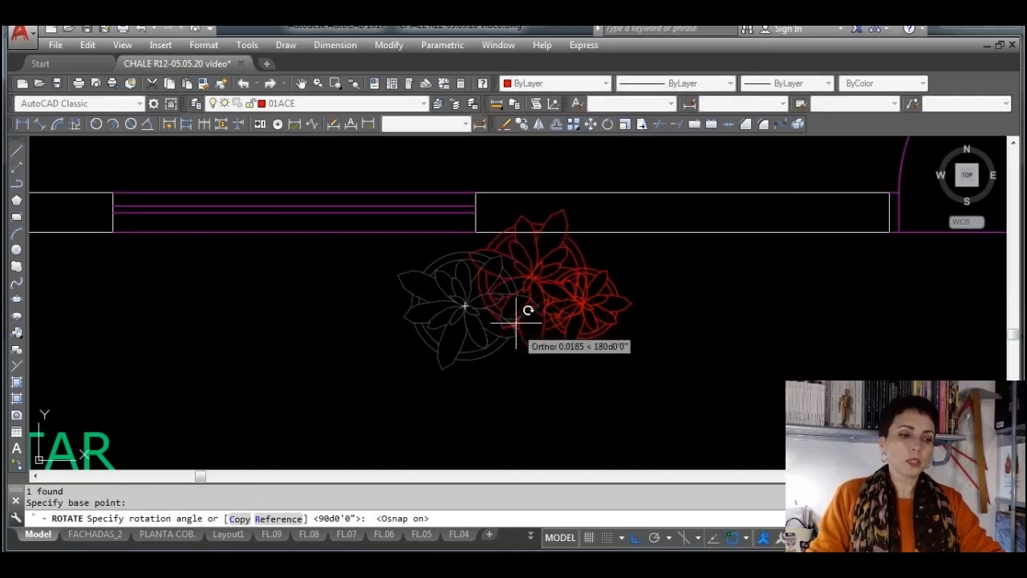
key("Escape")
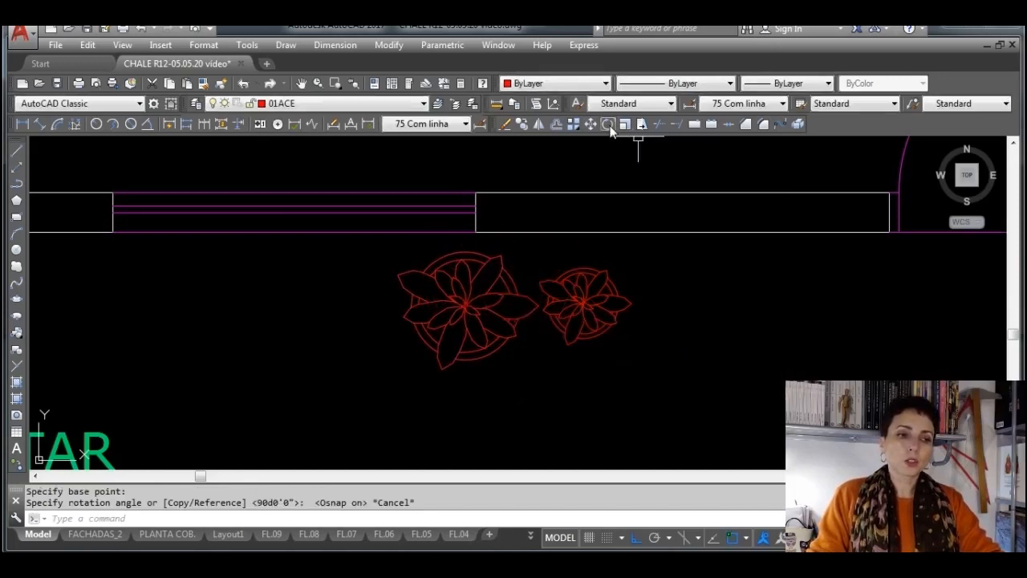
Rotate the larger vase block 90° clockwise about its centre, snapping to the centre for the base point
key("space")
left_click(486, 296)
key("space")
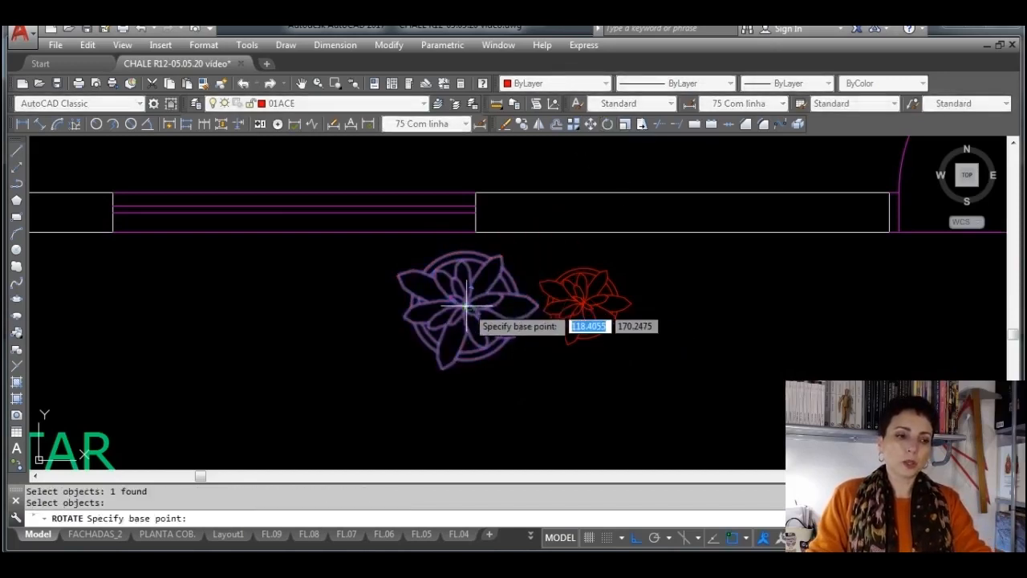
left_click(464, 307)
scroll(482, 306, "up", 2)
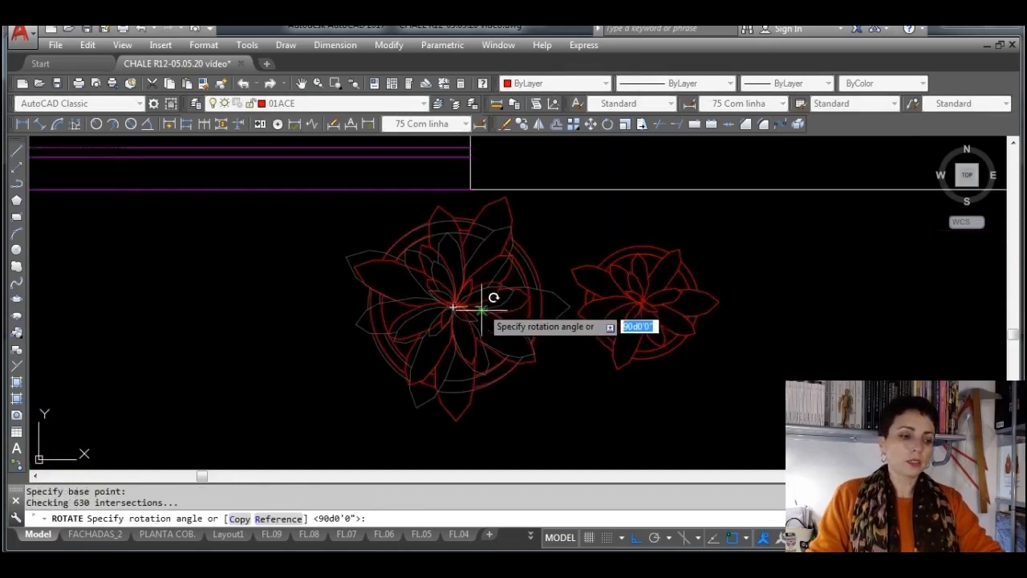
key("F3")
left_click(507, 344)
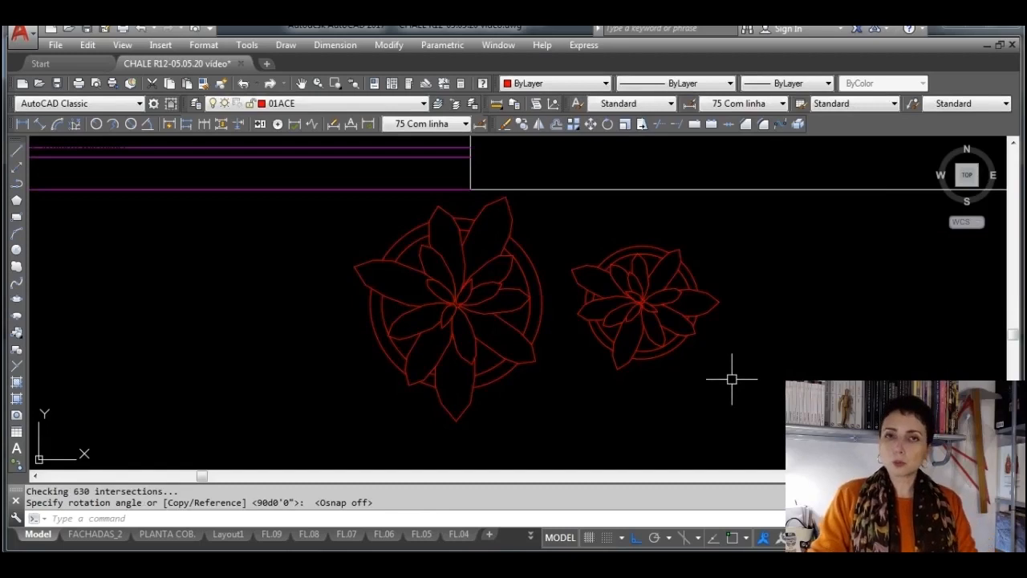
scroll(730, 376, "down", 4)
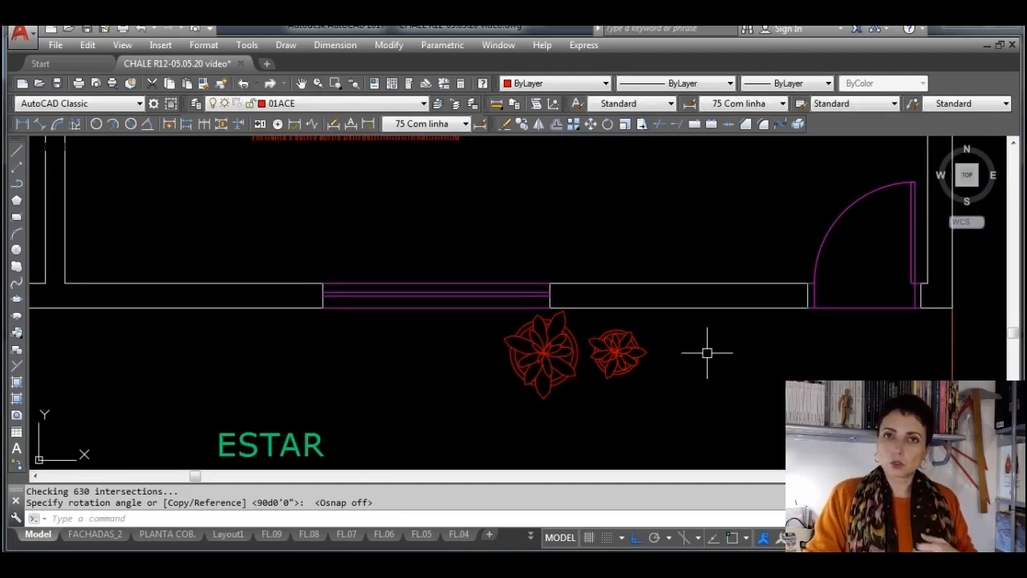
scroll(649, 342, "down", 4)
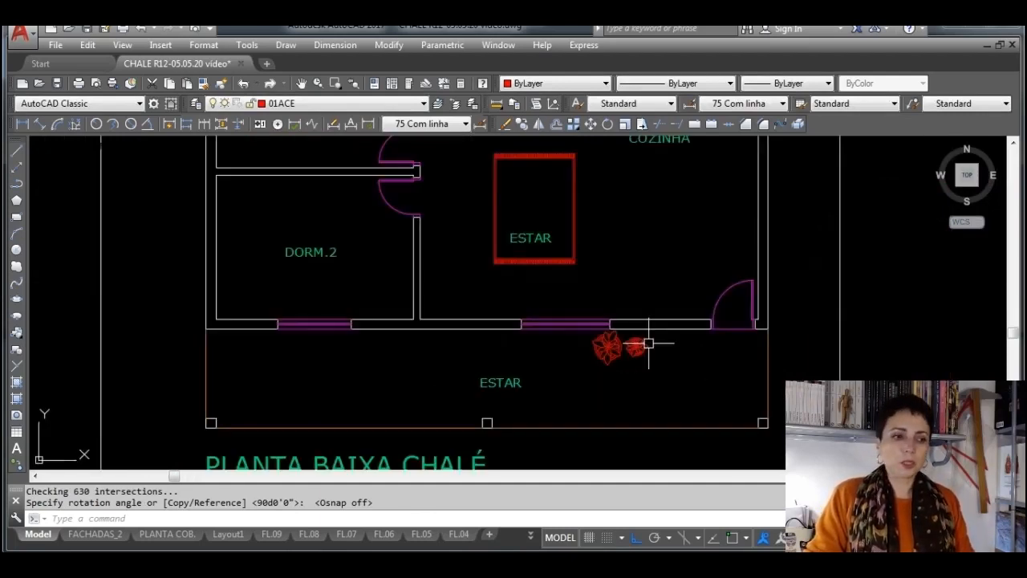
middle_click_drag(656, 293, 667, 352)
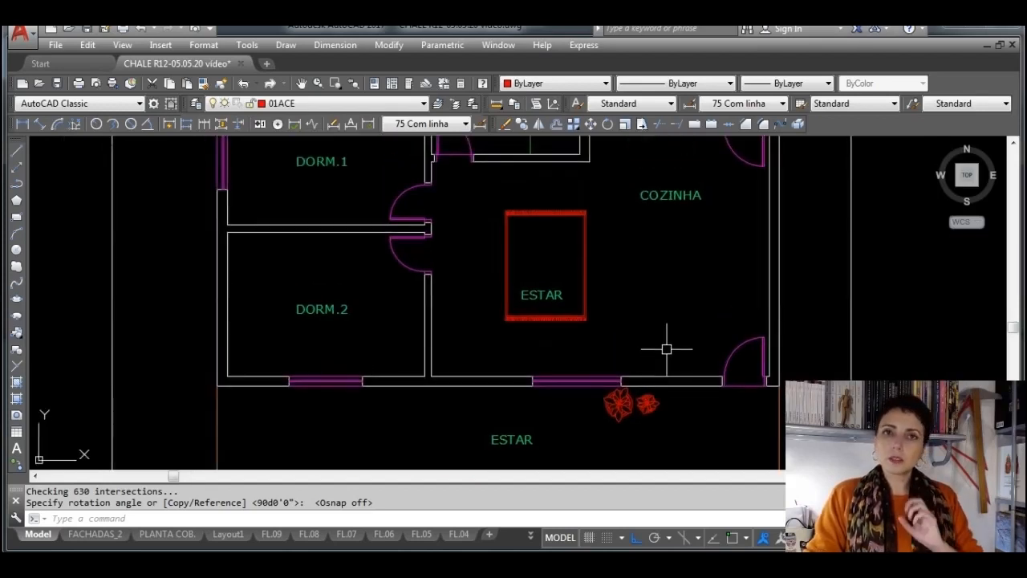